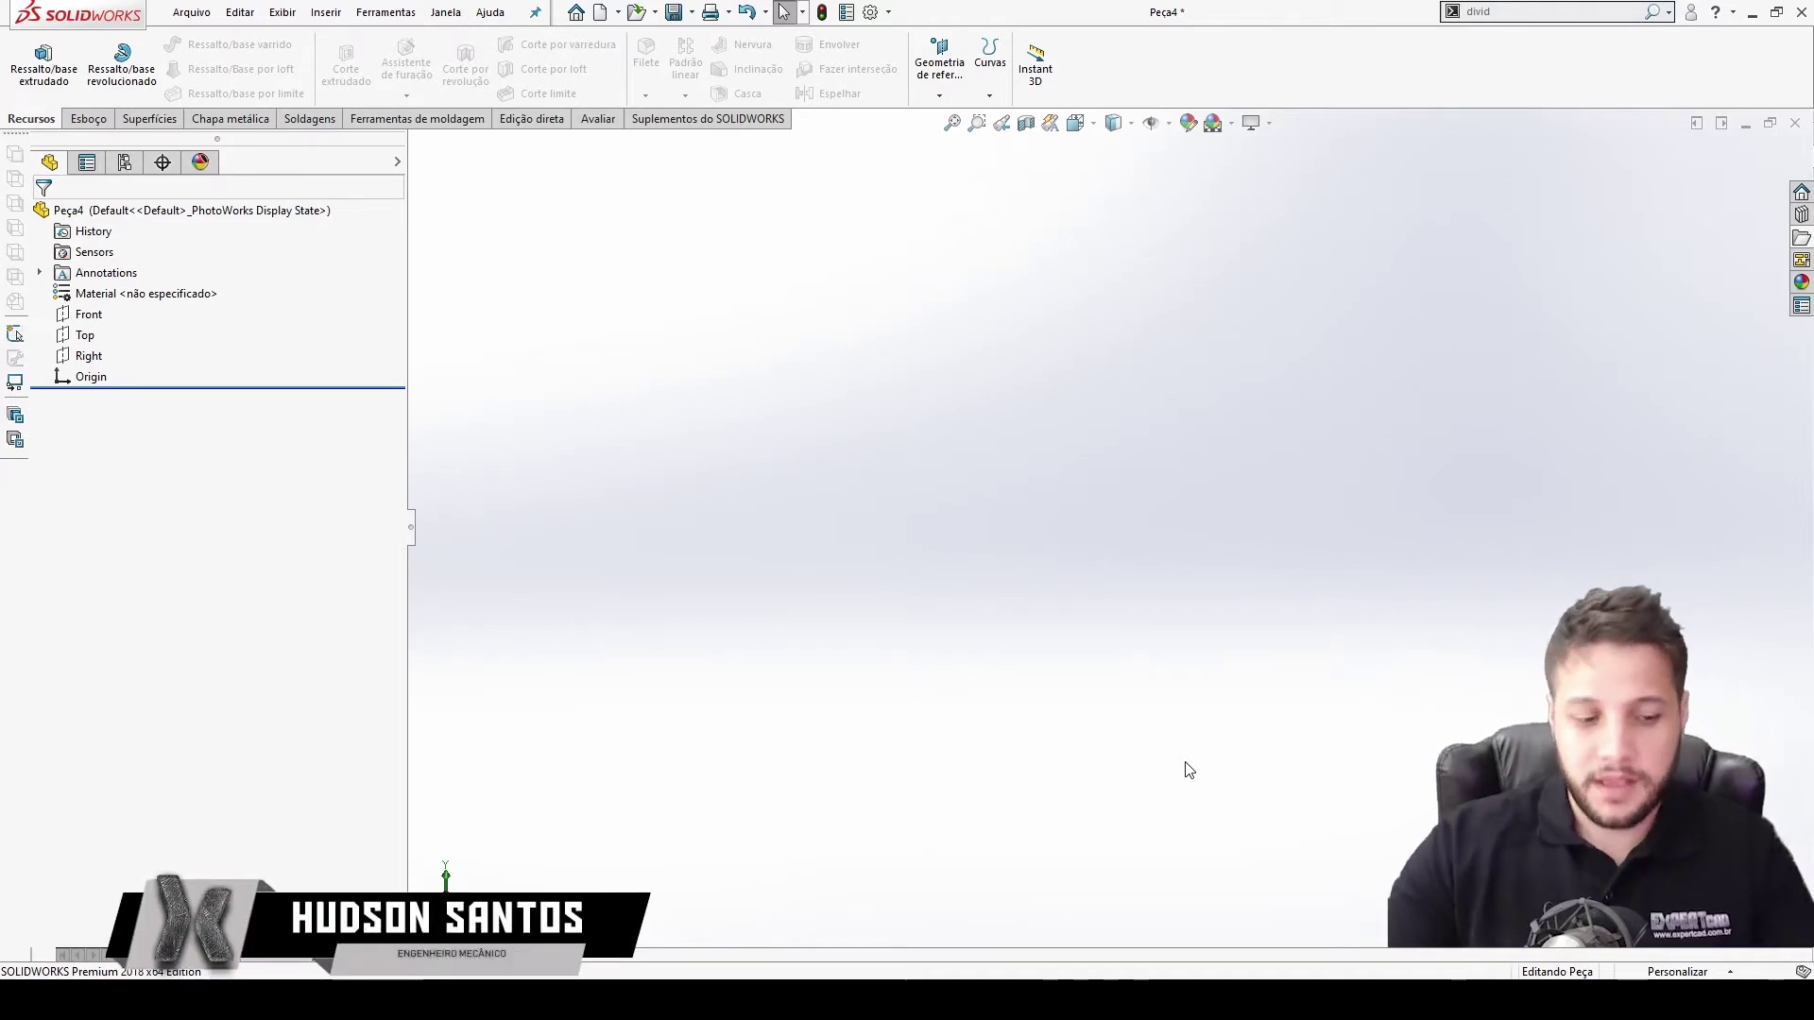
Switch to the Photos viewer, examine the reference images of the grooved part's length and end profile, and return to SOLIDWORKS
key(alt+Tab)
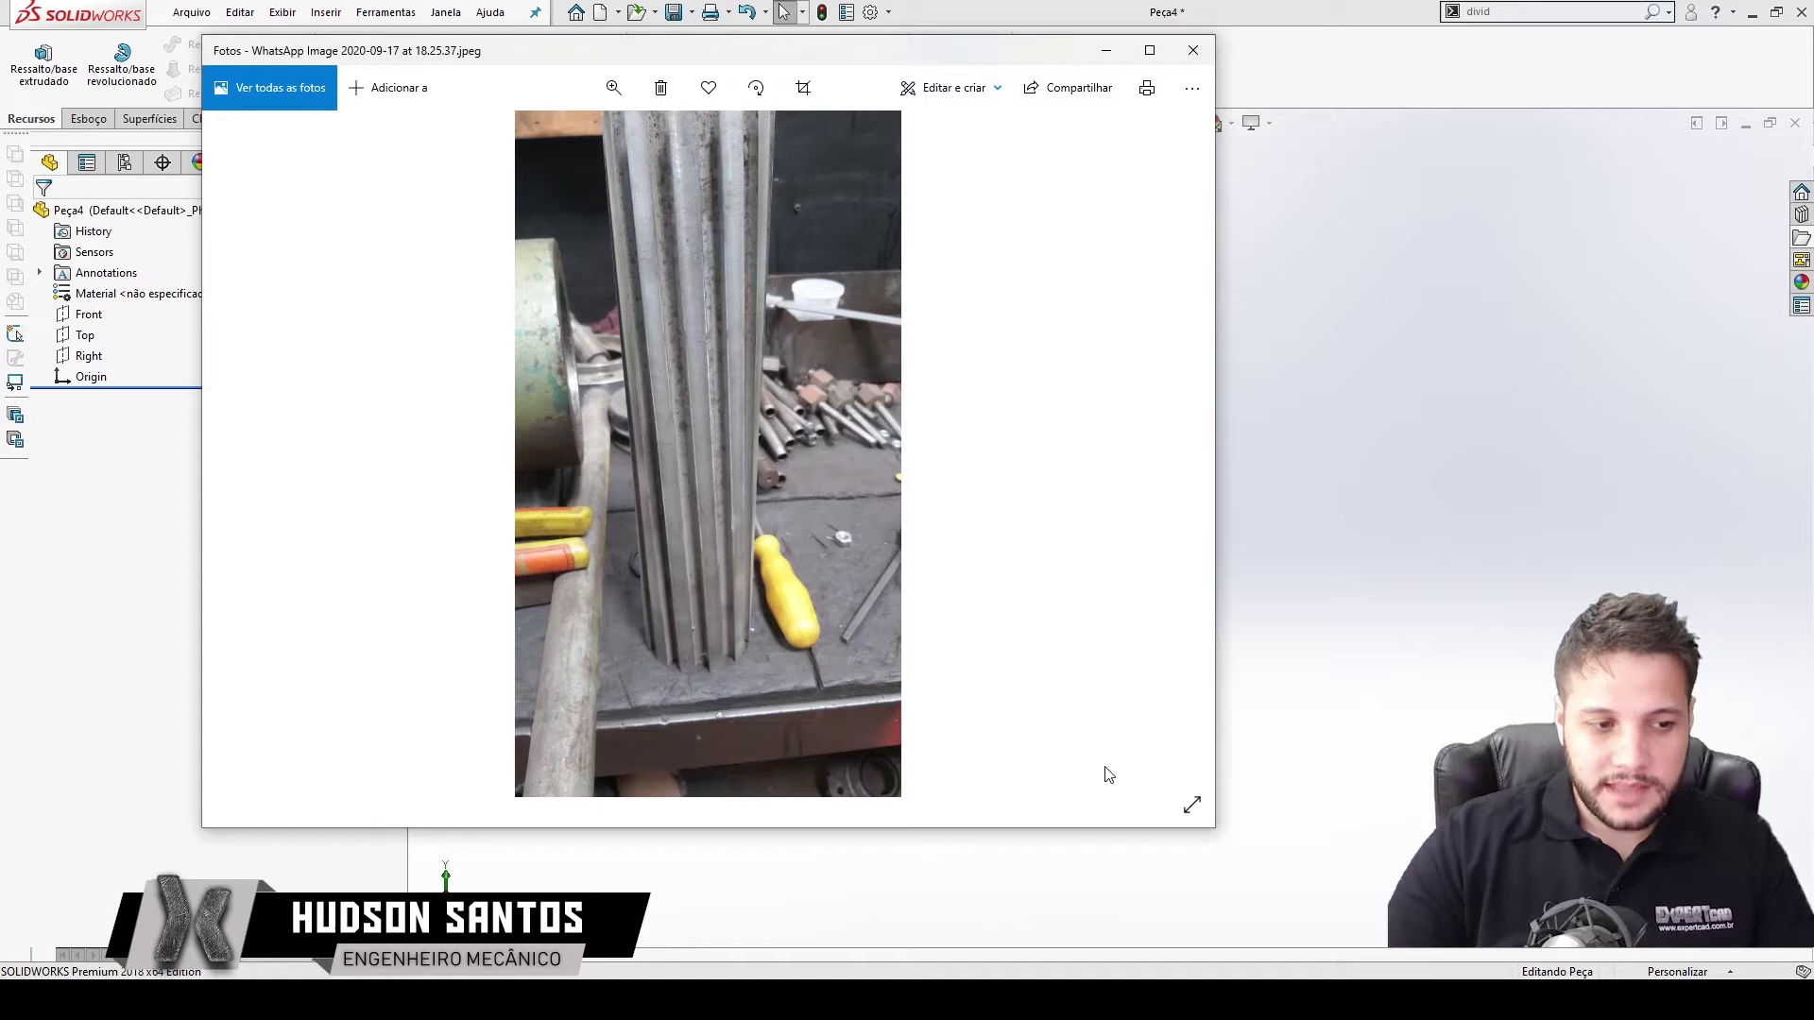
key(Left)
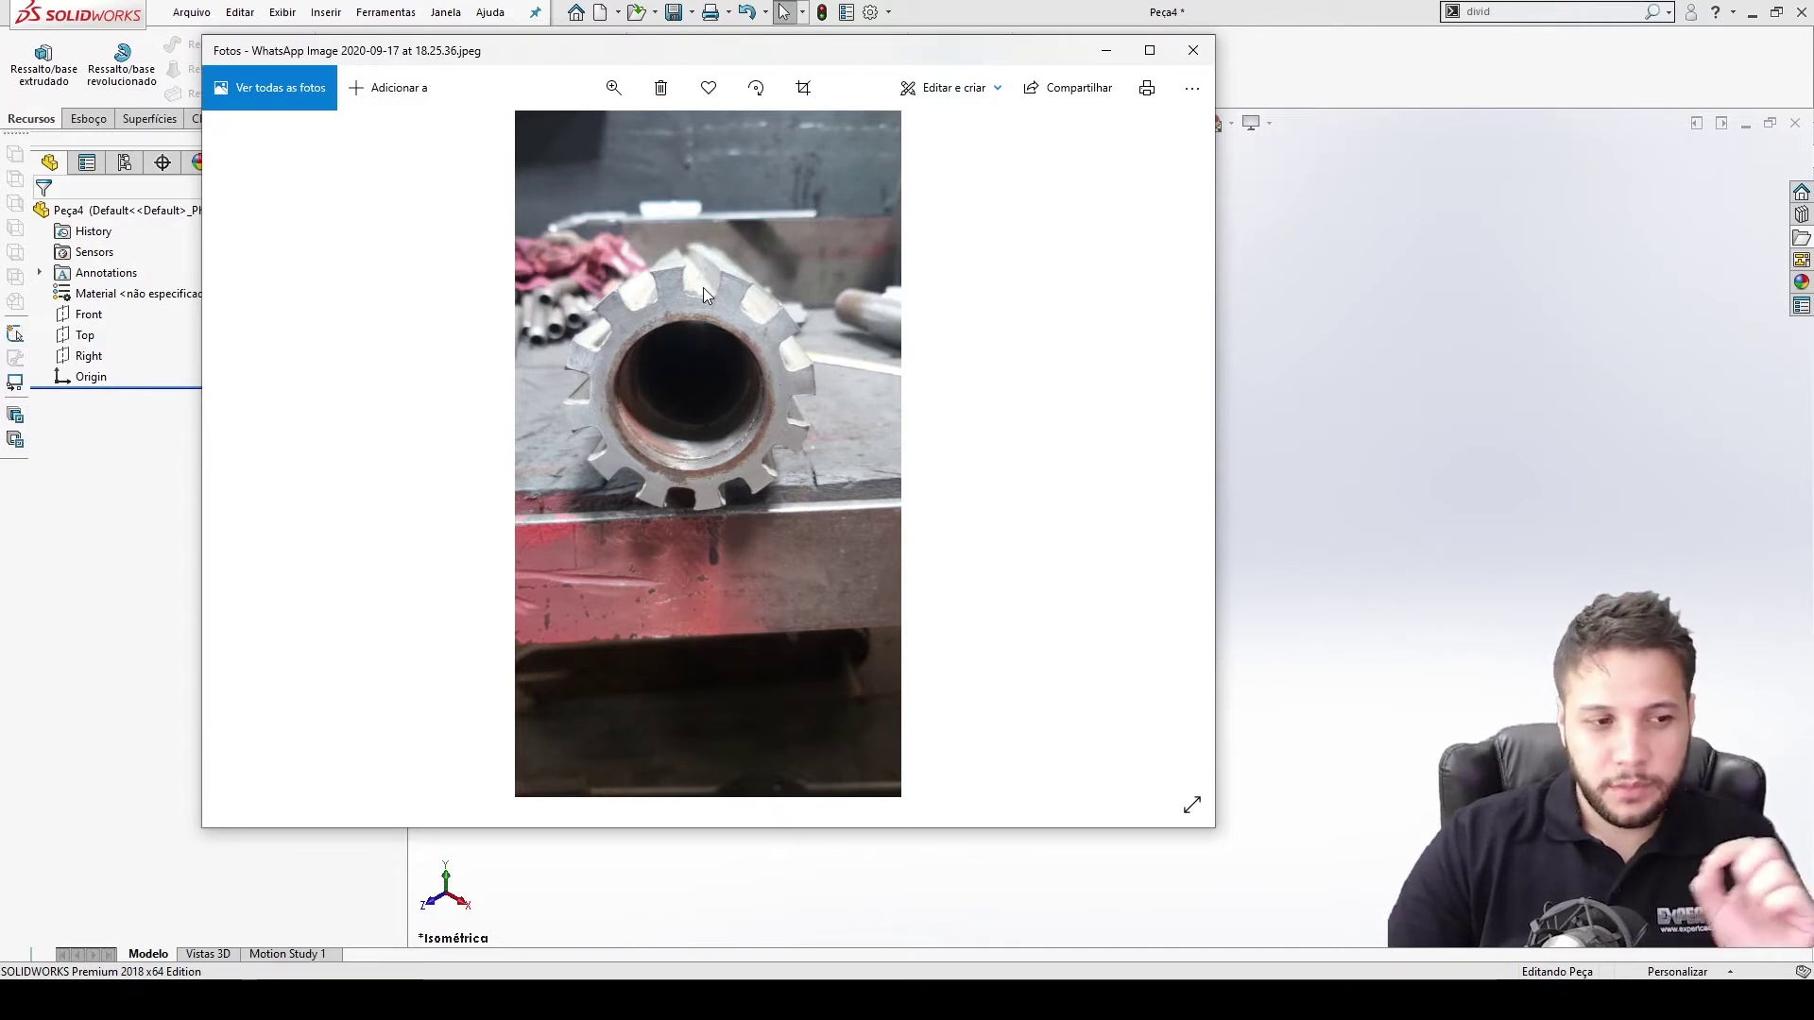
key(Right)
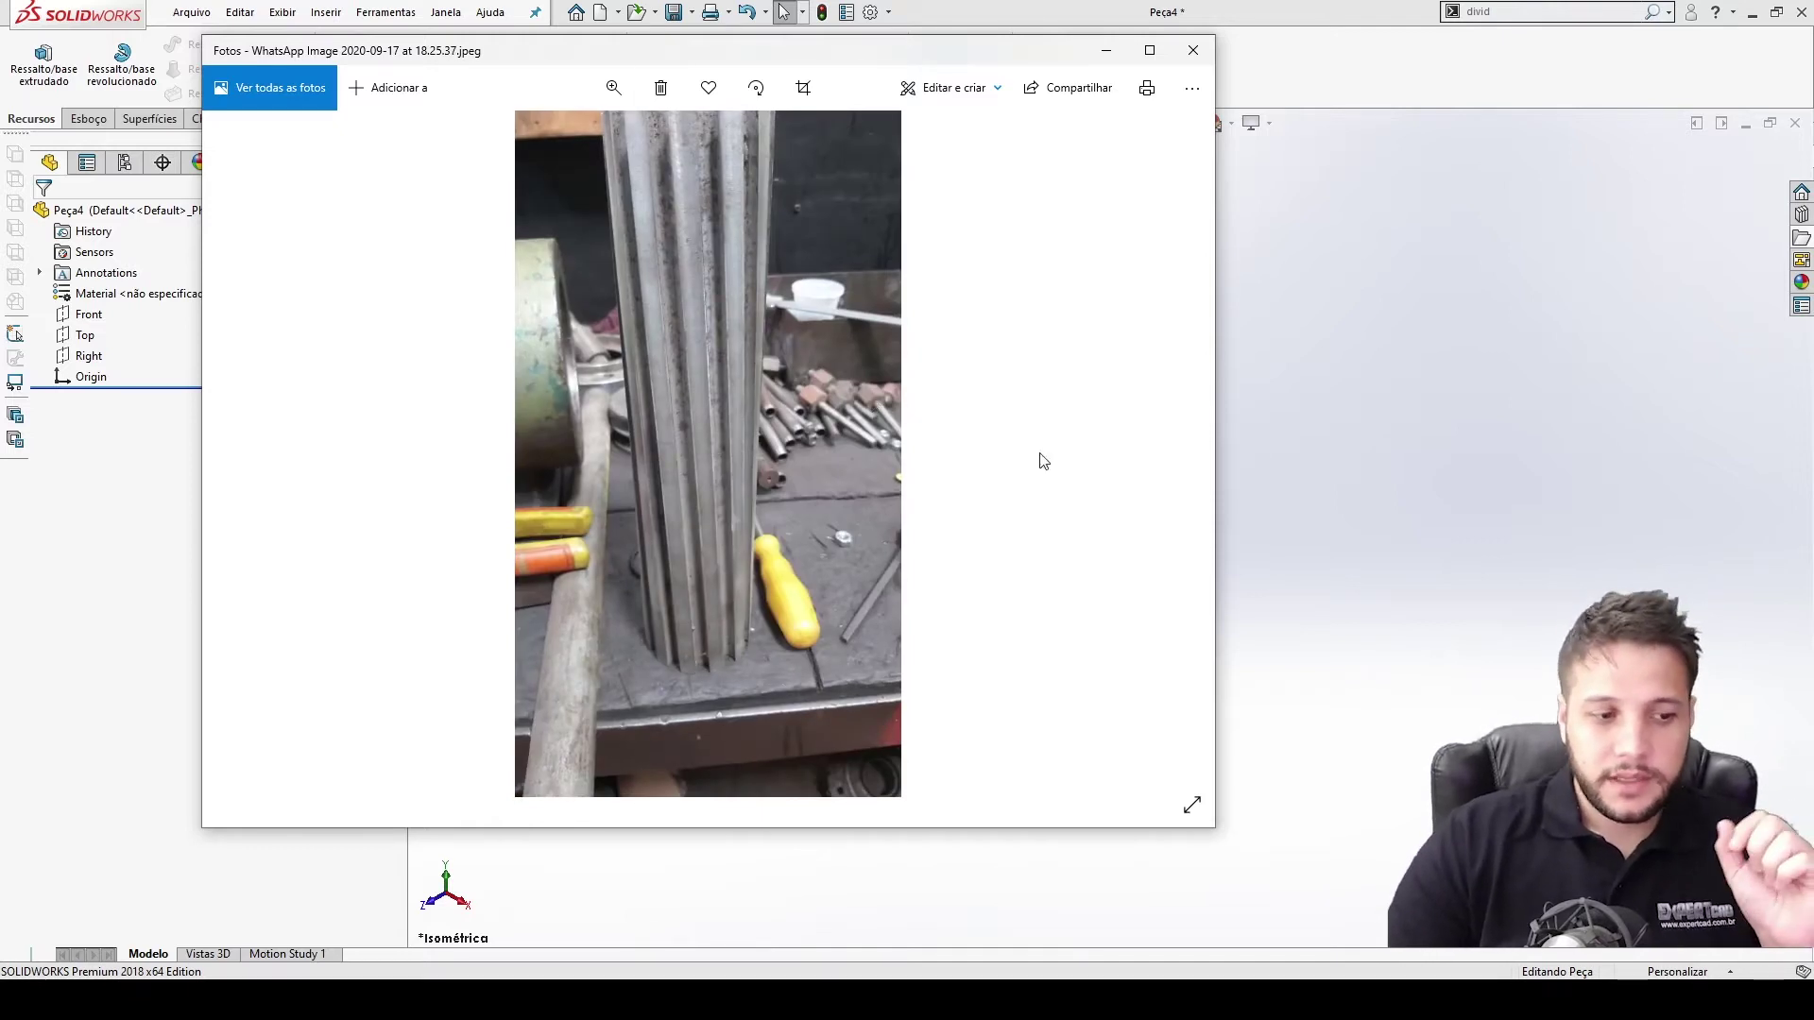
click(1392, 497)
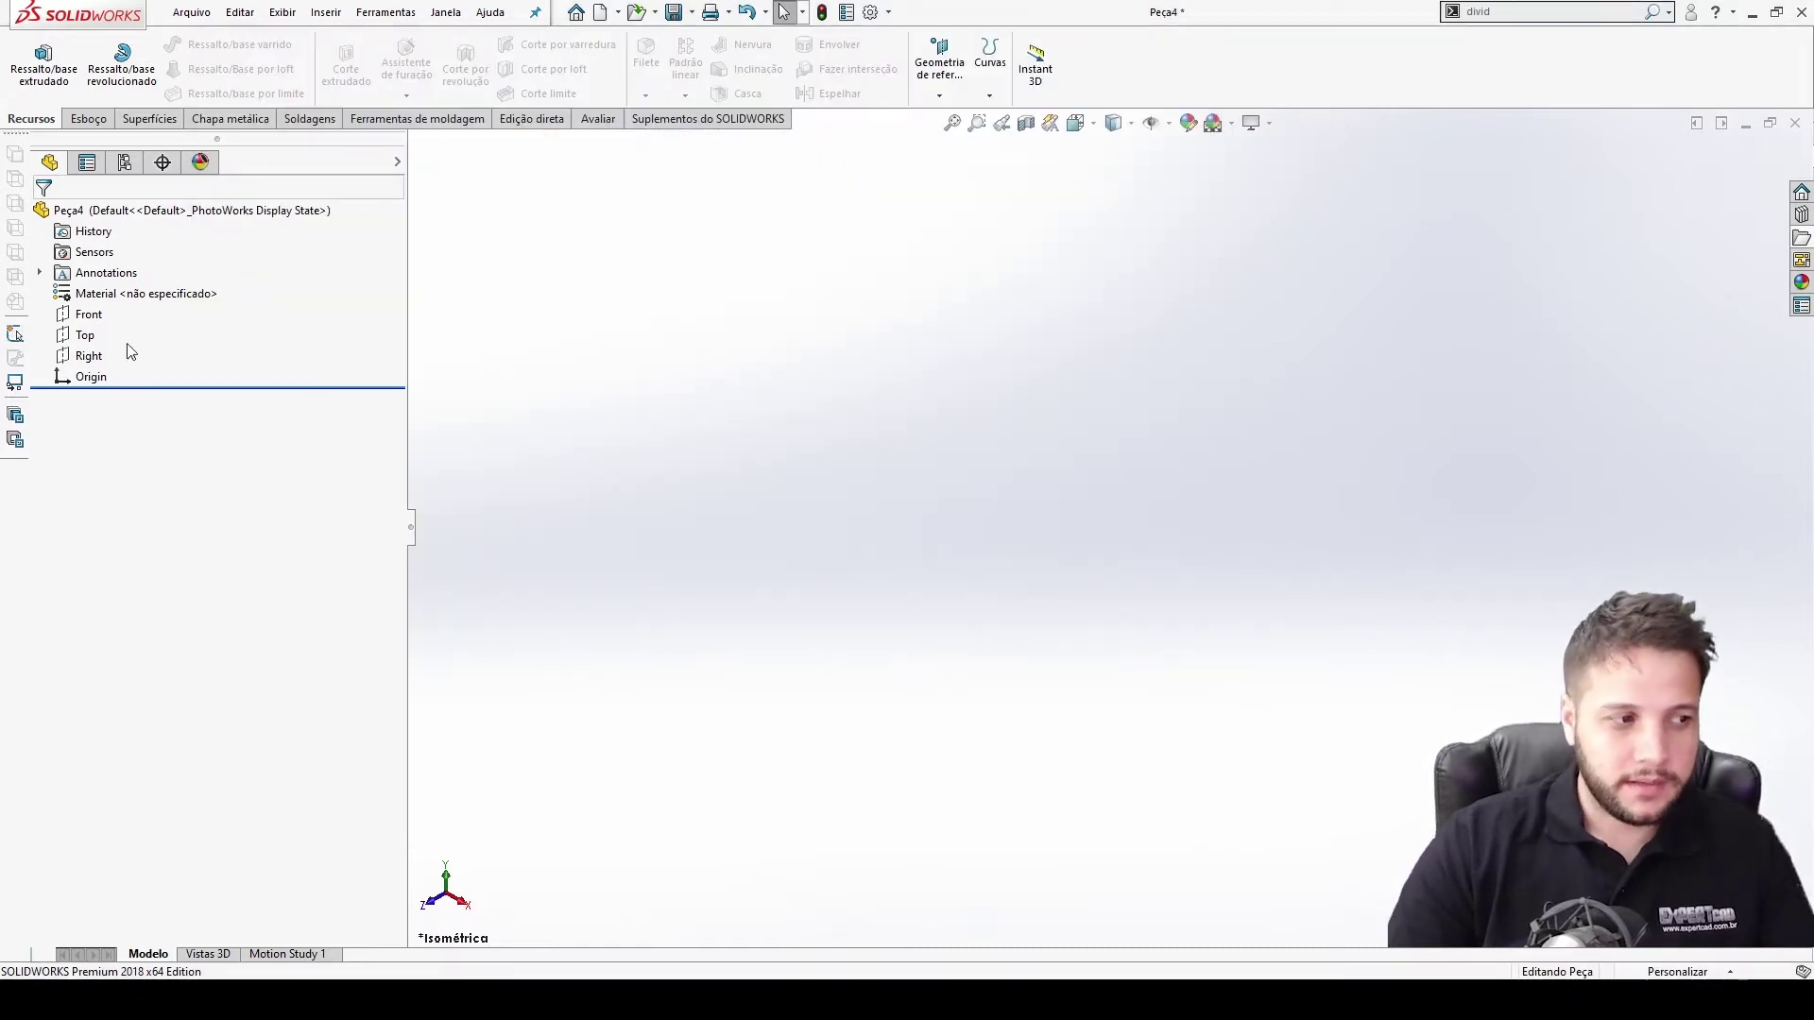
click(87, 336)
click(112, 315)
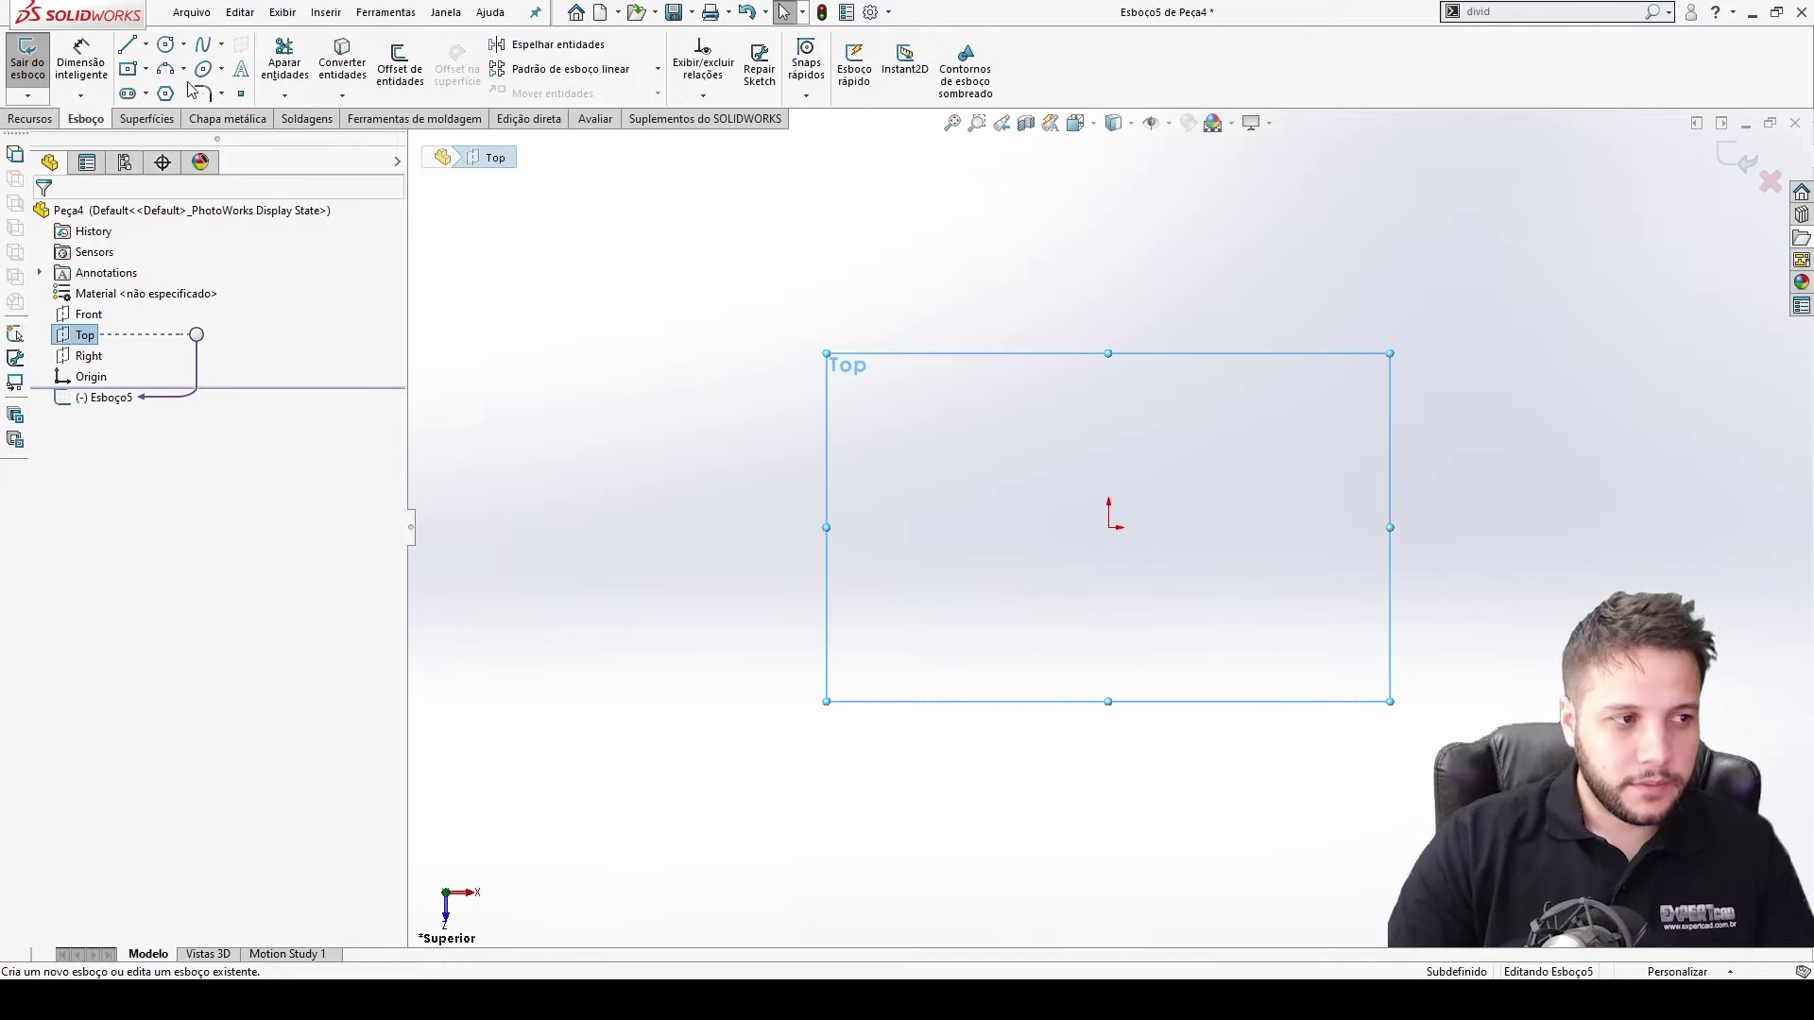
key(Escape)
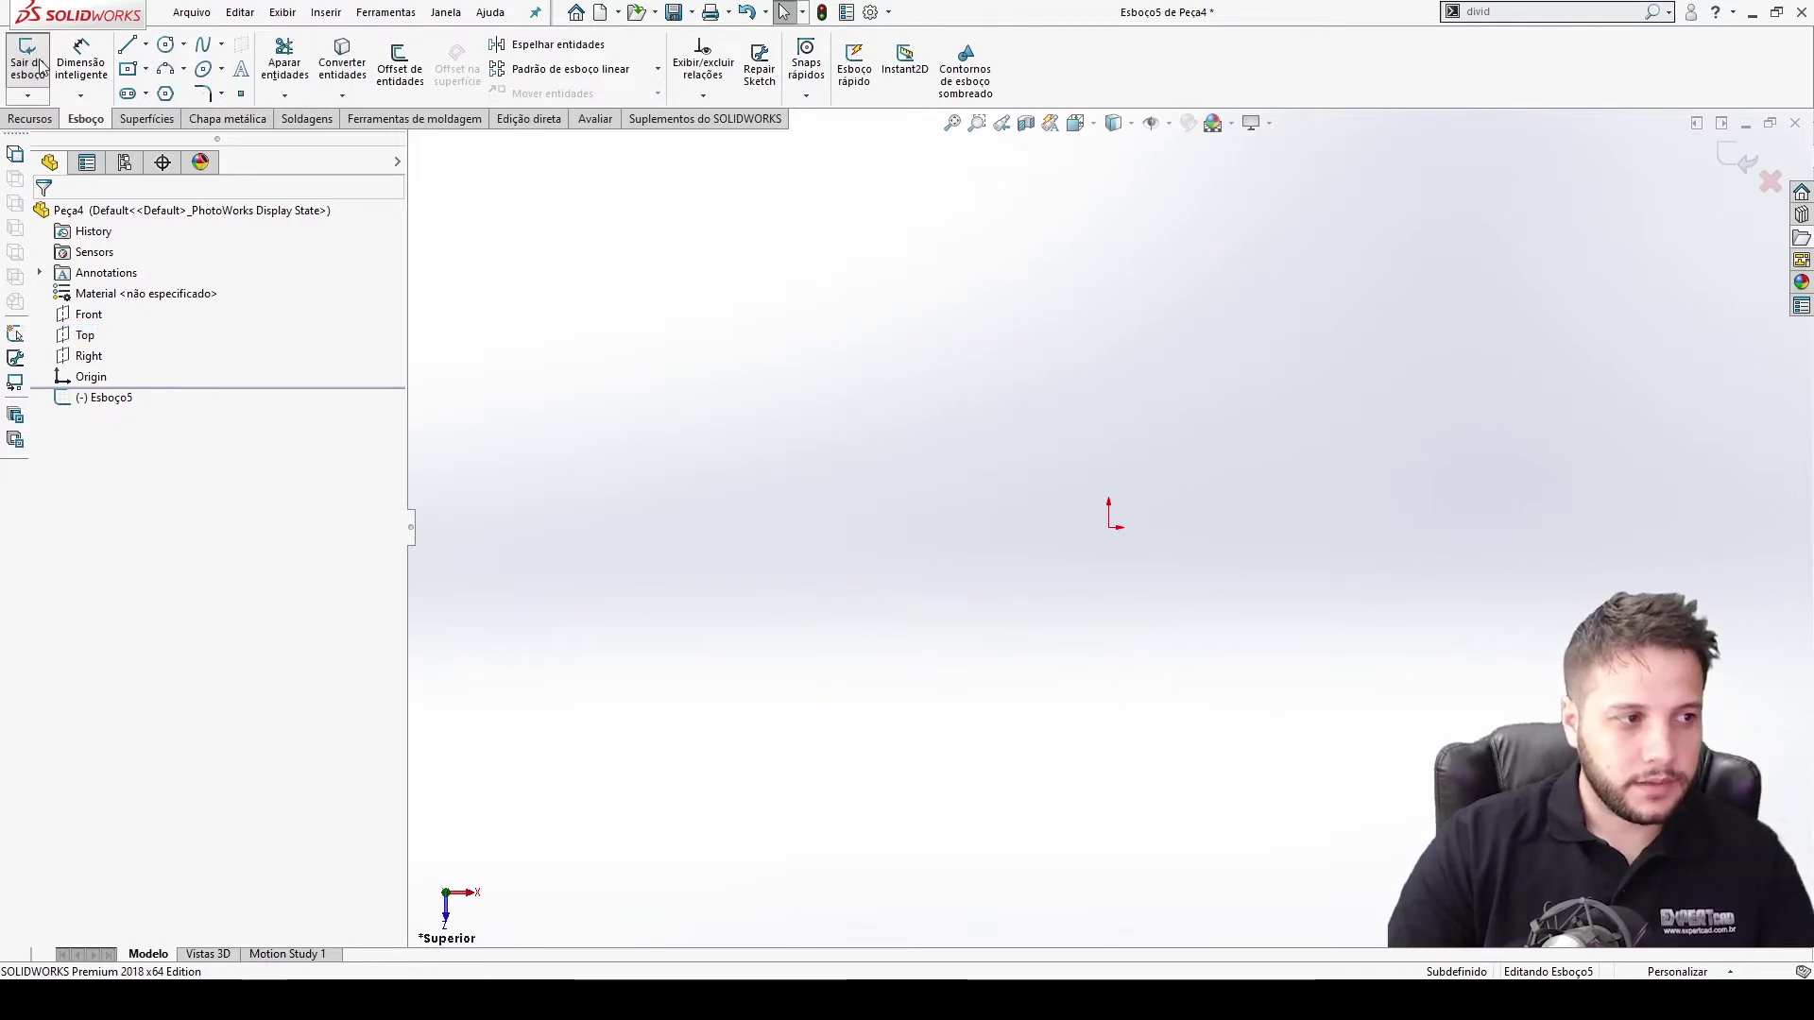
click(27, 66)
Sketch a circle about 80 mm in diameter, centred on the origin of the Front plane
click(88, 315)
click(112, 291)
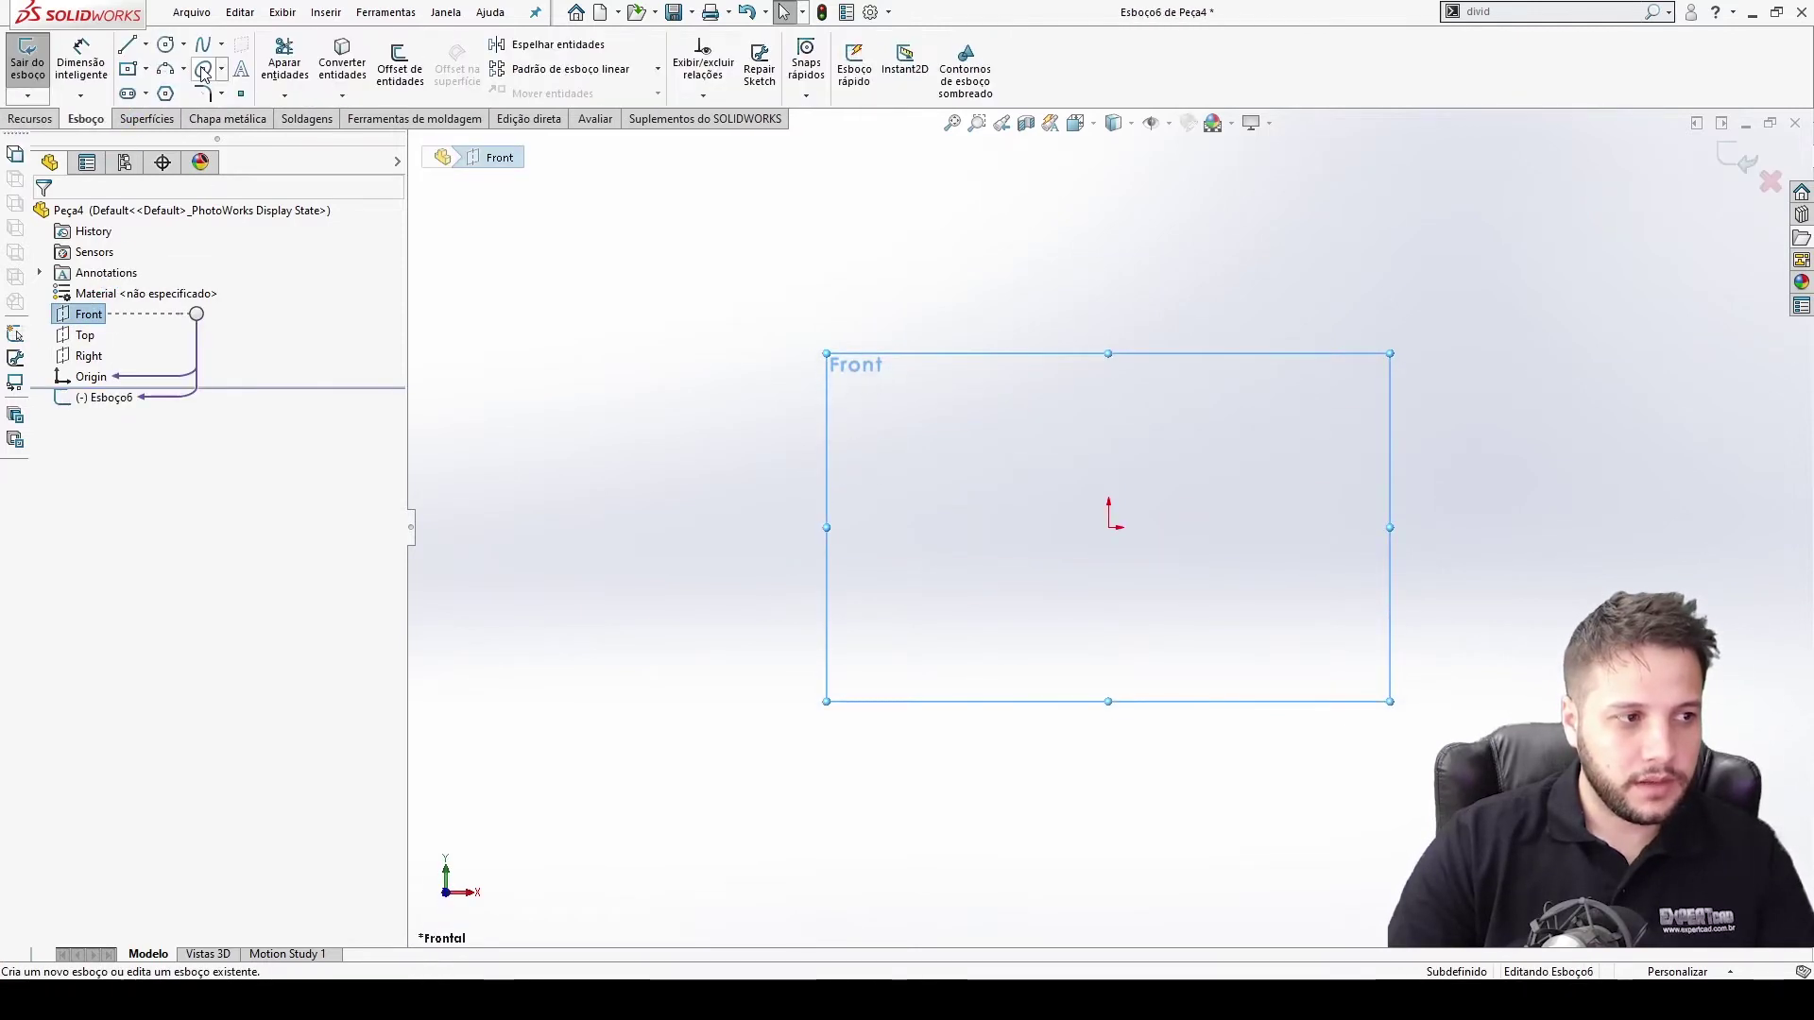
click(166, 44)
mouse_move(1109, 528)
mouse_down()
mouse_move(1181, 661)
mouse_move(1192, 633)
mouse_up()
key(Escape)
Set the circle's diameter to 50 mm and extrude it as a 300 mm blind boss
key(d)
click(1247, 572)
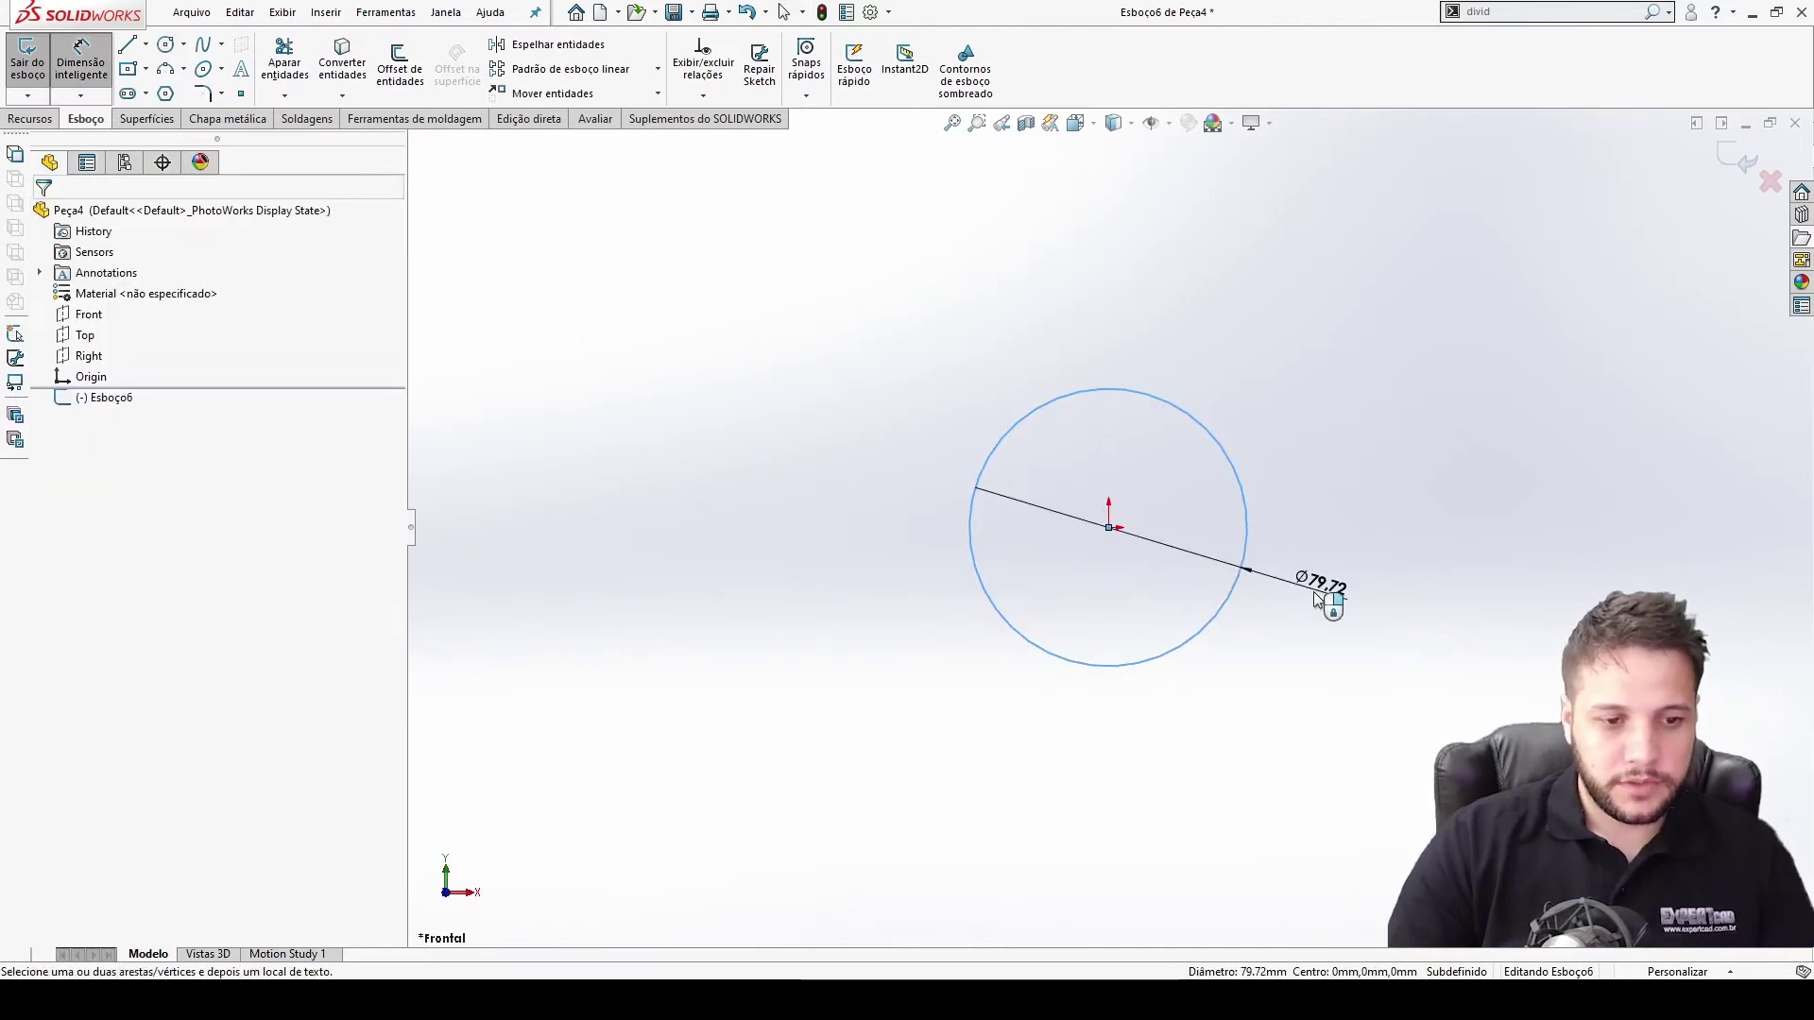
click(1318, 600)
text(50)
key(Return)
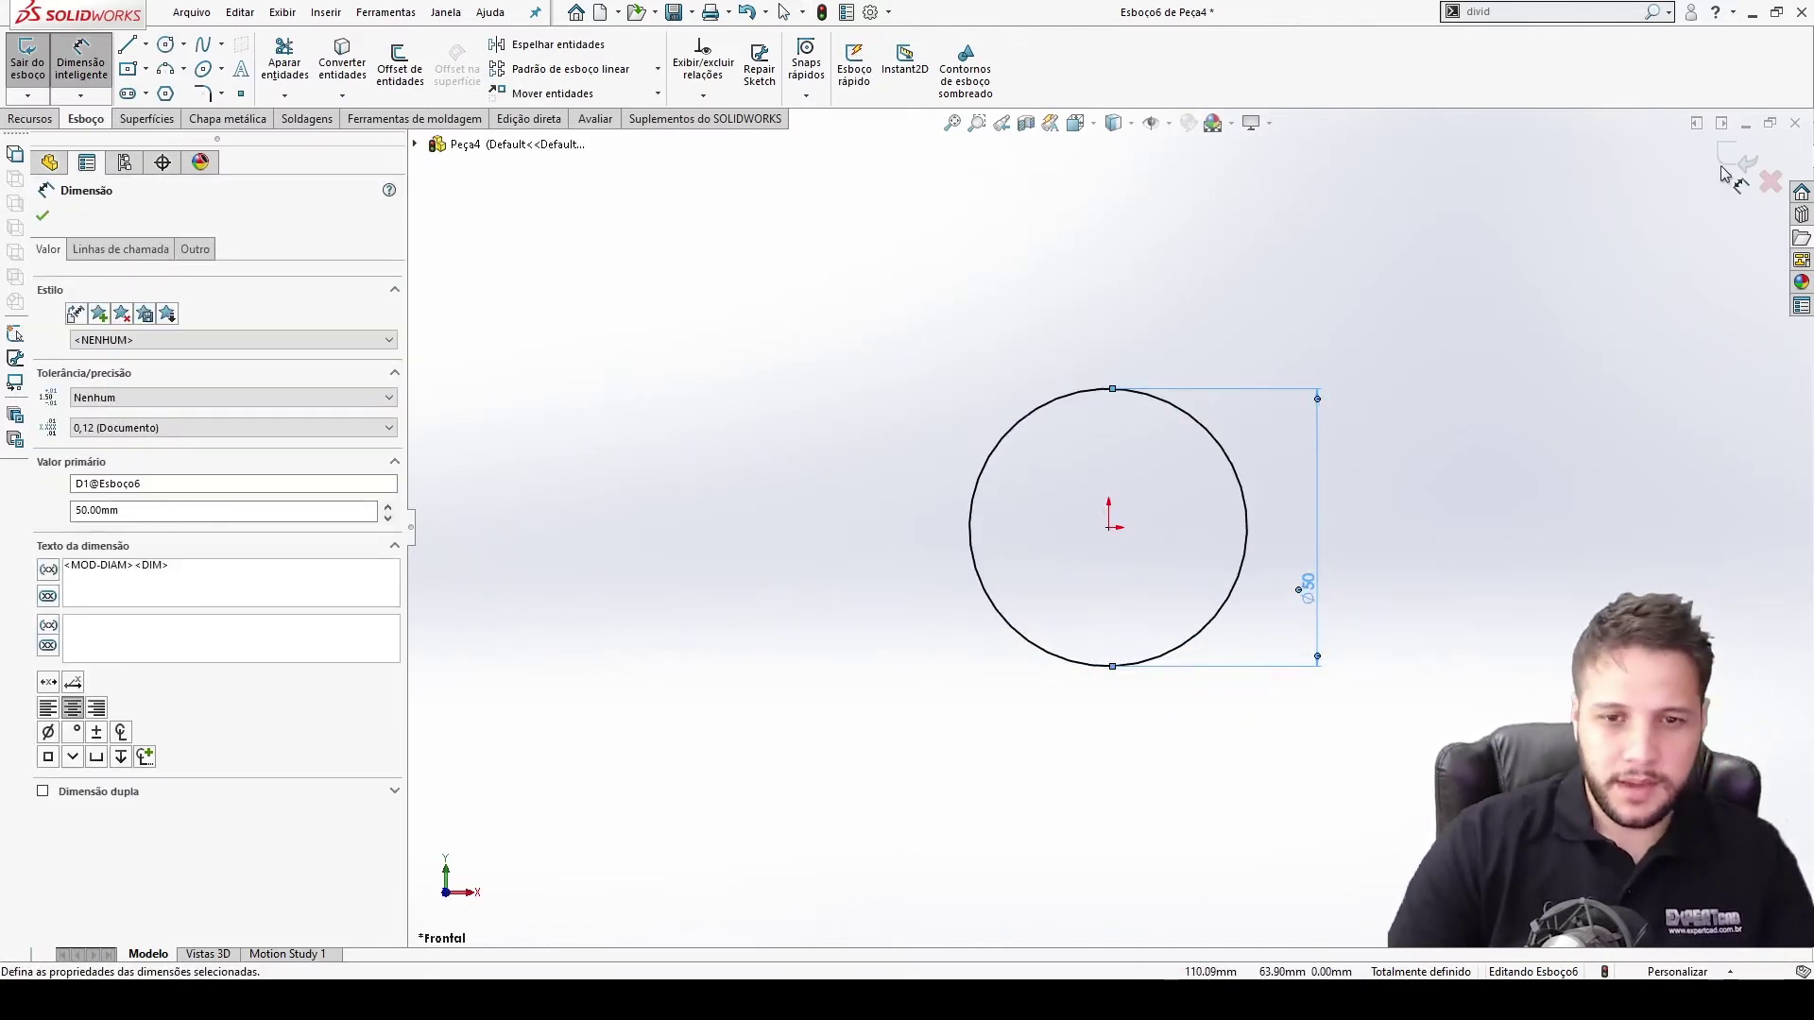
click(1736, 170)
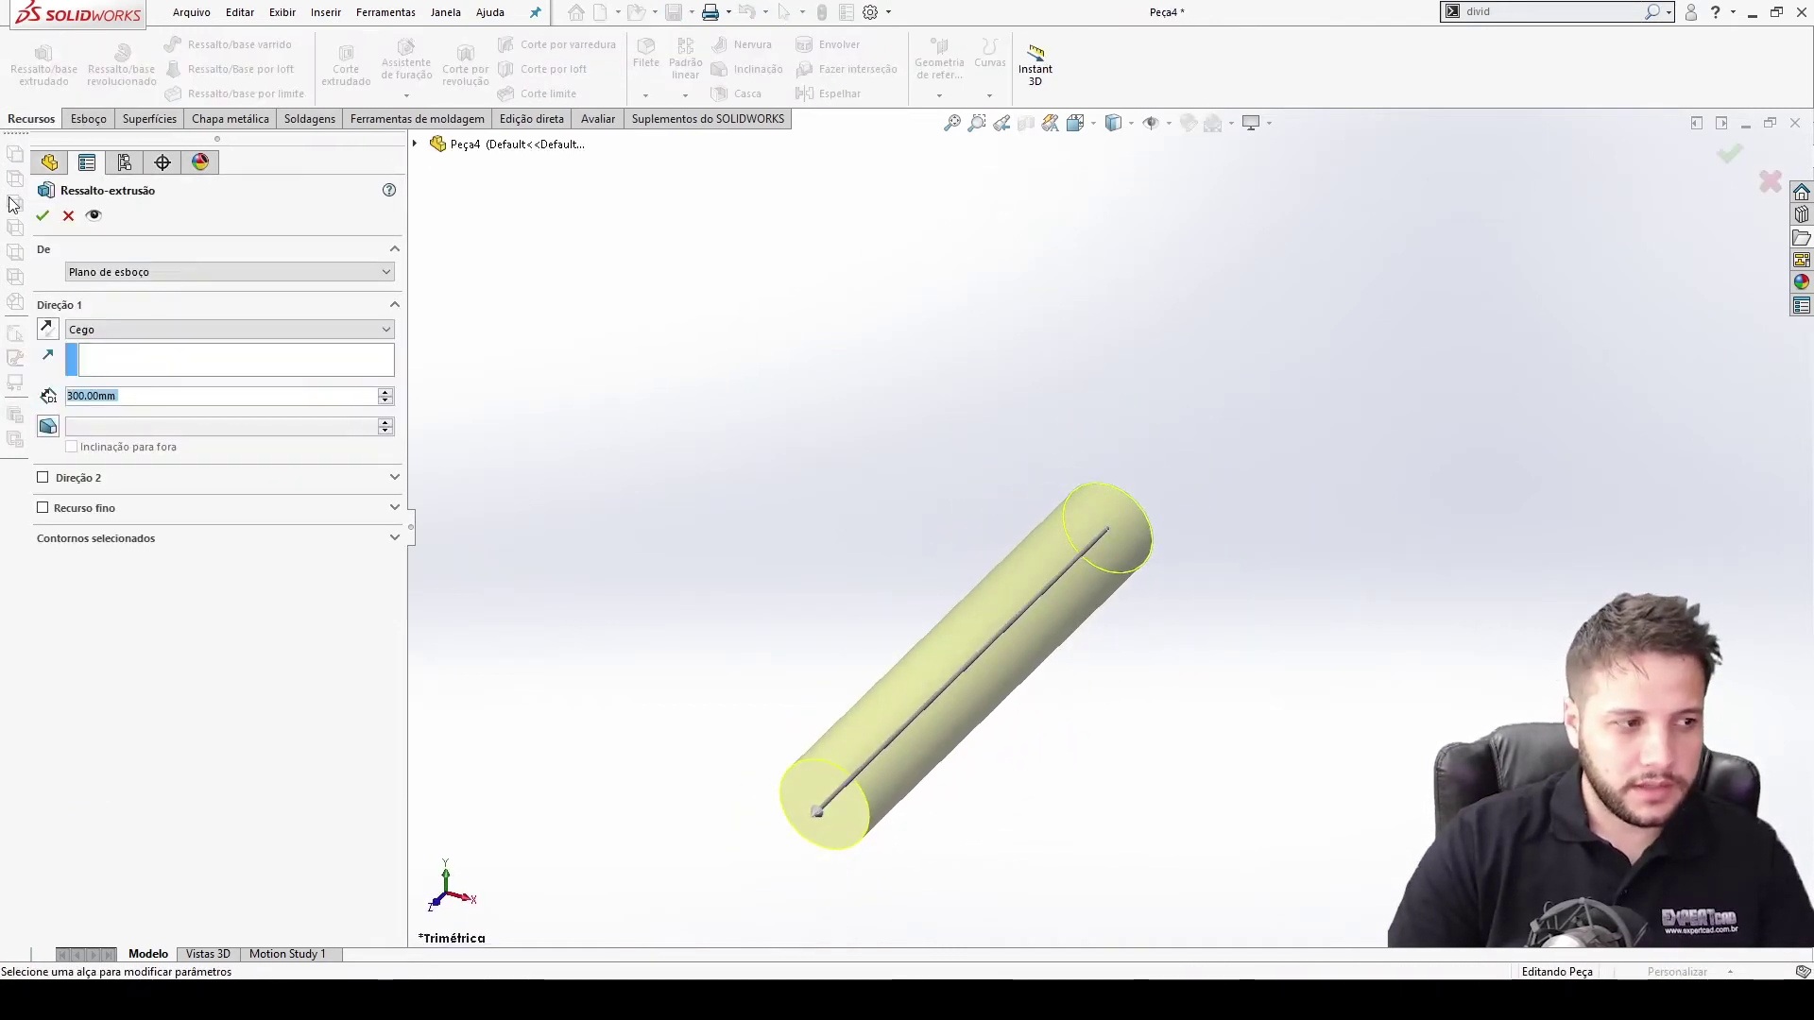
click(43, 215)
On the cylinder's front end face, sketch a closed four-line profile about 9.4 mm wide and 6.9 mm high across the upper edge
click(841, 812)
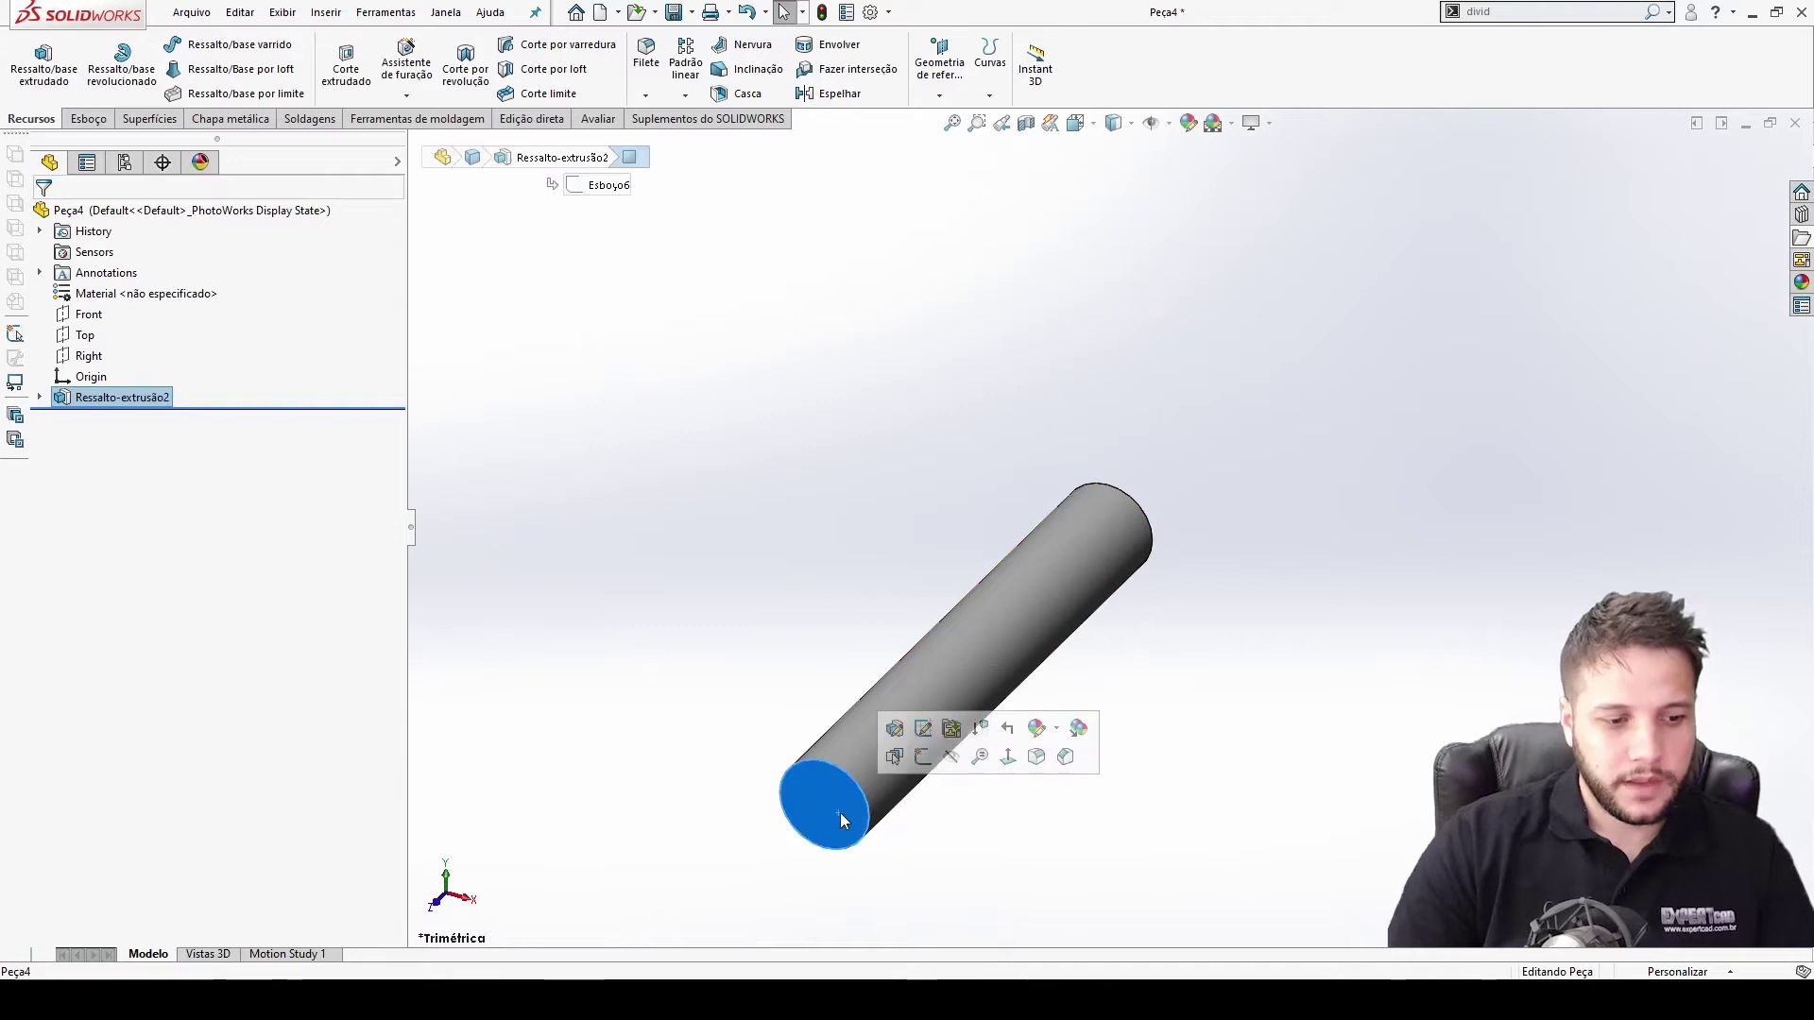
key(ctrl+8)
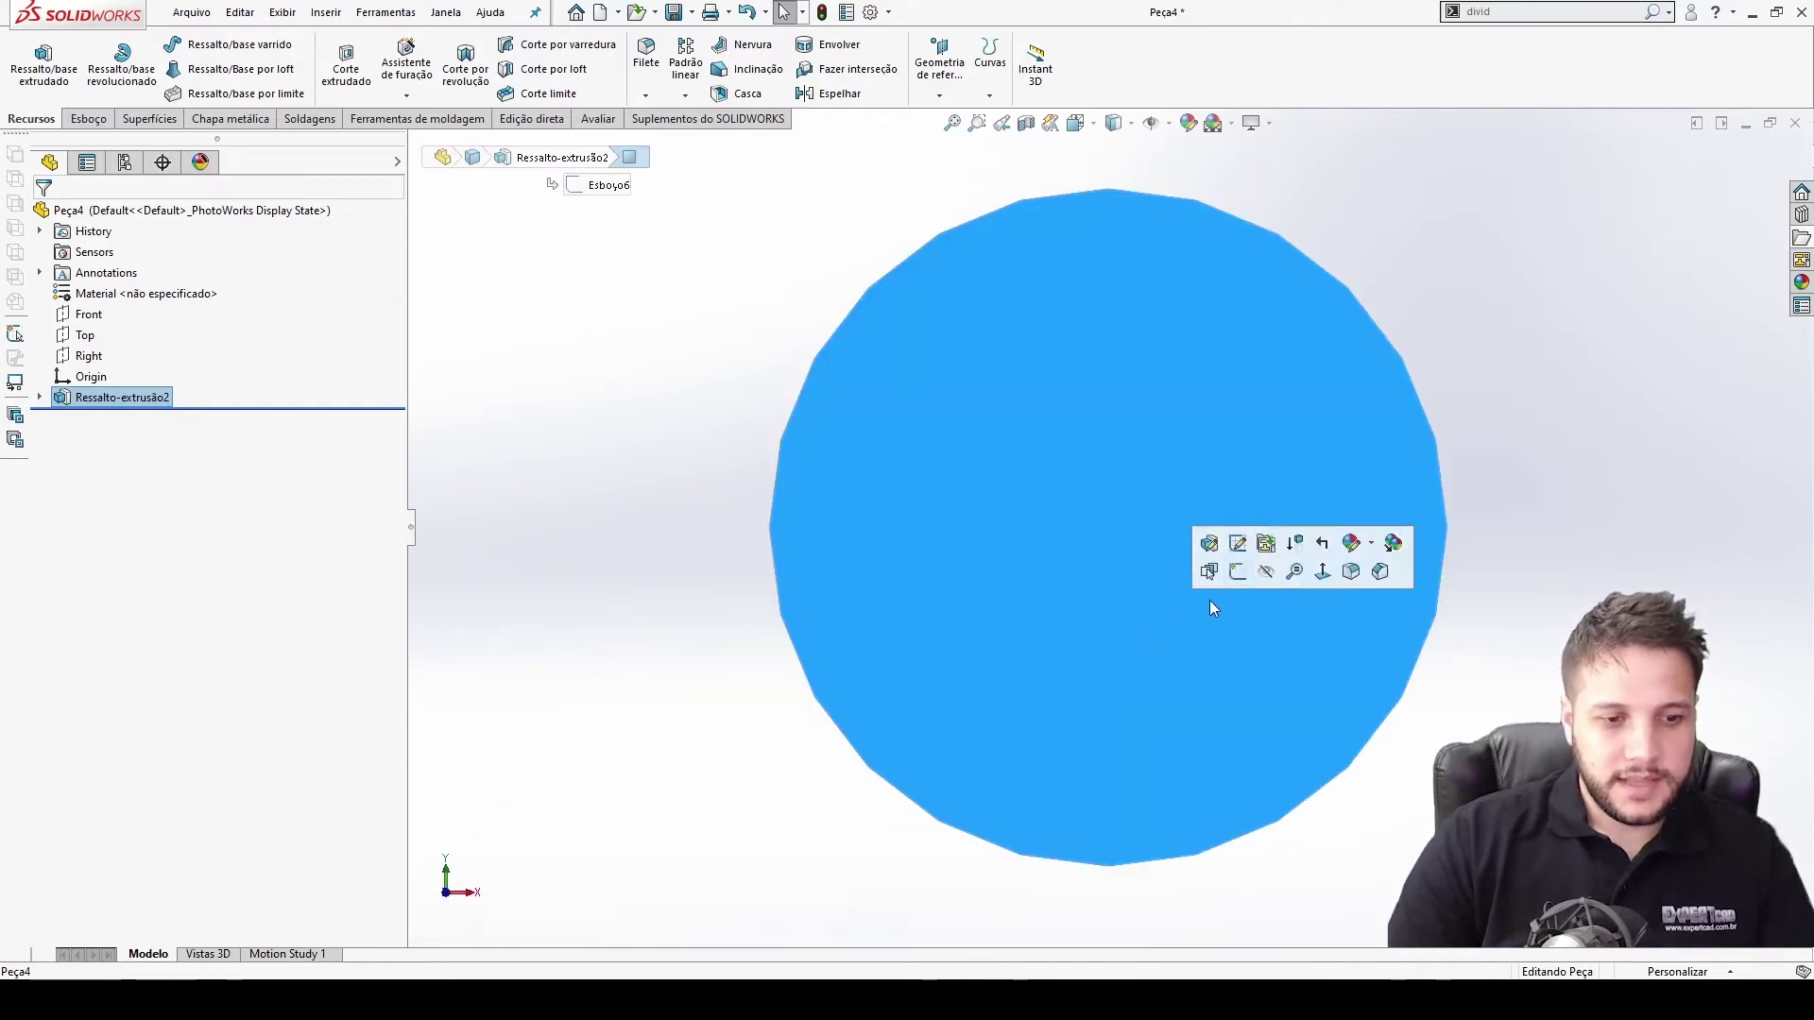
click(1239, 572)
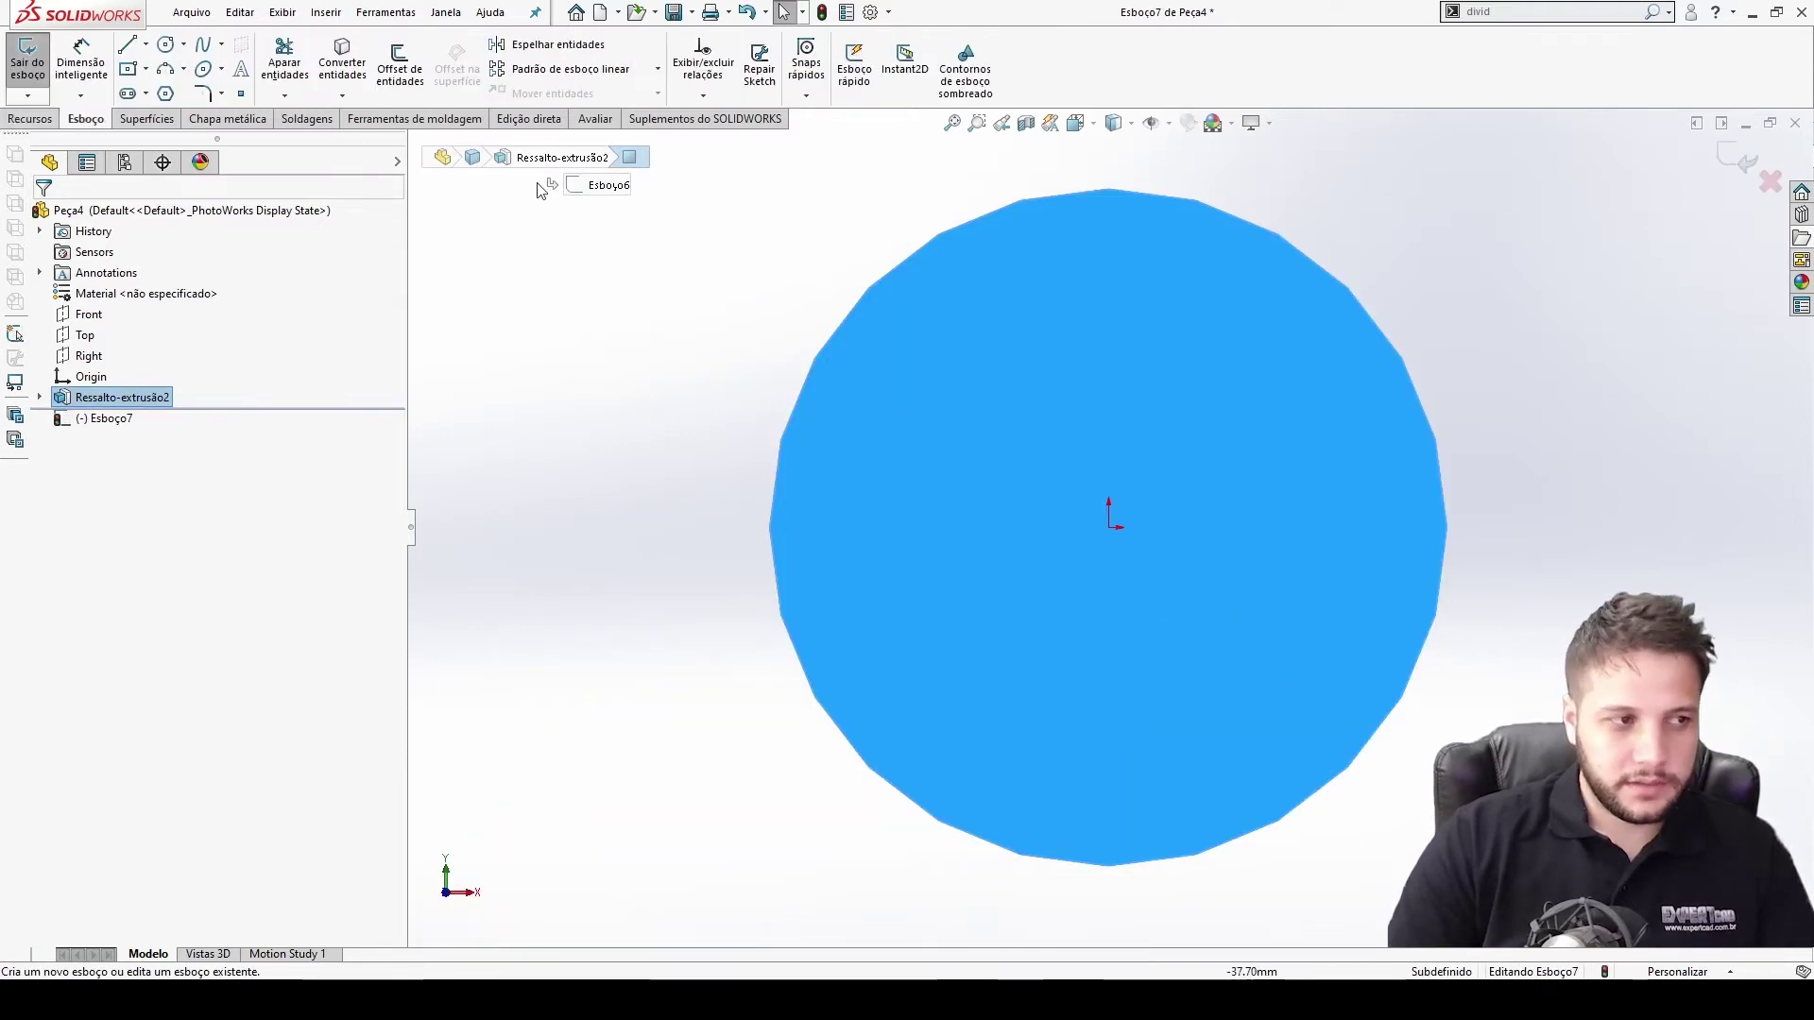
click(126, 46)
click(1073, 153)
click(1066, 247)
click(1201, 247)
click(1201, 154)
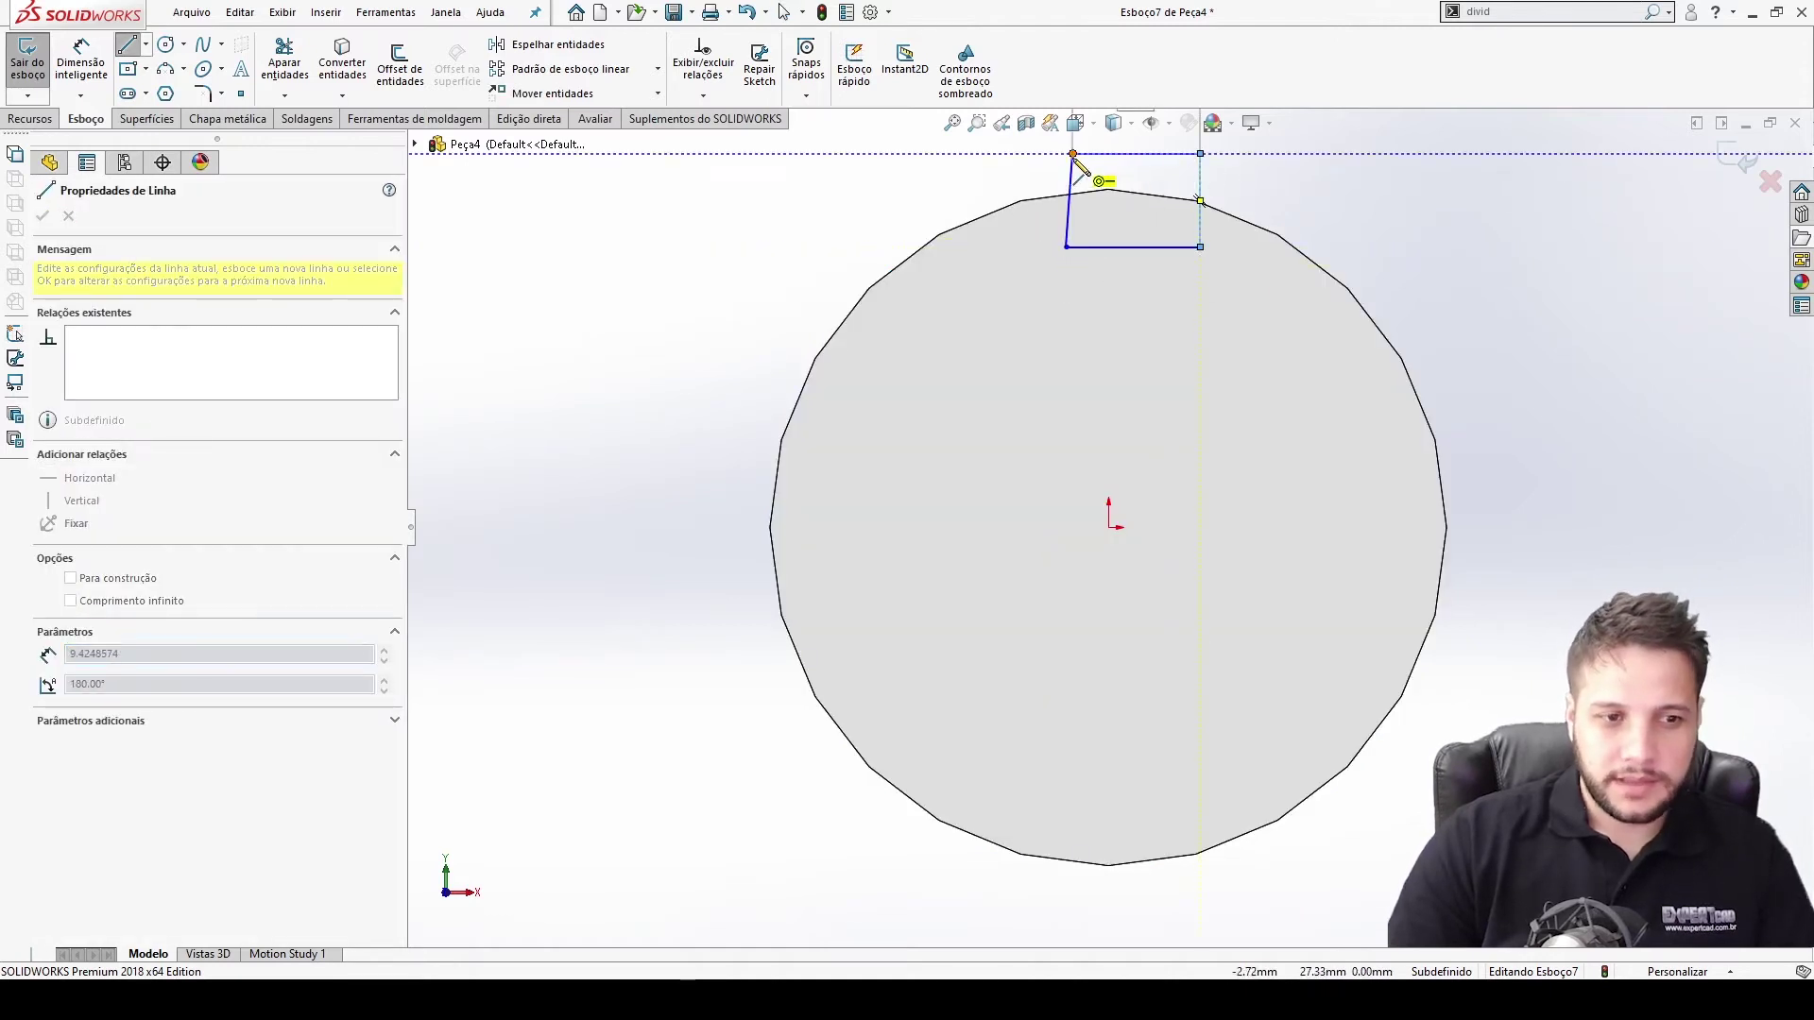
click(1072, 153)
key(Escape)
Dimension the profile's lower line to 5 mm and its right vertical line to 5 mm
key(d)
click(1134, 247)
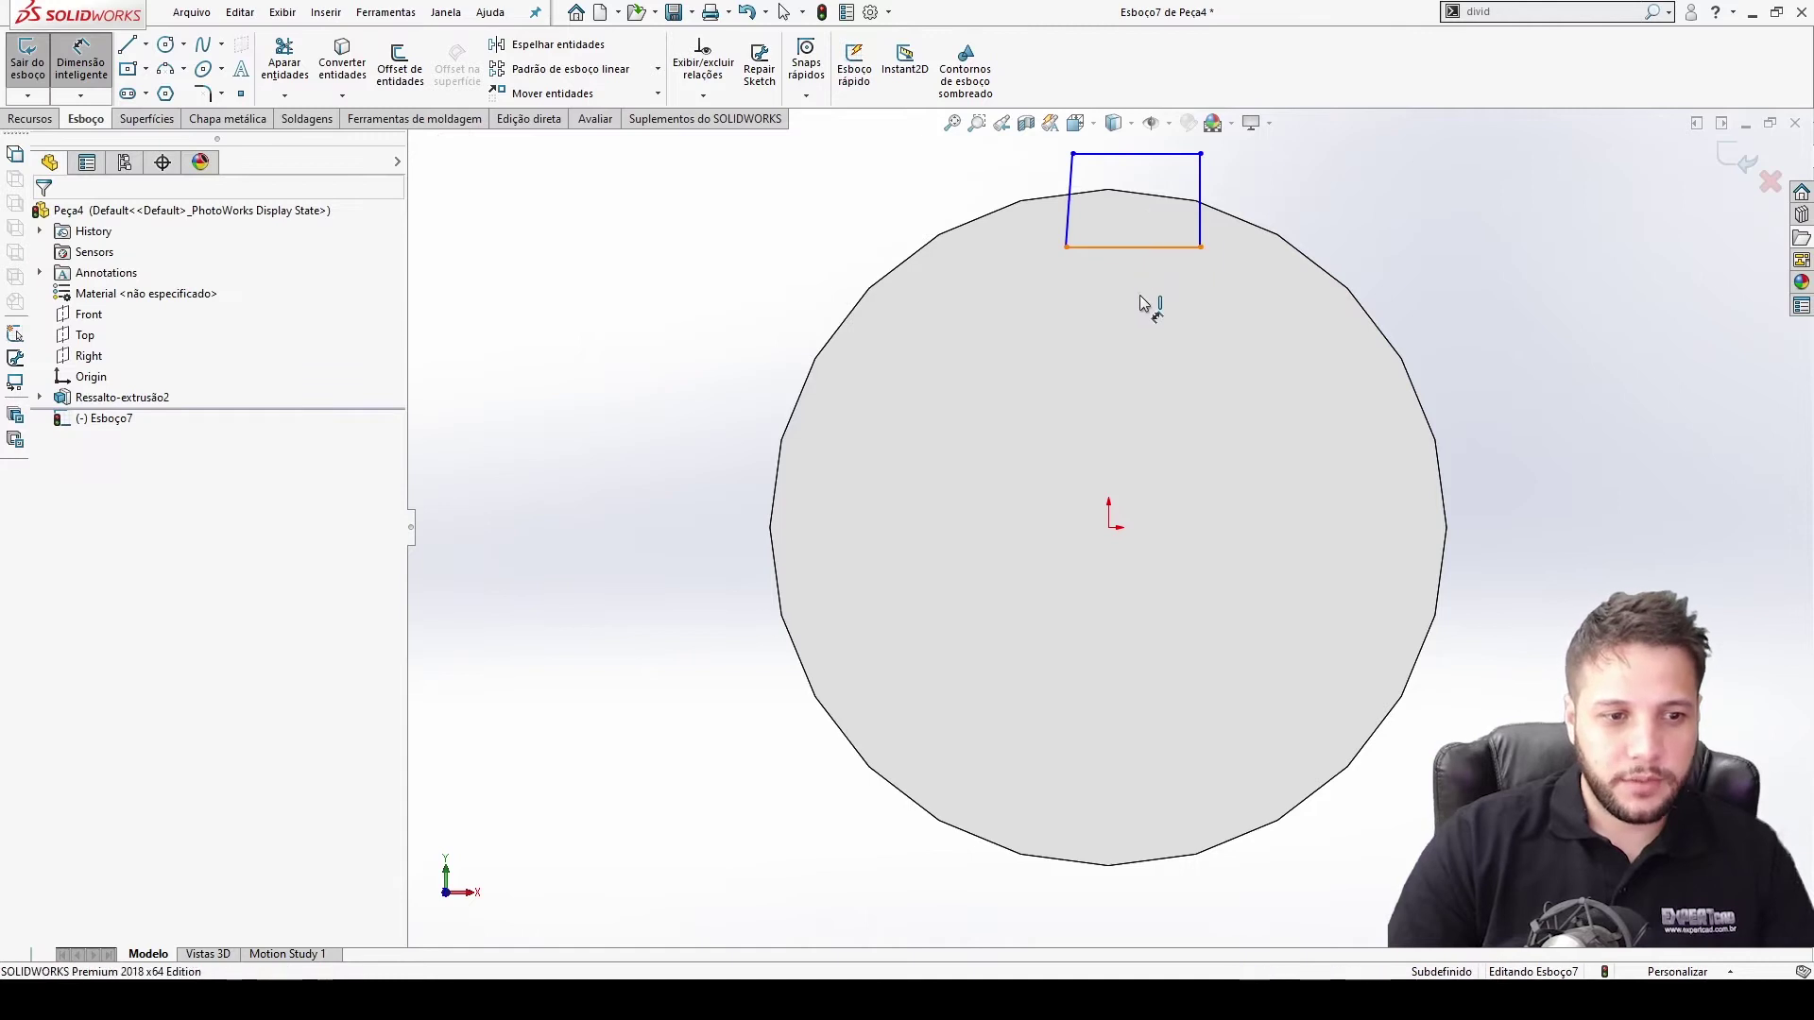
click(1147, 295)
text(5)
key(Return)
scroll(1153, 236, down, 3)
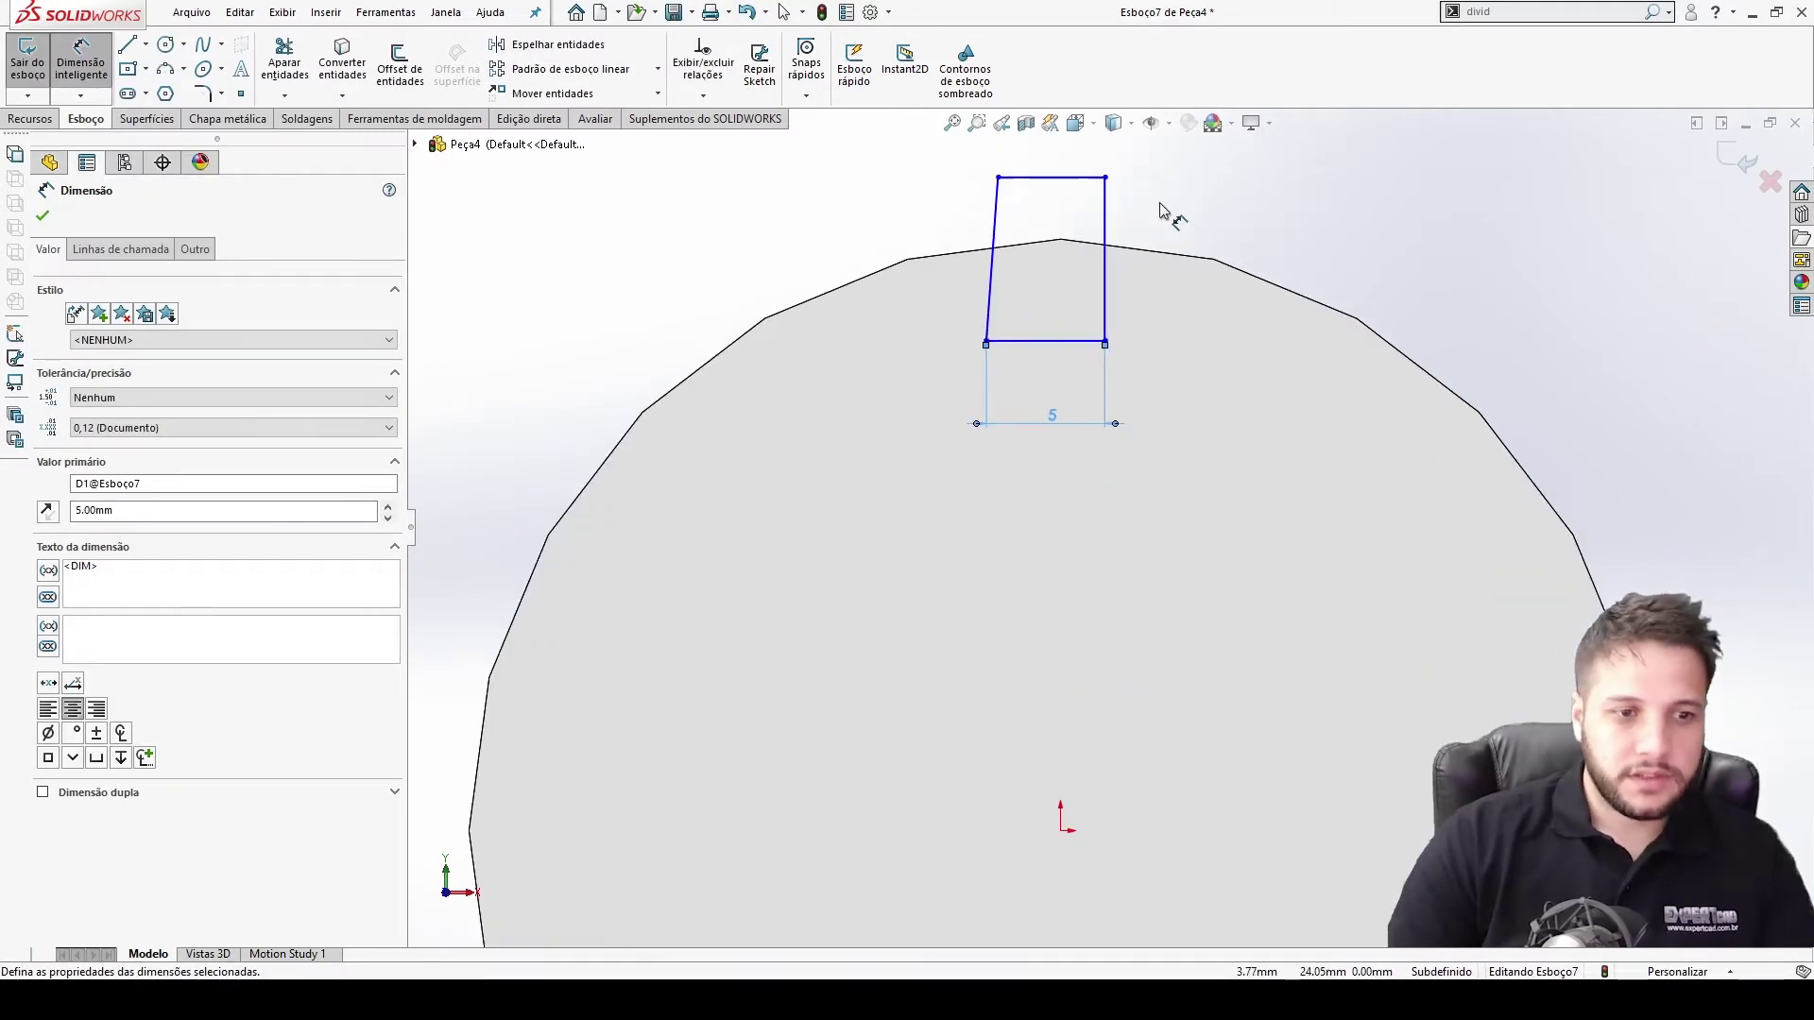
click(1105, 227)
click(1172, 226)
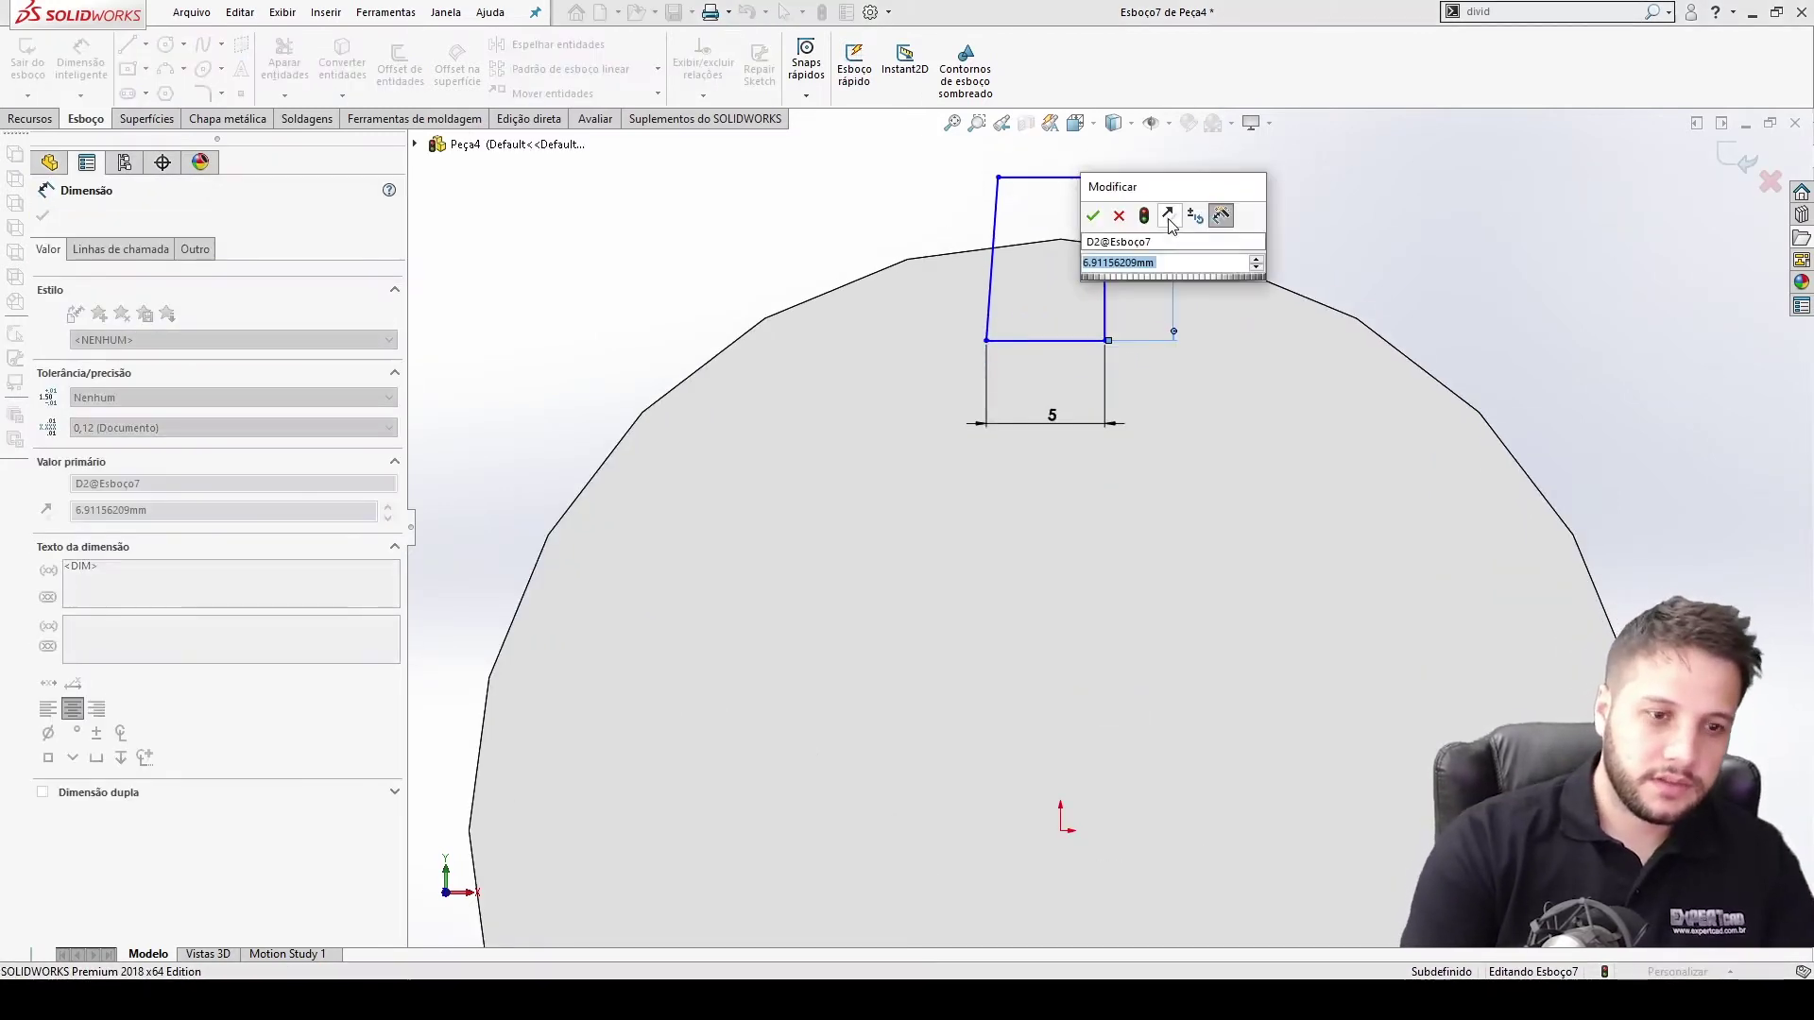
text(5)
key(Return)
key(Escape)
key(Escape)
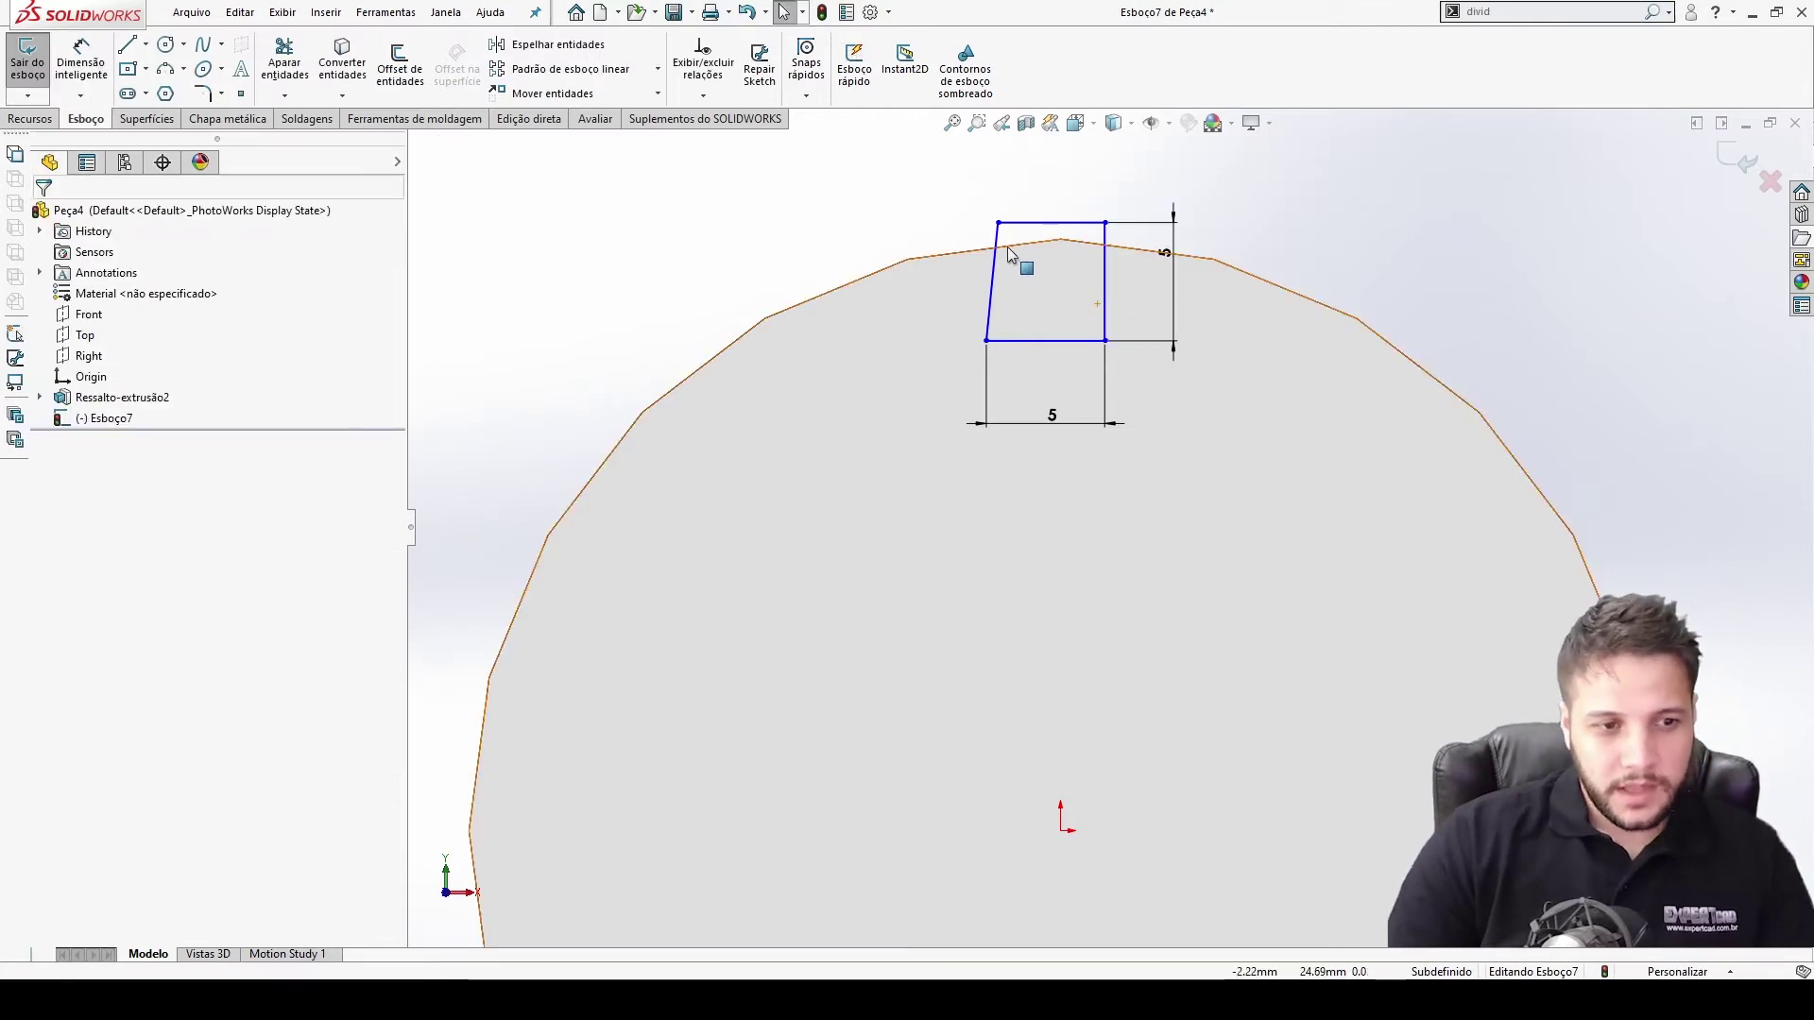
Make the profile's slanted left side vertical and move the resulting square slightly upward
click(996, 256)
click(1067, 224)
mouse_move(1068, 224)
mouse_down()
mouse_move(1075, 255)
mouse_move(1070, 217)
mouse_up()
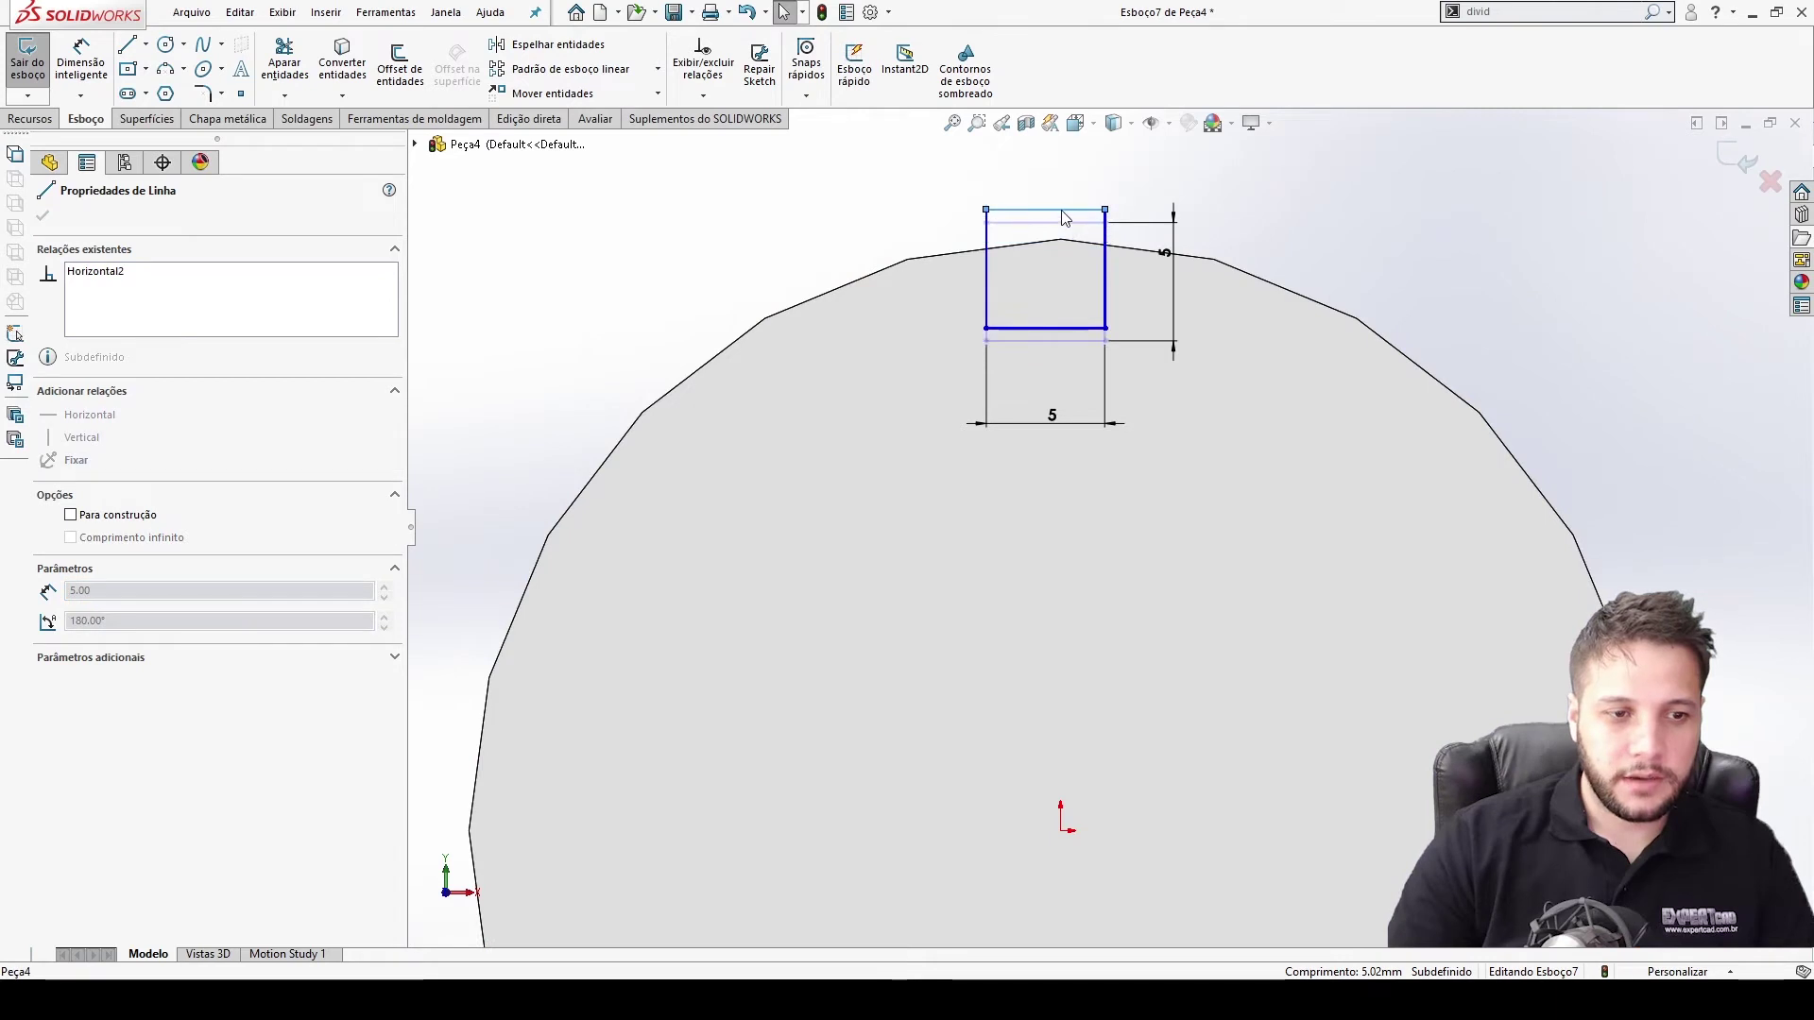
click(1264, 240)
Draw a vertical centreline about 3.7 mm long from the midpoint of the square's lower side up to the cylinder's edge
click(146, 45)
click(166, 86)
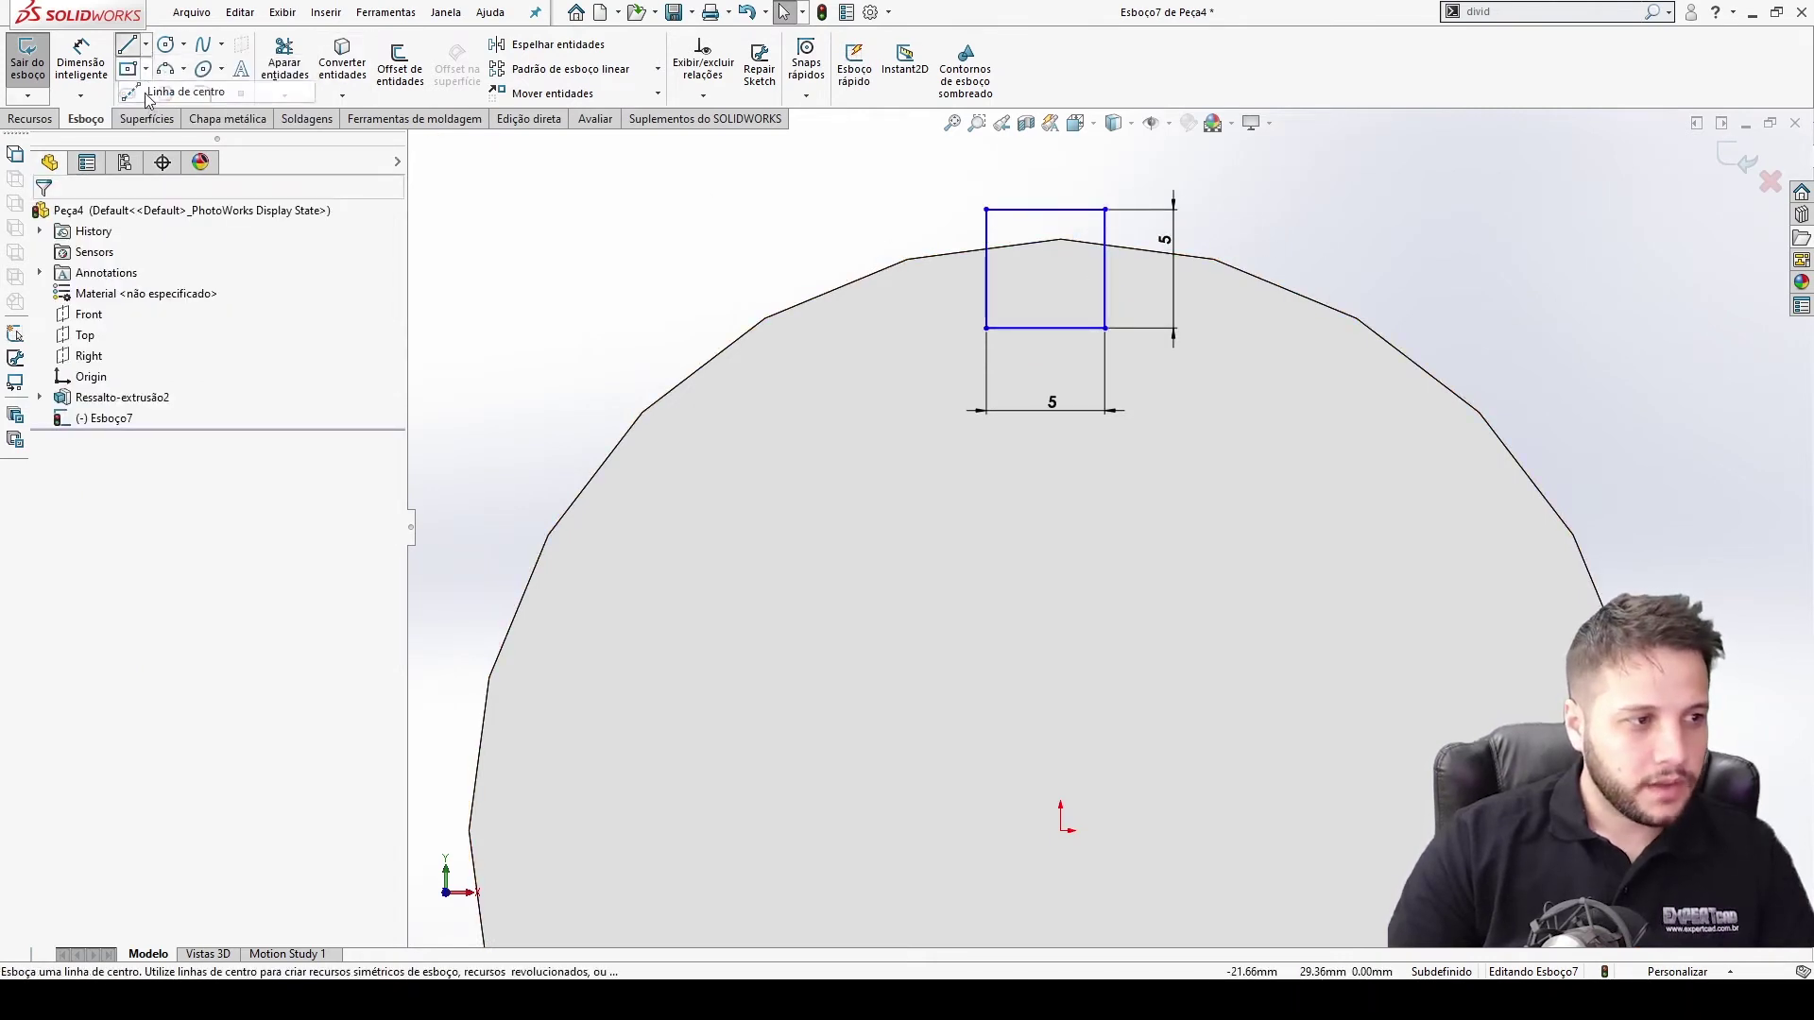
click(1046, 328)
click(1046, 239)
key(Escape)
mouse_move(1048, 251)
mouse_down()
mouse_move(1087, 267)
mouse_move(824, 293)
mouse_move(967, 284)
mouse_move(1046, 247)
mouse_up()
Dimension the vertical centreline to a length of 3 mm
key(d)
click(1044, 283)
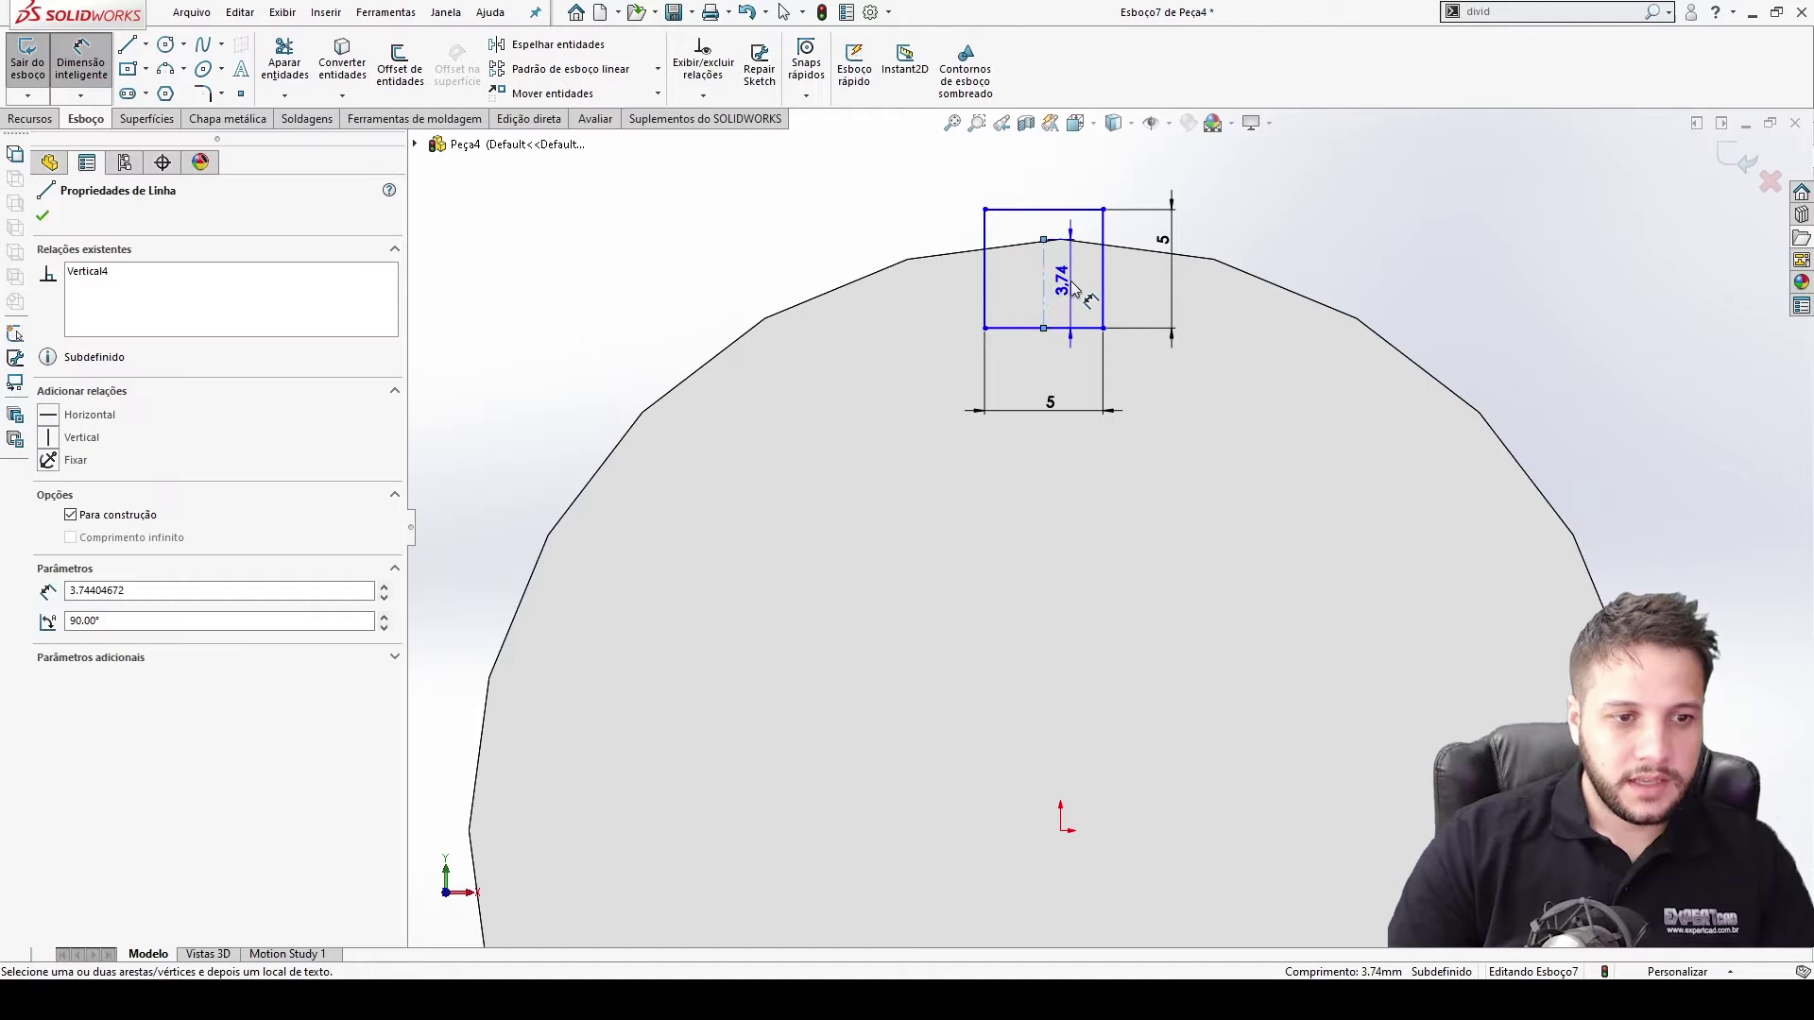
click(1075, 288)
text(3)
key(Return)
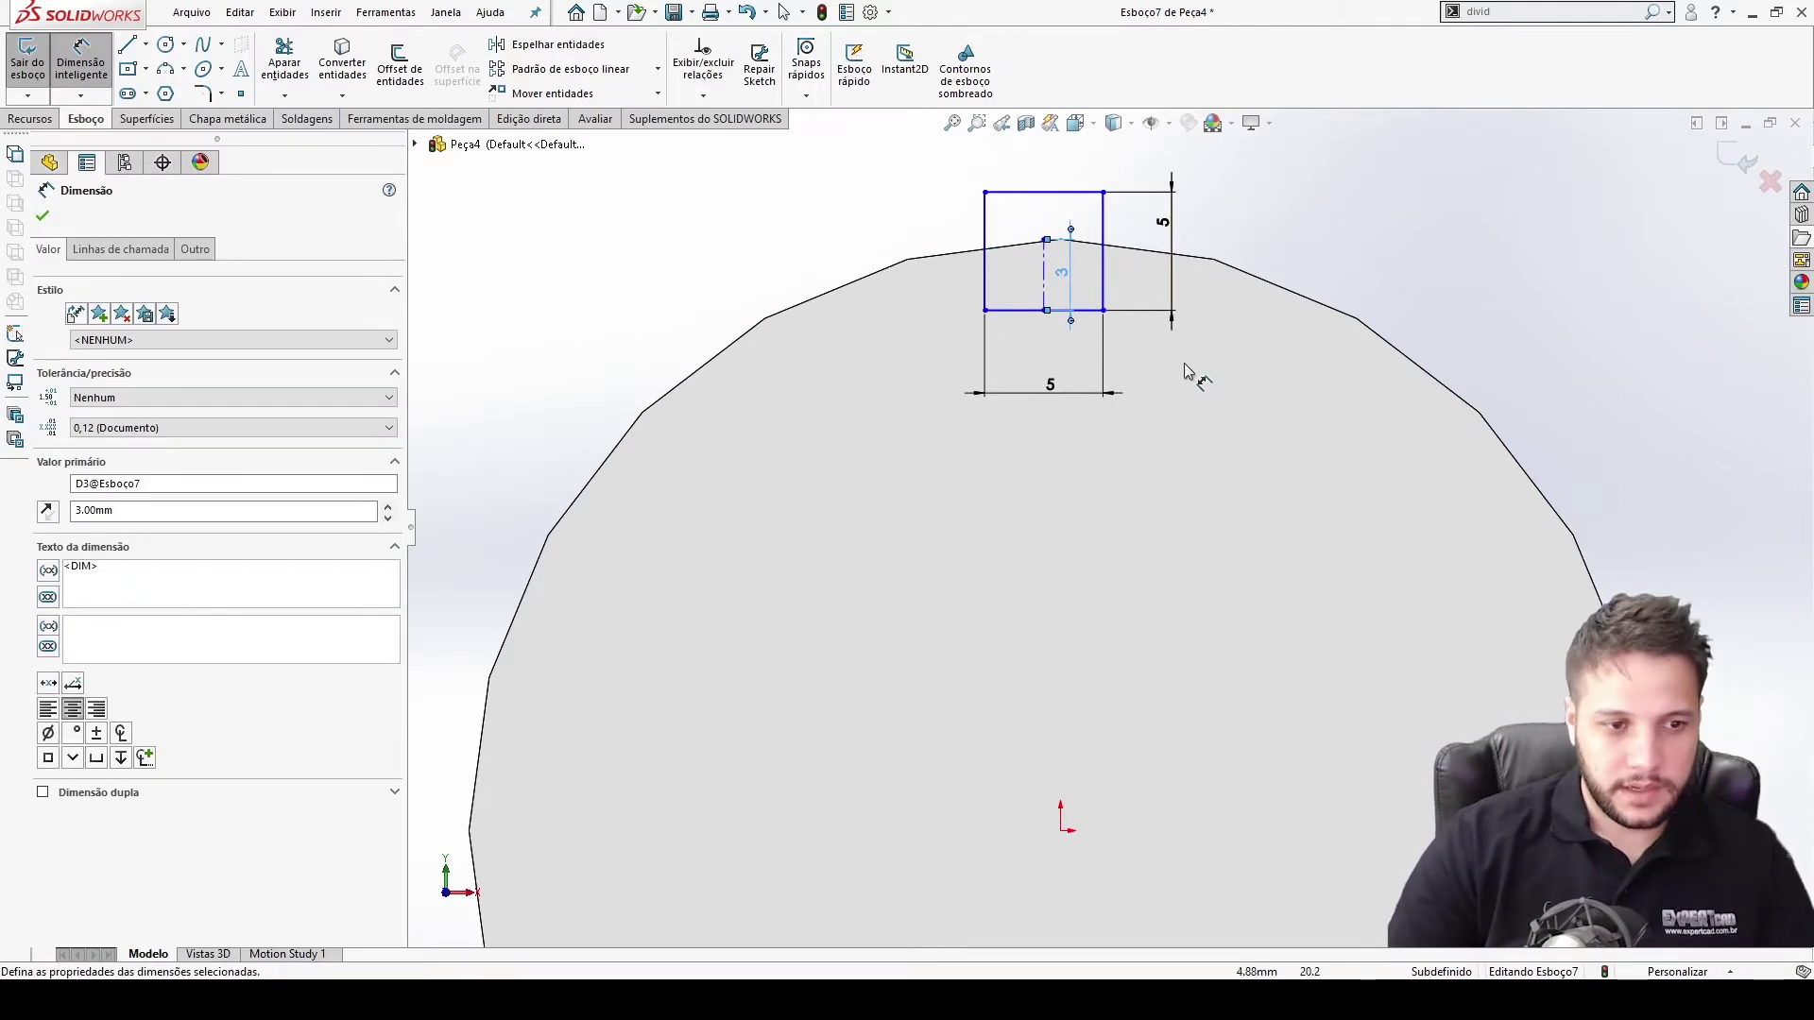
key(Escape)
Align the centreline's lower endpoint vertically with the origin and exit the sketch
click(1044, 310)
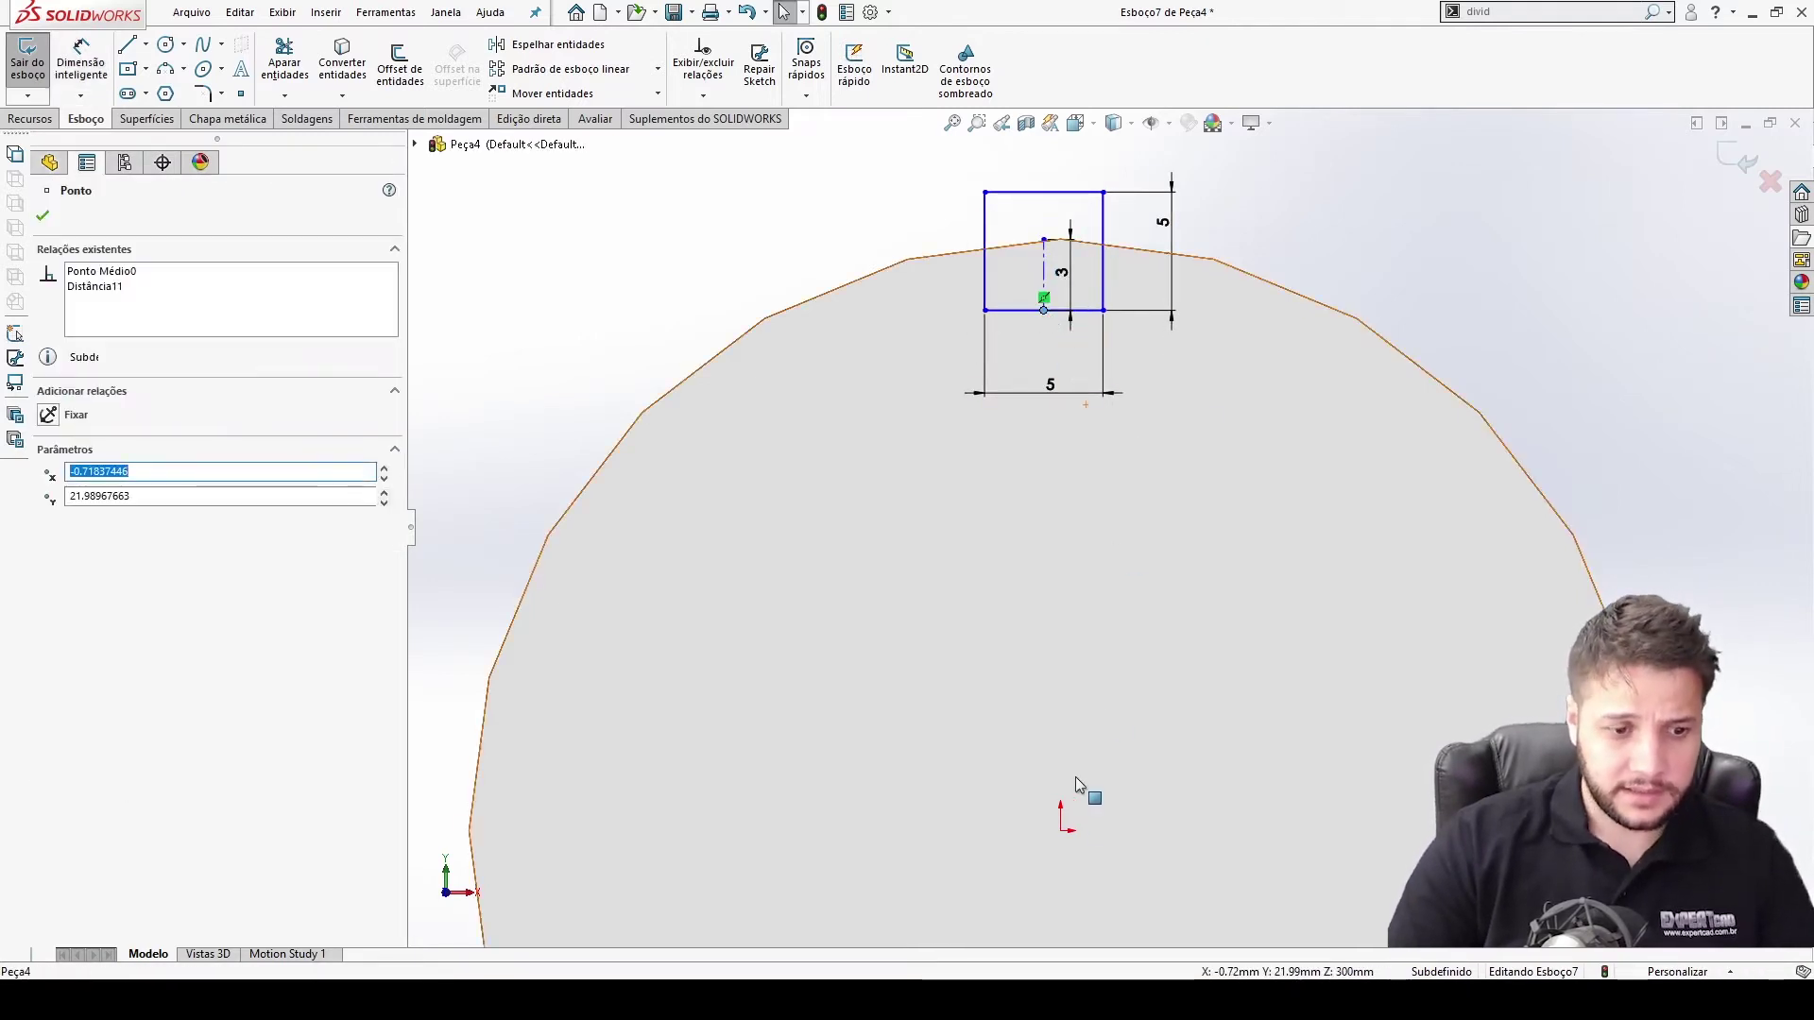
ctrl+click(1061, 830)
click(1155, 742)
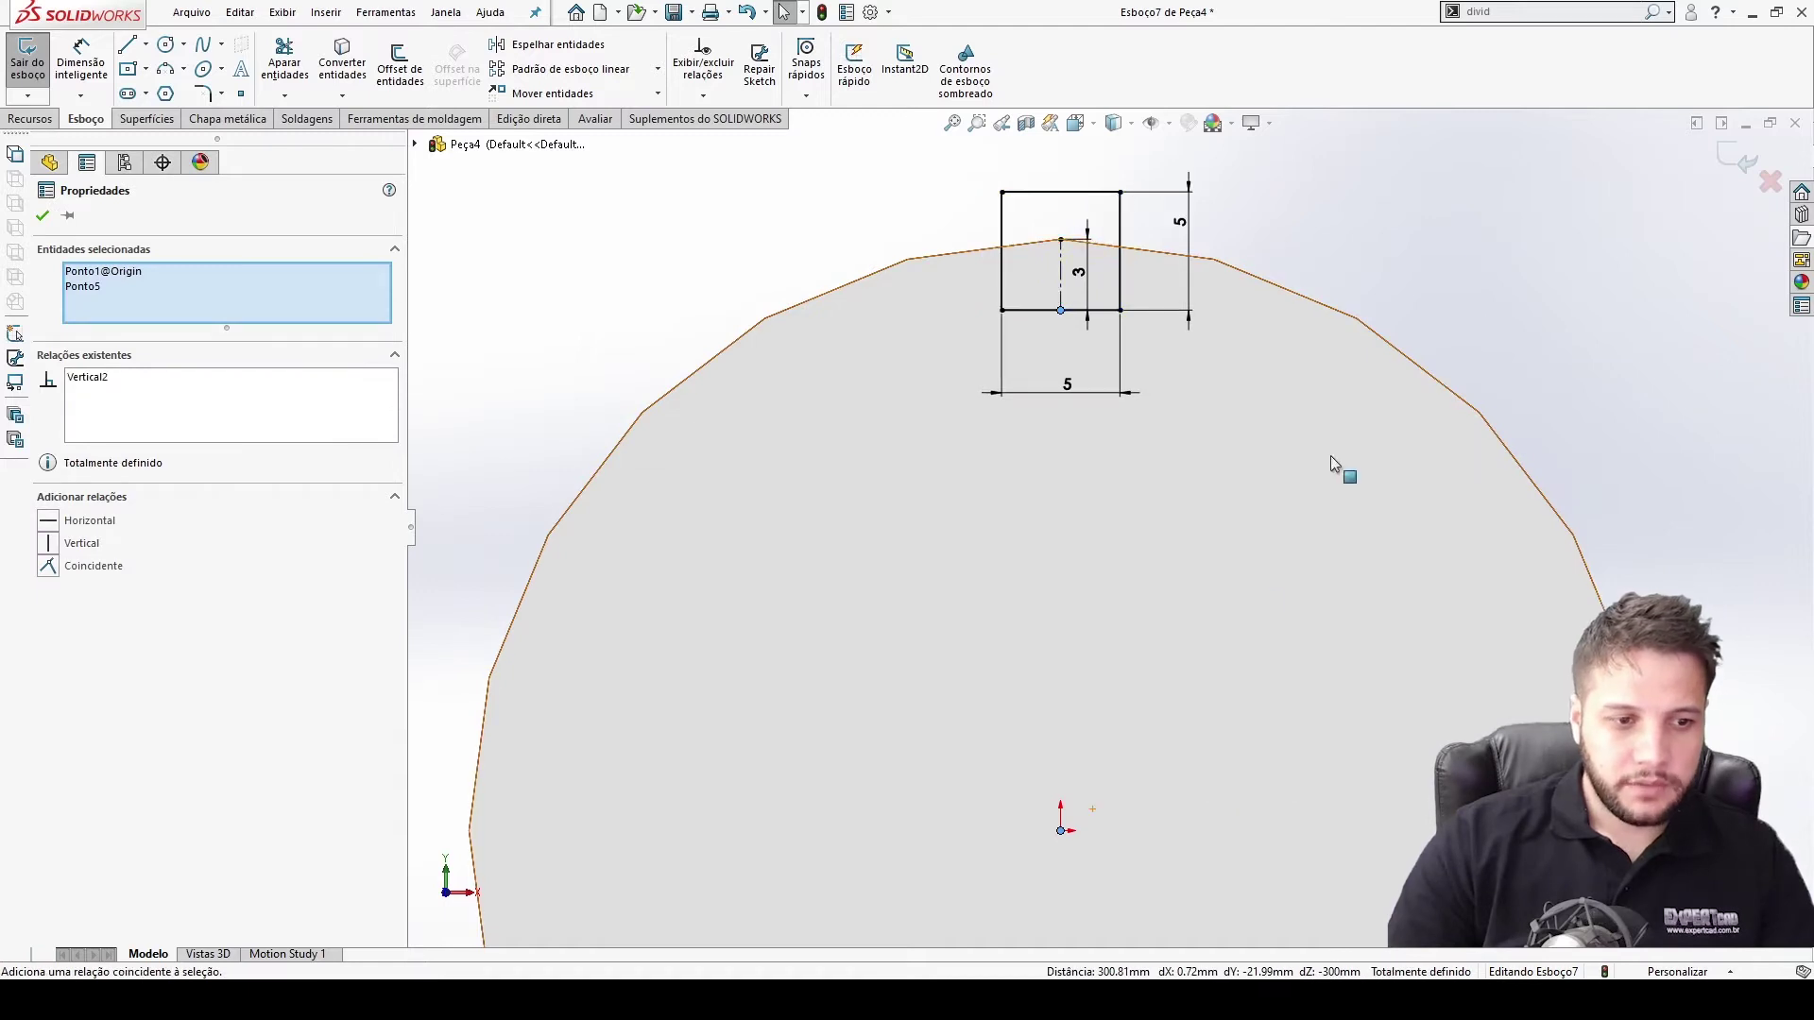
key(Escape)
scroll(1143, 472, up, 3)
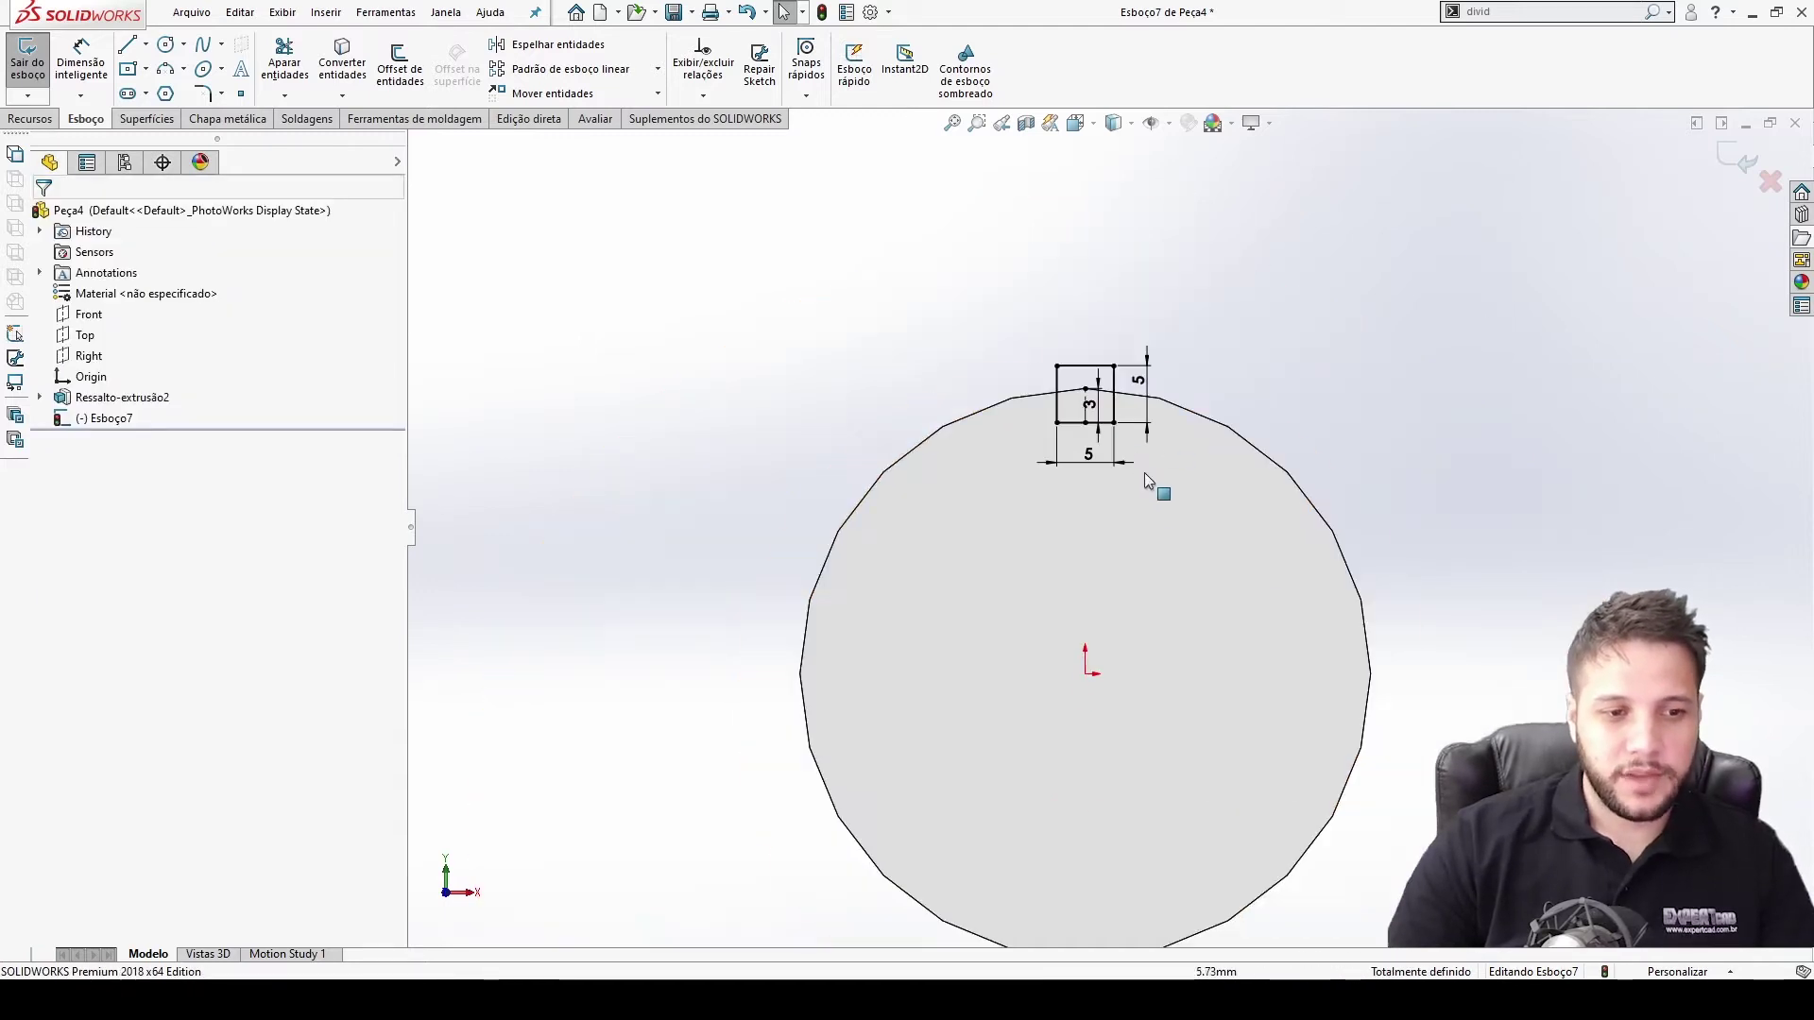
scroll(1143, 472, down, 3)
click(1724, 162)
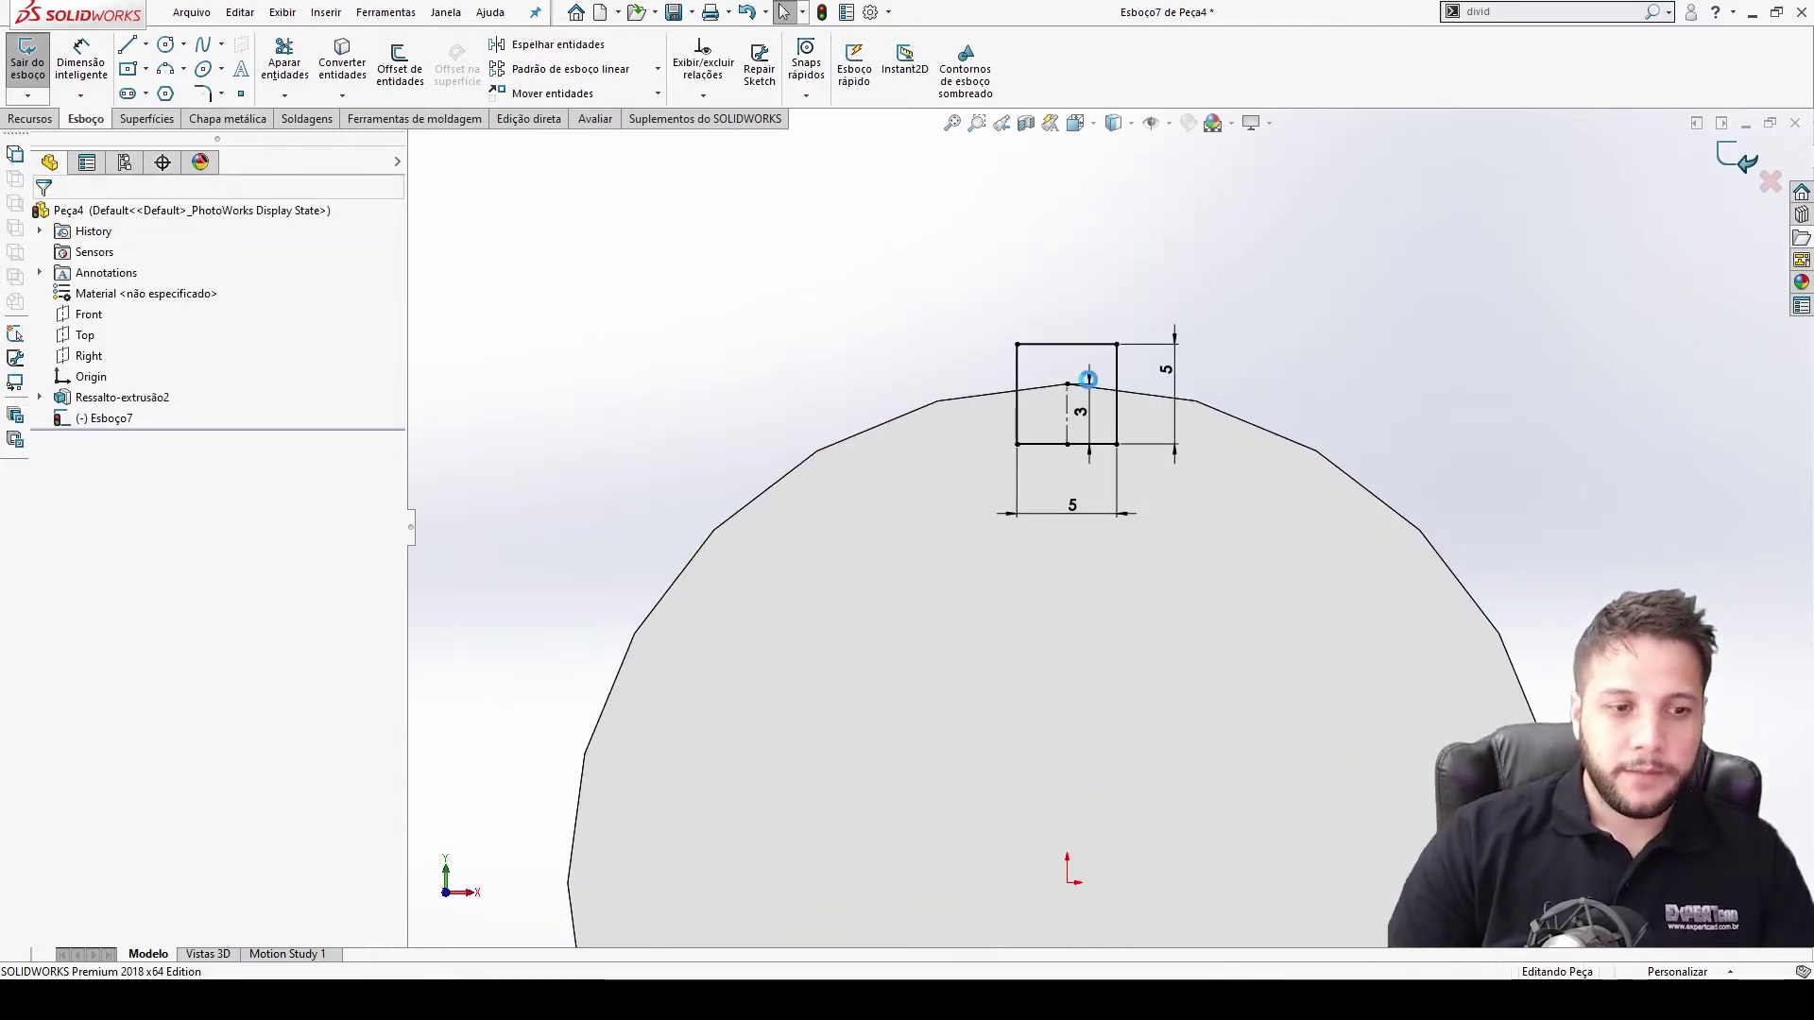
Start a reference plane with the sketch's vertical centreline as the first reference and the Right plane as the second
scroll(1177, 387, up, 3)
middle_drag(1183, 374, 1177, 404)
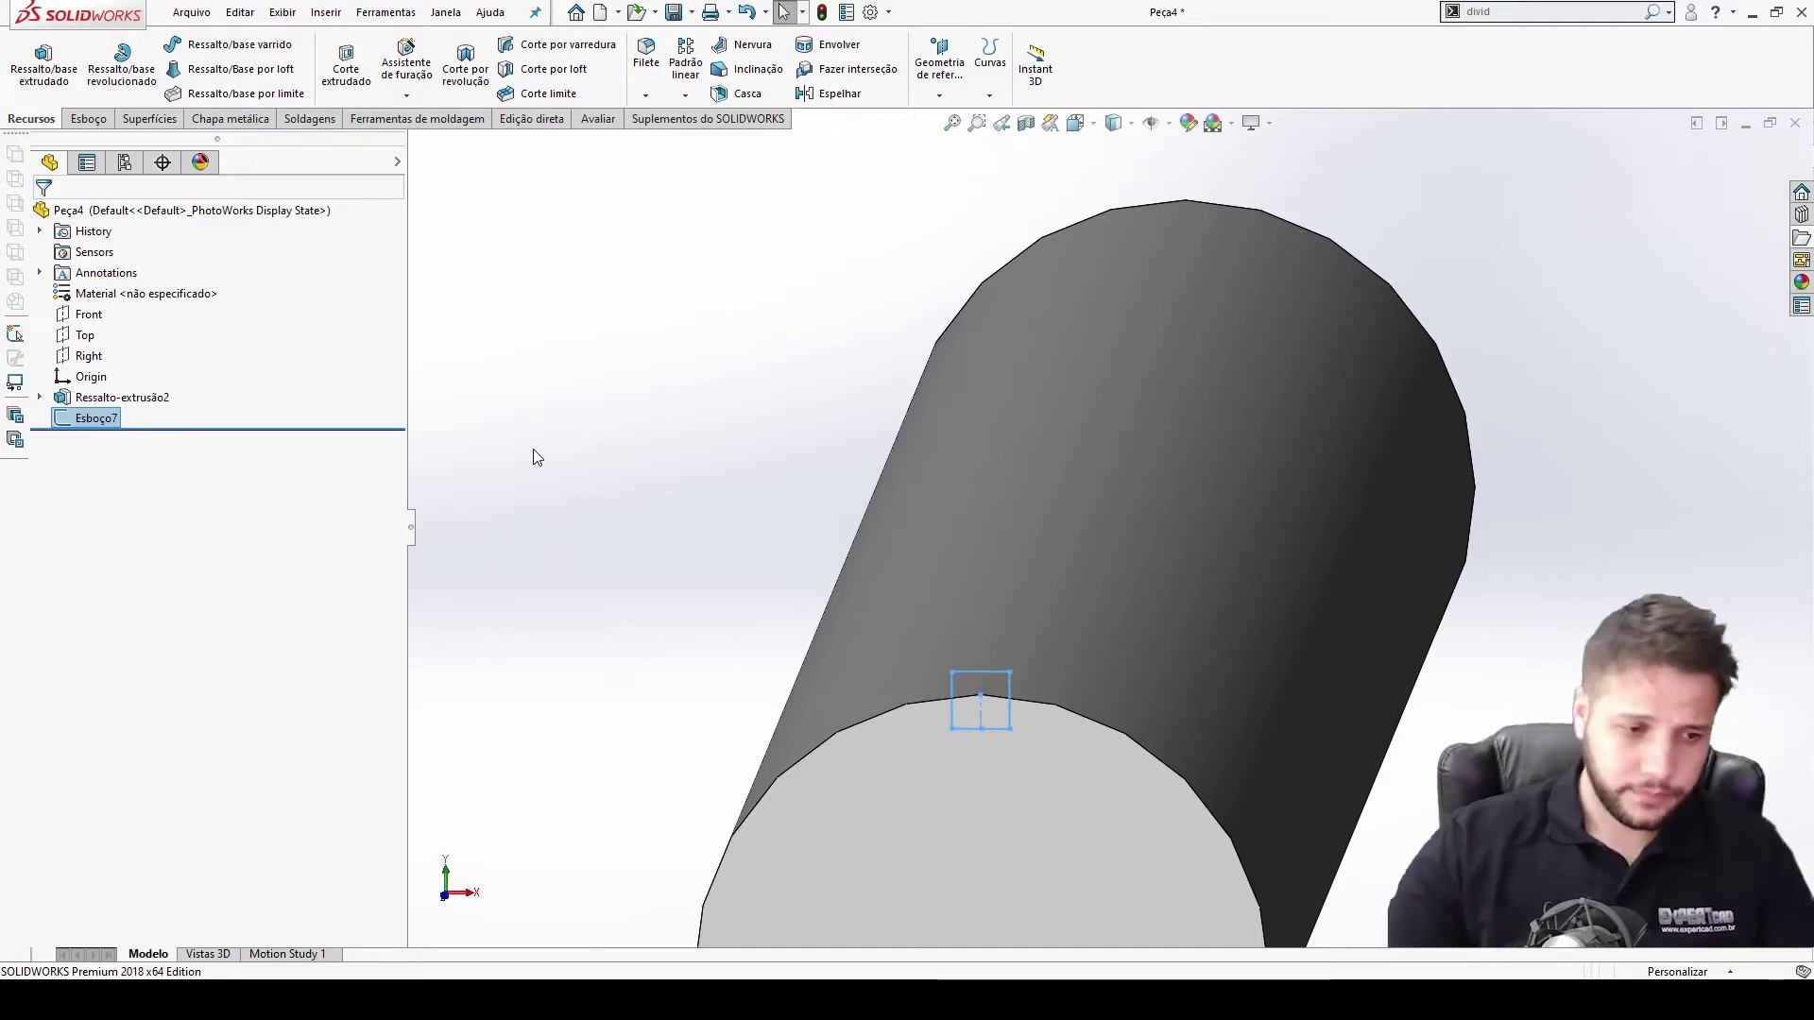
click(472, 475)
middle_drag(600, 556, 863, 523)
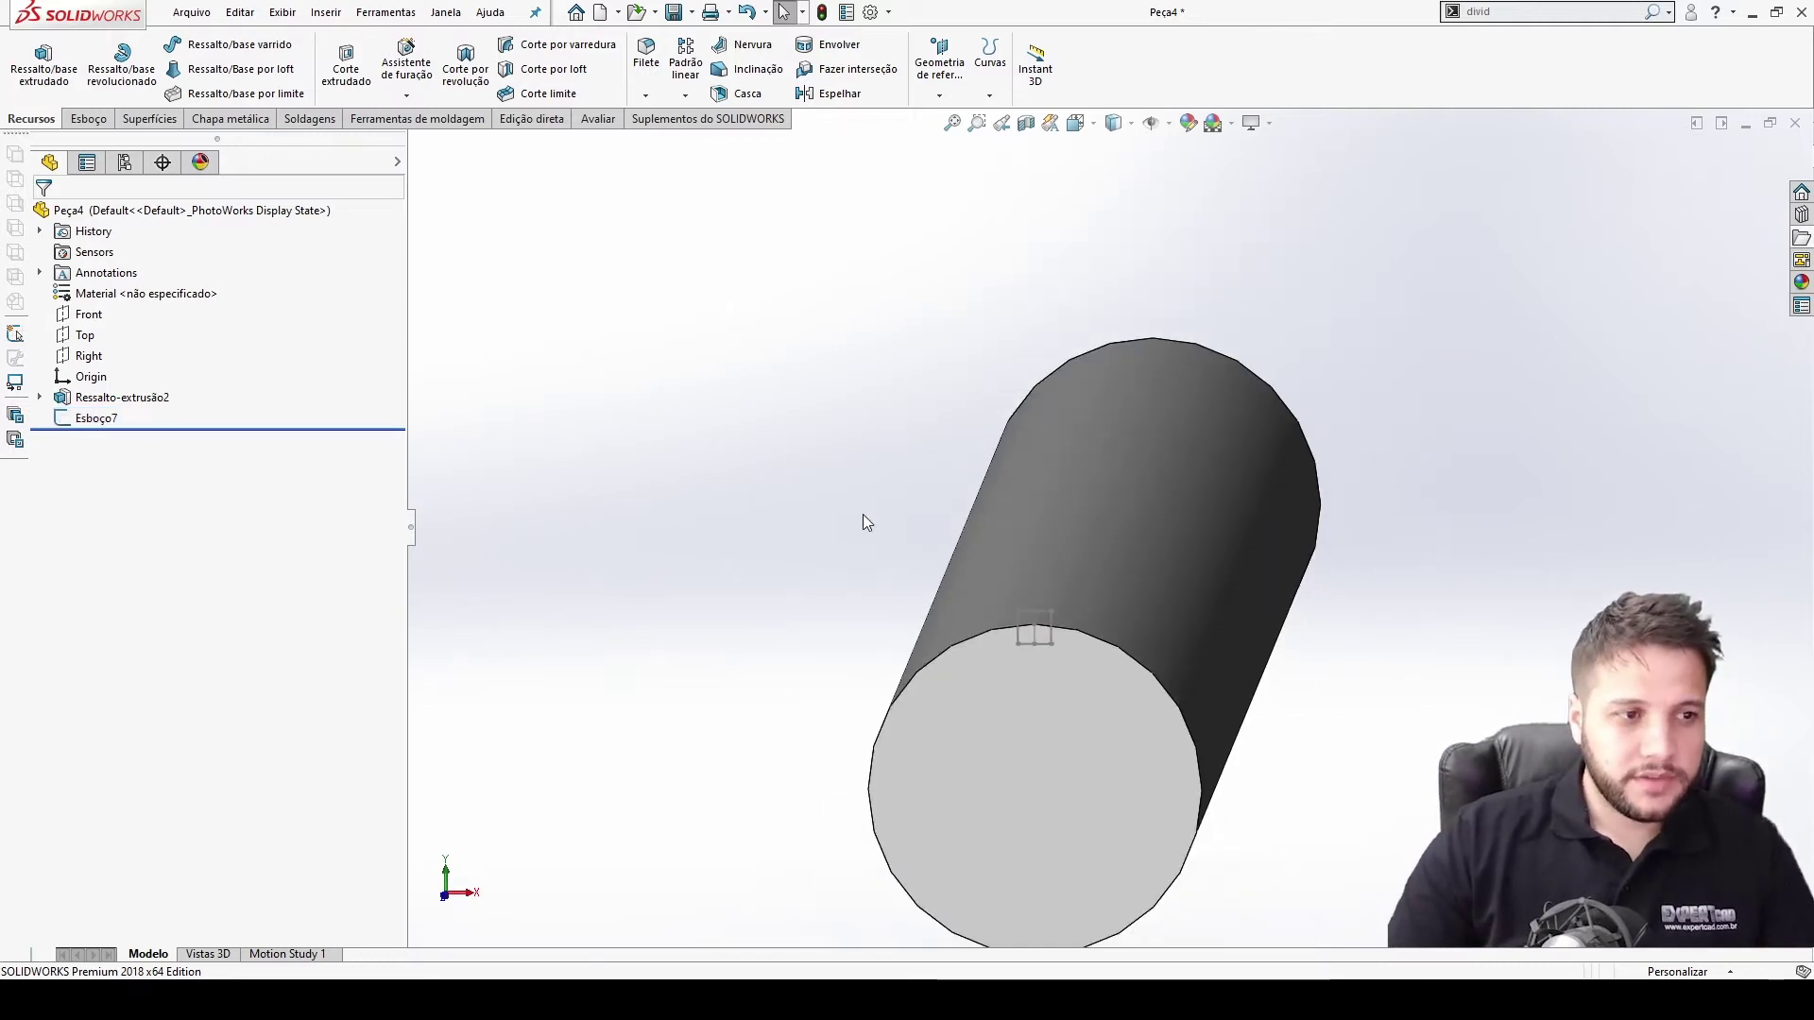
click(939, 94)
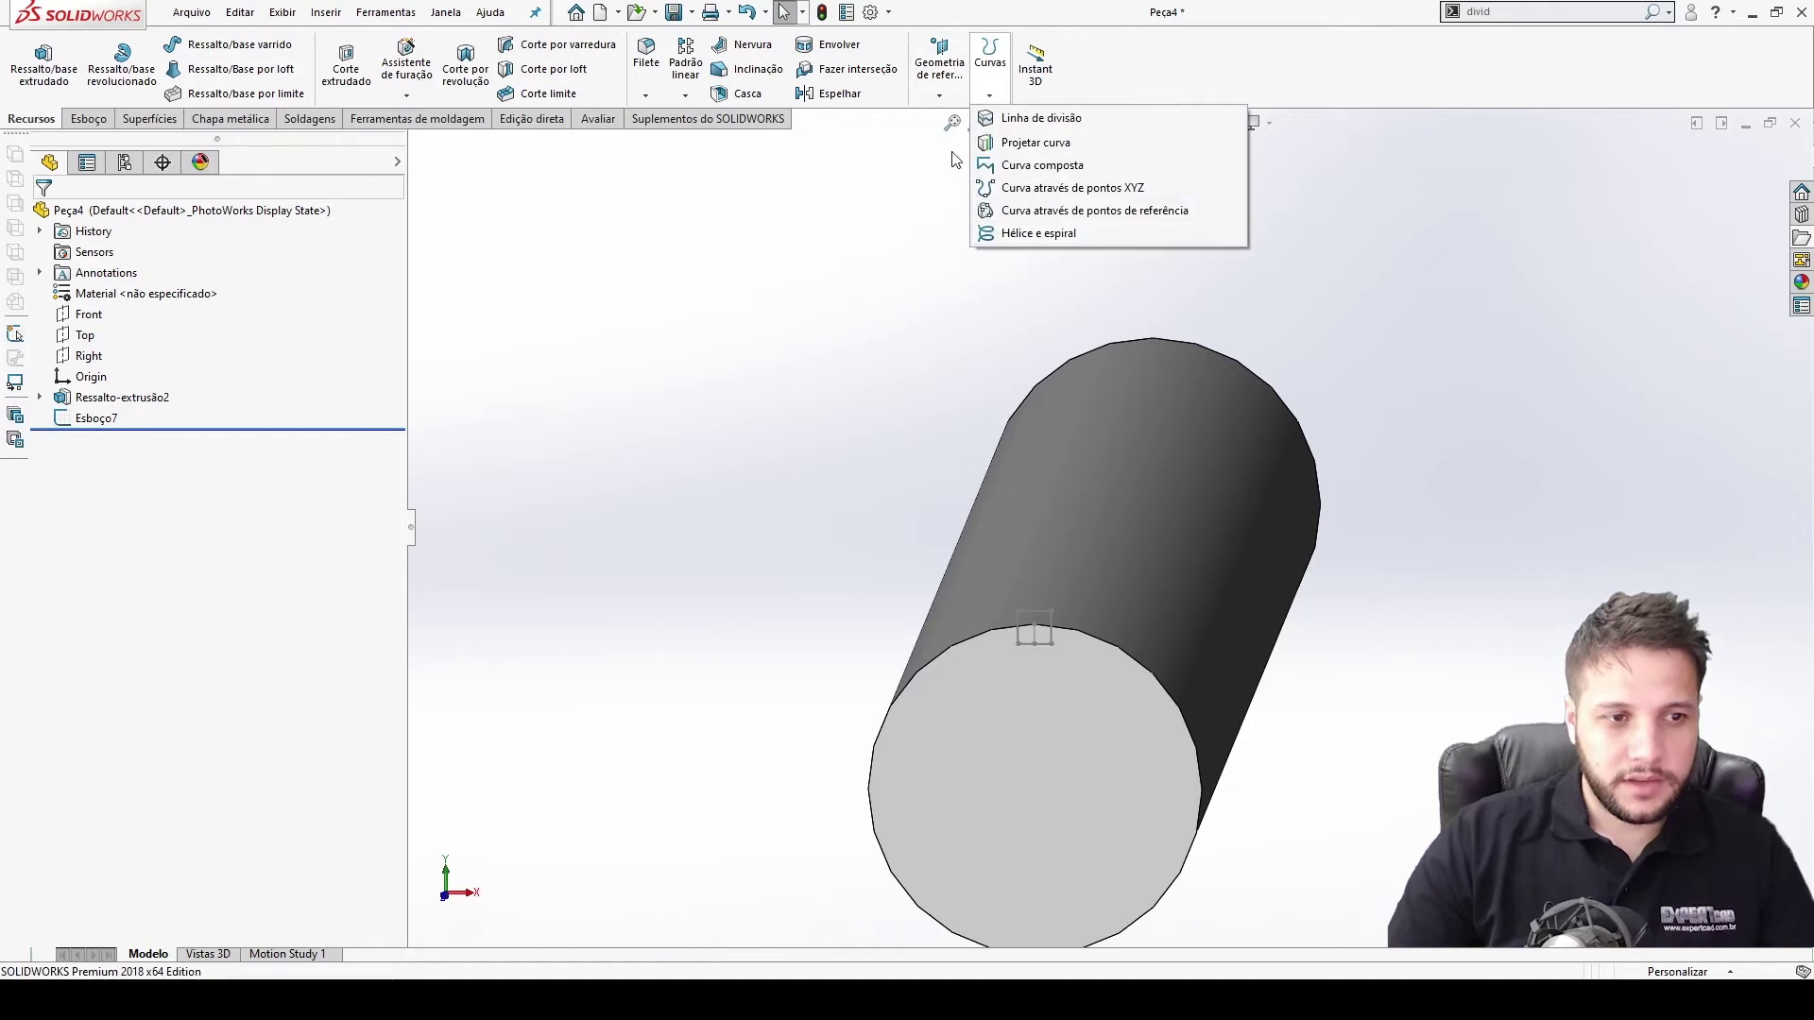
click(956, 118)
scroll(1068, 582, down, 3)
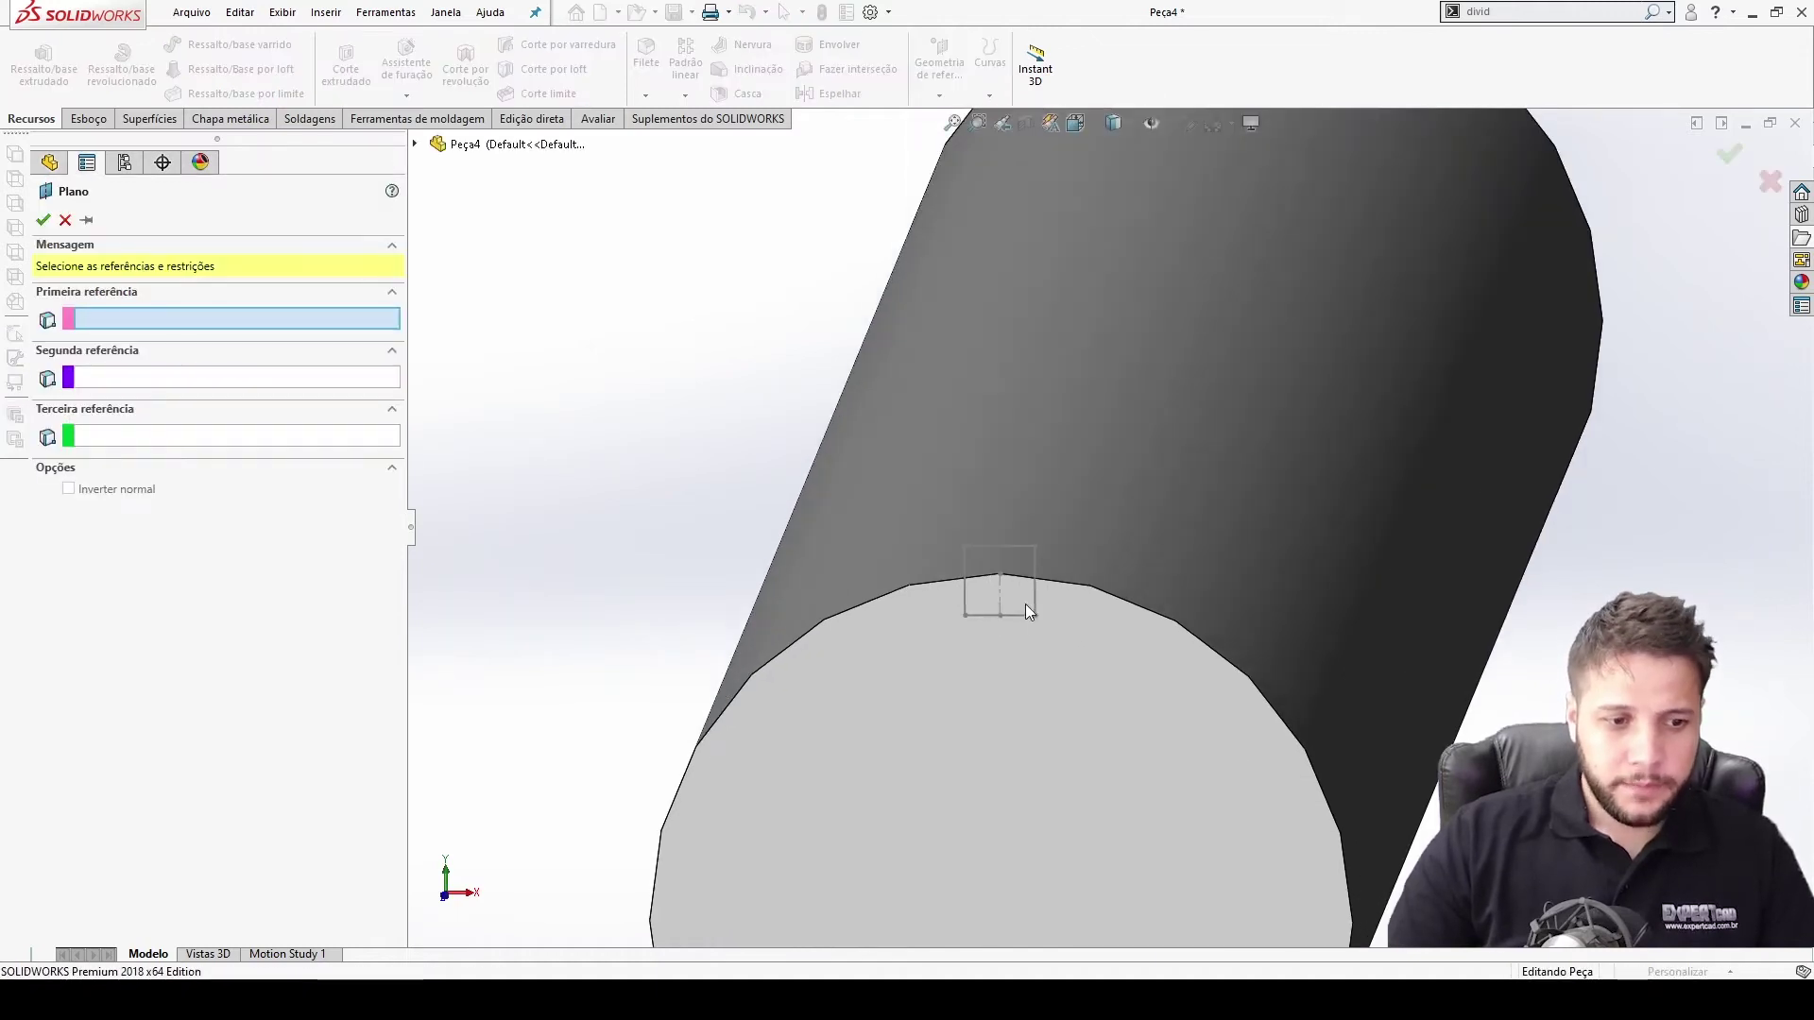
click(1000, 596)
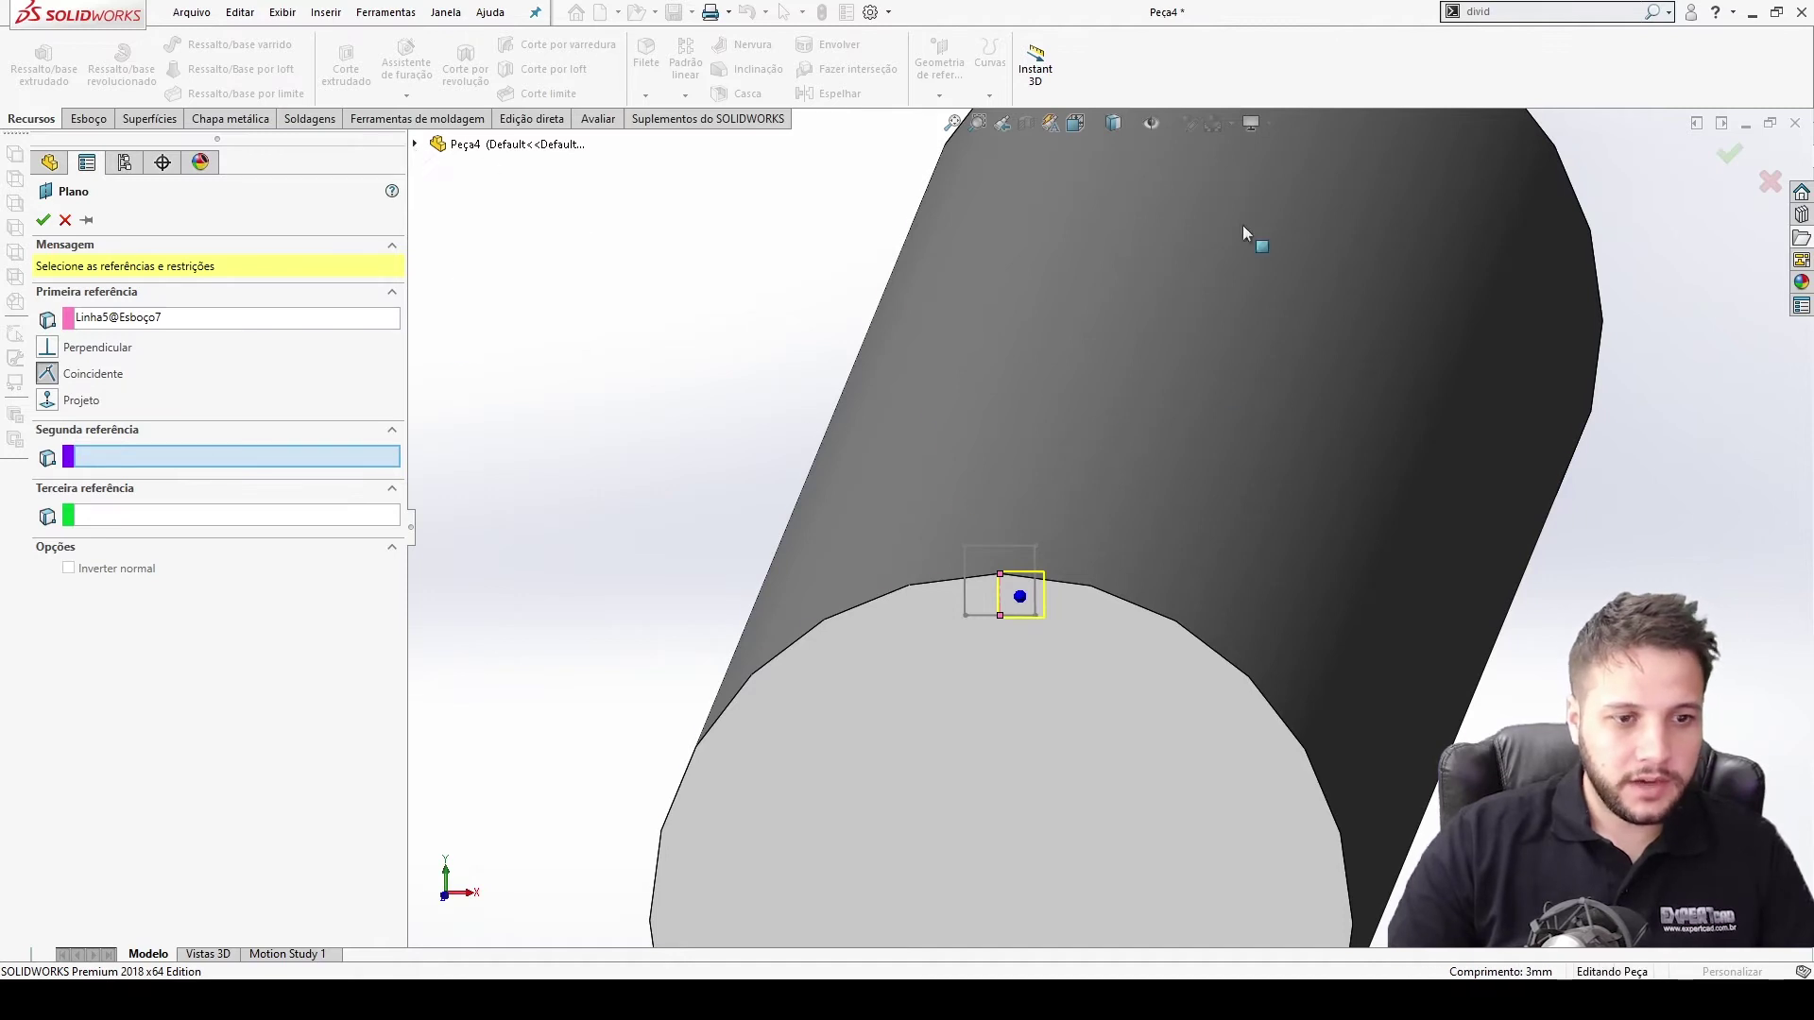
click(414, 143)
click(487, 291)
Create the reference plane using the 0.50° angle constraint relative to the Right plane
scroll(1171, 599, up, 5)
scroll(1184, 463, down, 4)
middle_drag(1185, 463, 1115, 454)
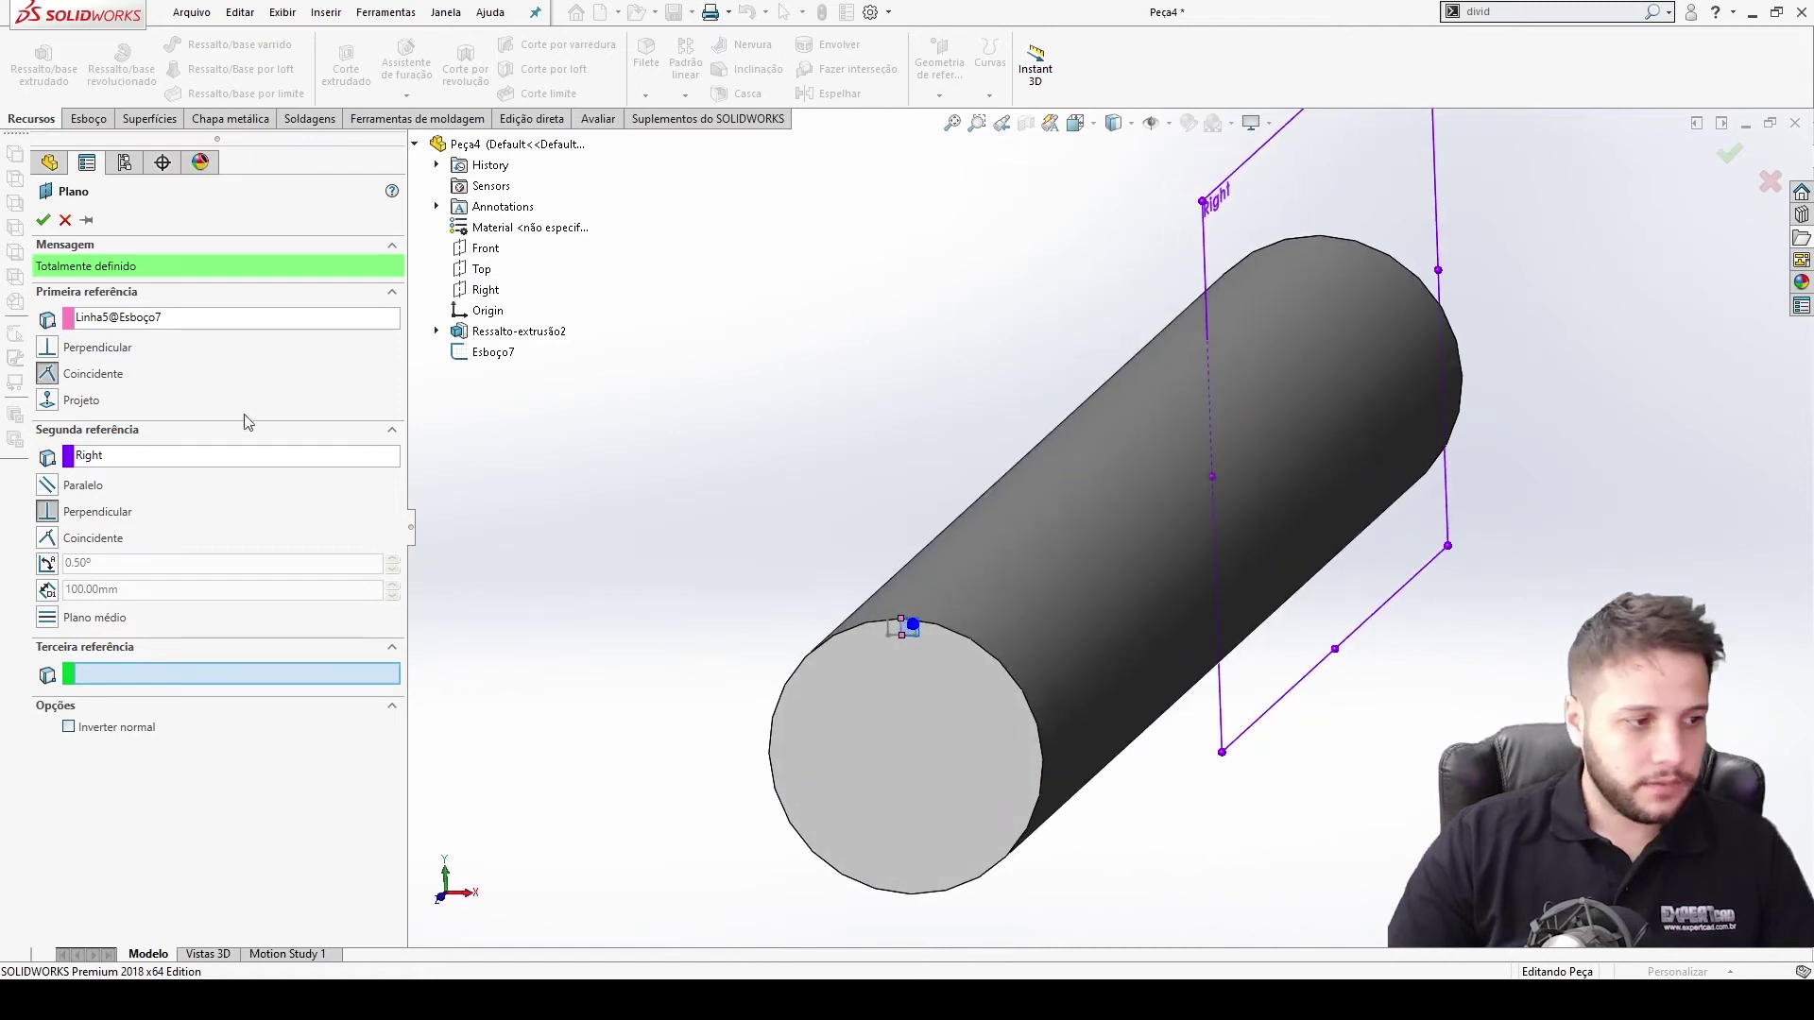
click(47, 564)
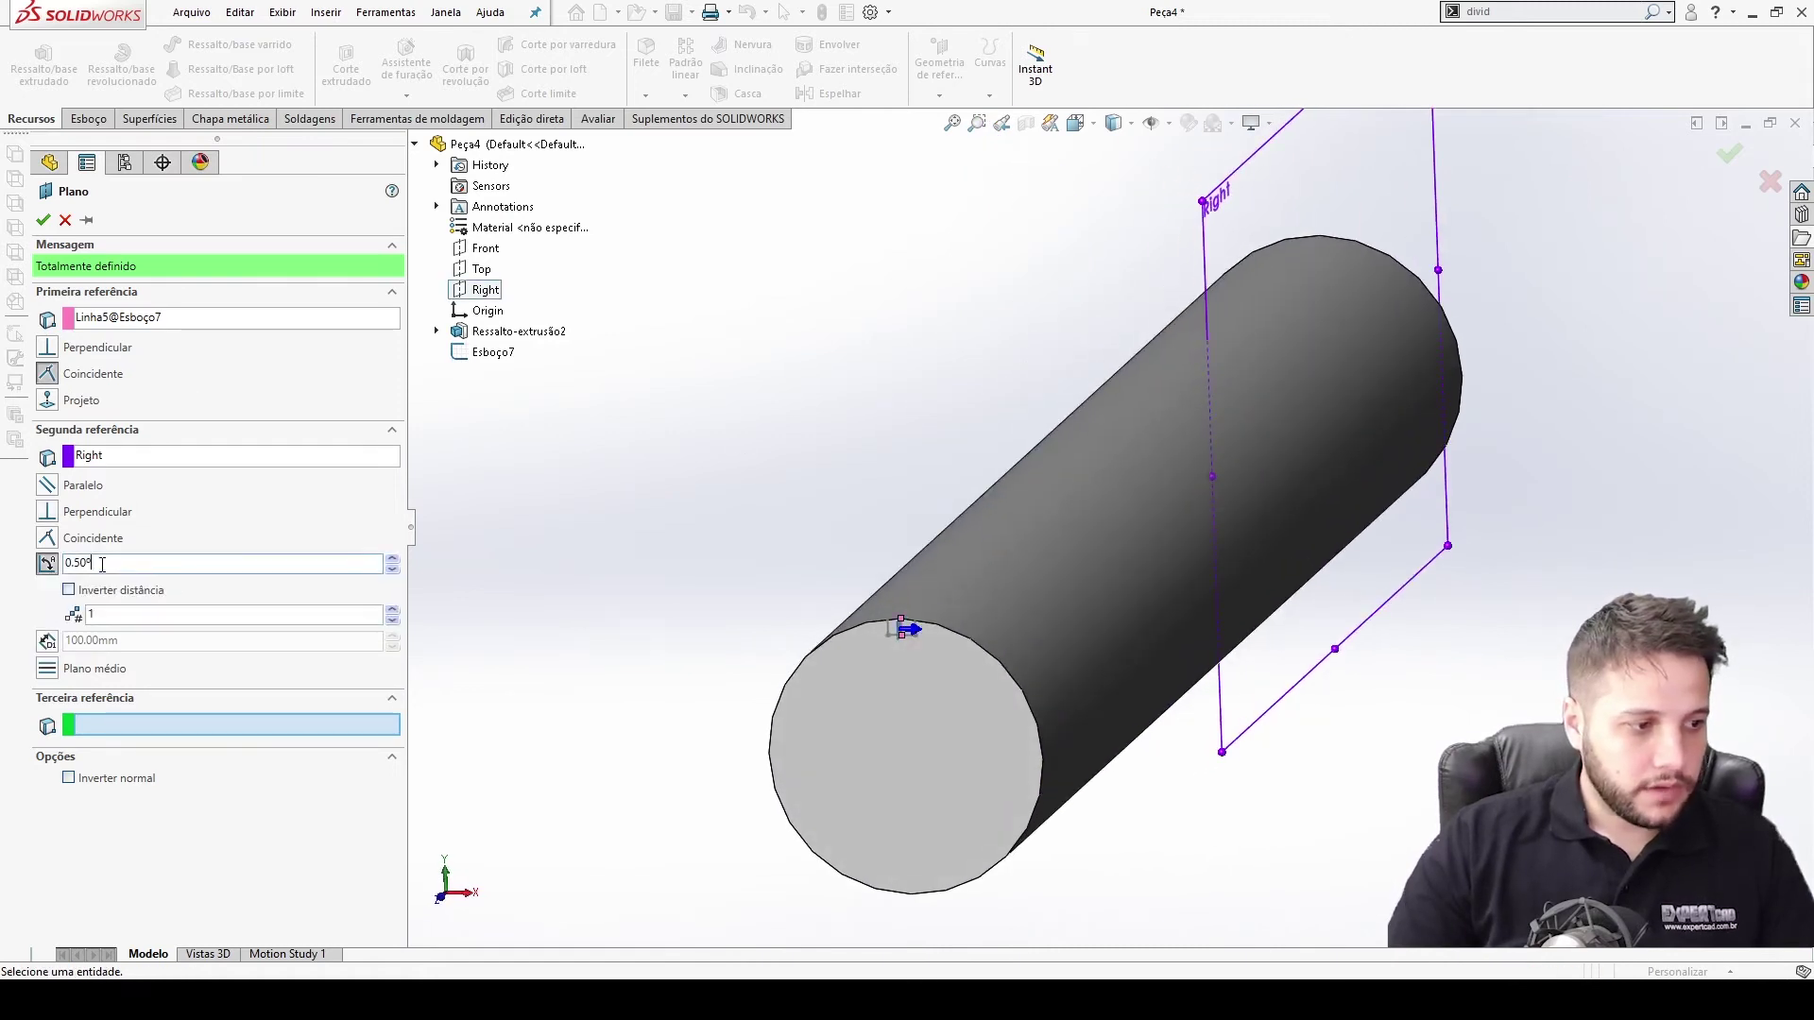
middle_drag(896, 537, 923, 518)
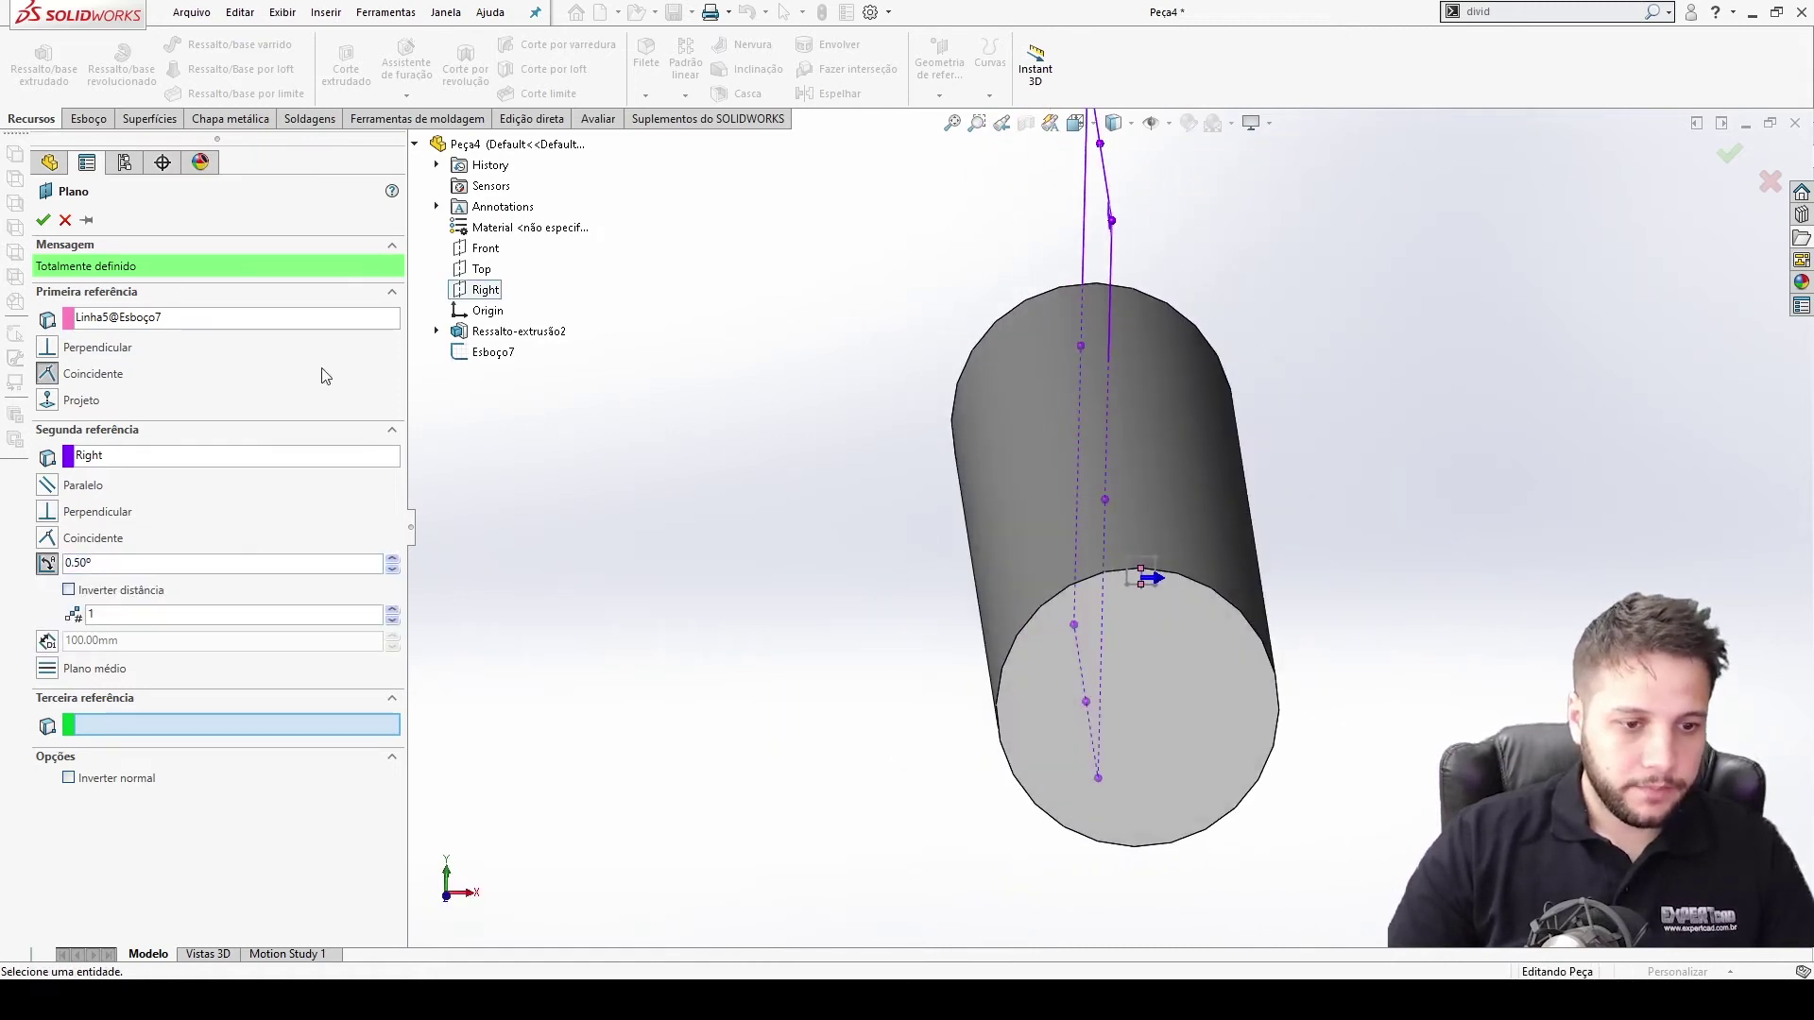
click(43, 219)
scroll(1113, 529, down, 3)
middle_drag(1113, 529, 864, 798)
scroll(866, 802, up, 3)
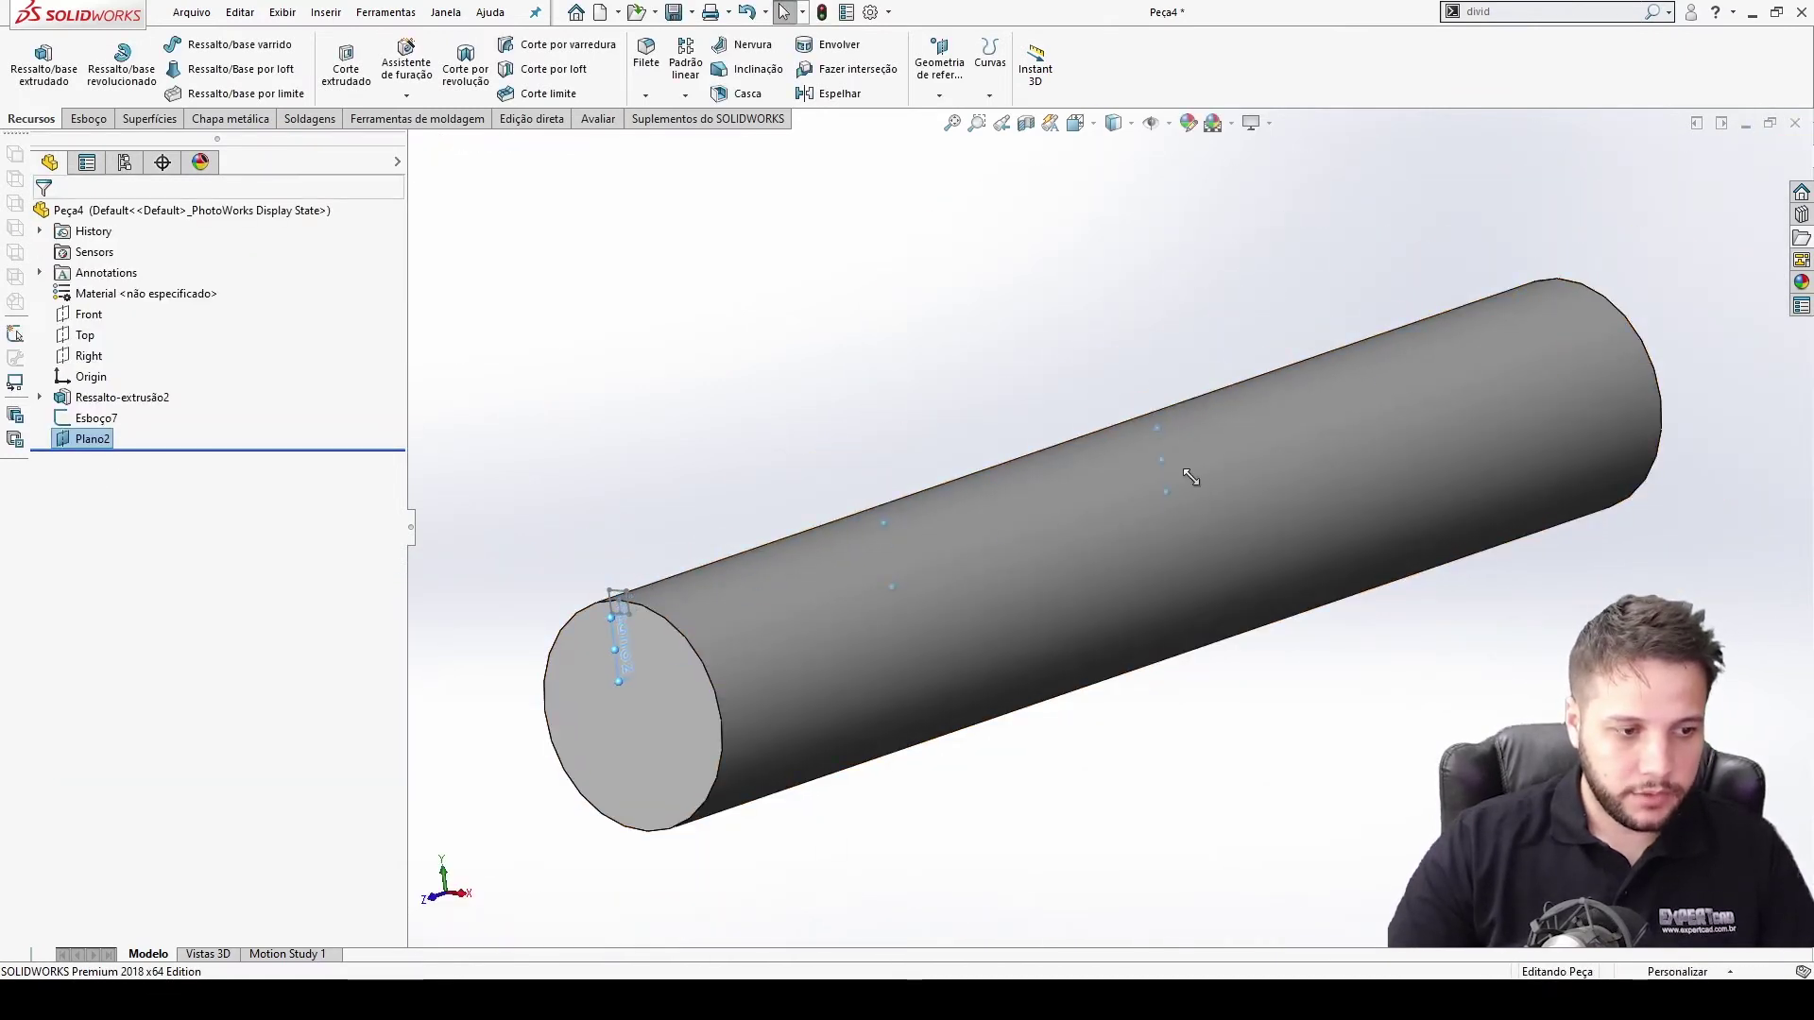
Start a sketch on the inclined reference plane and orient the view normal to it
click(1196, 860)
scroll(1194, 861, down, 1)
key(ctrl+1)
scroll(1141, 276, down, 3)
middle_drag(1142, 276, 1142, 337)
scroll(1141, 337, up, 3)
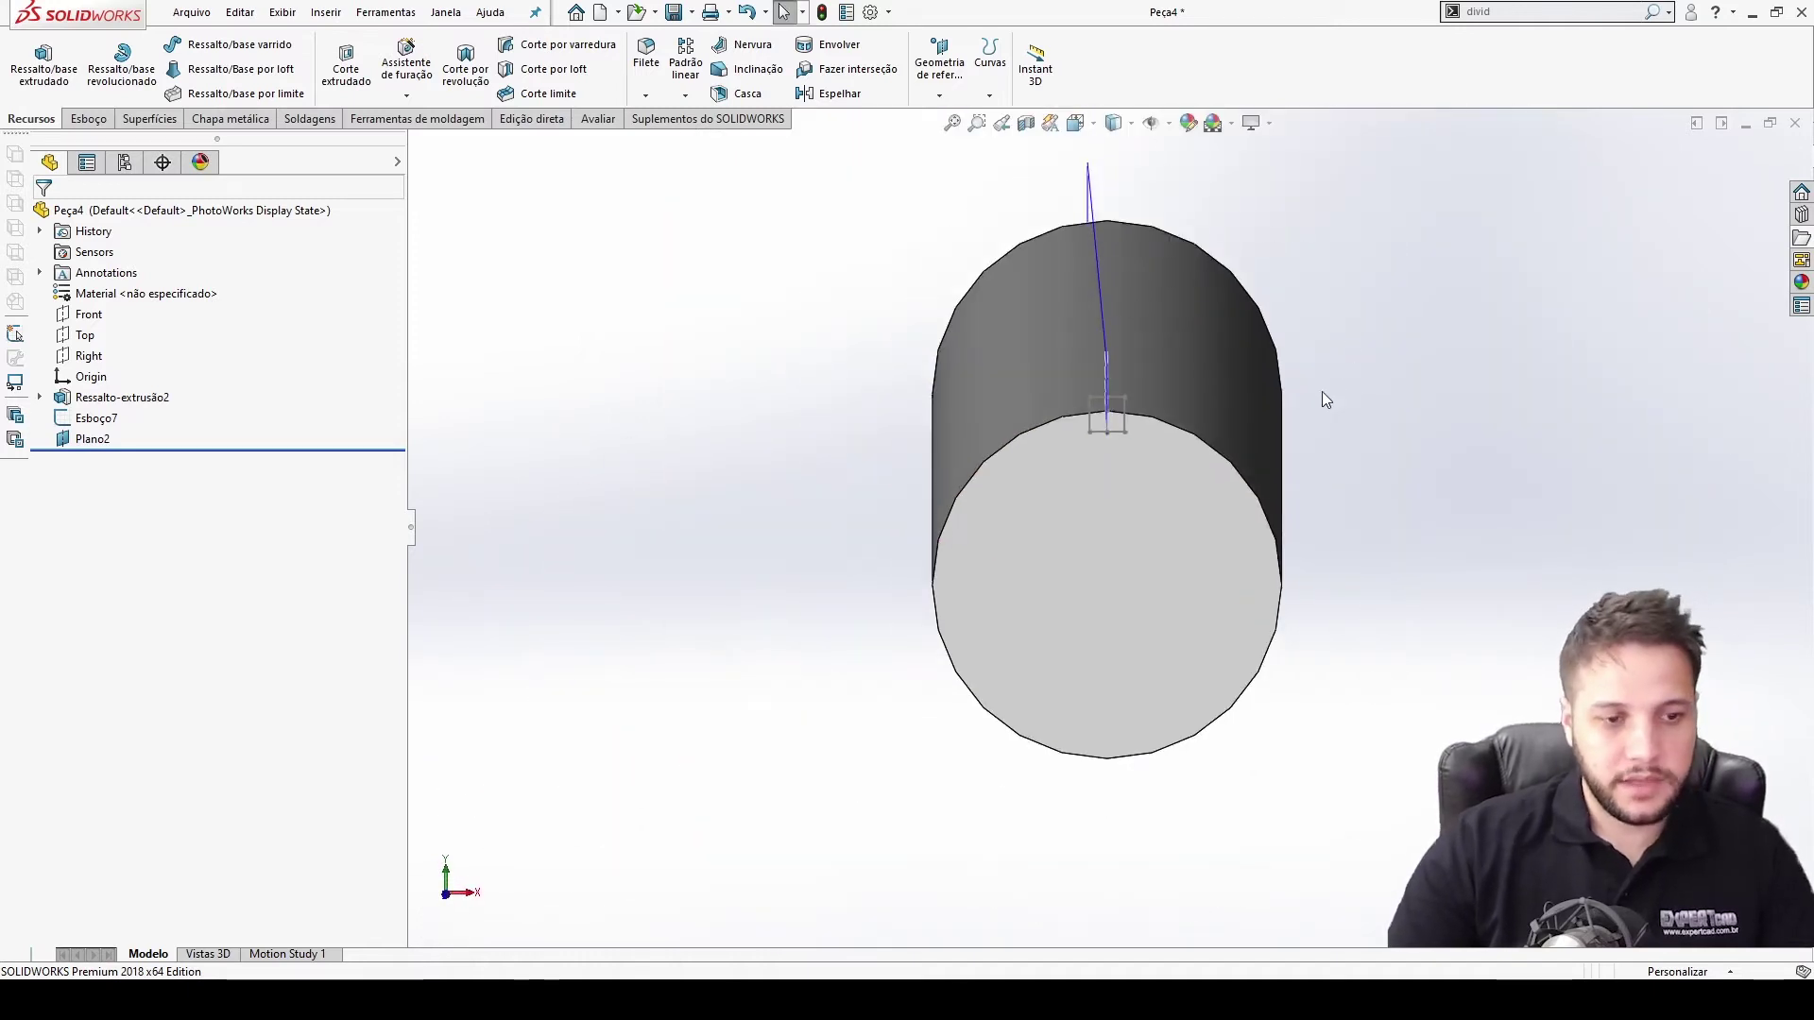
key(ctrl+7)
click(1461, 255)
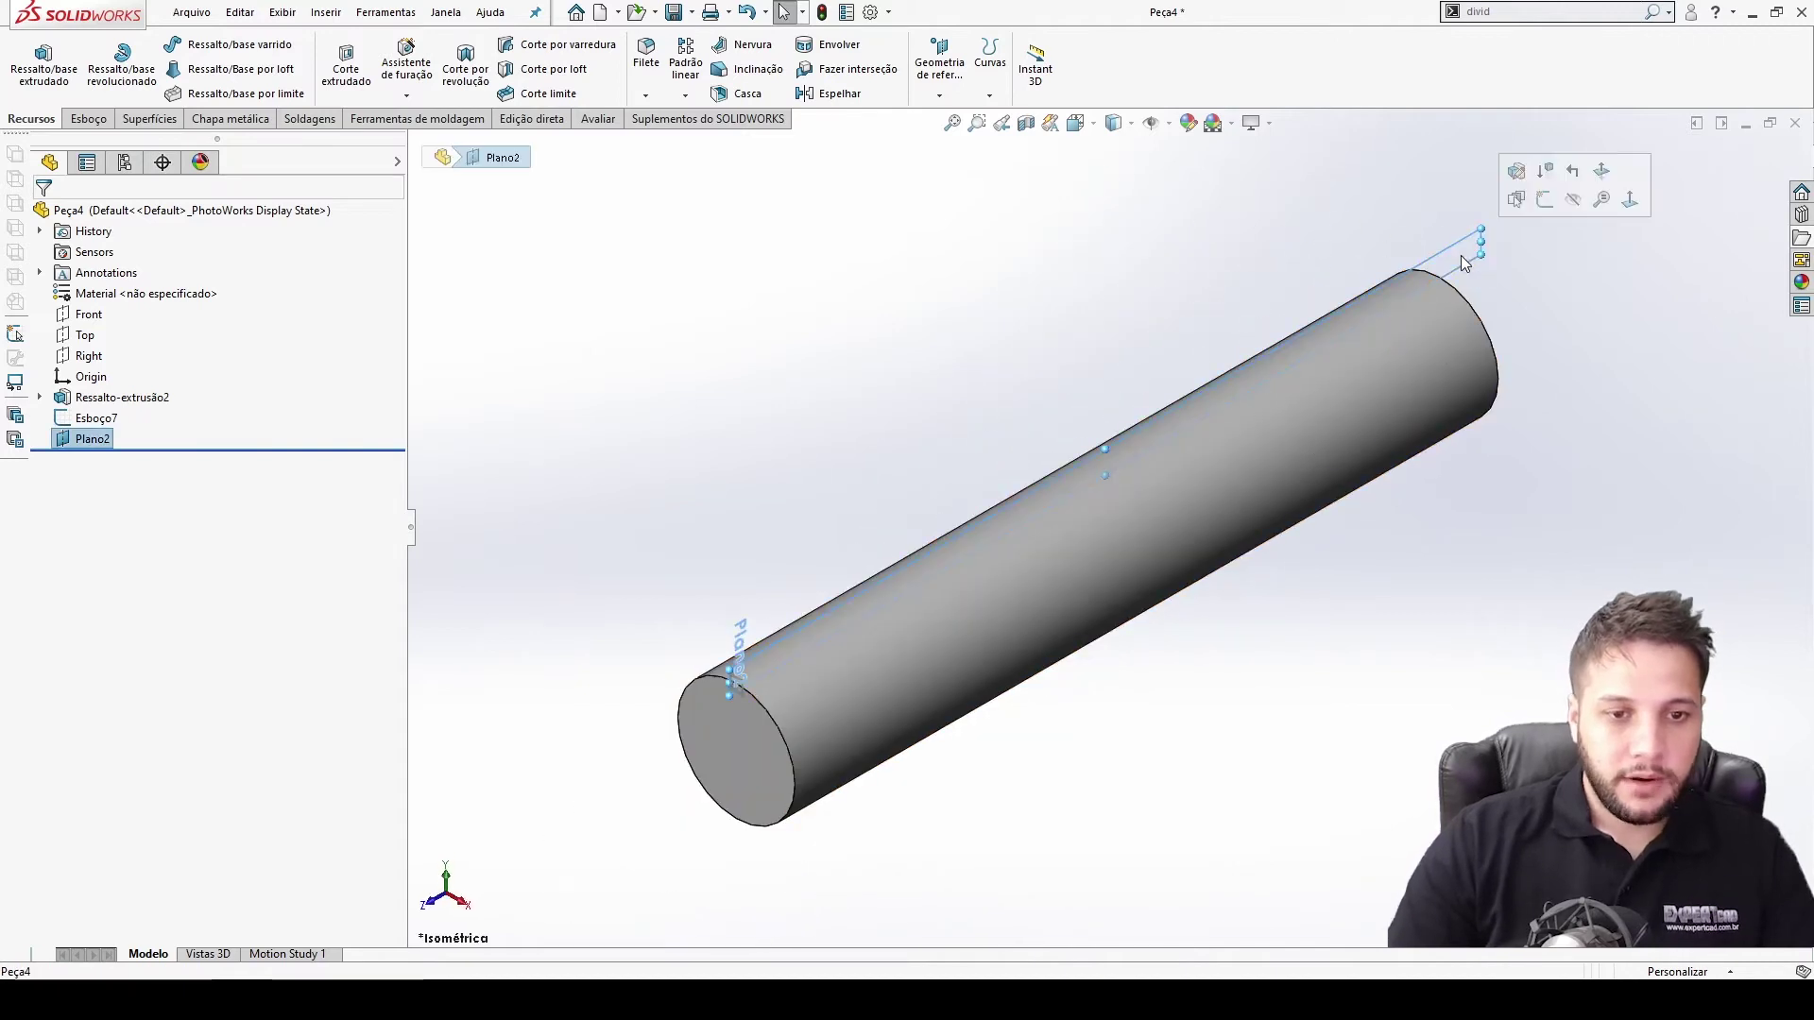
click(1548, 208)
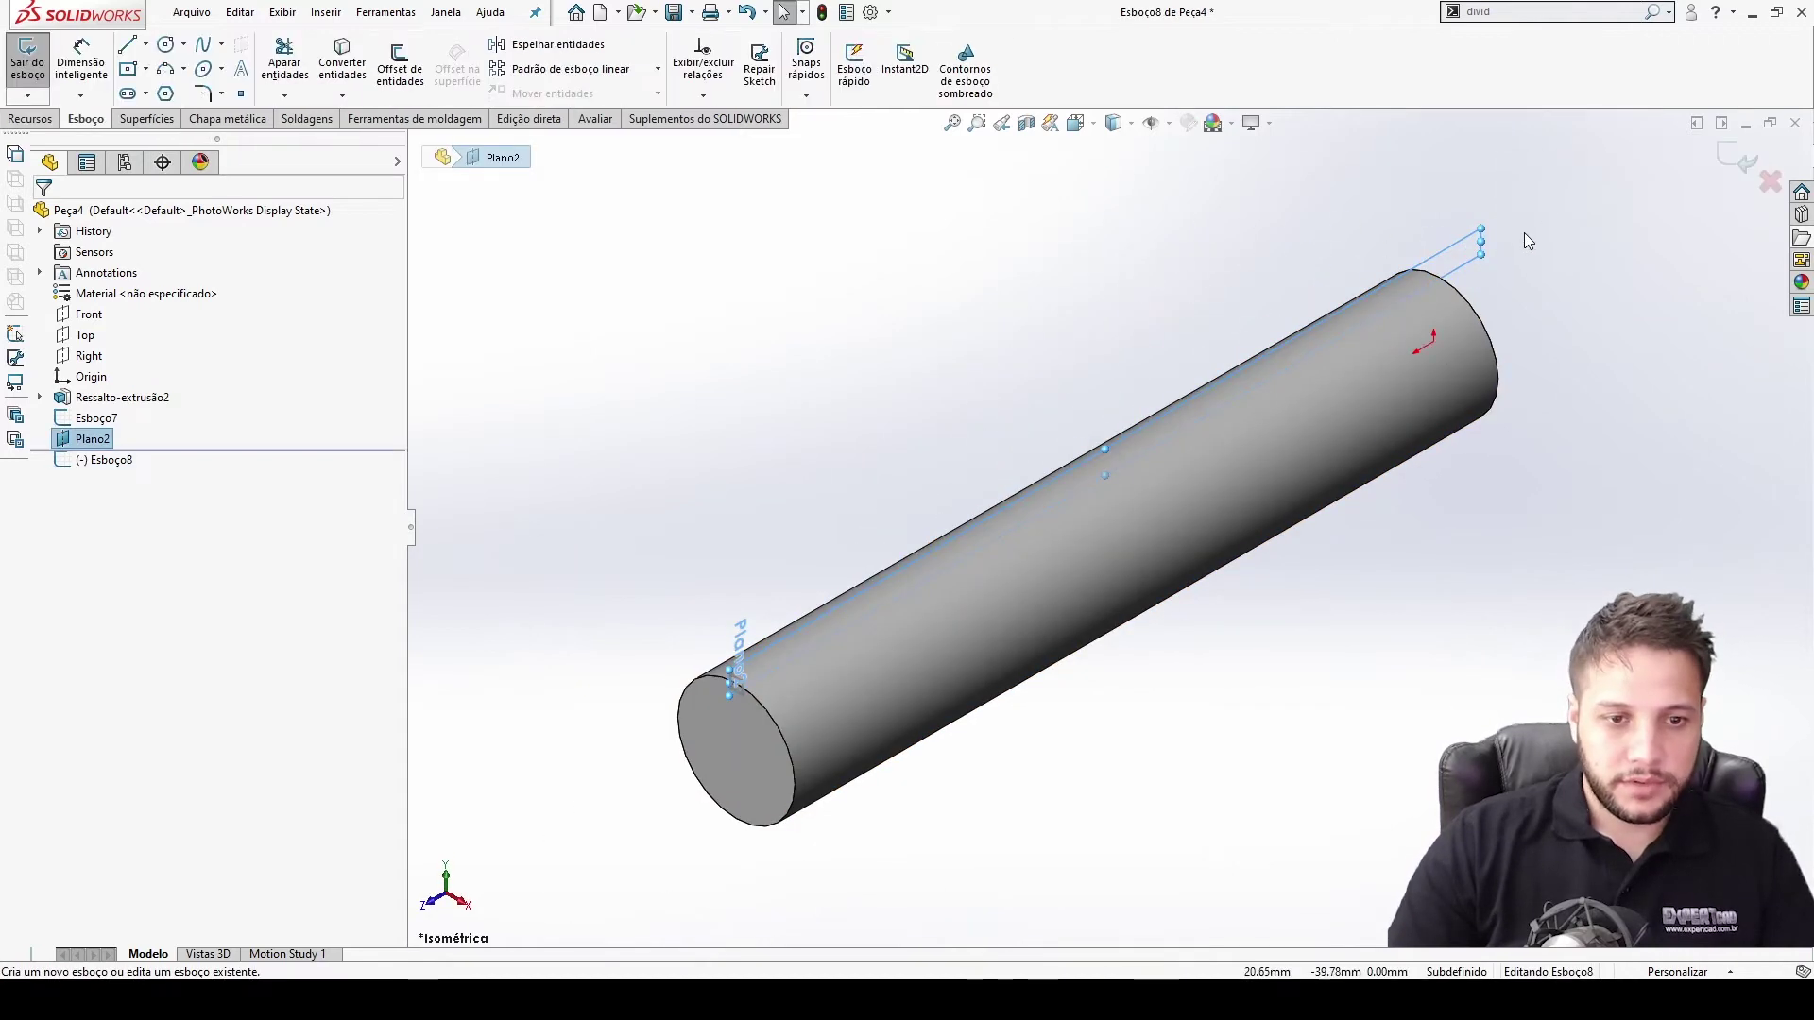
key(ctrl+8)
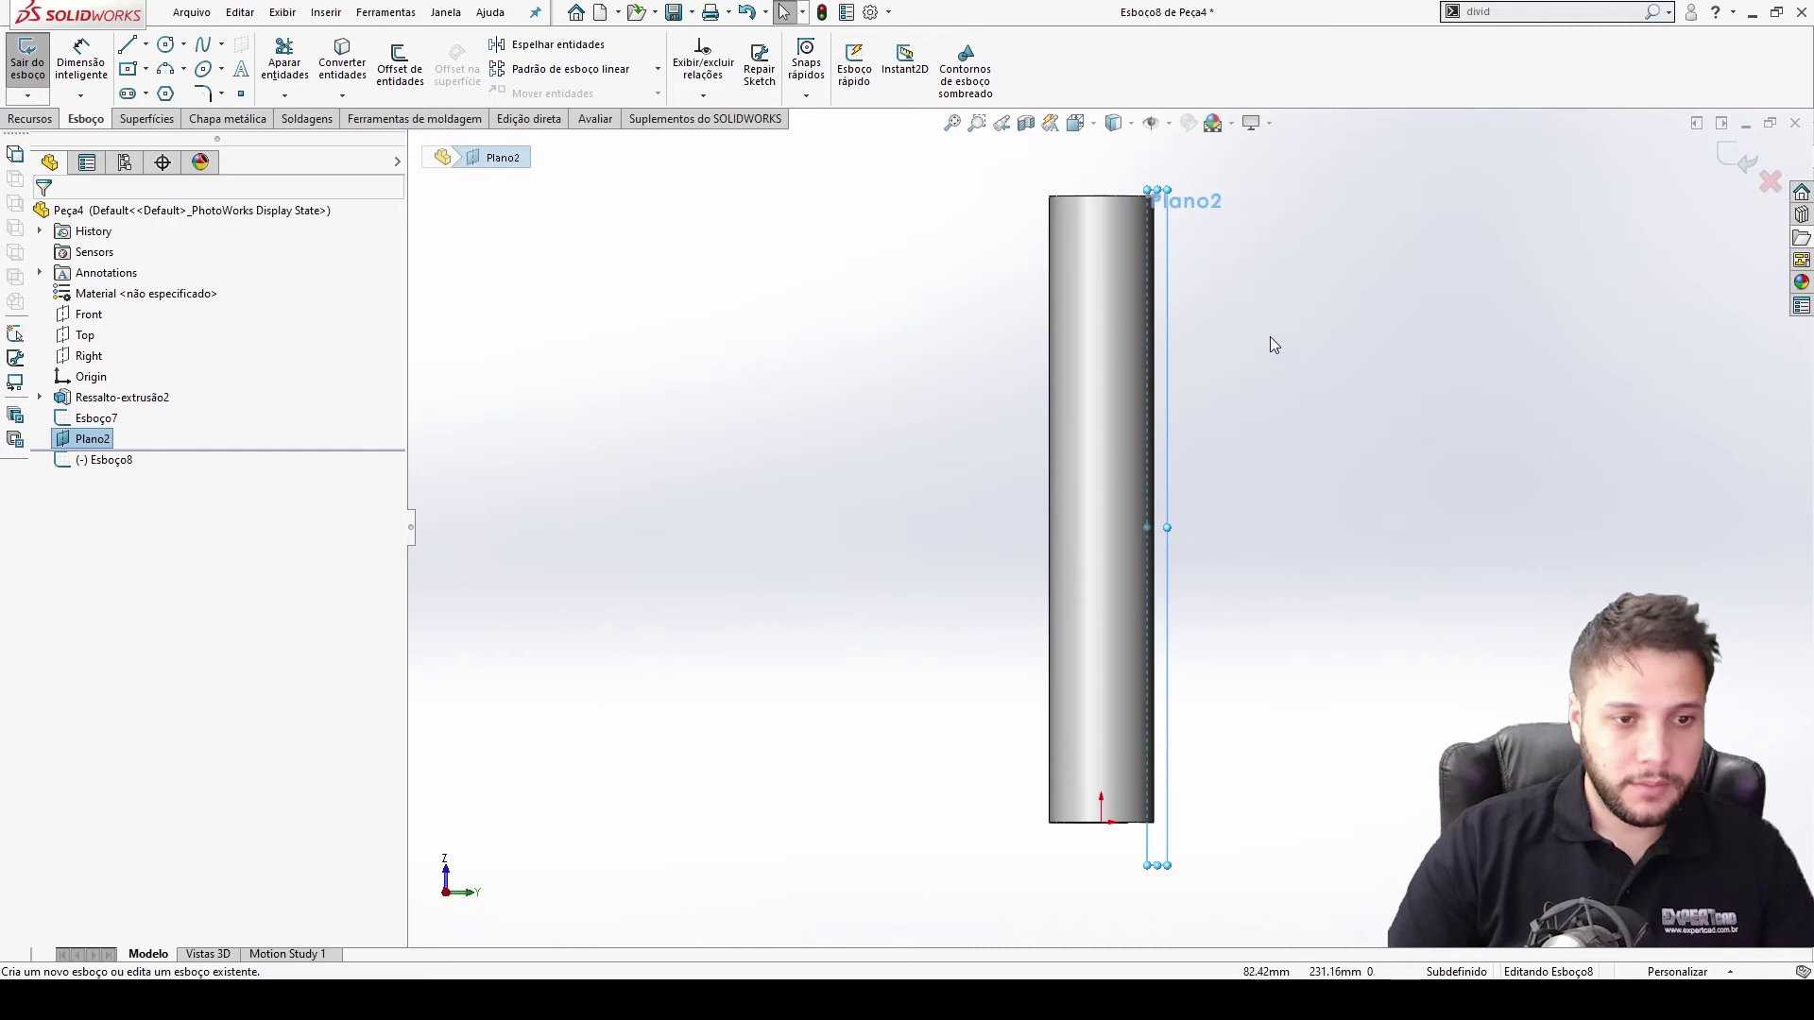
Sketch a slightly slanted line about 286 mm long alongside the shaft, running roughly its full length
click(126, 45)
click(1304, 228)
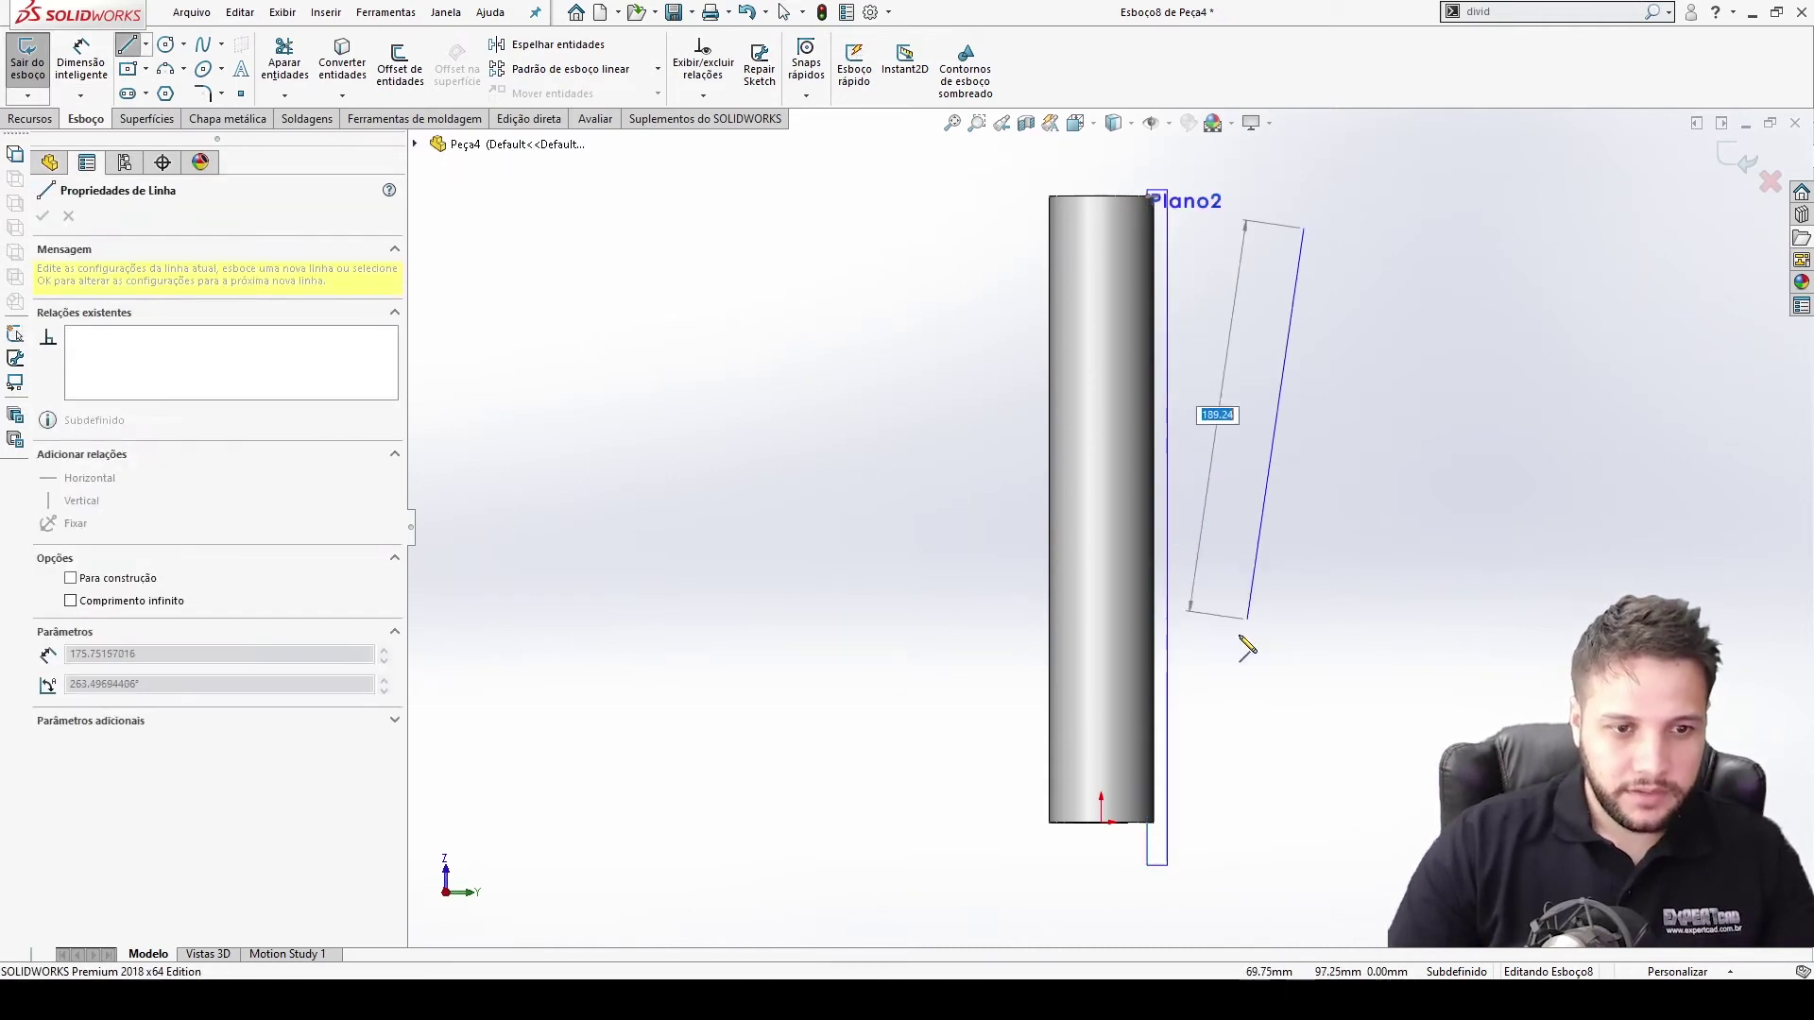
click(1245, 822)
key(Escape)
click(1285, 578)
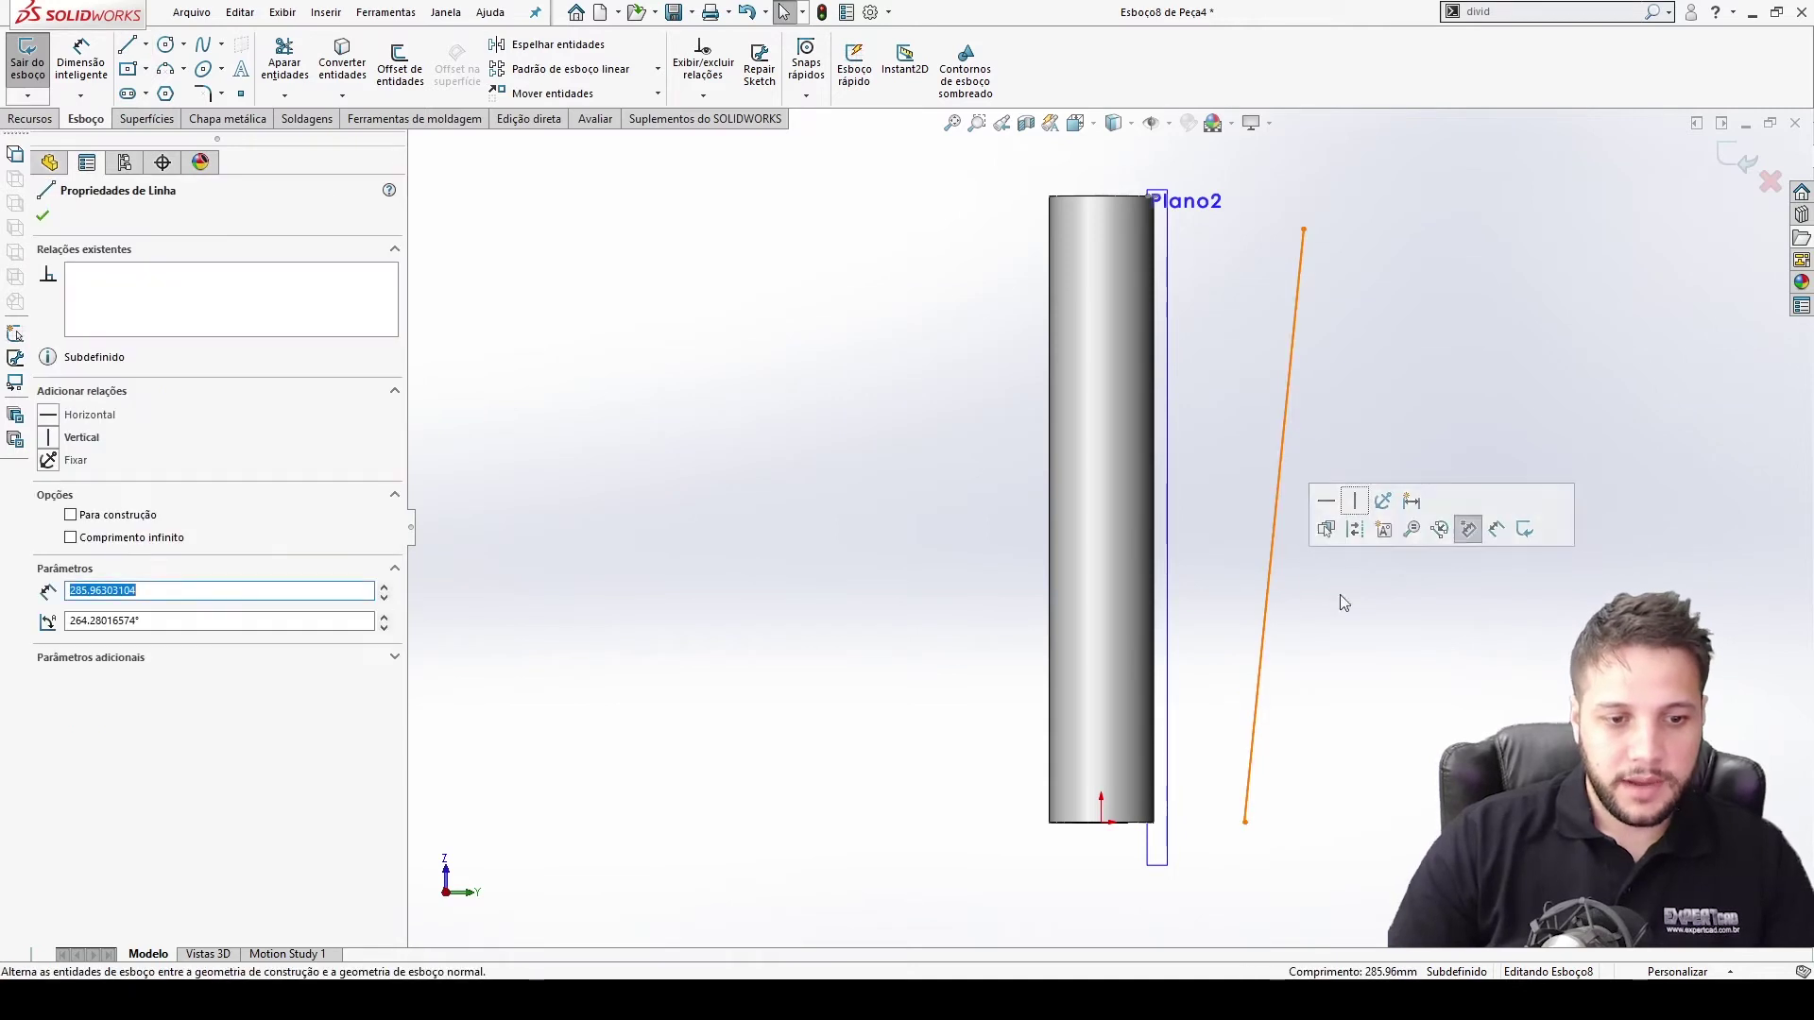
Move the line's upper endpoint close to the shaft and apply a Pierce relation between it and the profile sketch's centreline
scroll(1266, 821, down, 3)
drag(1210, 780, 1051, 787)
scroll(1188, 361, up, 3)
click(1245, 444)
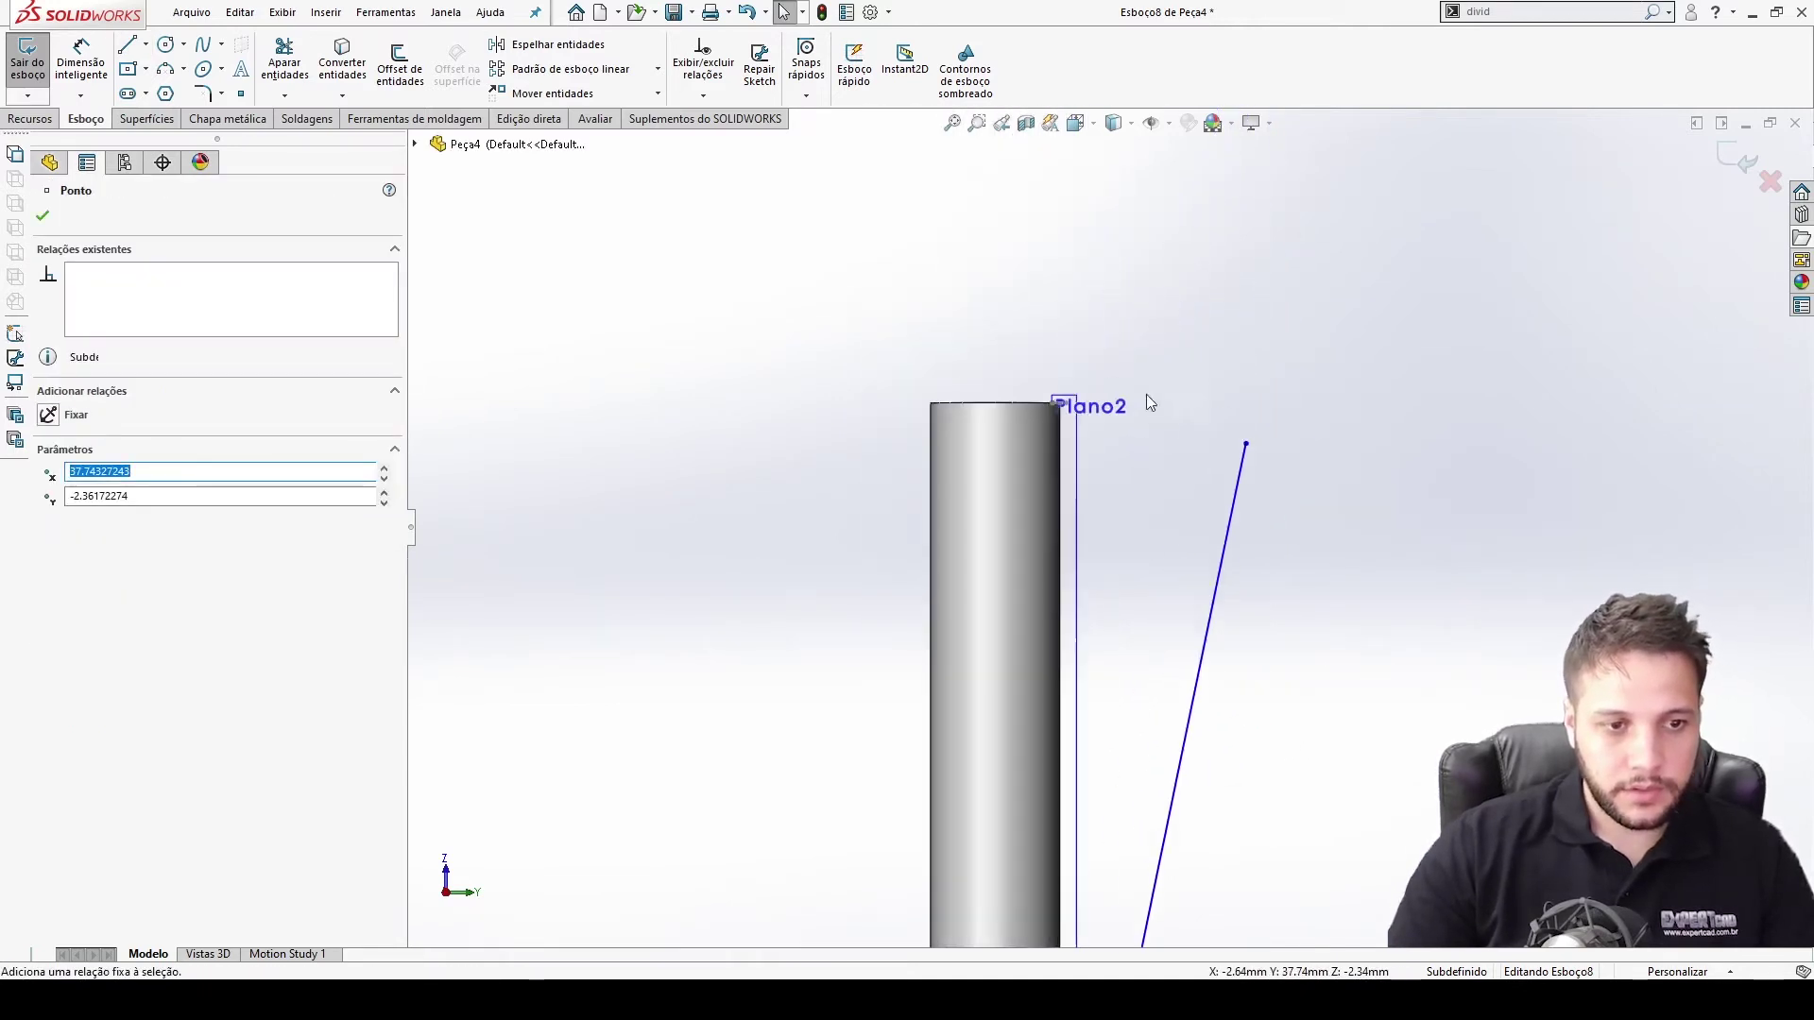
drag(1247, 449, 1068, 411)
scroll(1068, 411, down, 3)
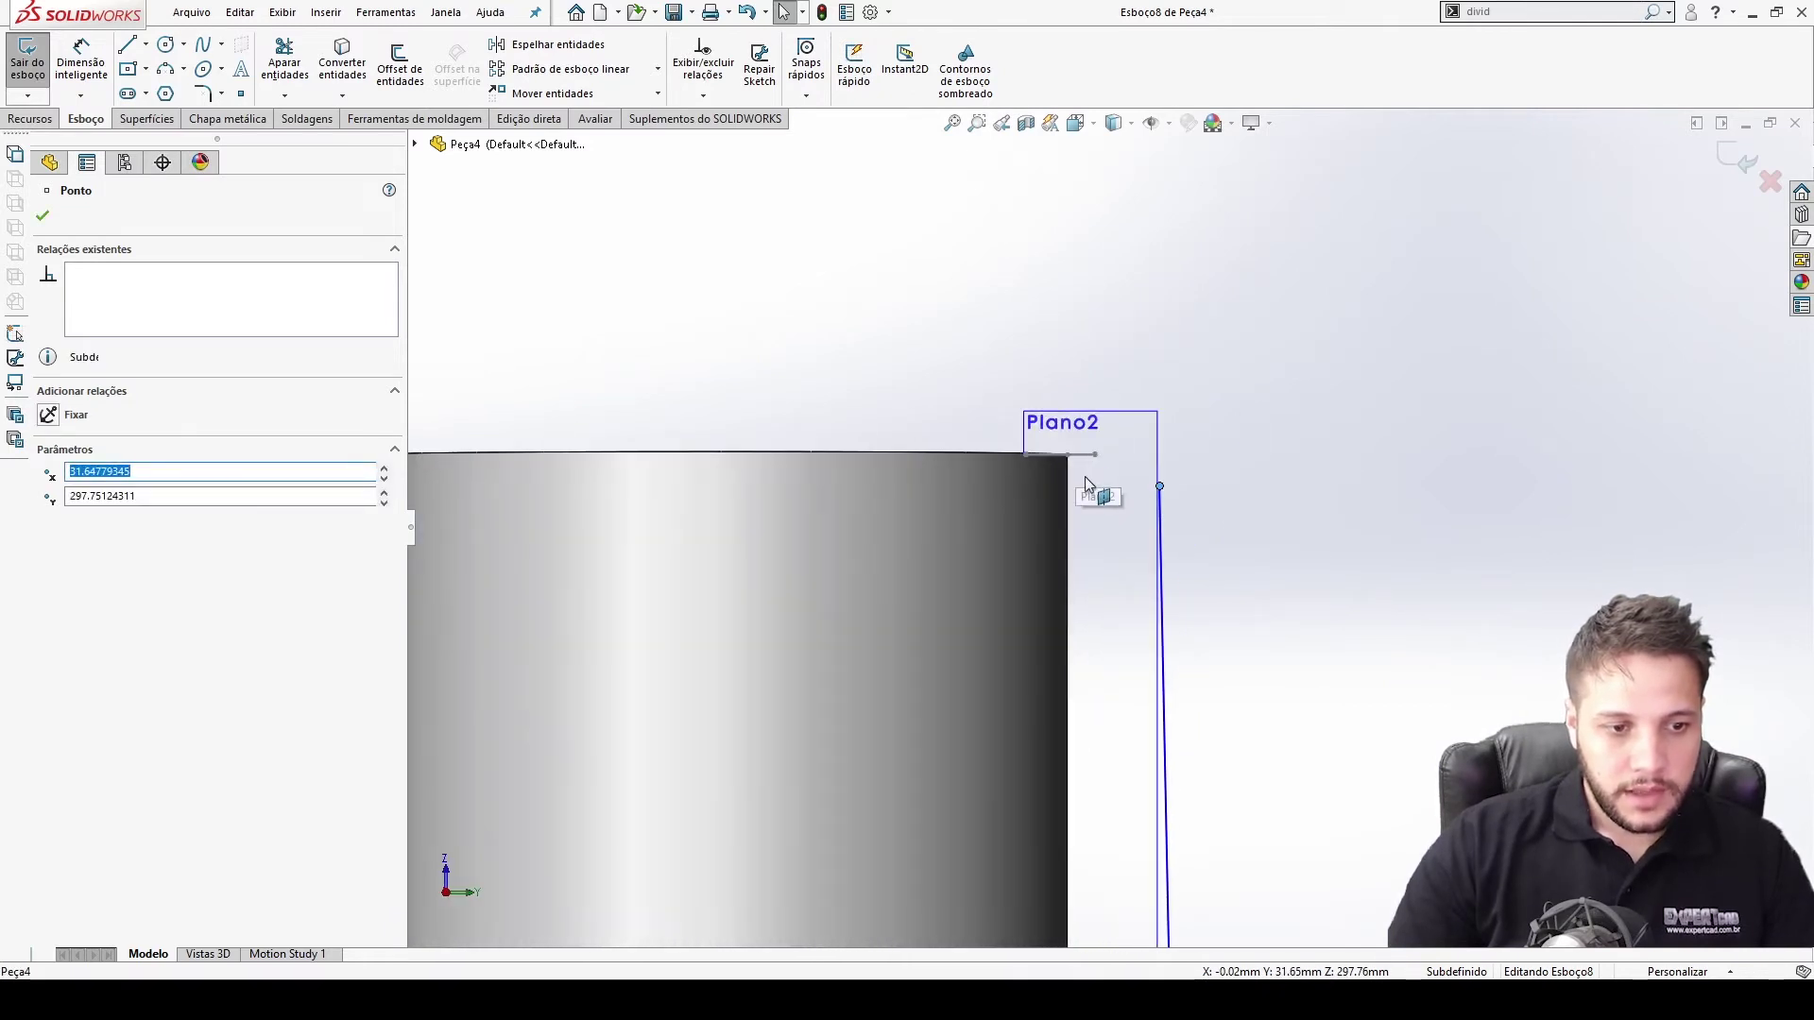
scroll(1049, 465, down, 5)
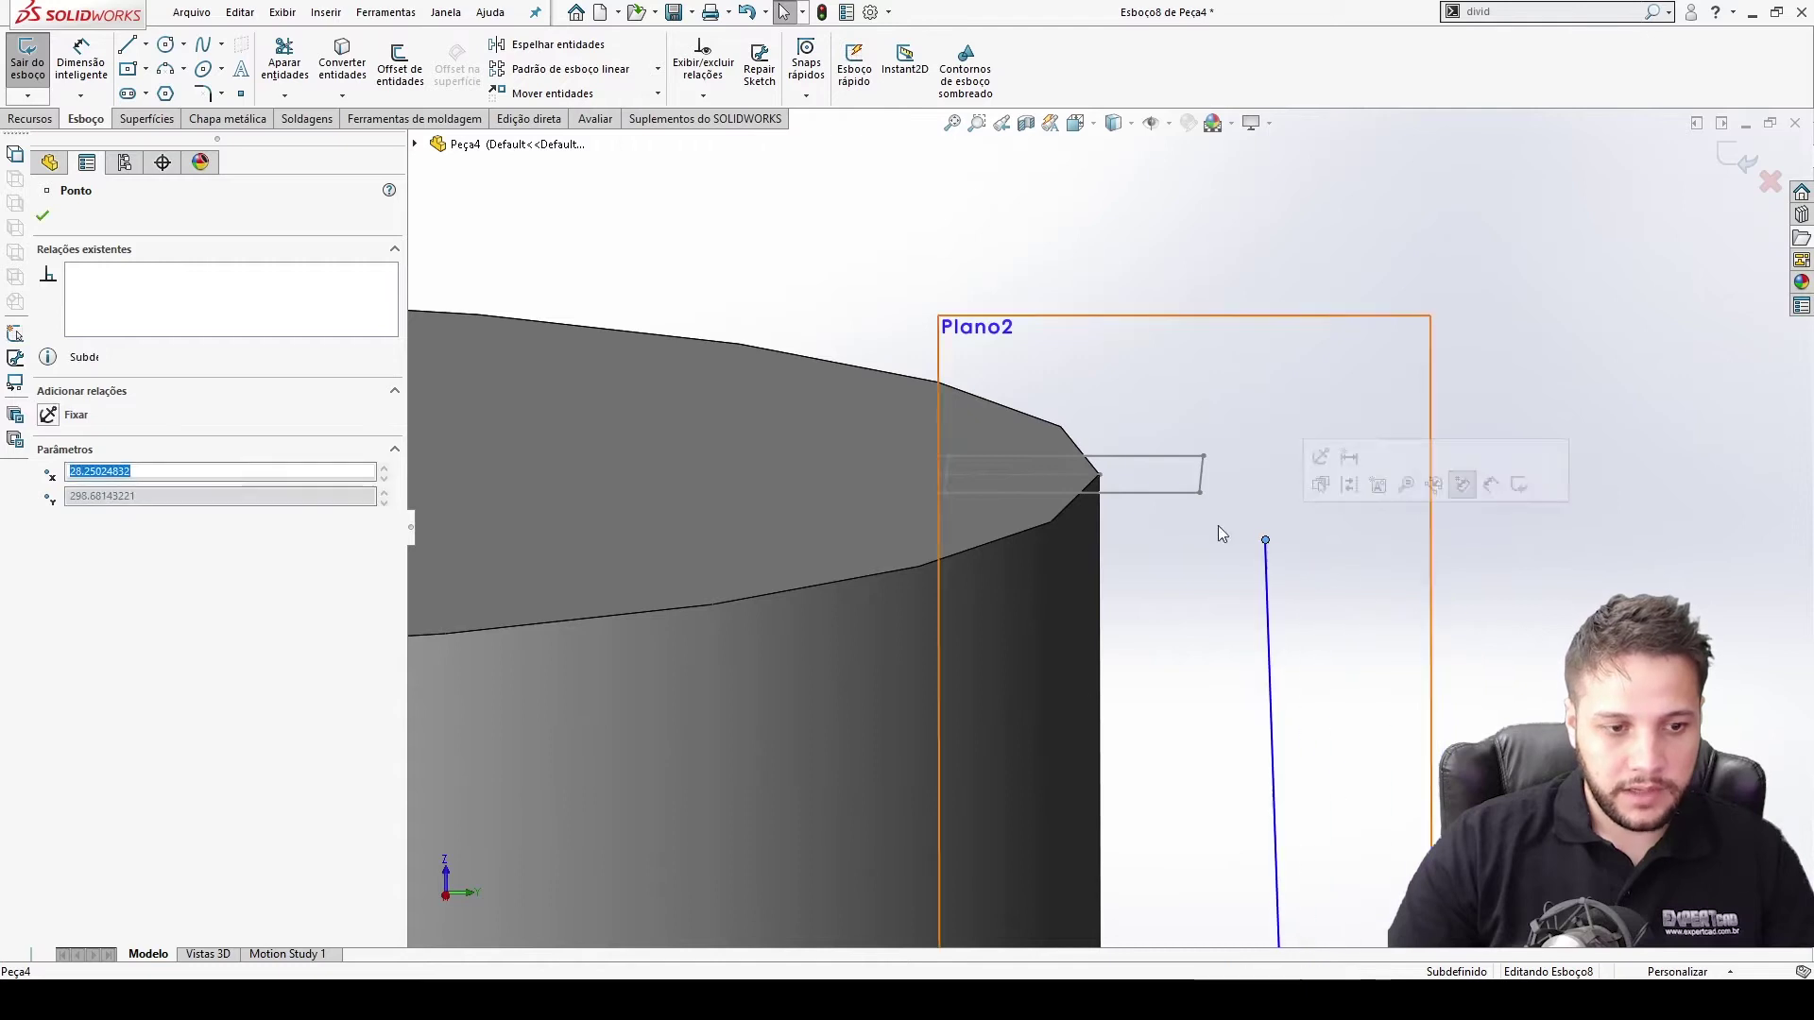
ctrl+click(1064, 475)
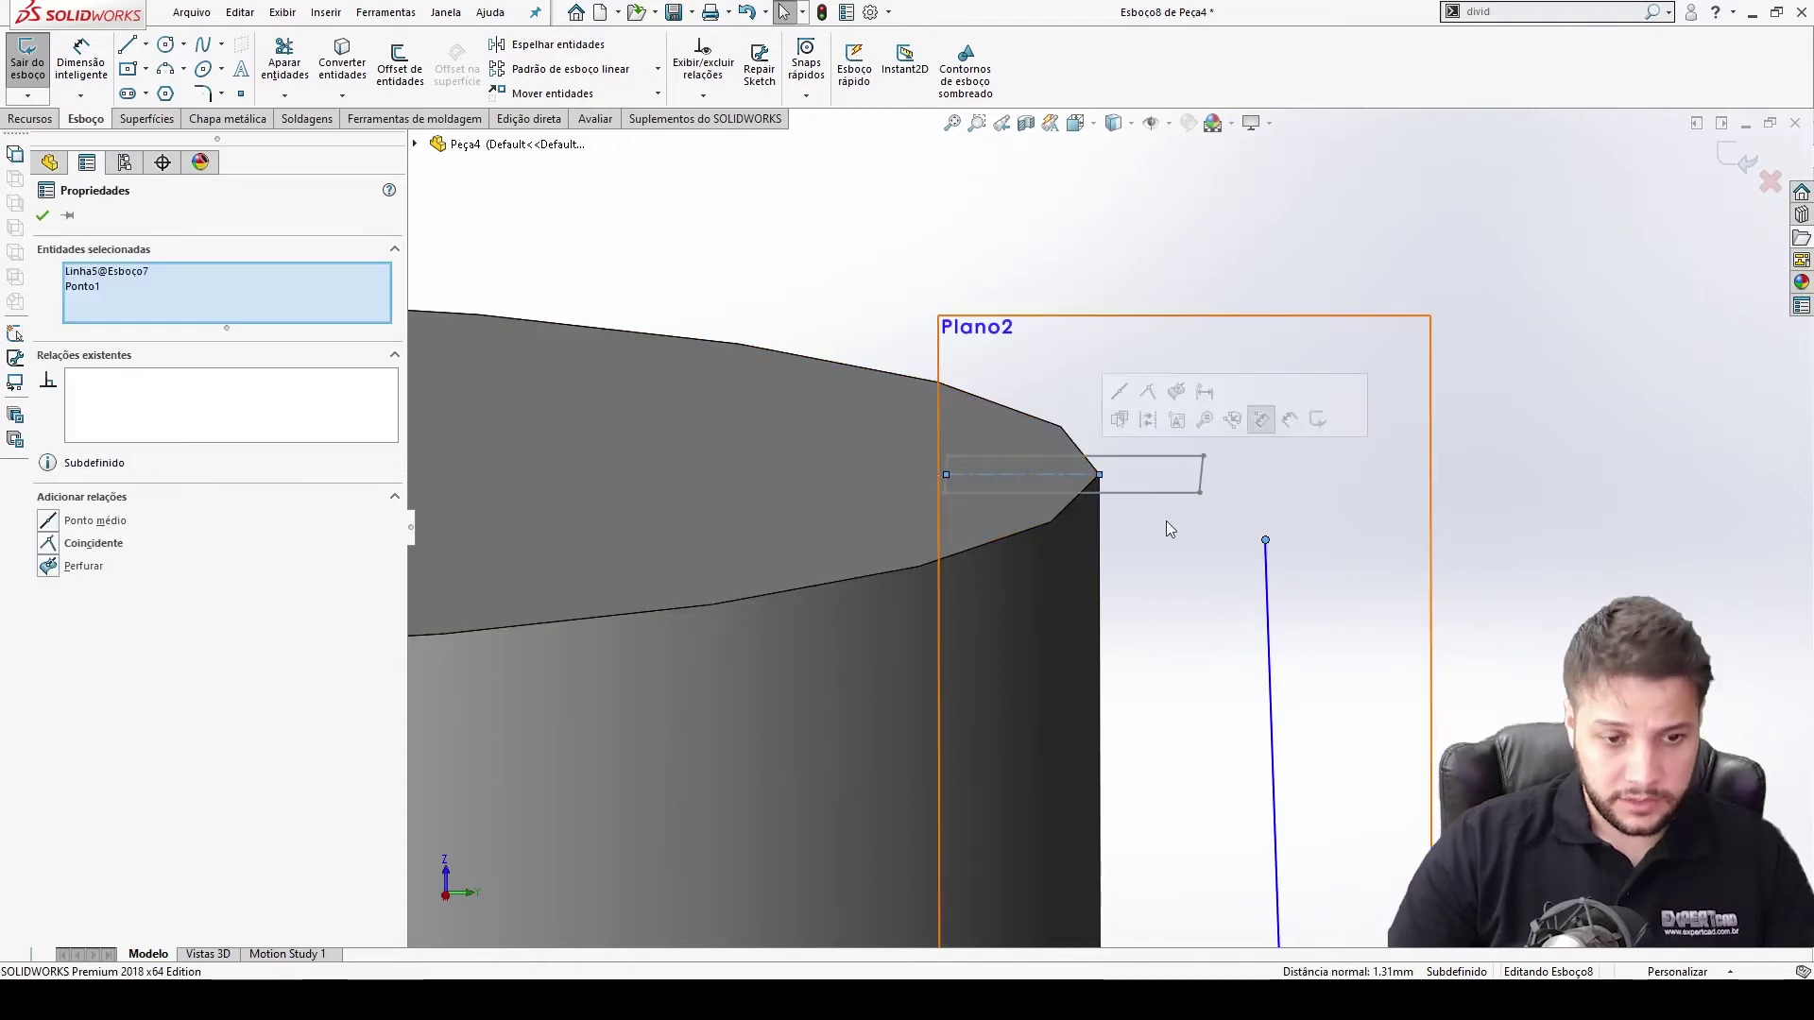
click(52, 568)
click(1249, 570)
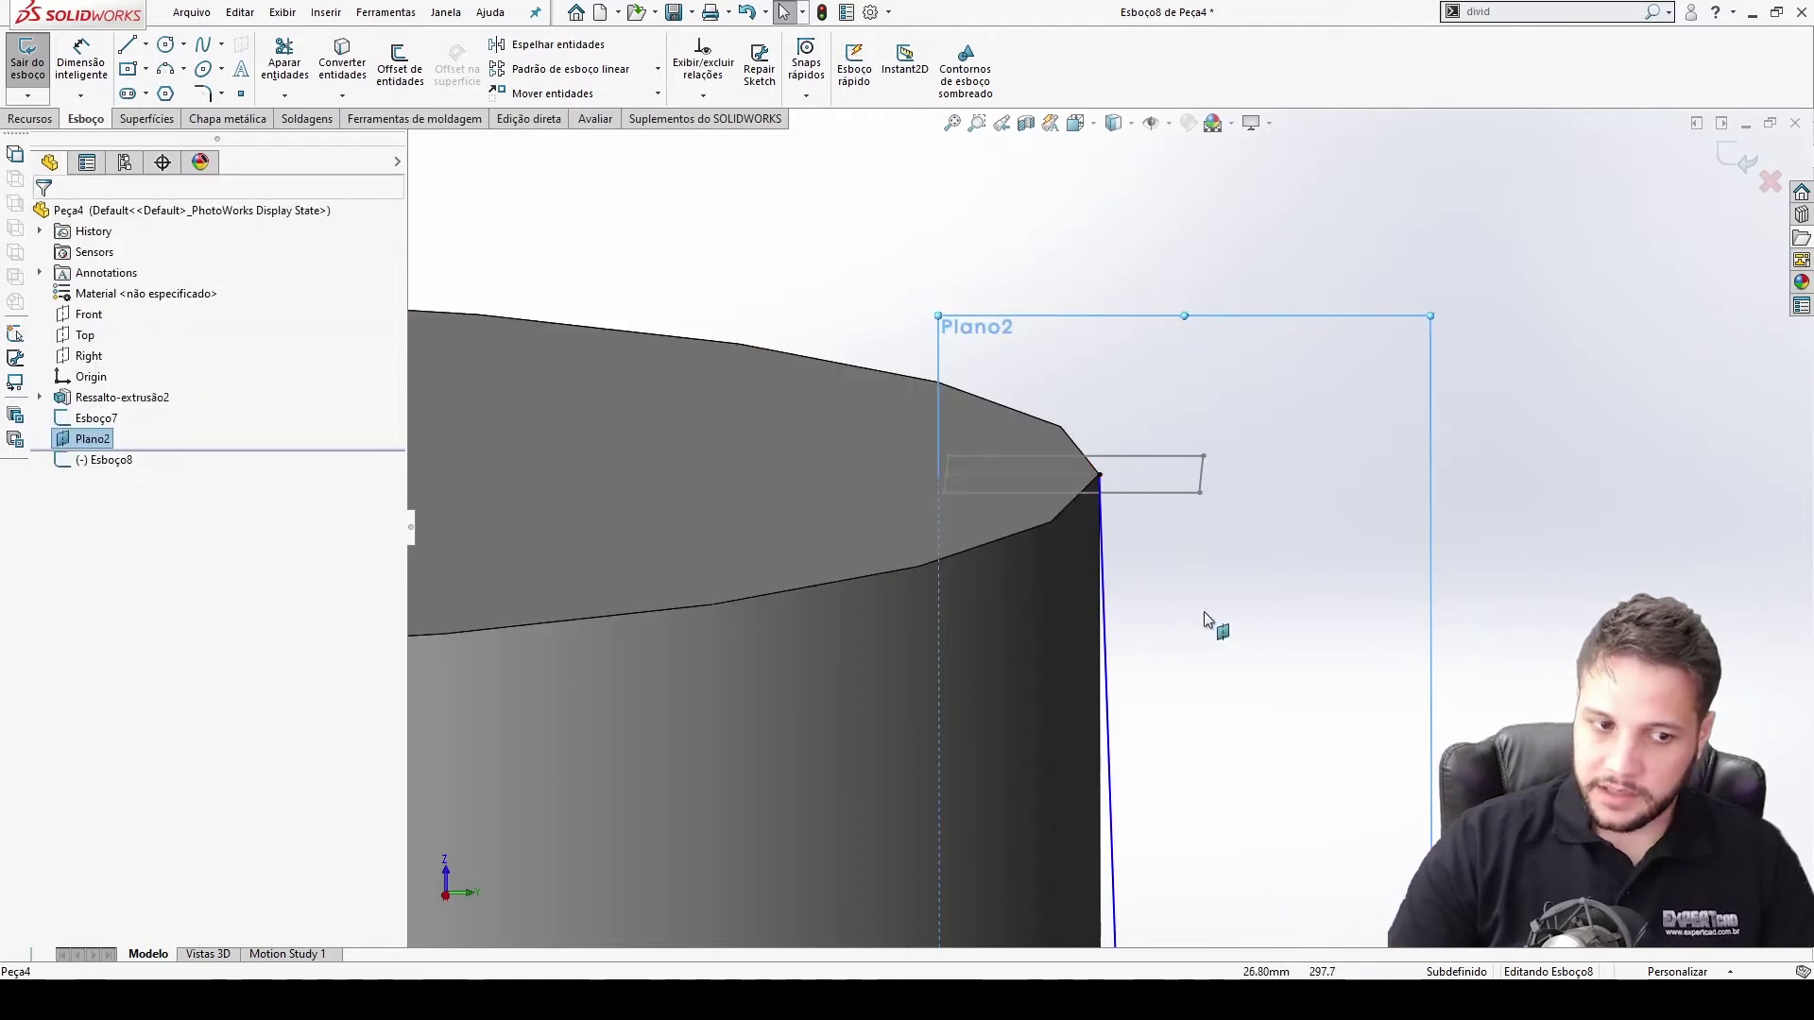
Move the line's lower endpoint close to the shaft's side, slightly beyond the shaft's lower end
scroll(1170, 531, up, 5)
scroll(1116, 818, down, 5)
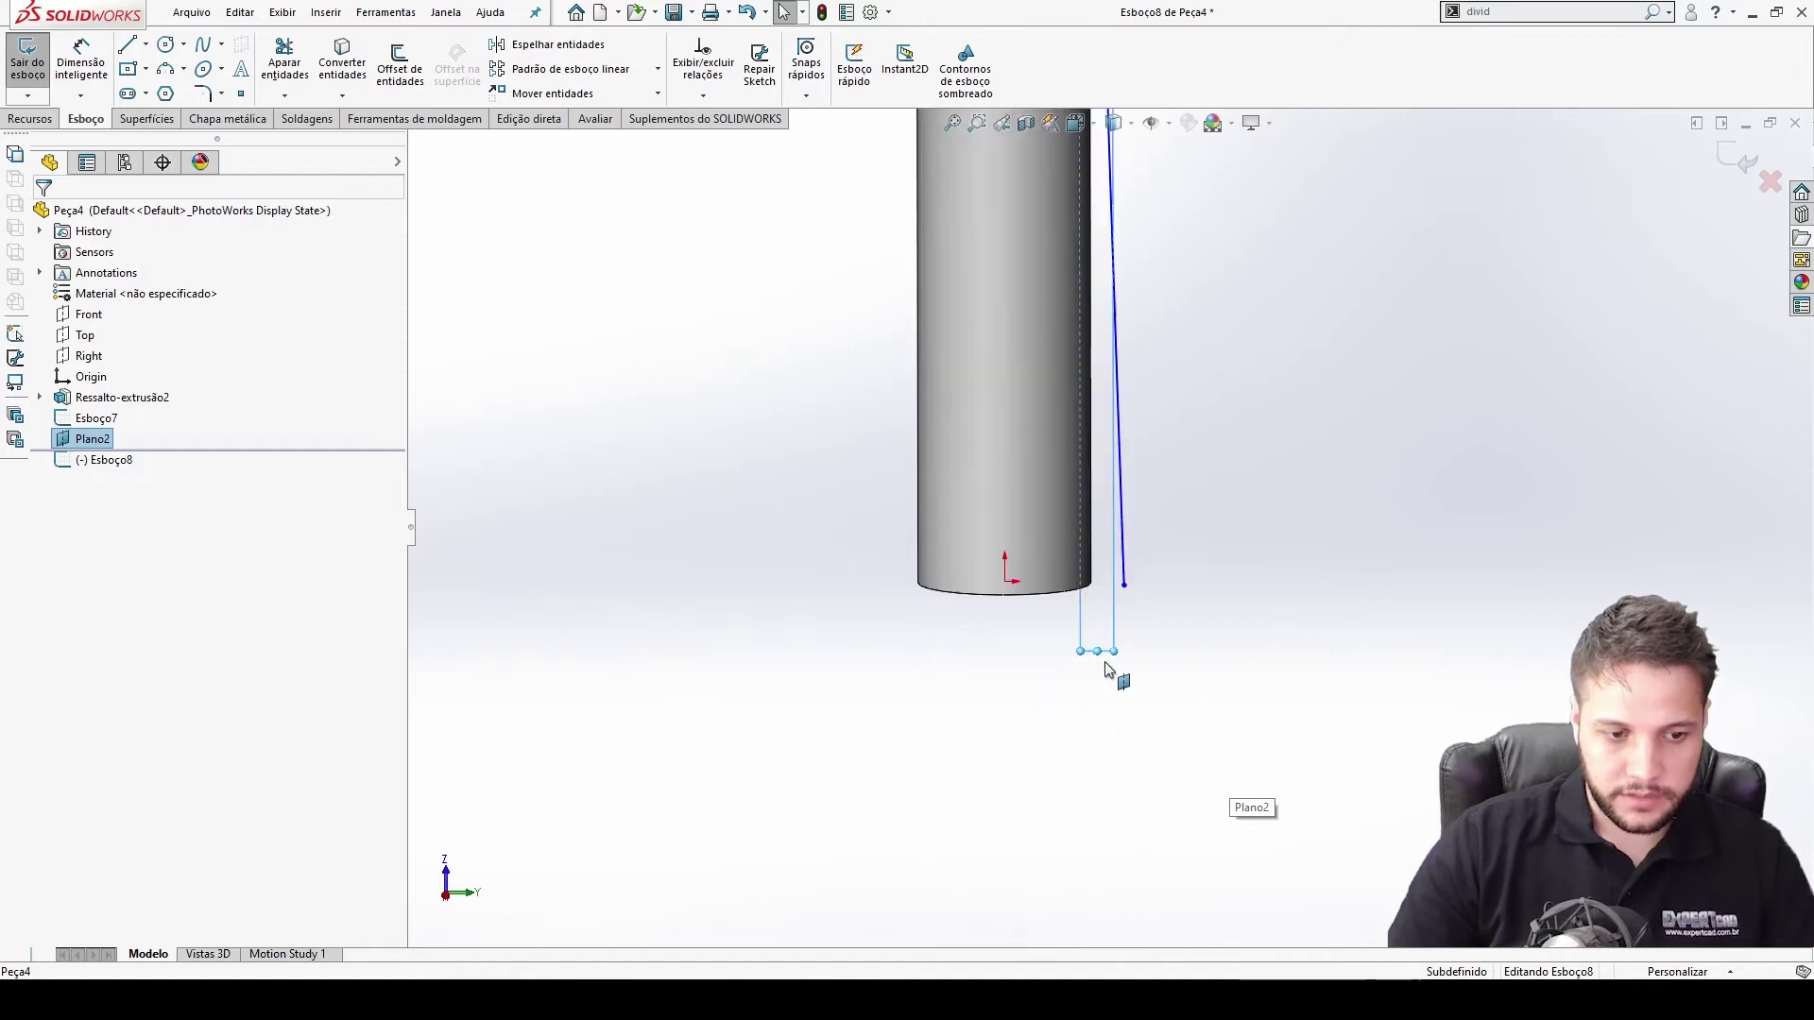
mouse_move(1172, 612)
mouse_down()
mouse_move(1052, 625)
mouse_move(1103, 622)
mouse_up()
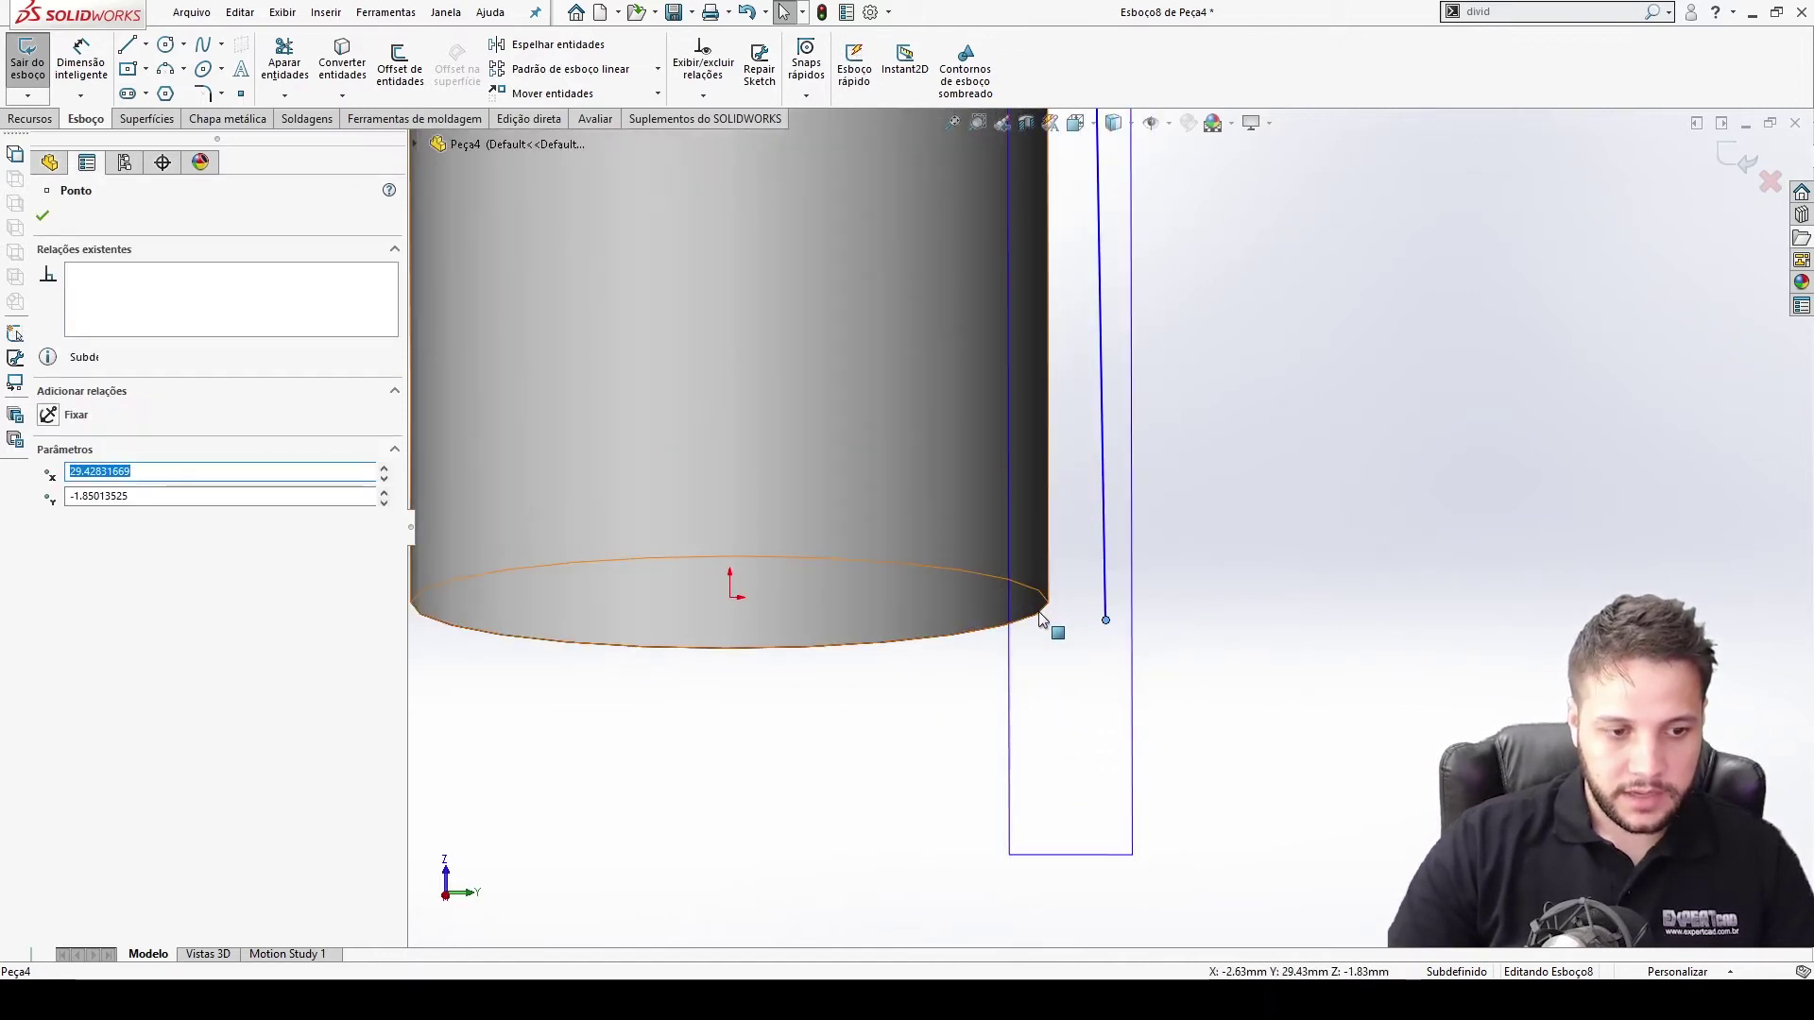
ctrl+click(1048, 614)
click(1247, 680)
scroll(1118, 626, down, 3)
drag(1116, 614, 1021, 734)
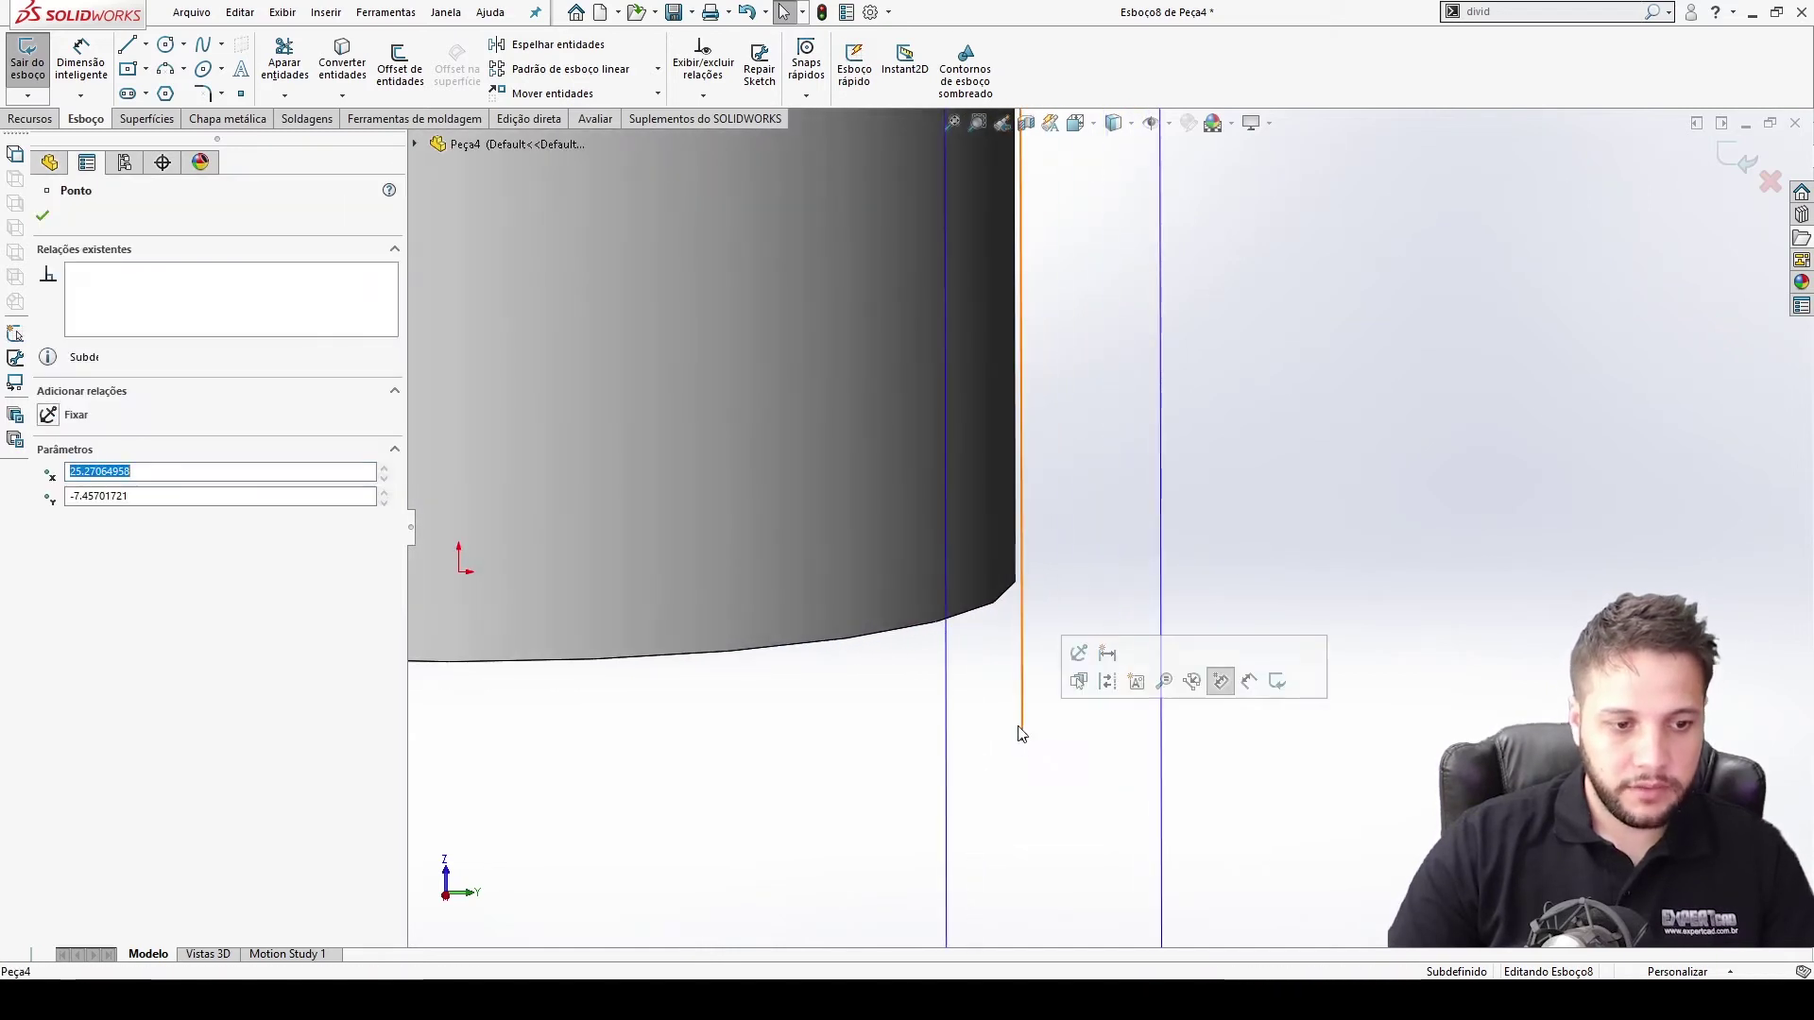
Place a sketch point on the line near its lower end and make it pierce the shaft's lower circular edge
click(1024, 628)
click(1136, 656)
scroll(1087, 666, down, 5)
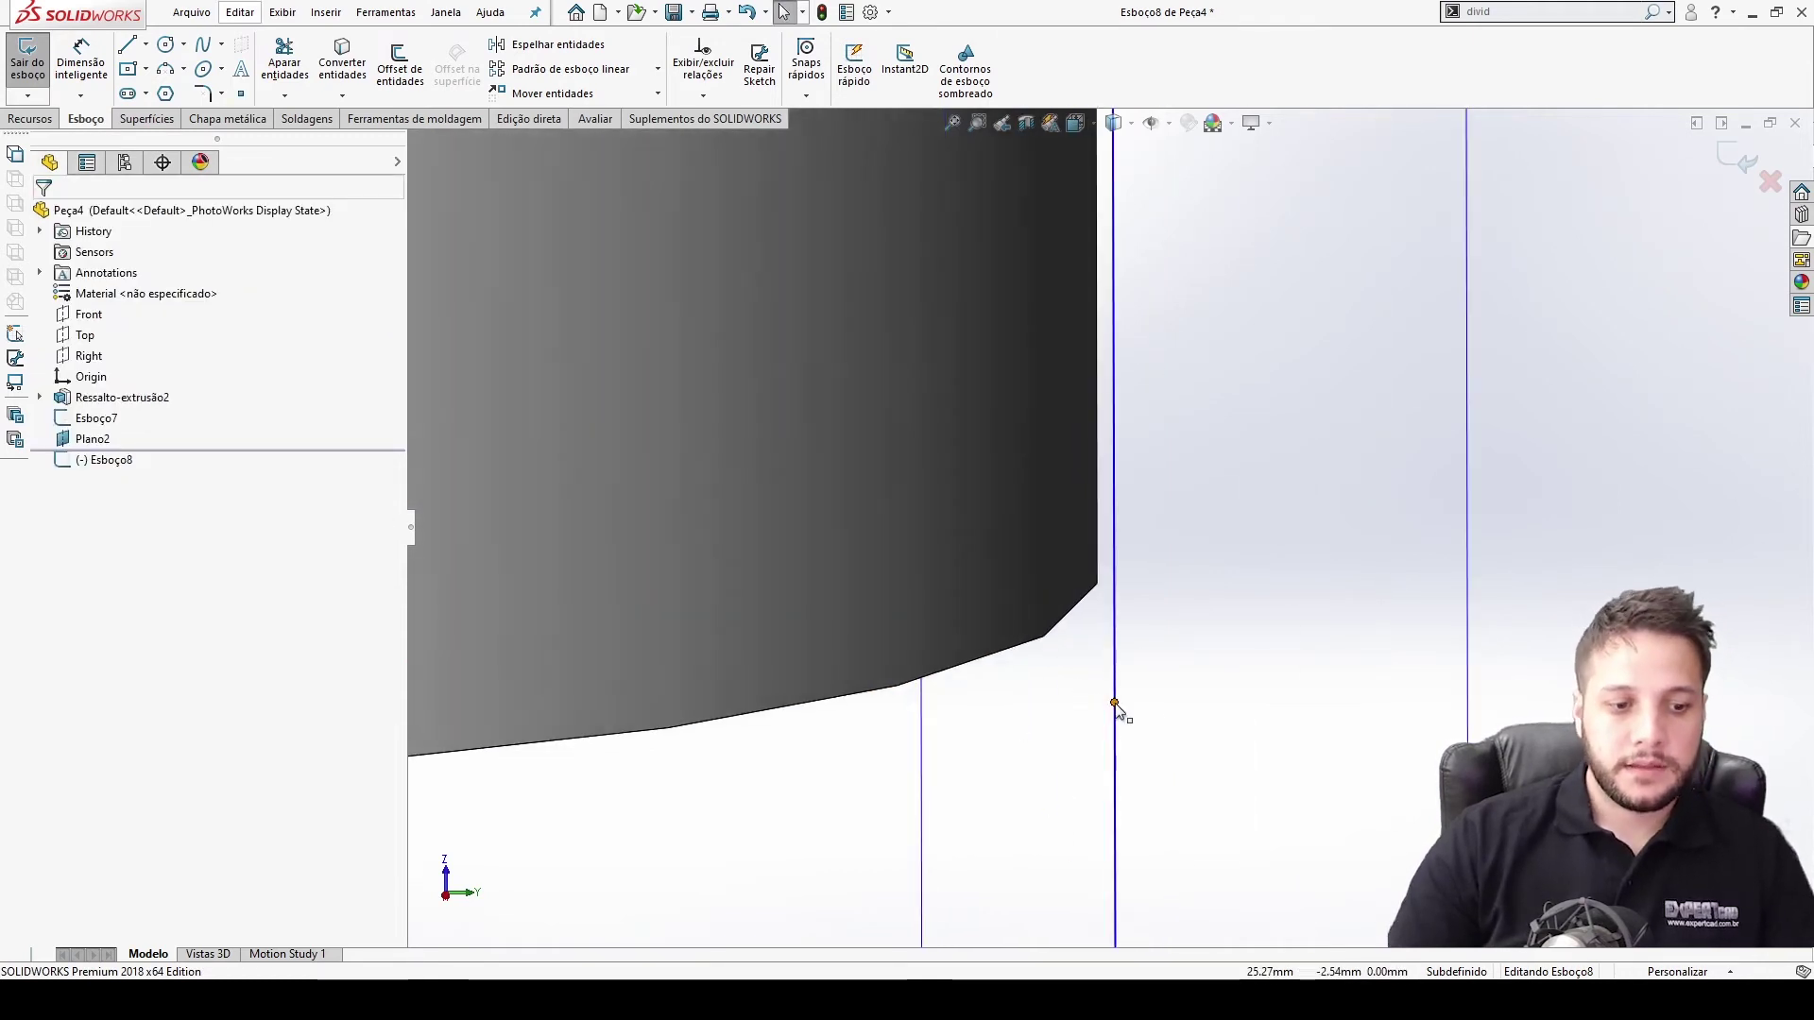
click(1117, 705)
middle_drag(1103, 652, 1094, 629)
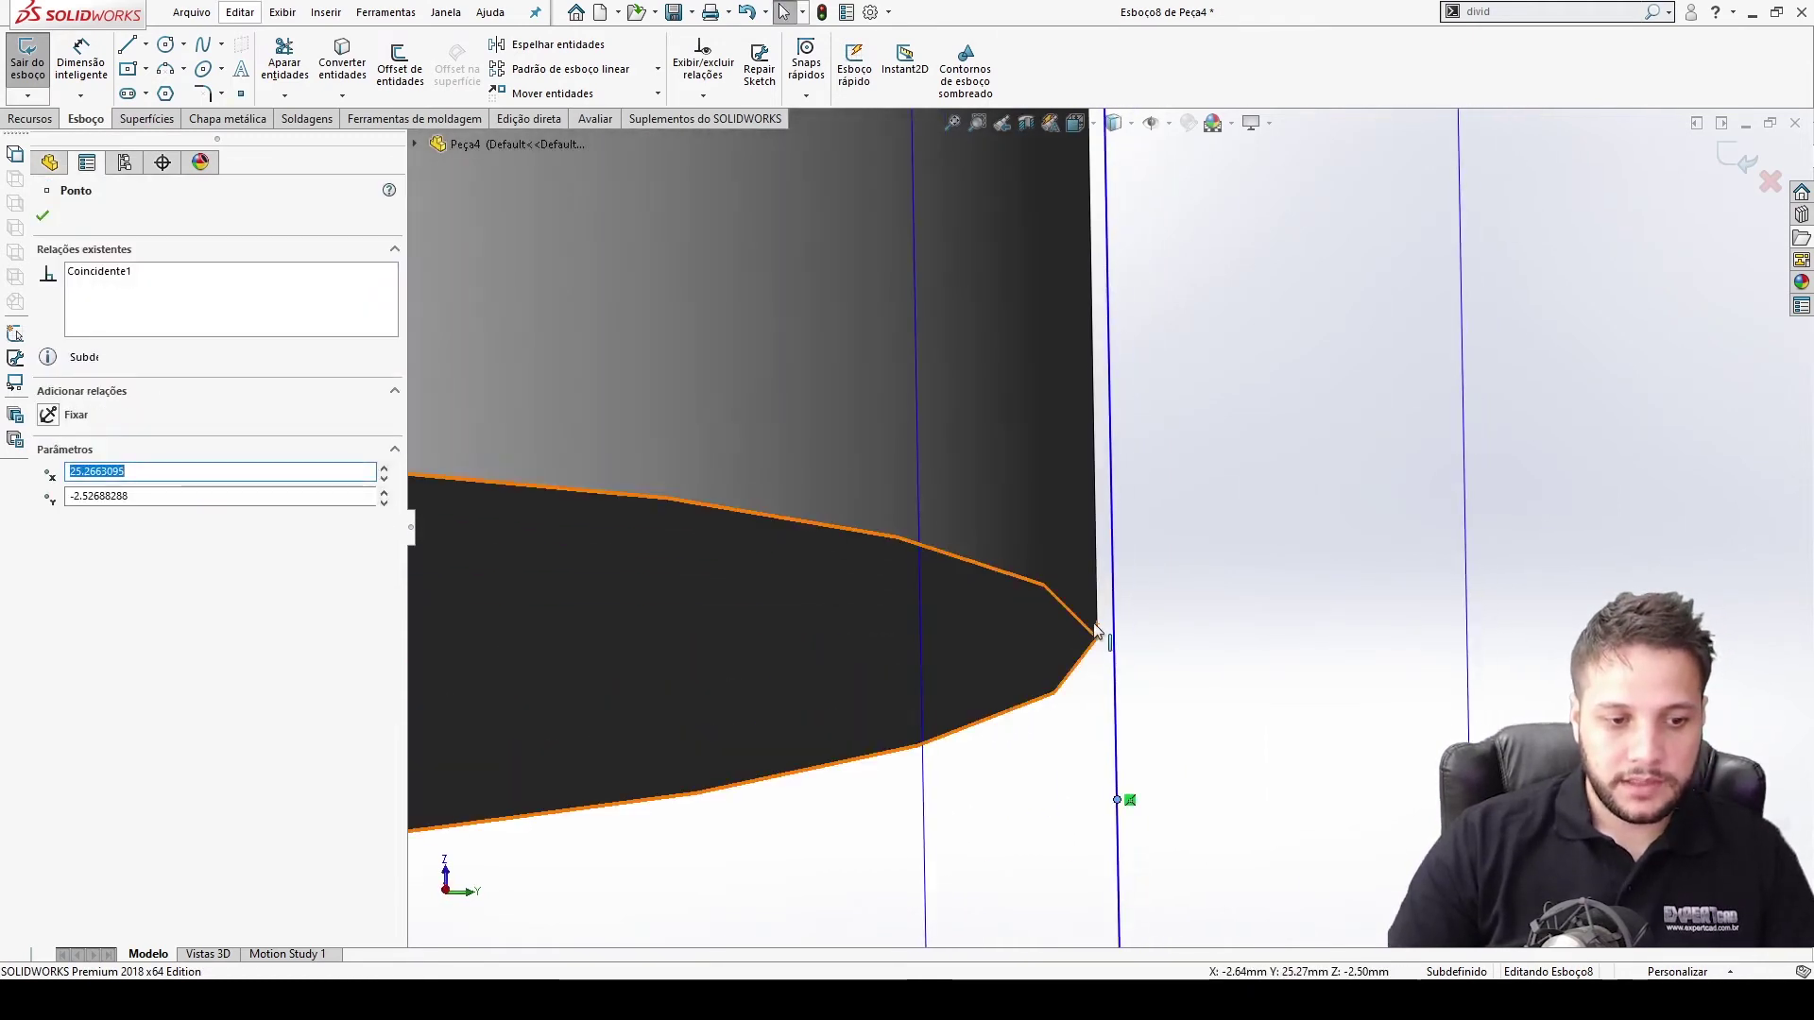
ctrl+click(1093, 629)
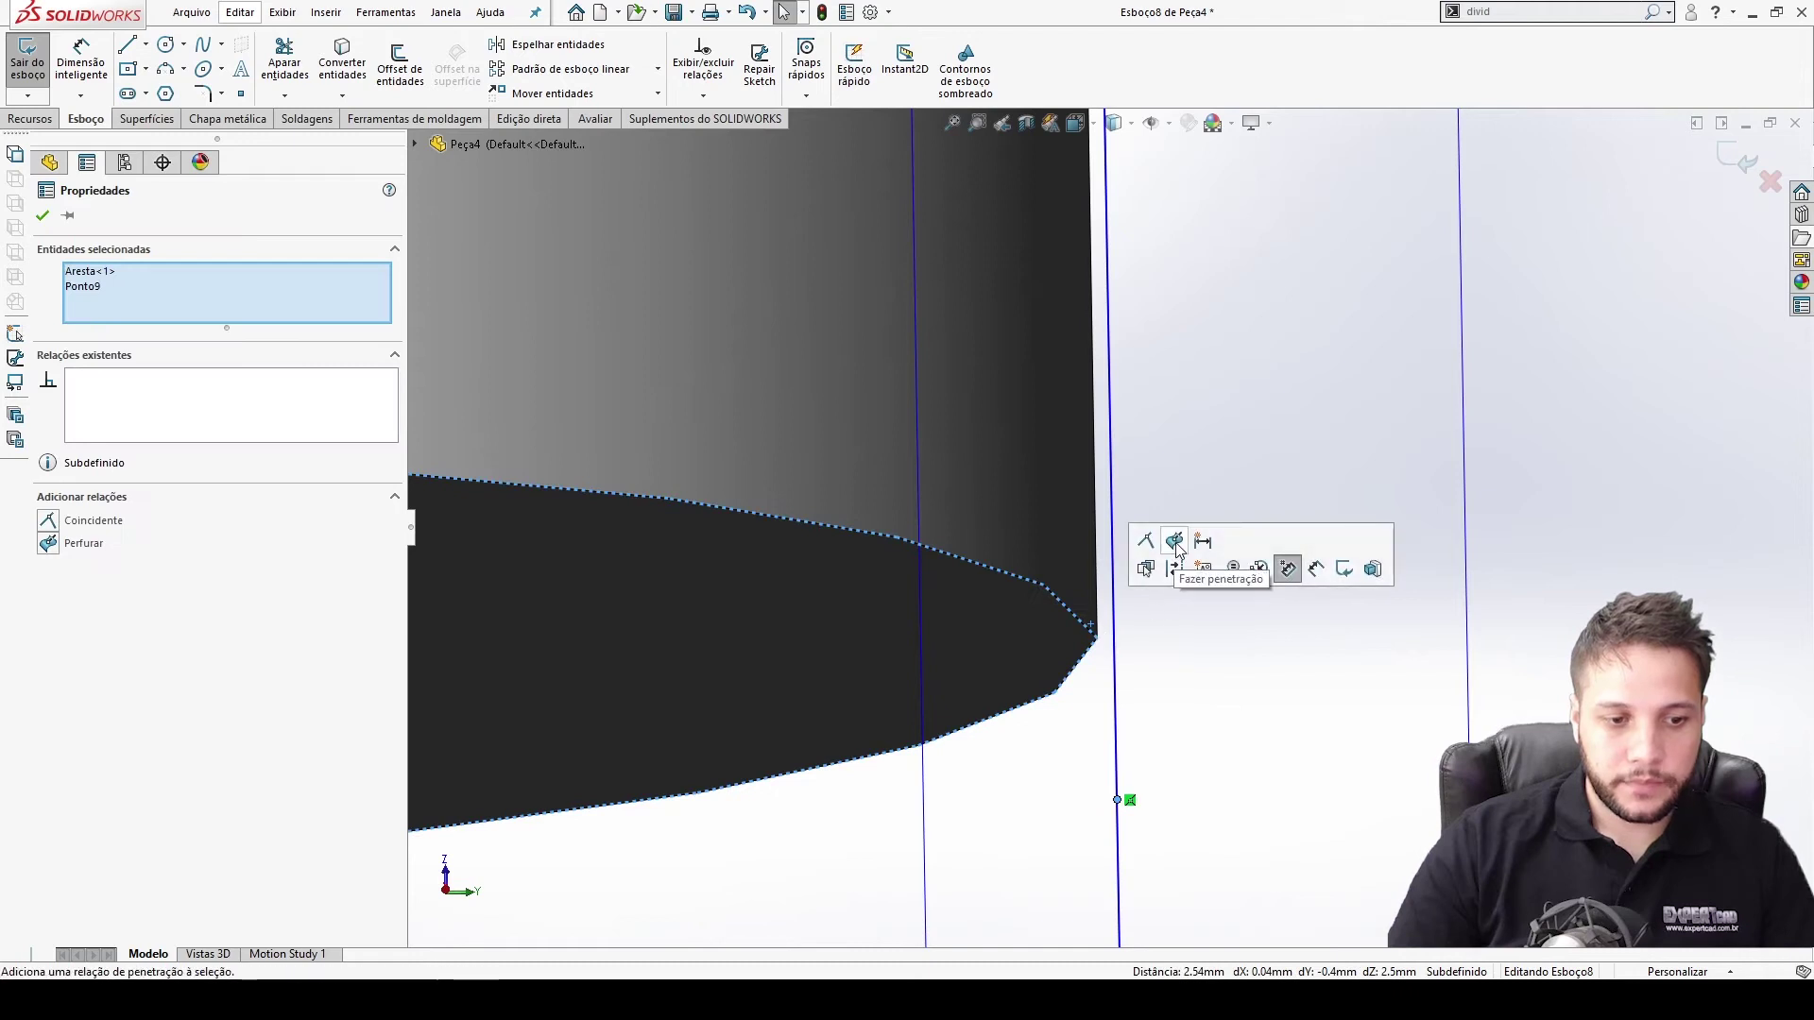
click(1174, 542)
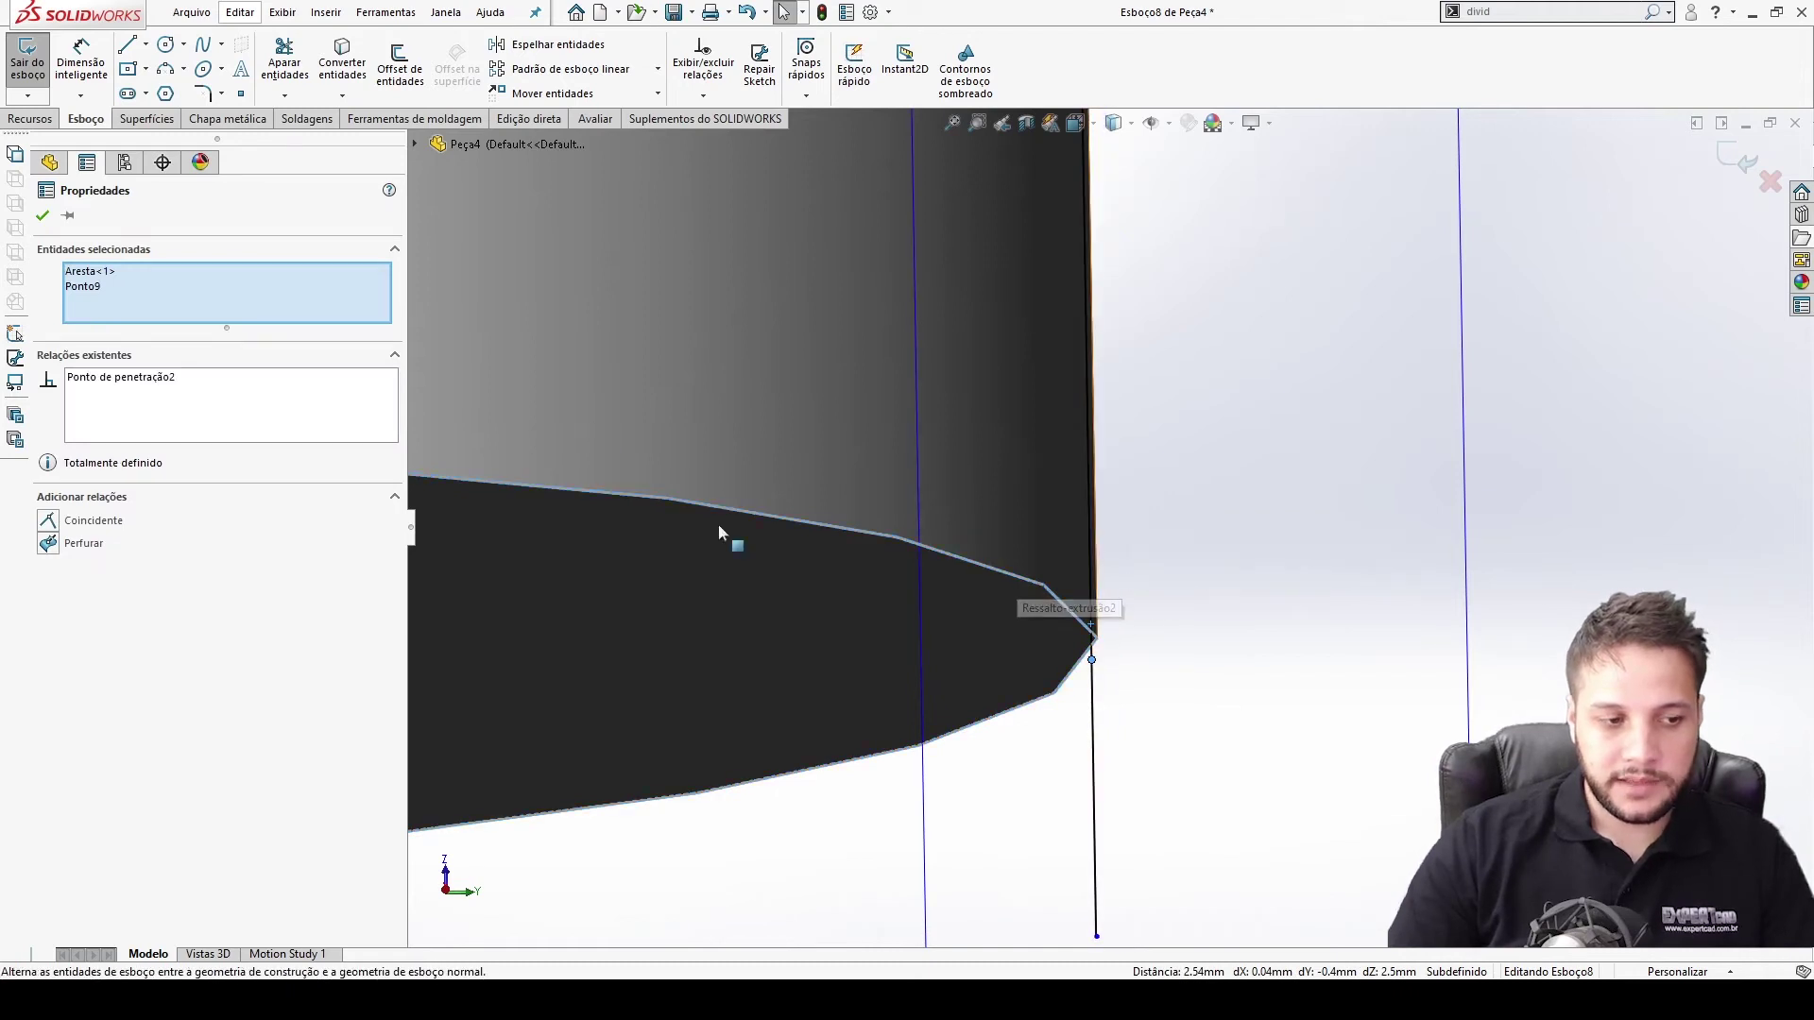
Dimension the distance from the pierced point to the line's lower endpoint as 5 mm and exit the sketch
middle_drag(527, 465, 1190, 681)
click(1189, 673)
key(d)
click(1102, 724)
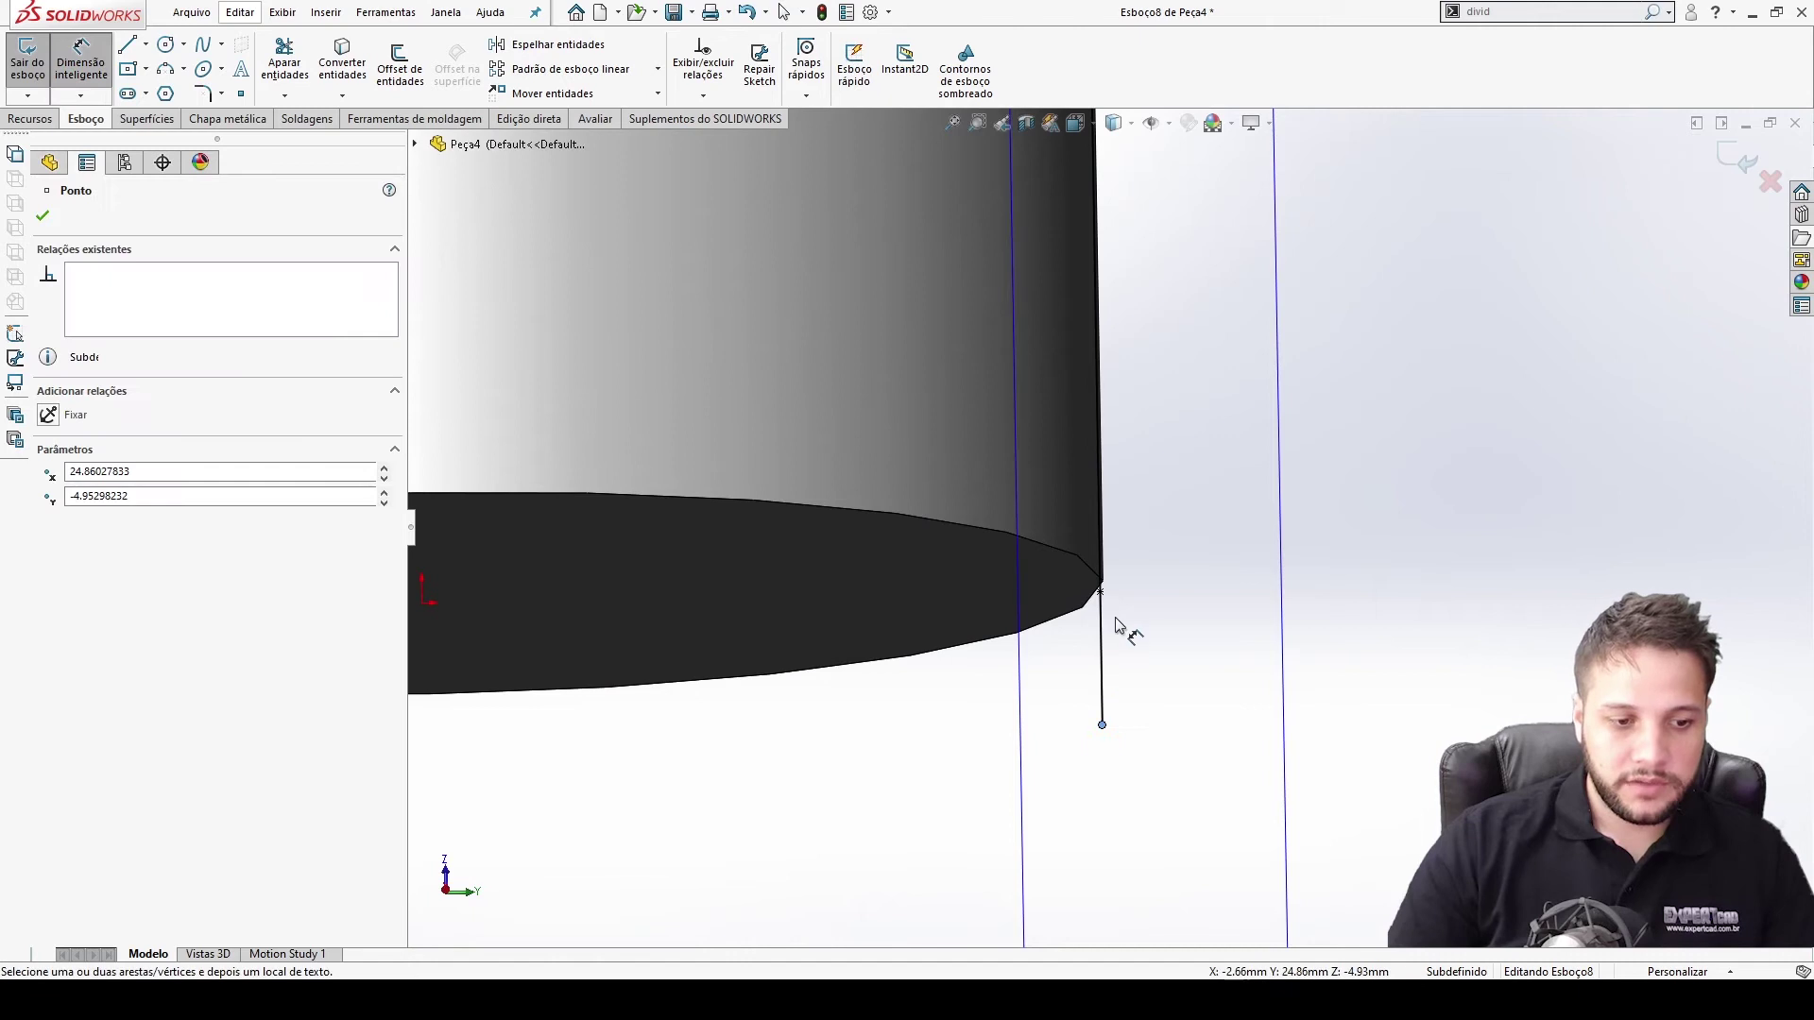
click(1100, 592)
click(1193, 652)
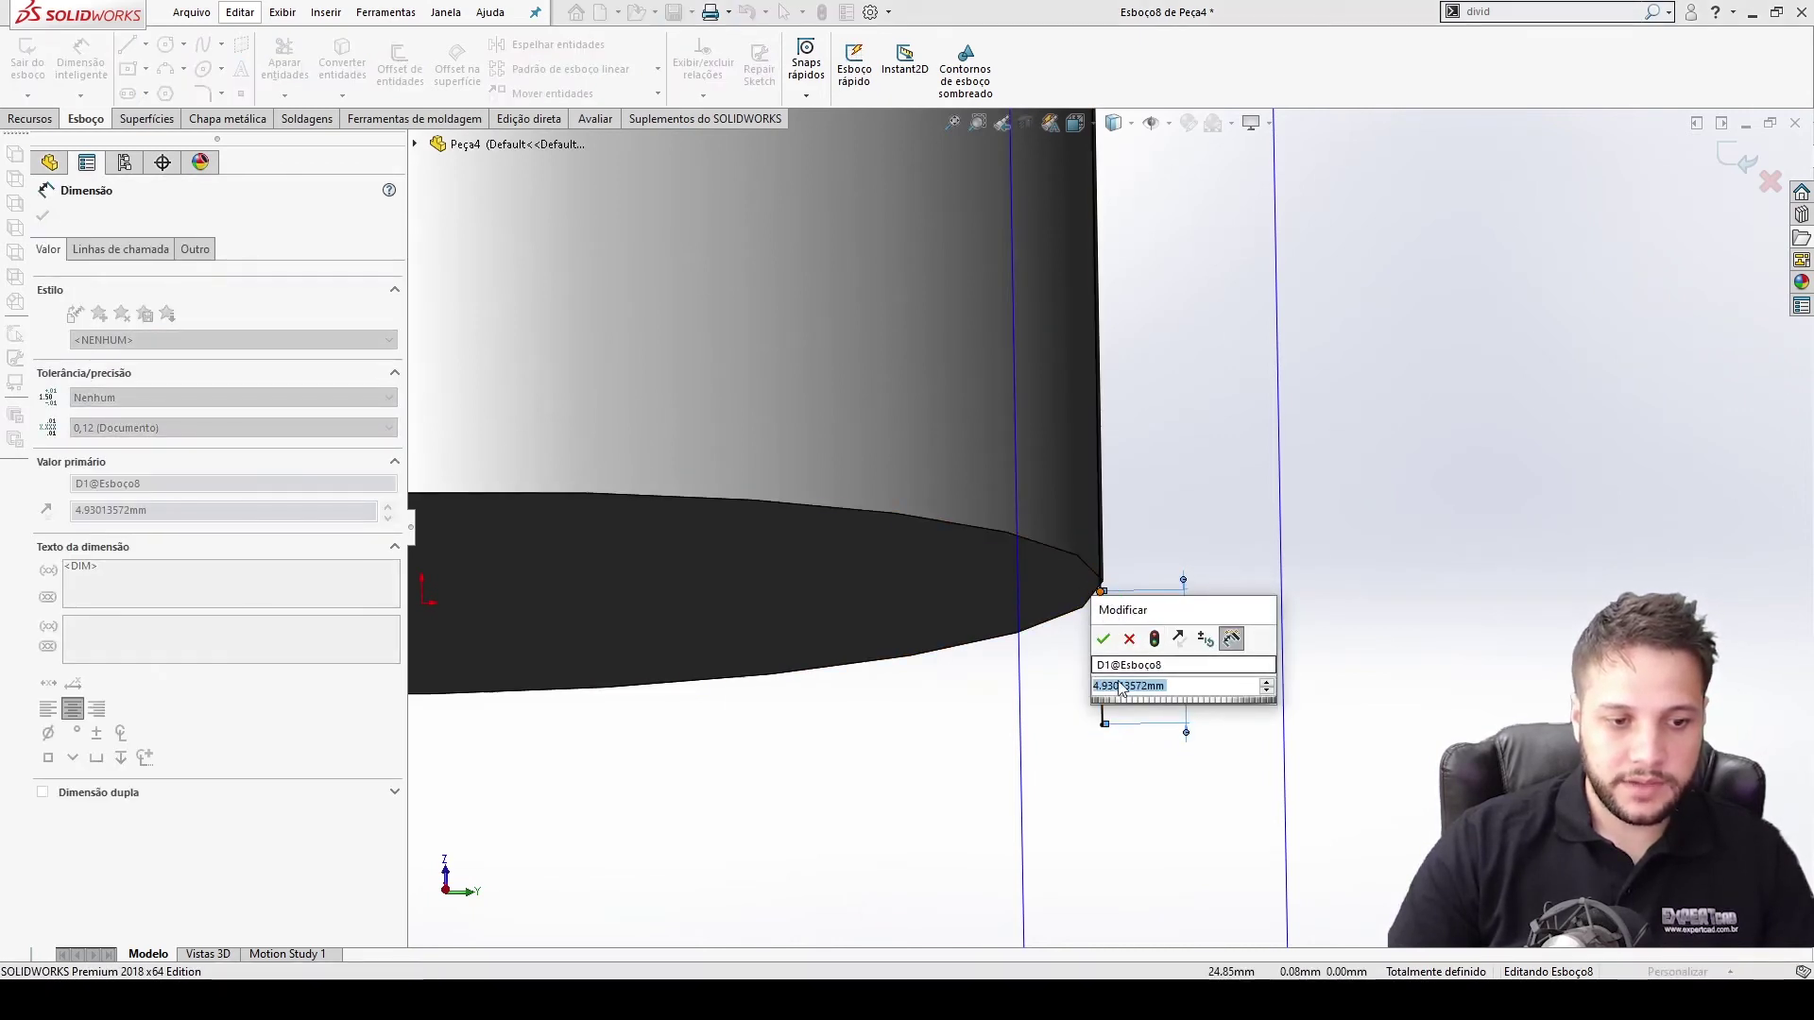
click(1218, 685)
double_click(1218, 685)
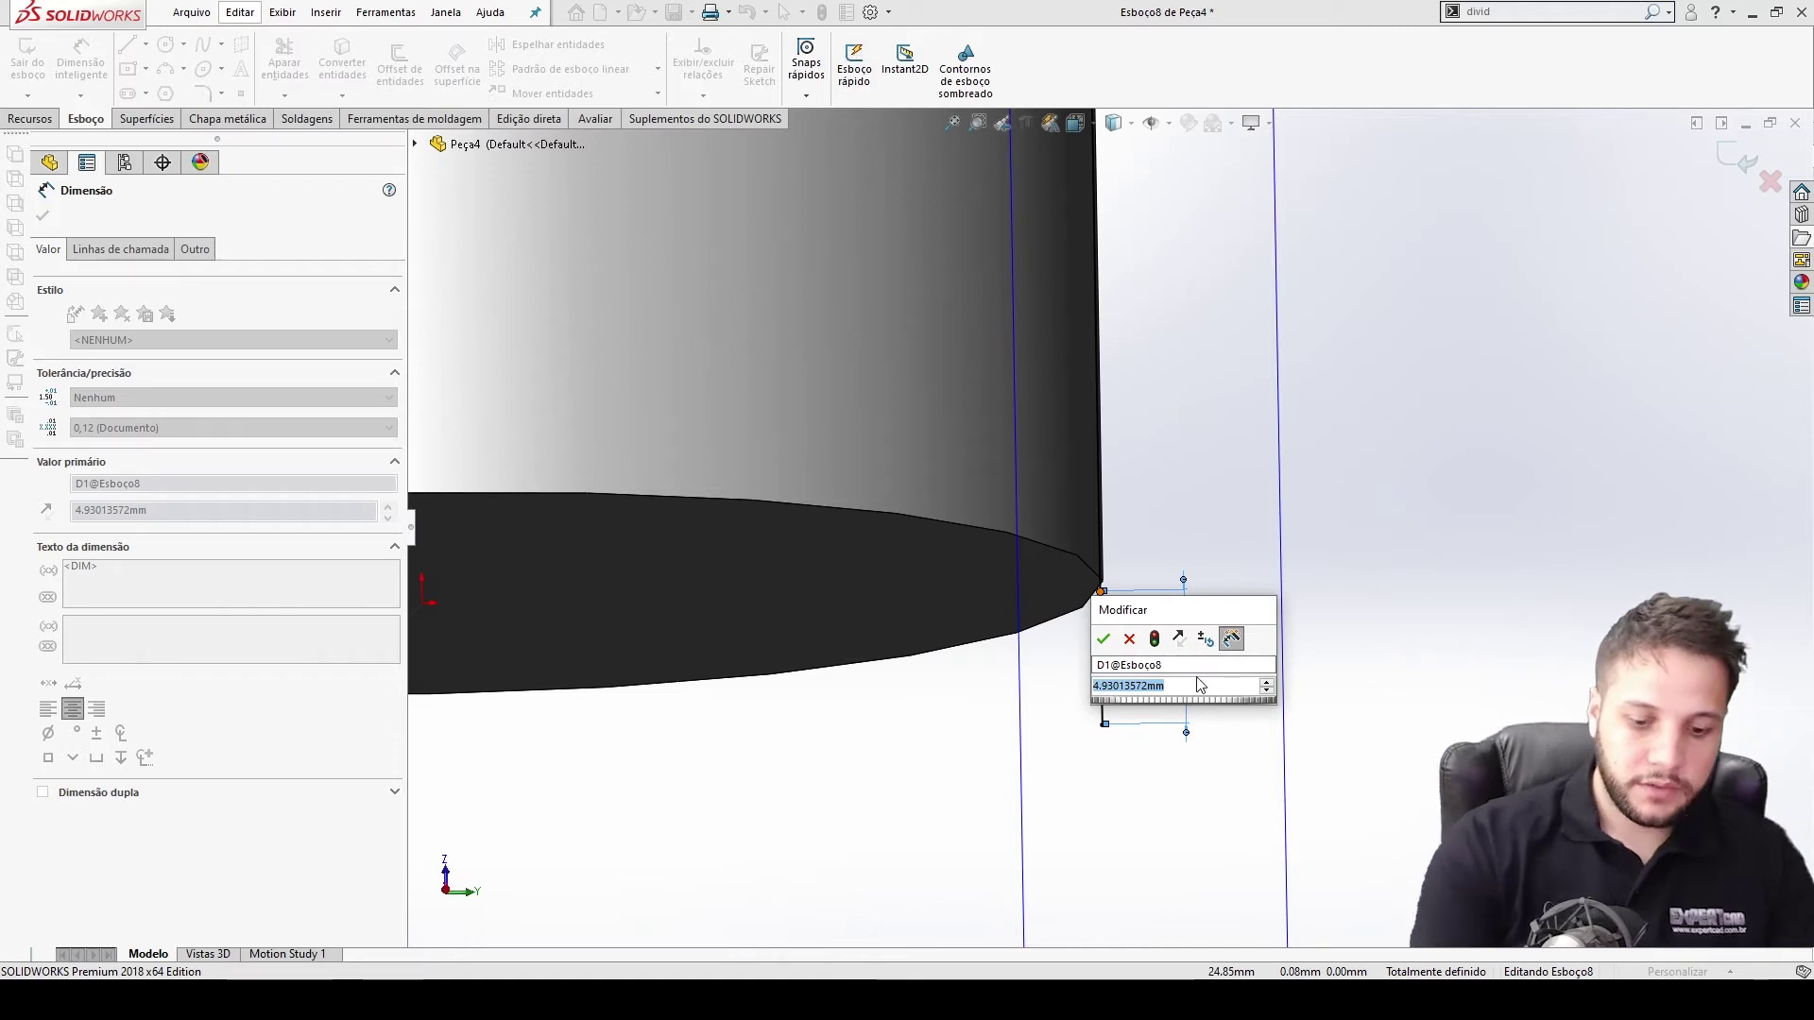
text(5)
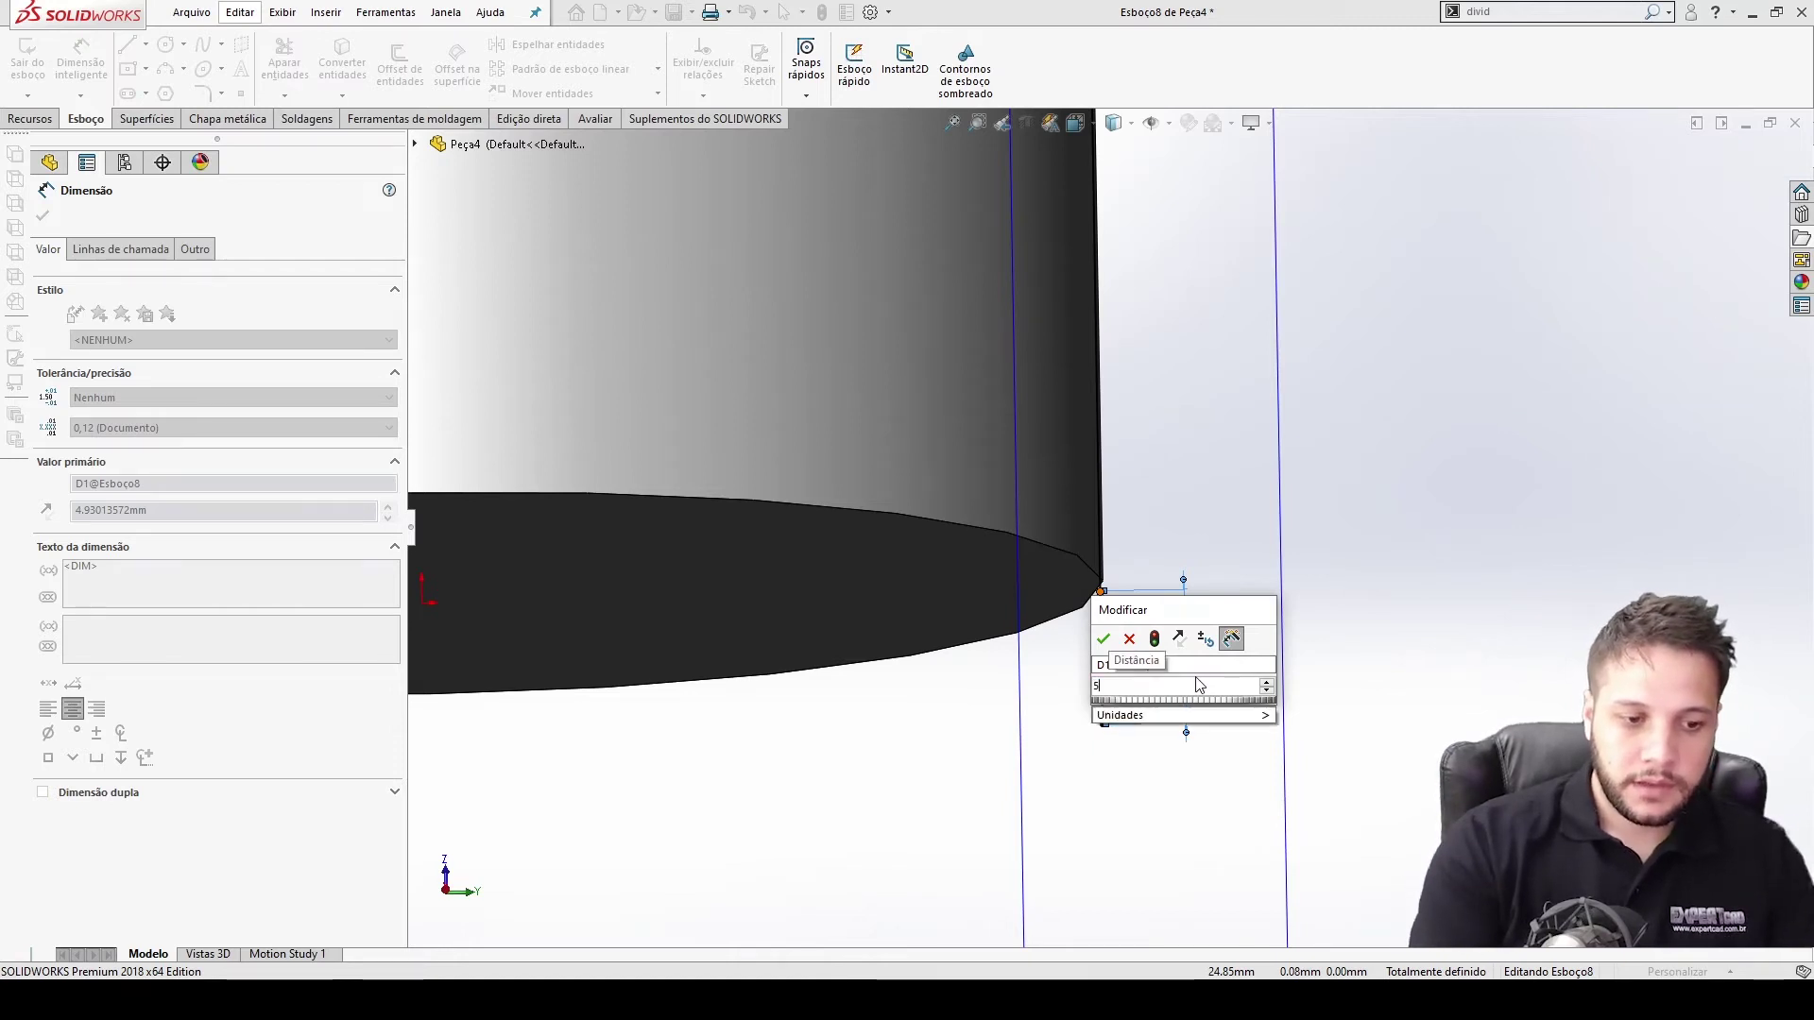
key(Return)
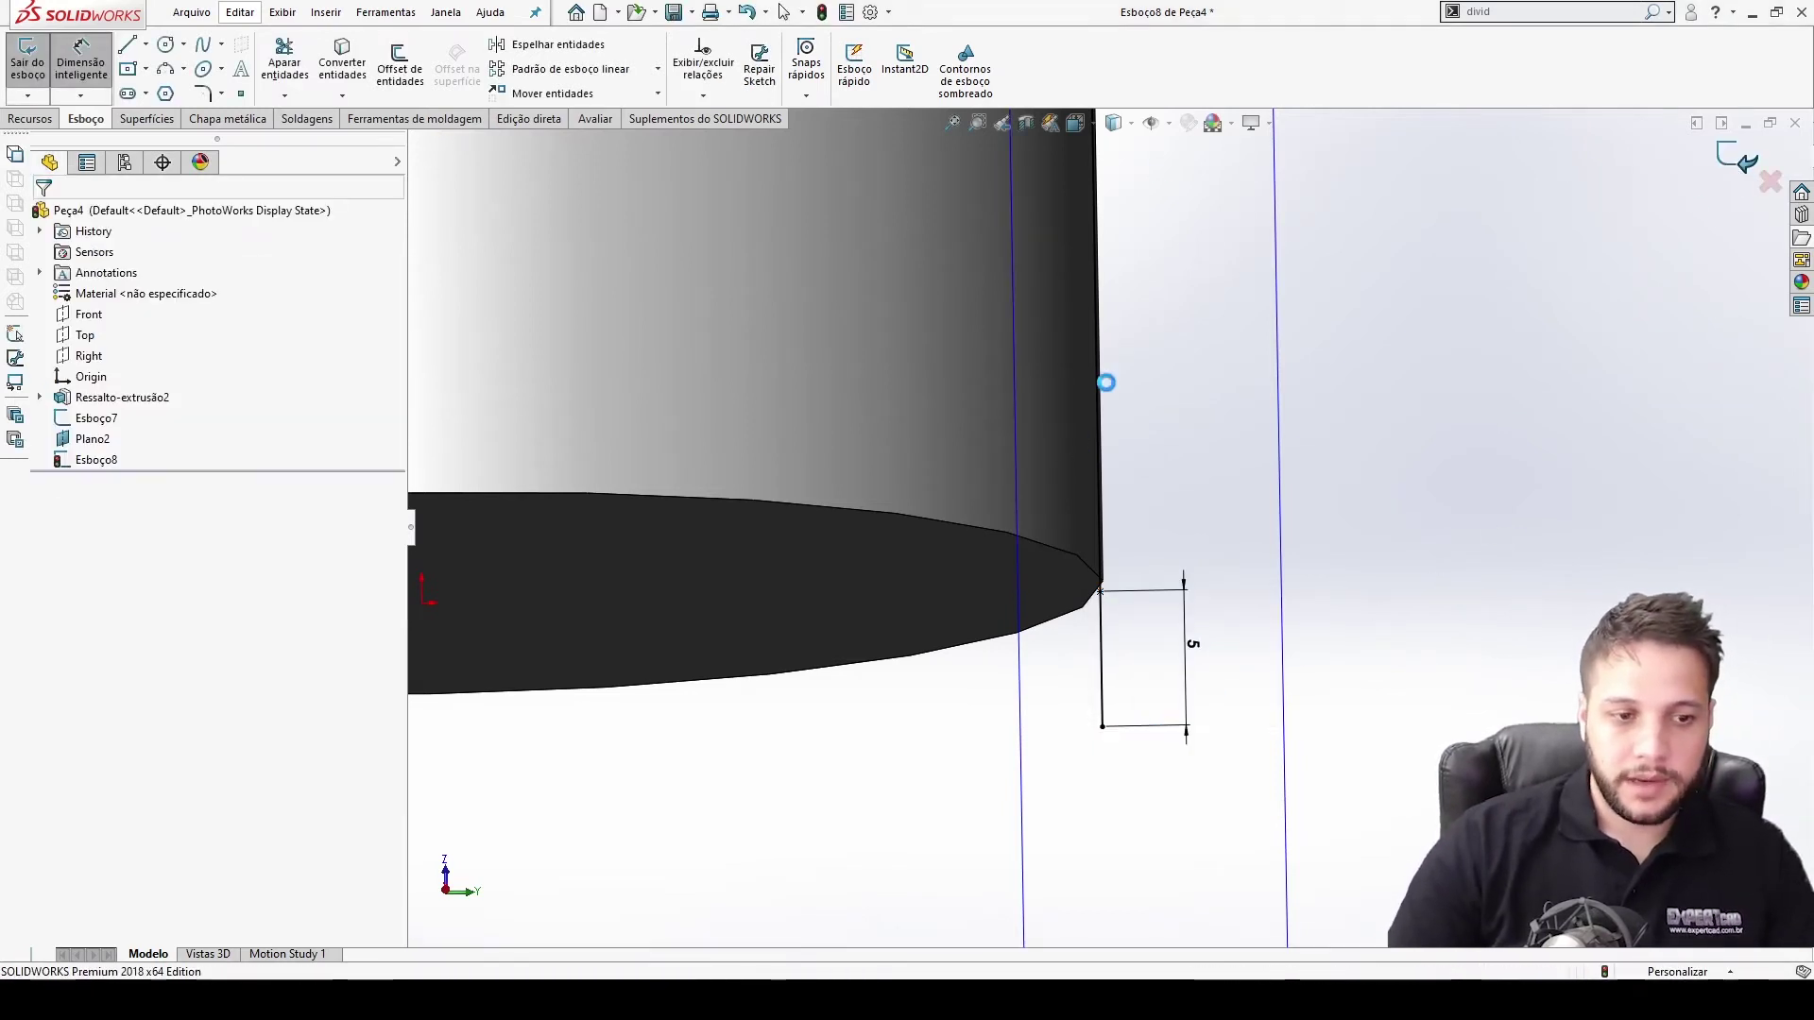
click(1743, 167)
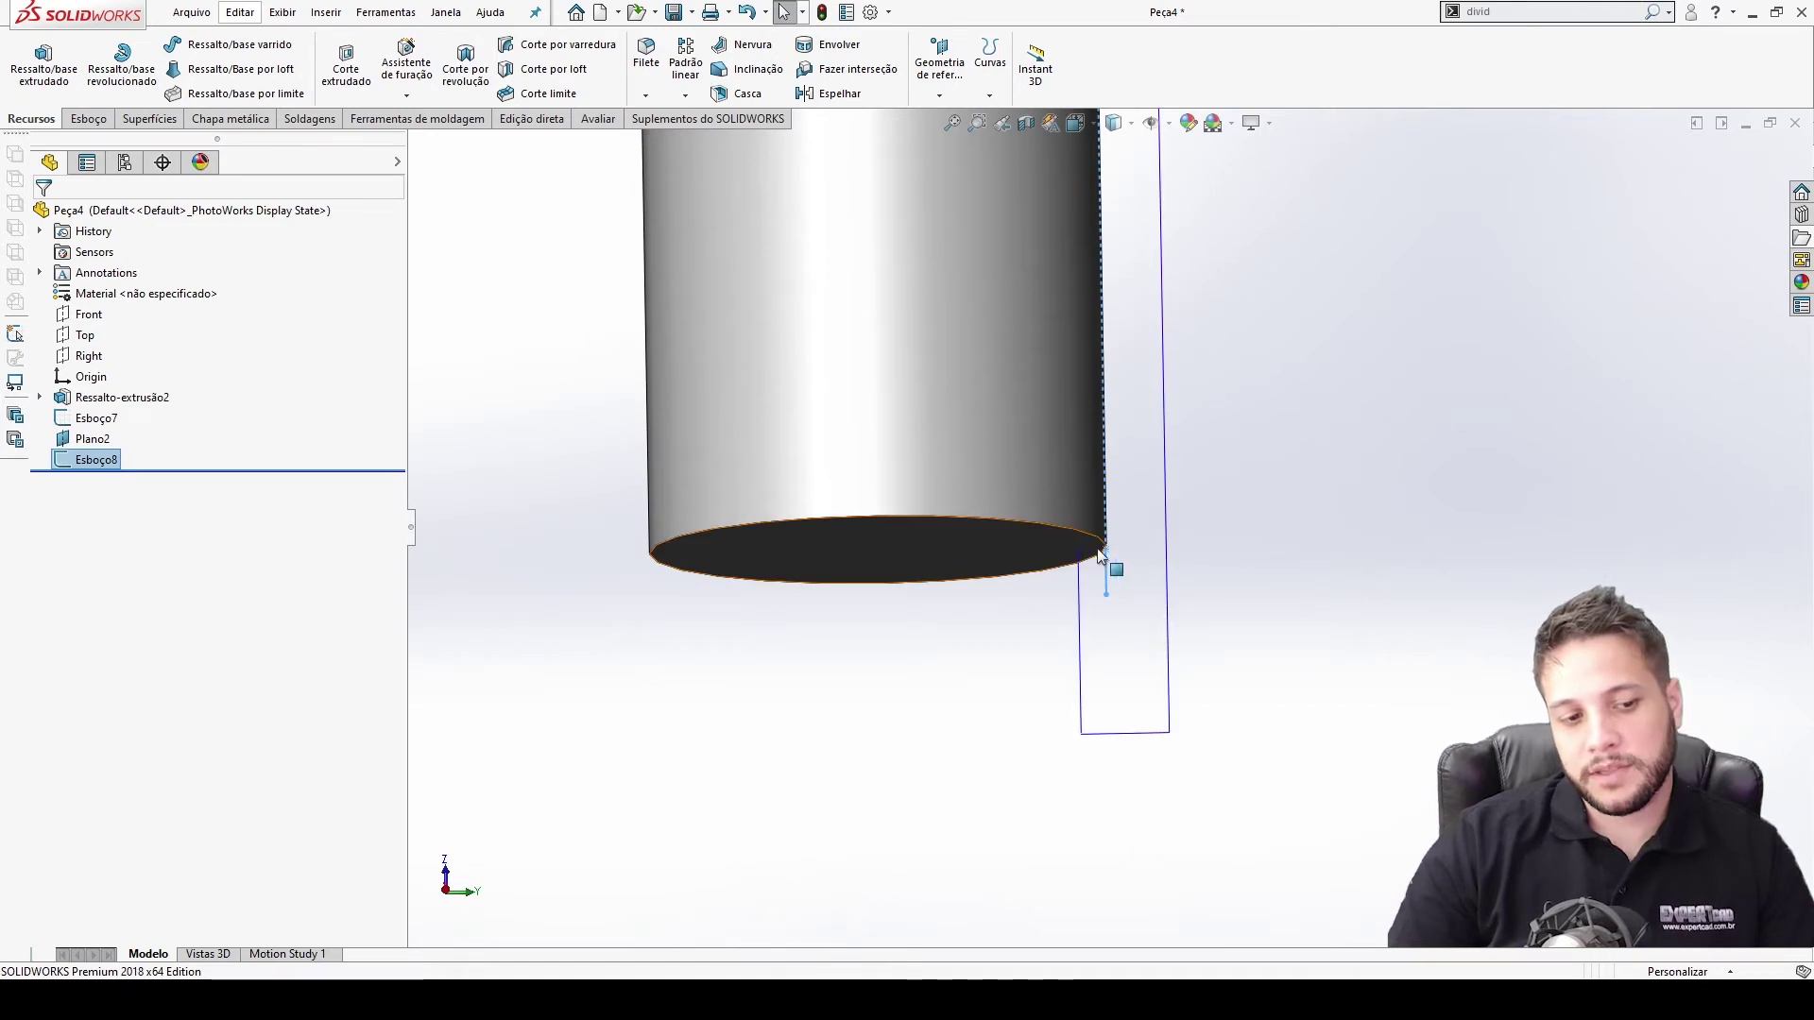
Create a swept cut with the groove sketch Esboço7 as the profile and the line sketch Esboço8 as the path
key(ctrl+7)
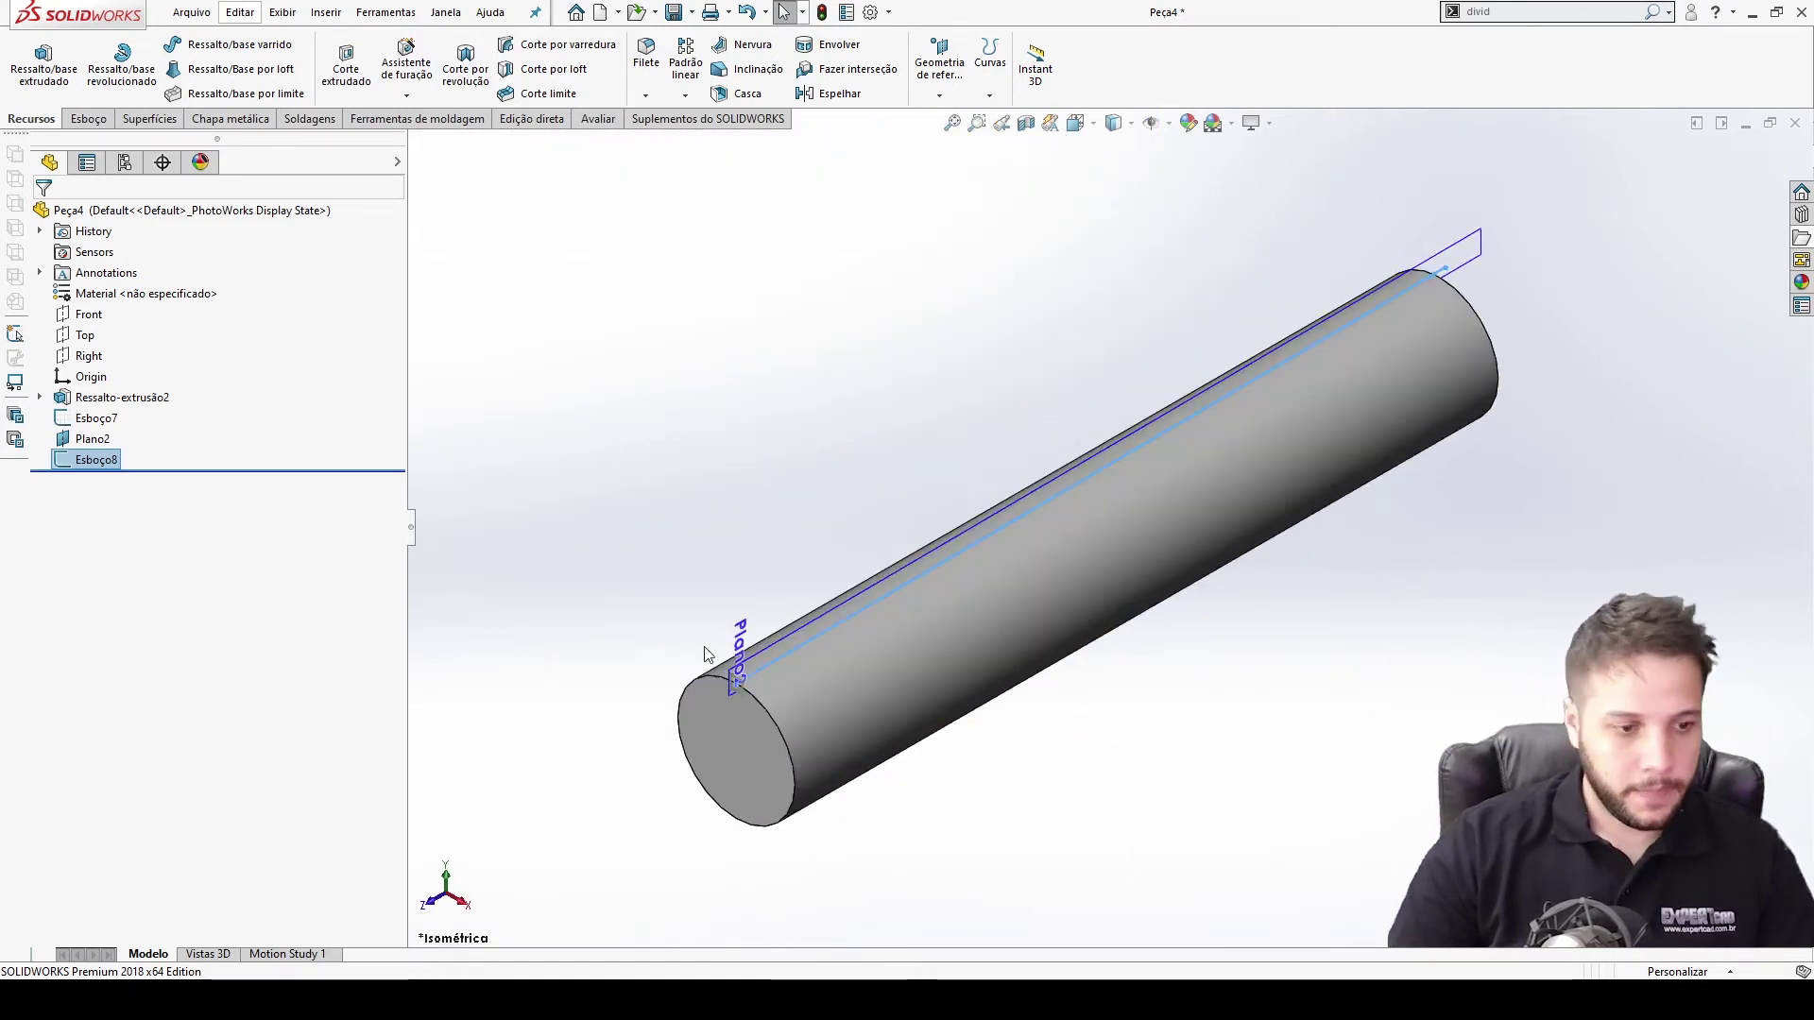
scroll(780, 670, down, 3)
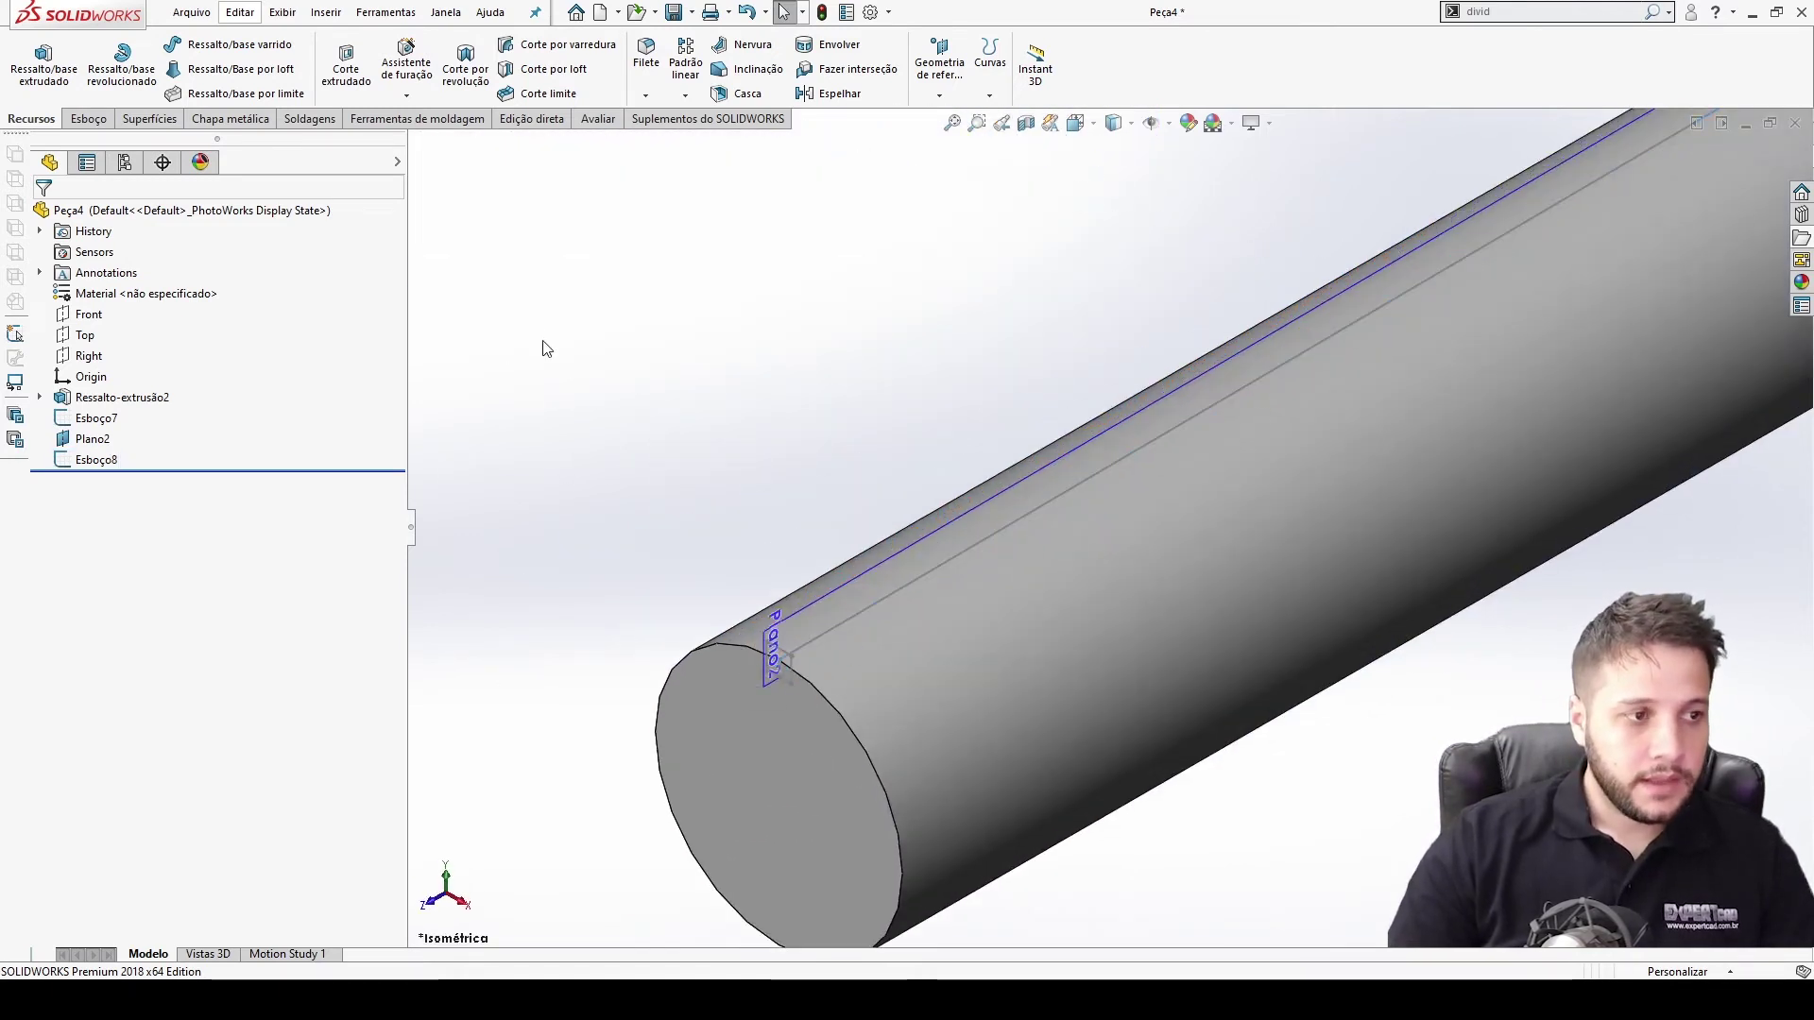
scroll(984, 542, up, 4)
scroll(1011, 559, down, 4)
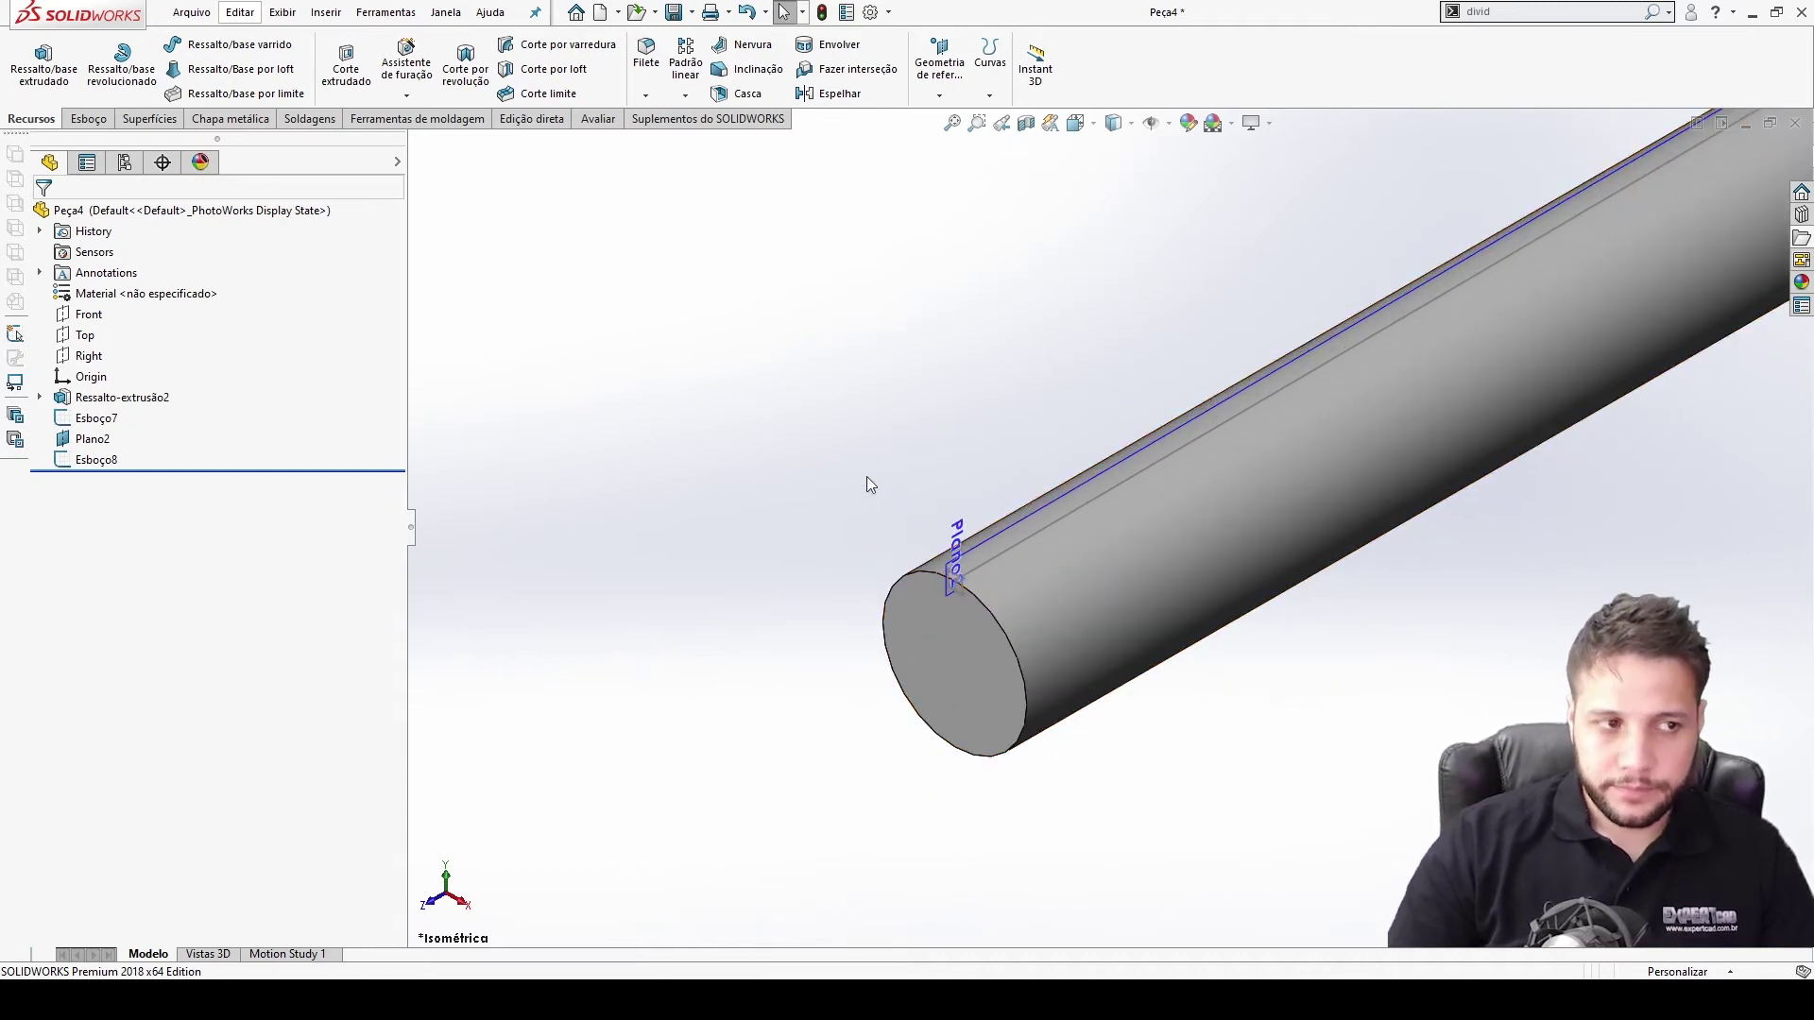
scroll(1045, 523, up, 3)
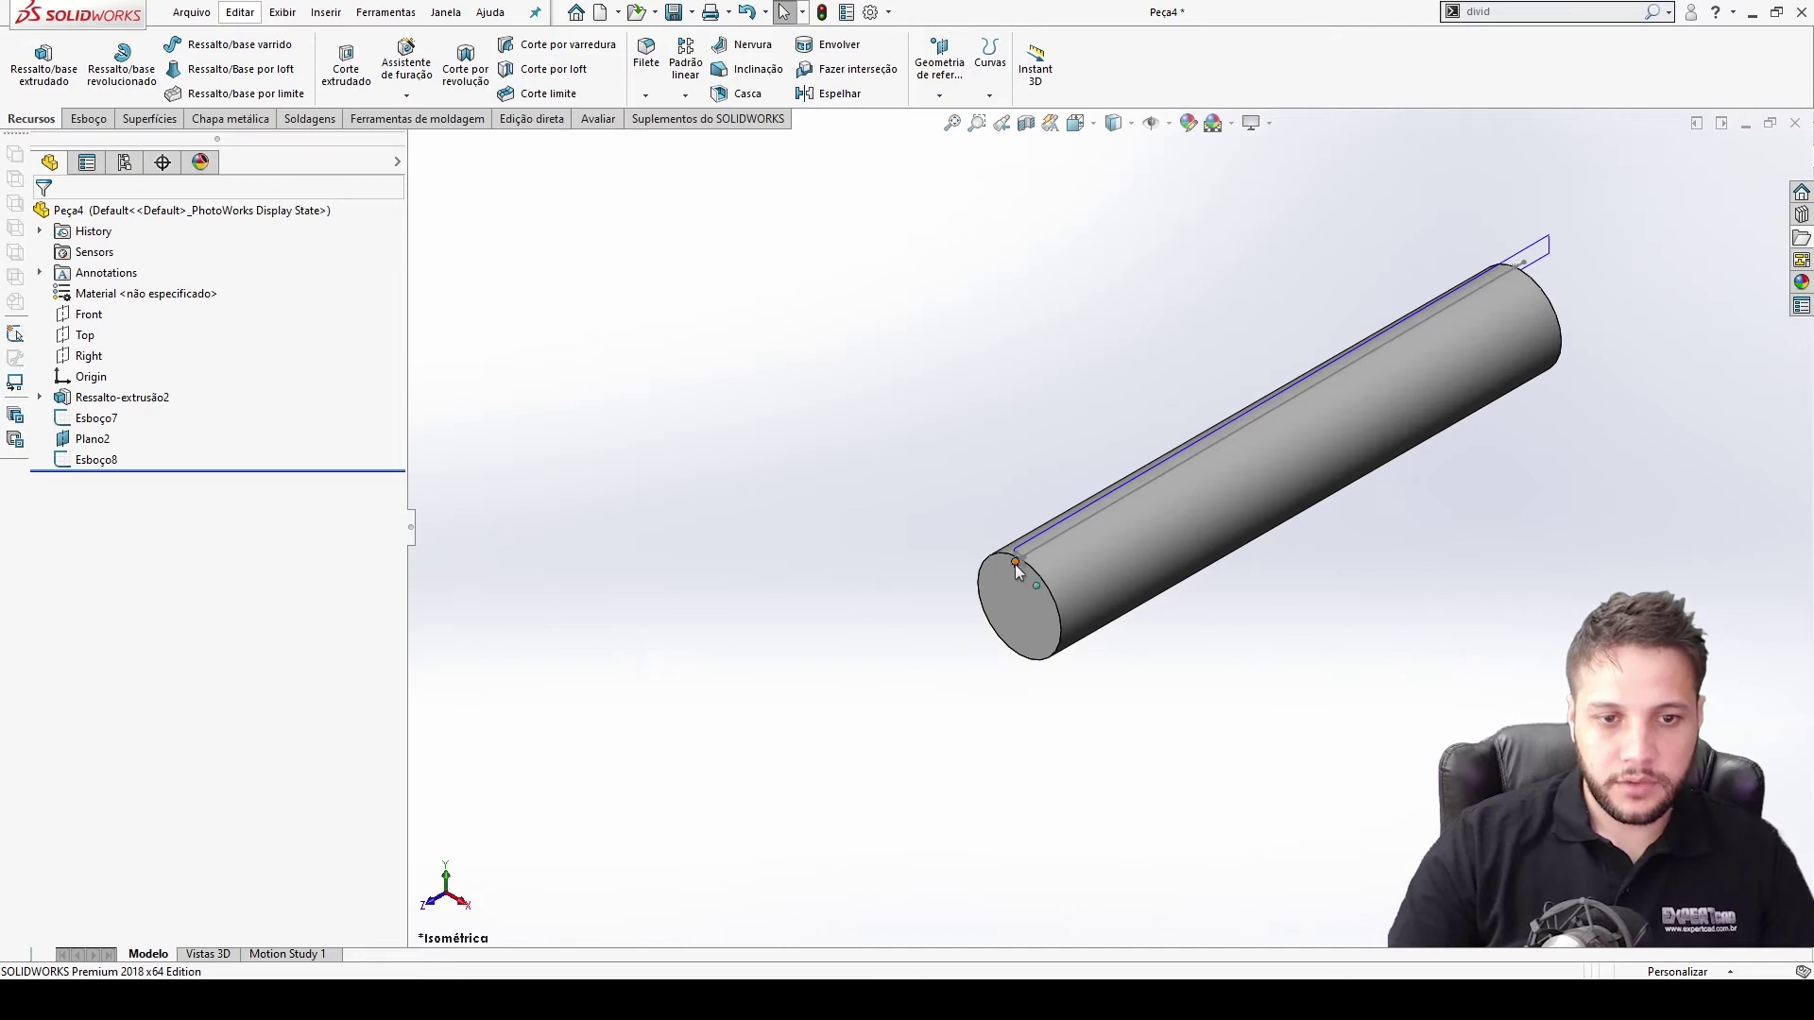
scroll(1162, 472, down, 3)
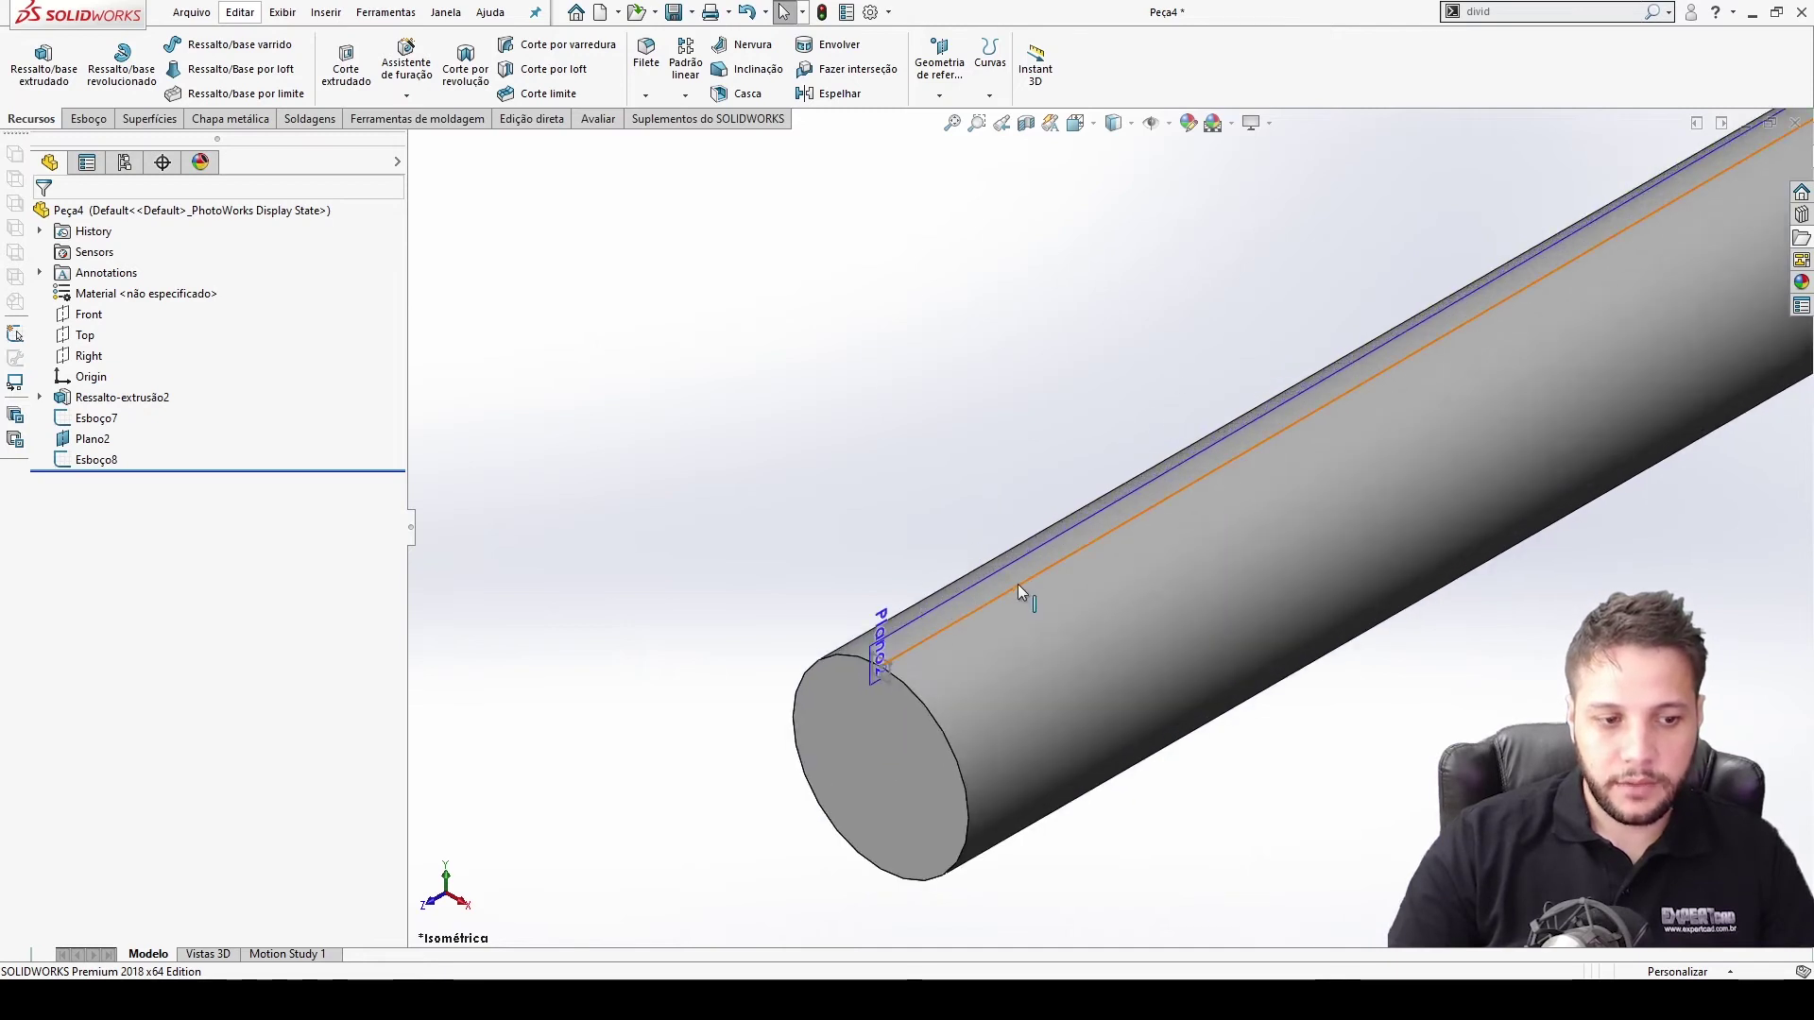
scroll(1045, 402, up, 3)
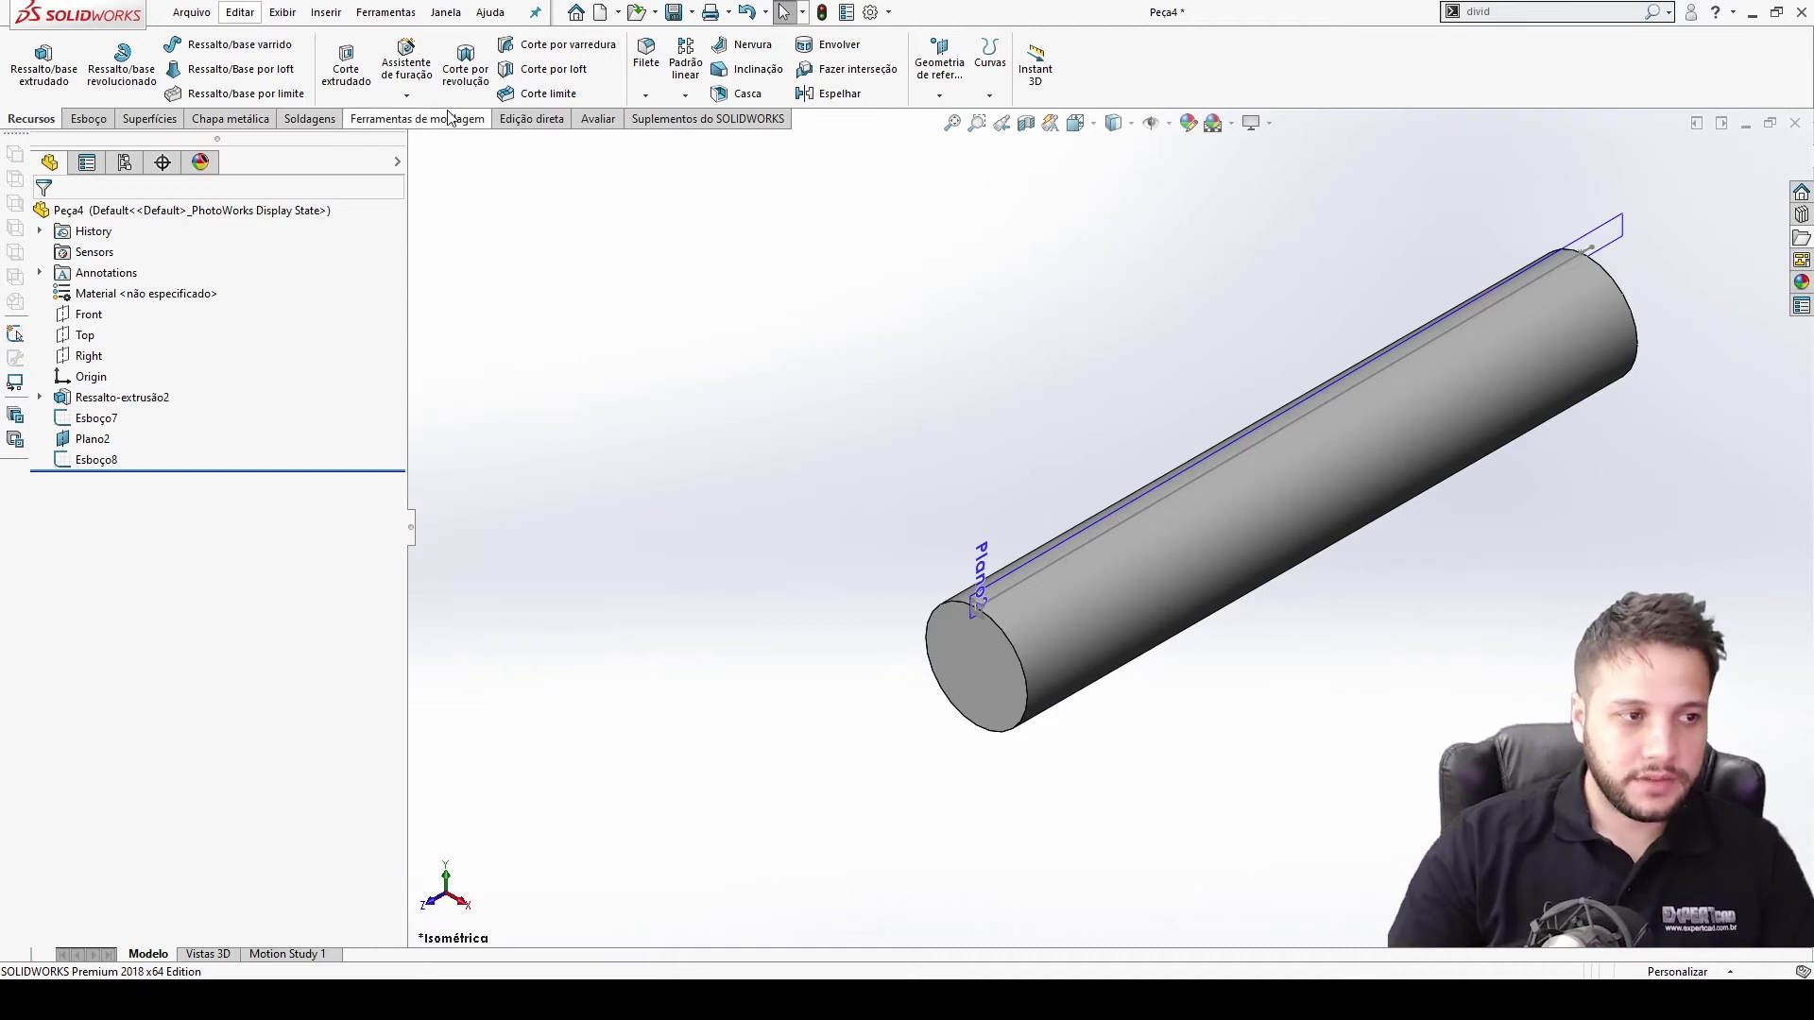
click(559, 44)
scroll(987, 576, down, 3)
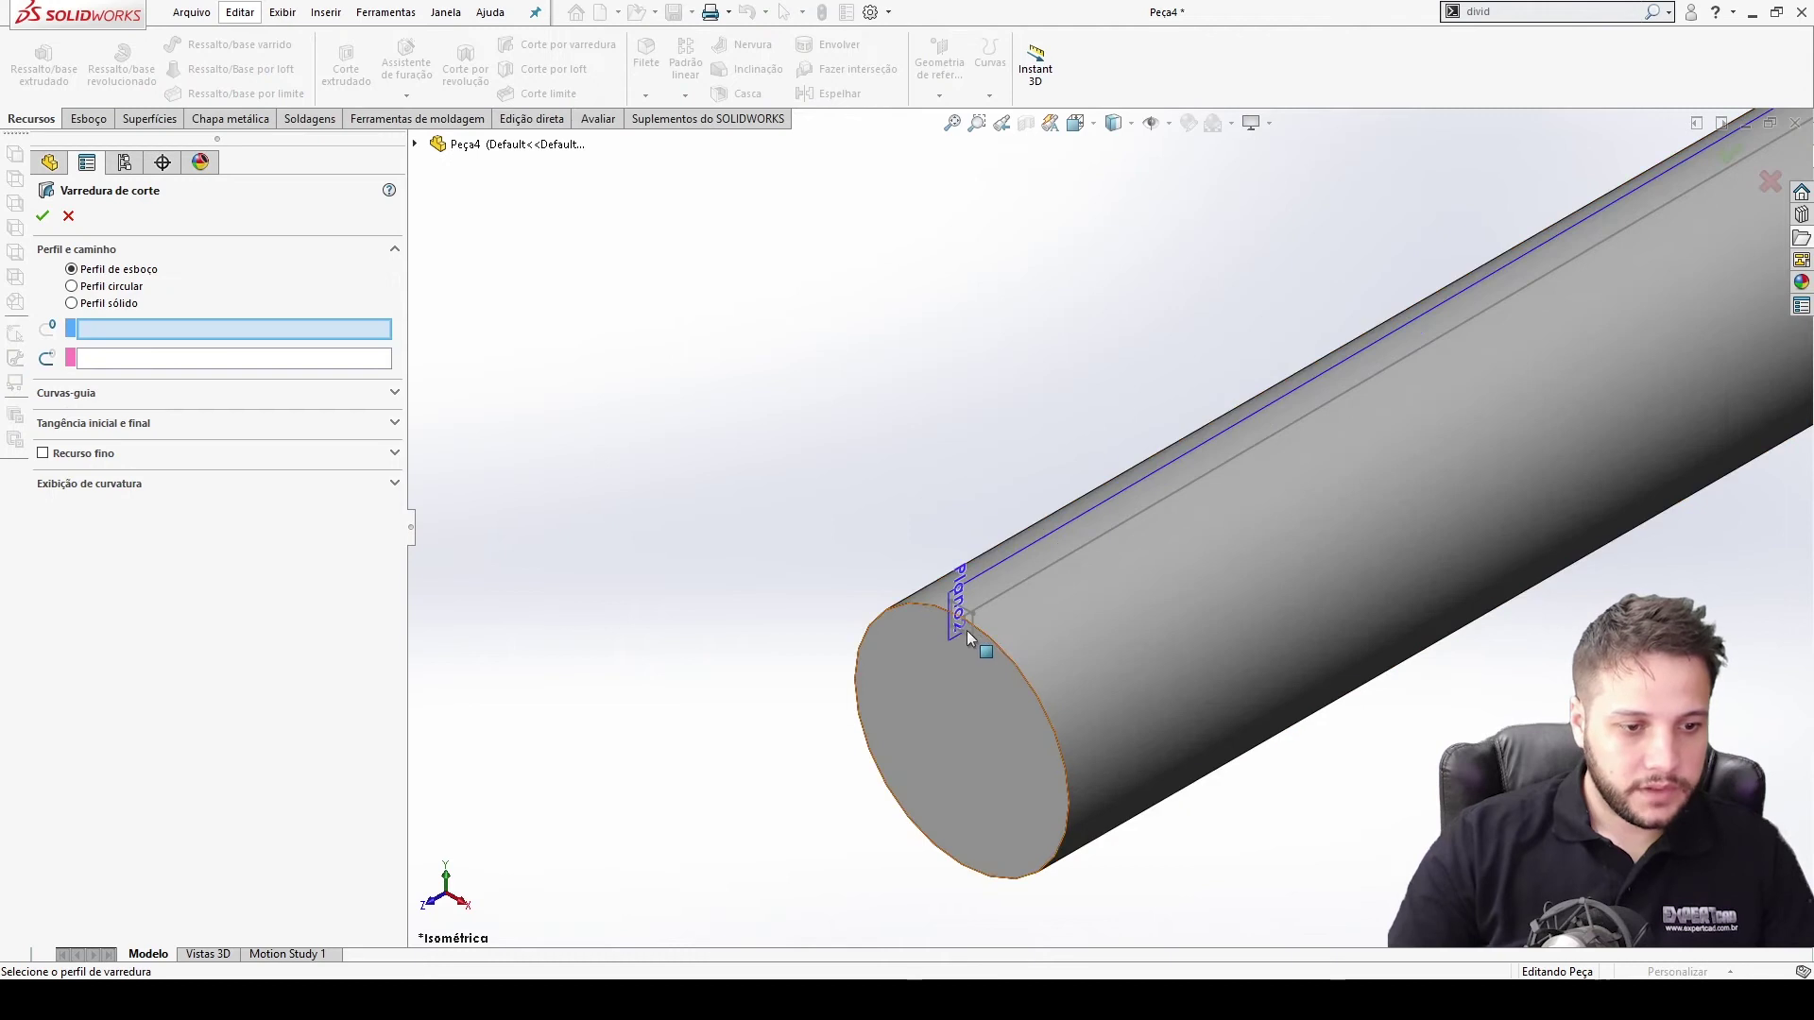
click(971, 626)
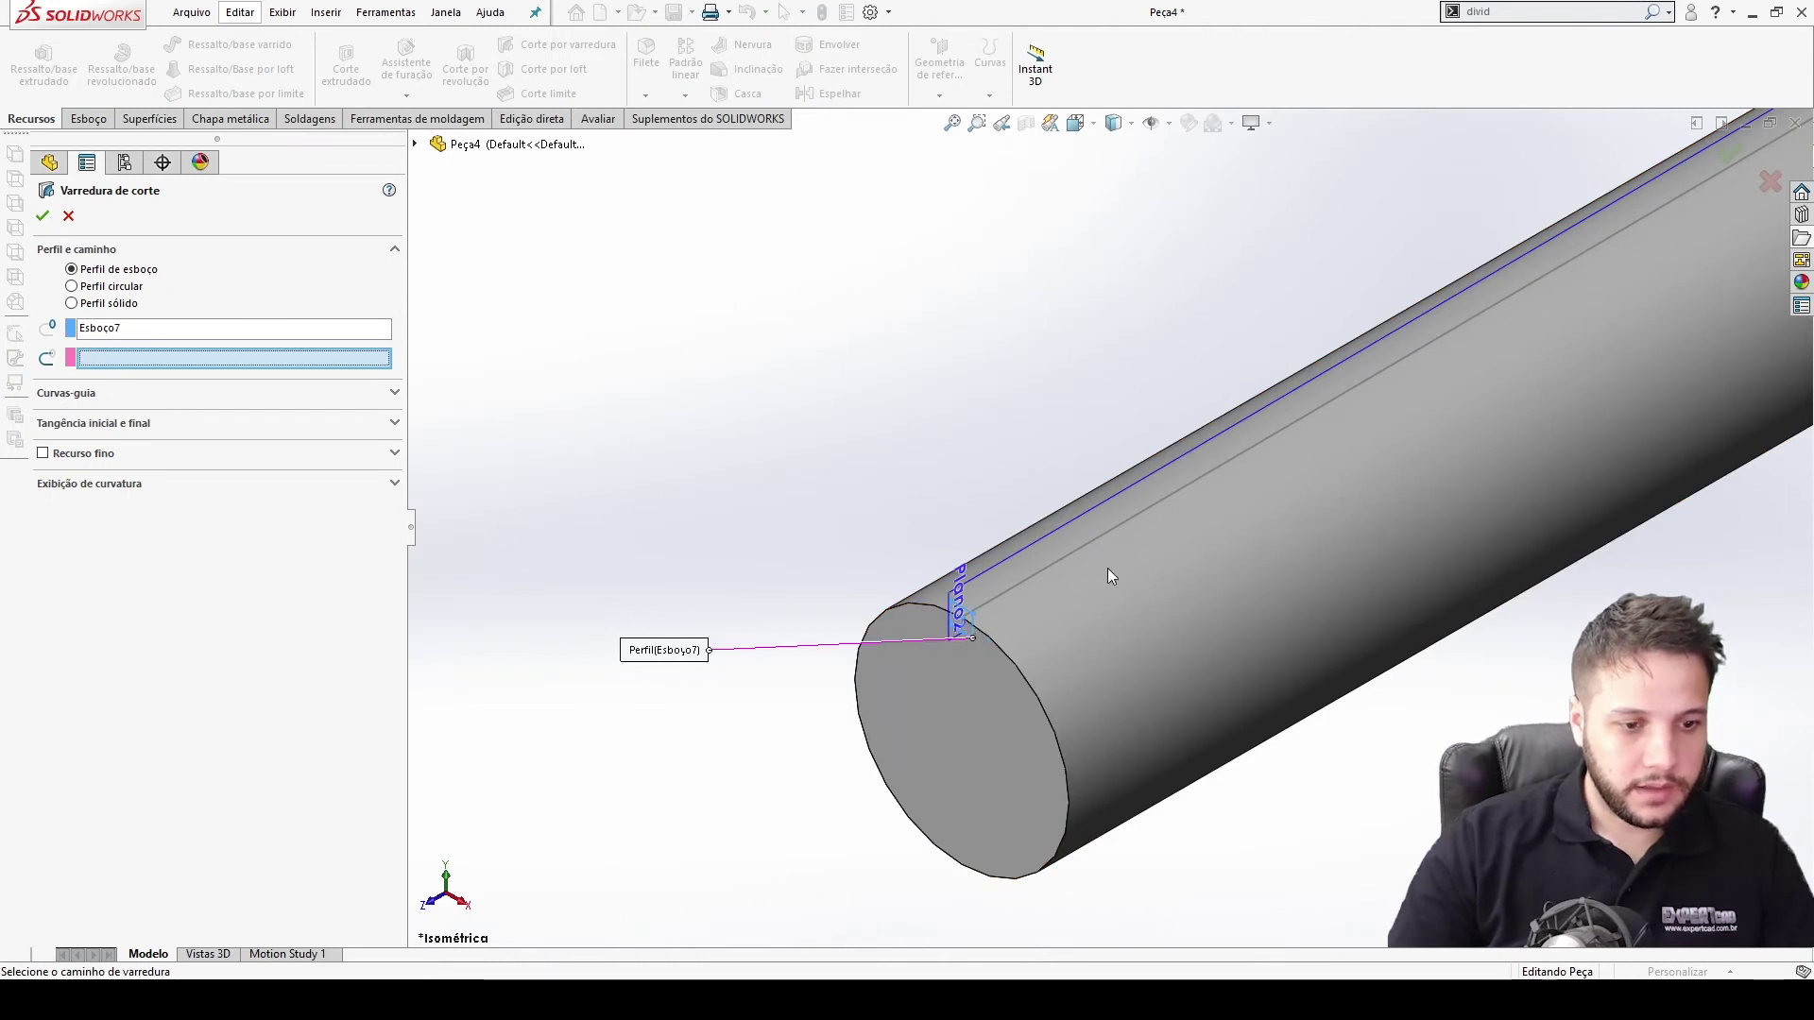
click(1087, 548)
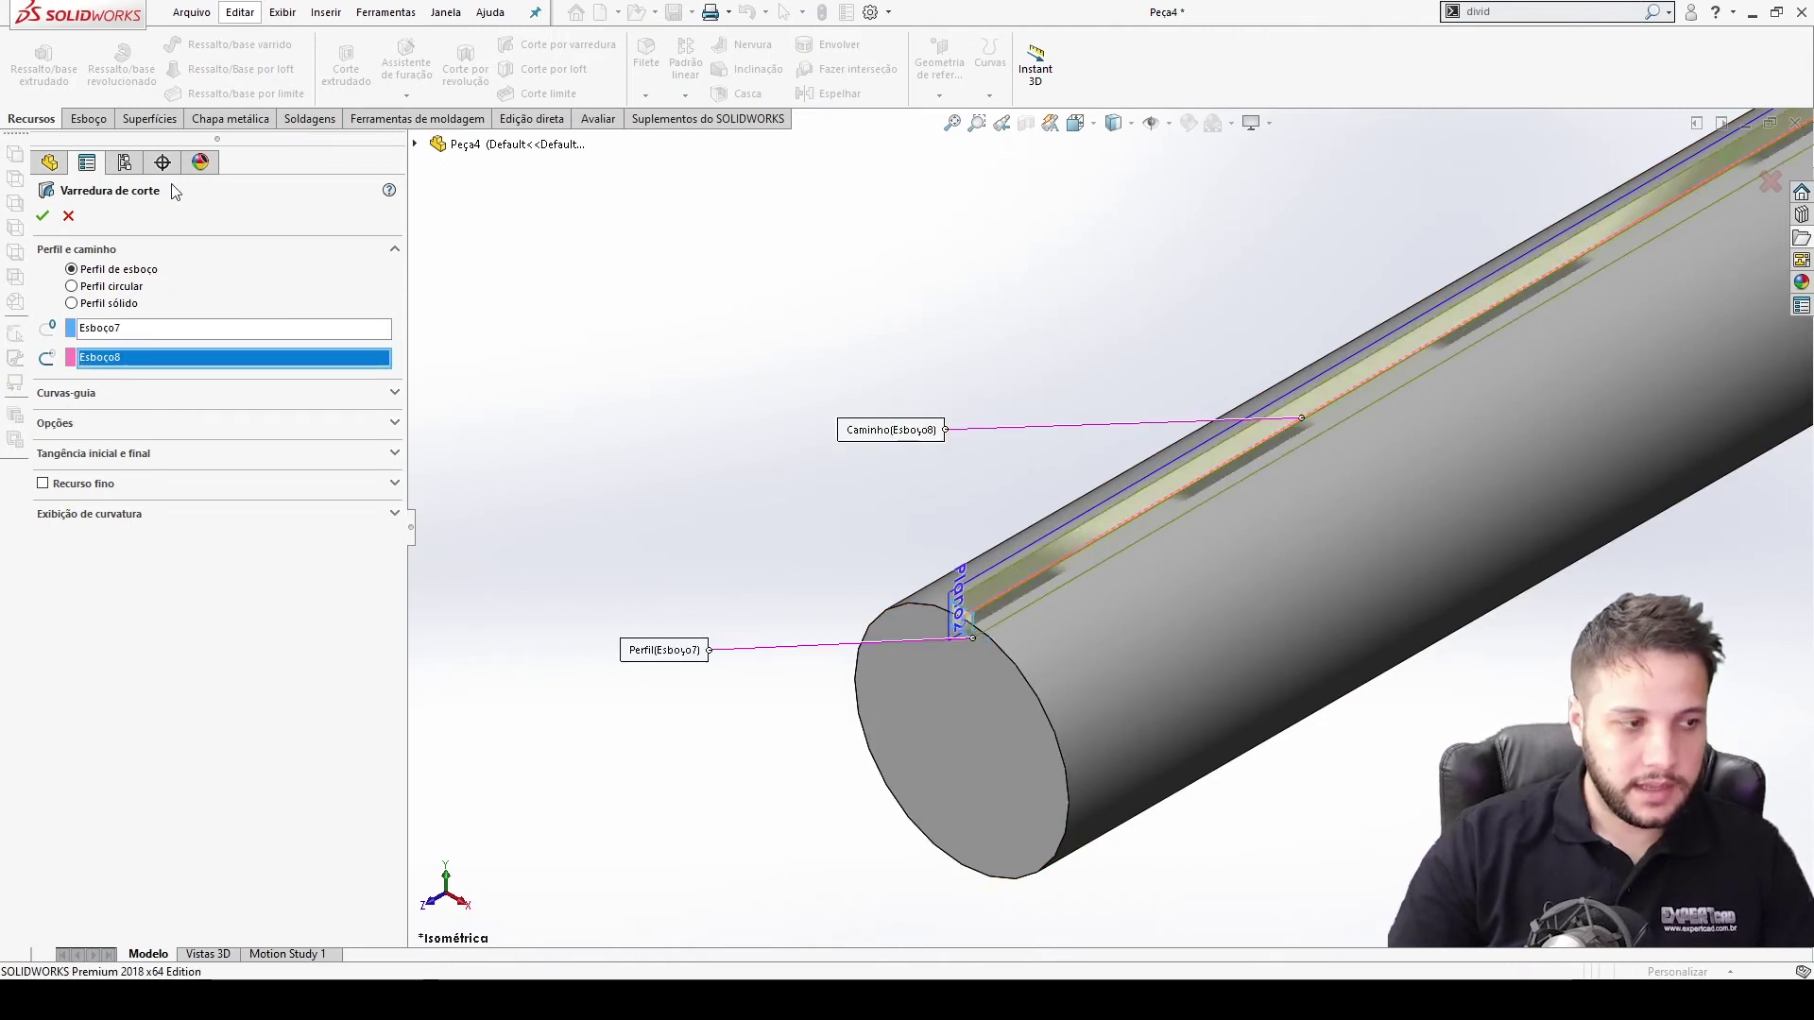
click(42, 216)
Examine the swept groove from above and at the shaft's rear end face, checking its offset from one end to the other
key(ctrl+5)
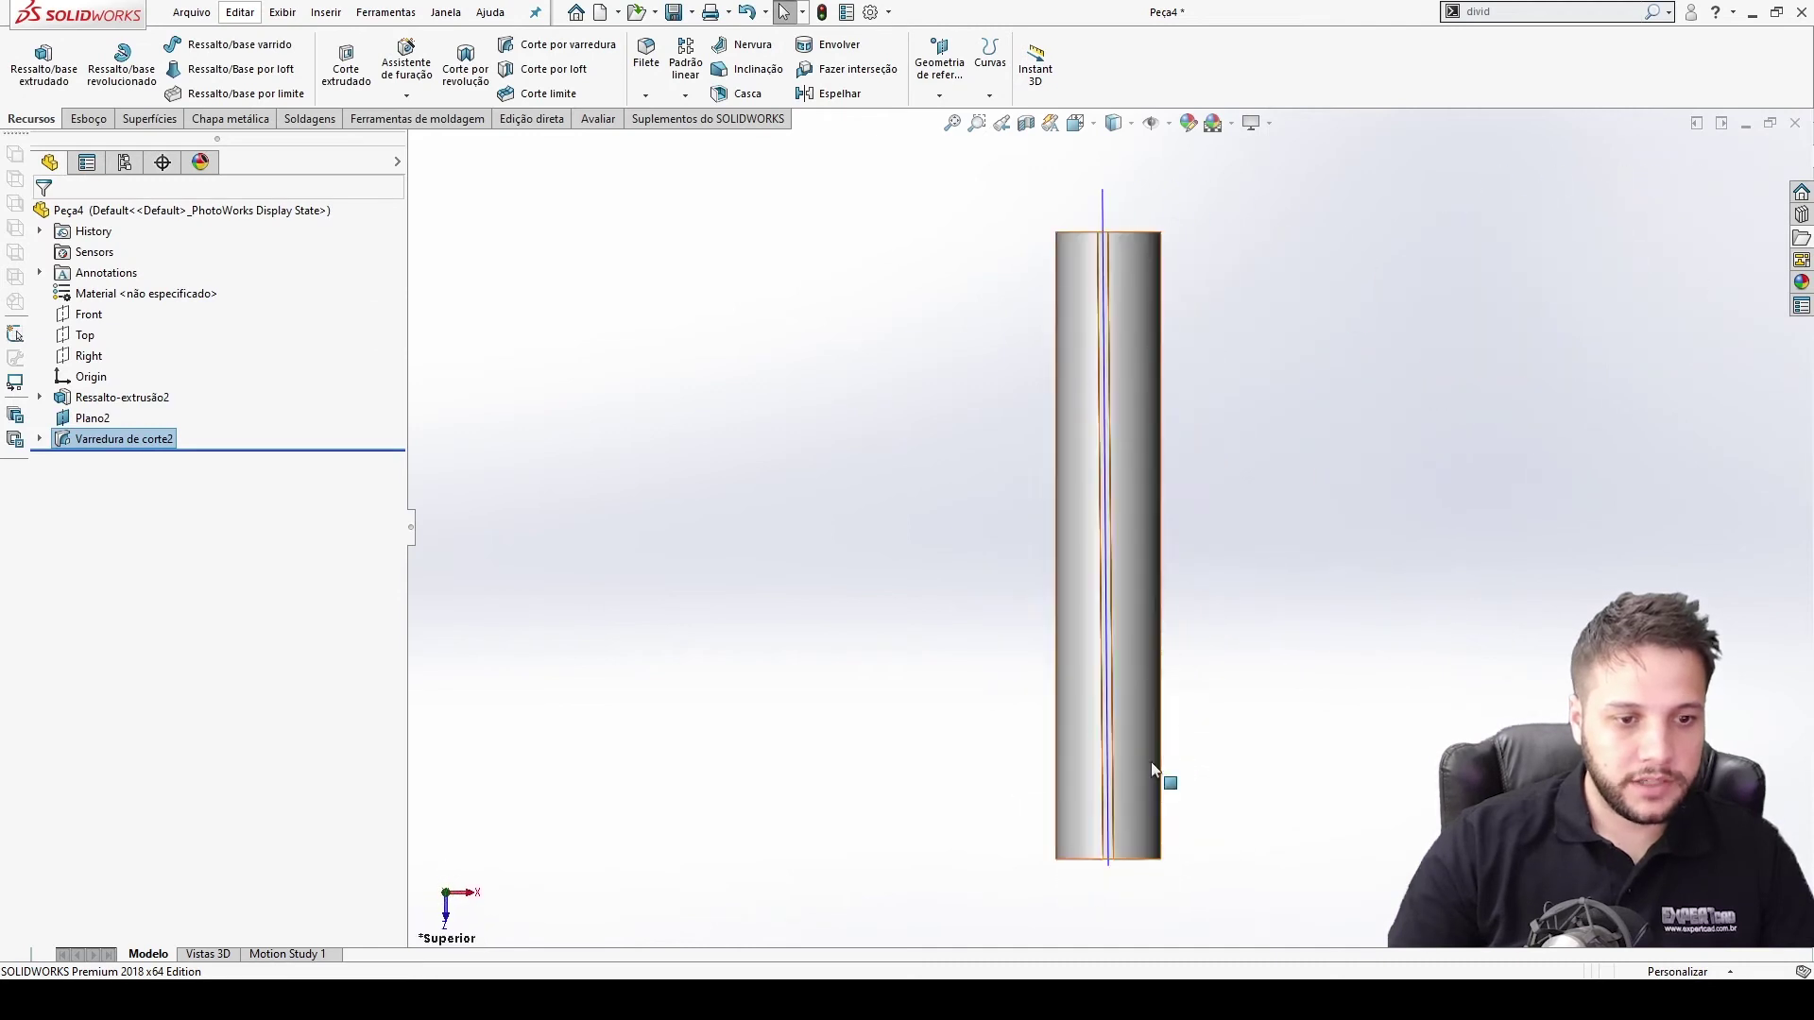
middle_drag(1170, 283, 1277, 274)
click(1249, 297)
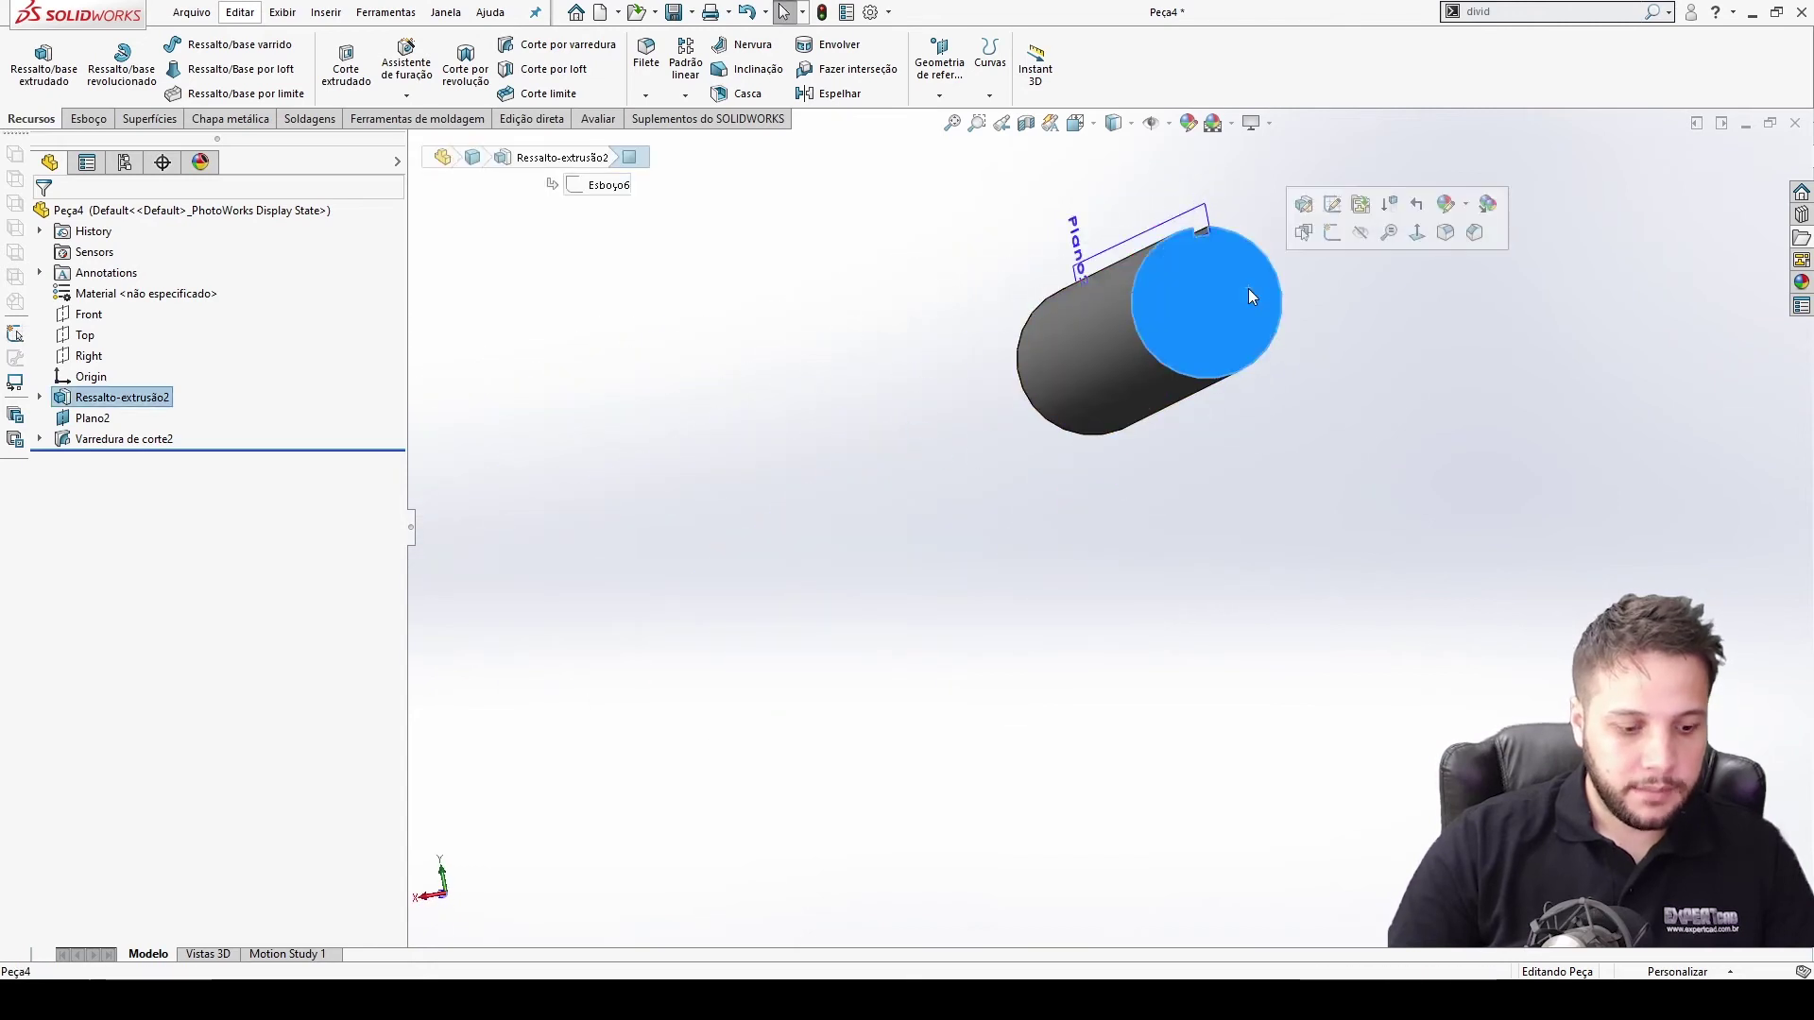
key(ctrl+8)
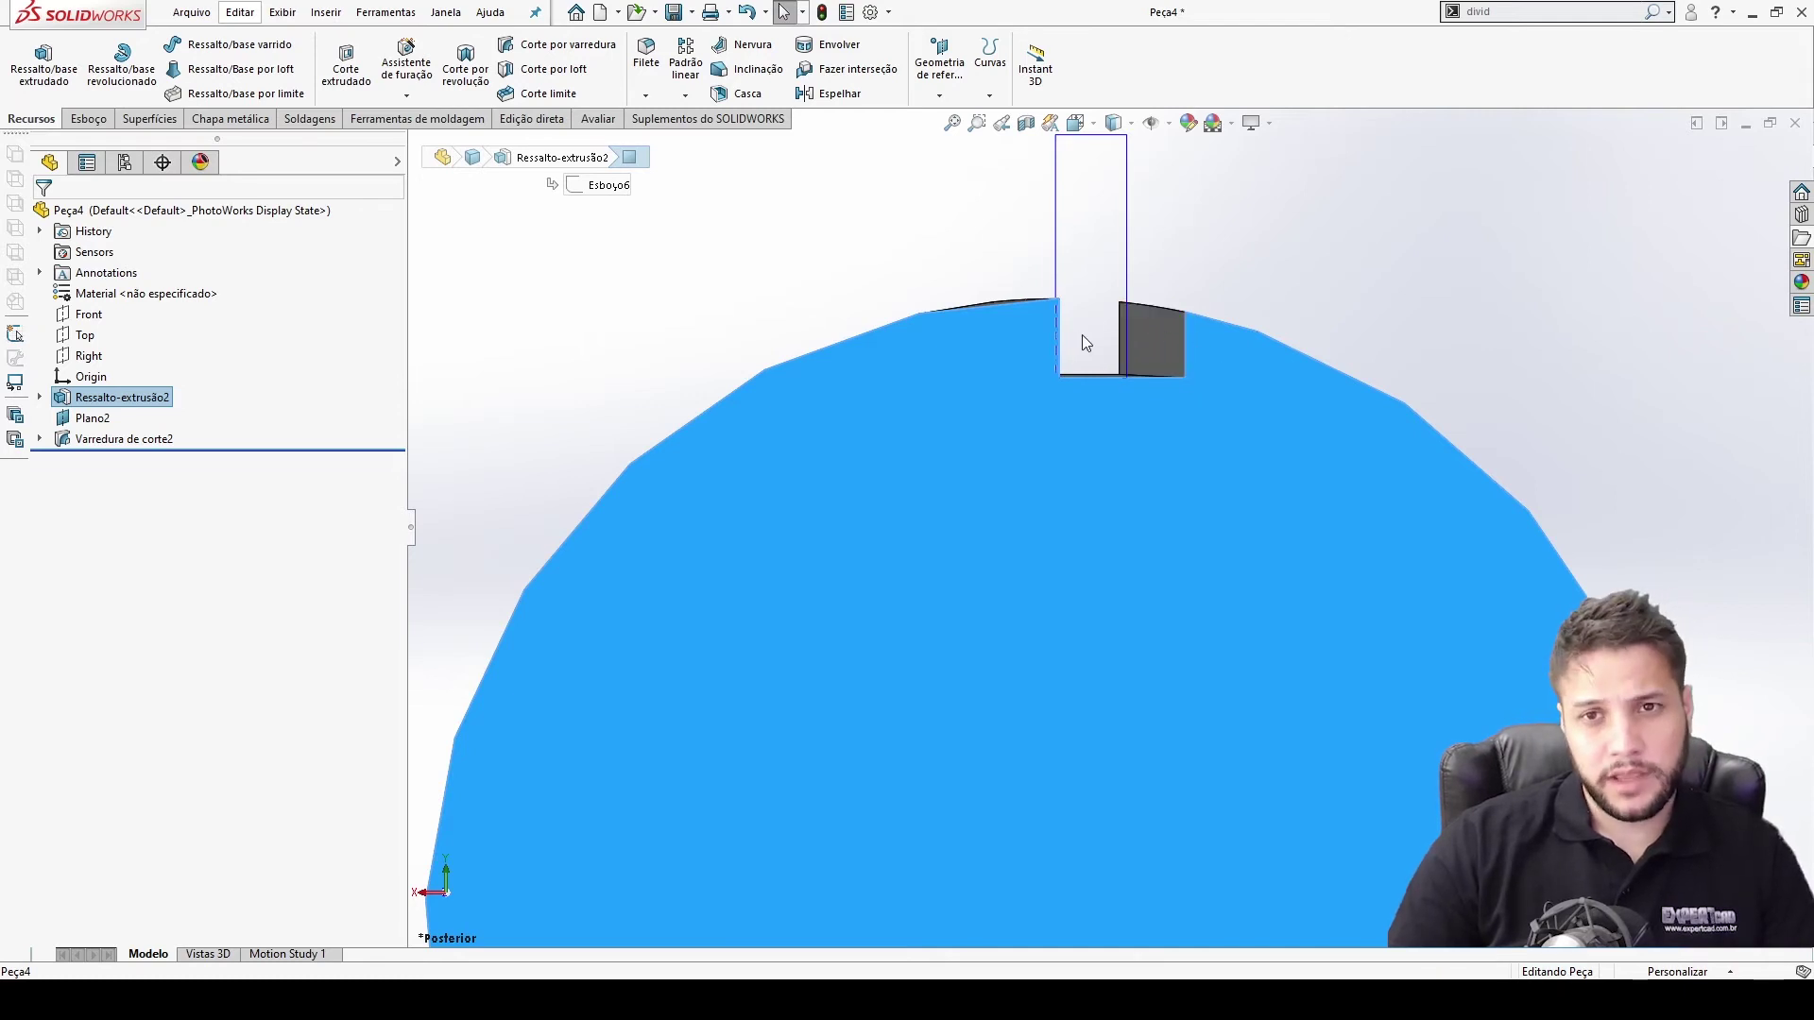
scroll(1115, 360, down, 2)
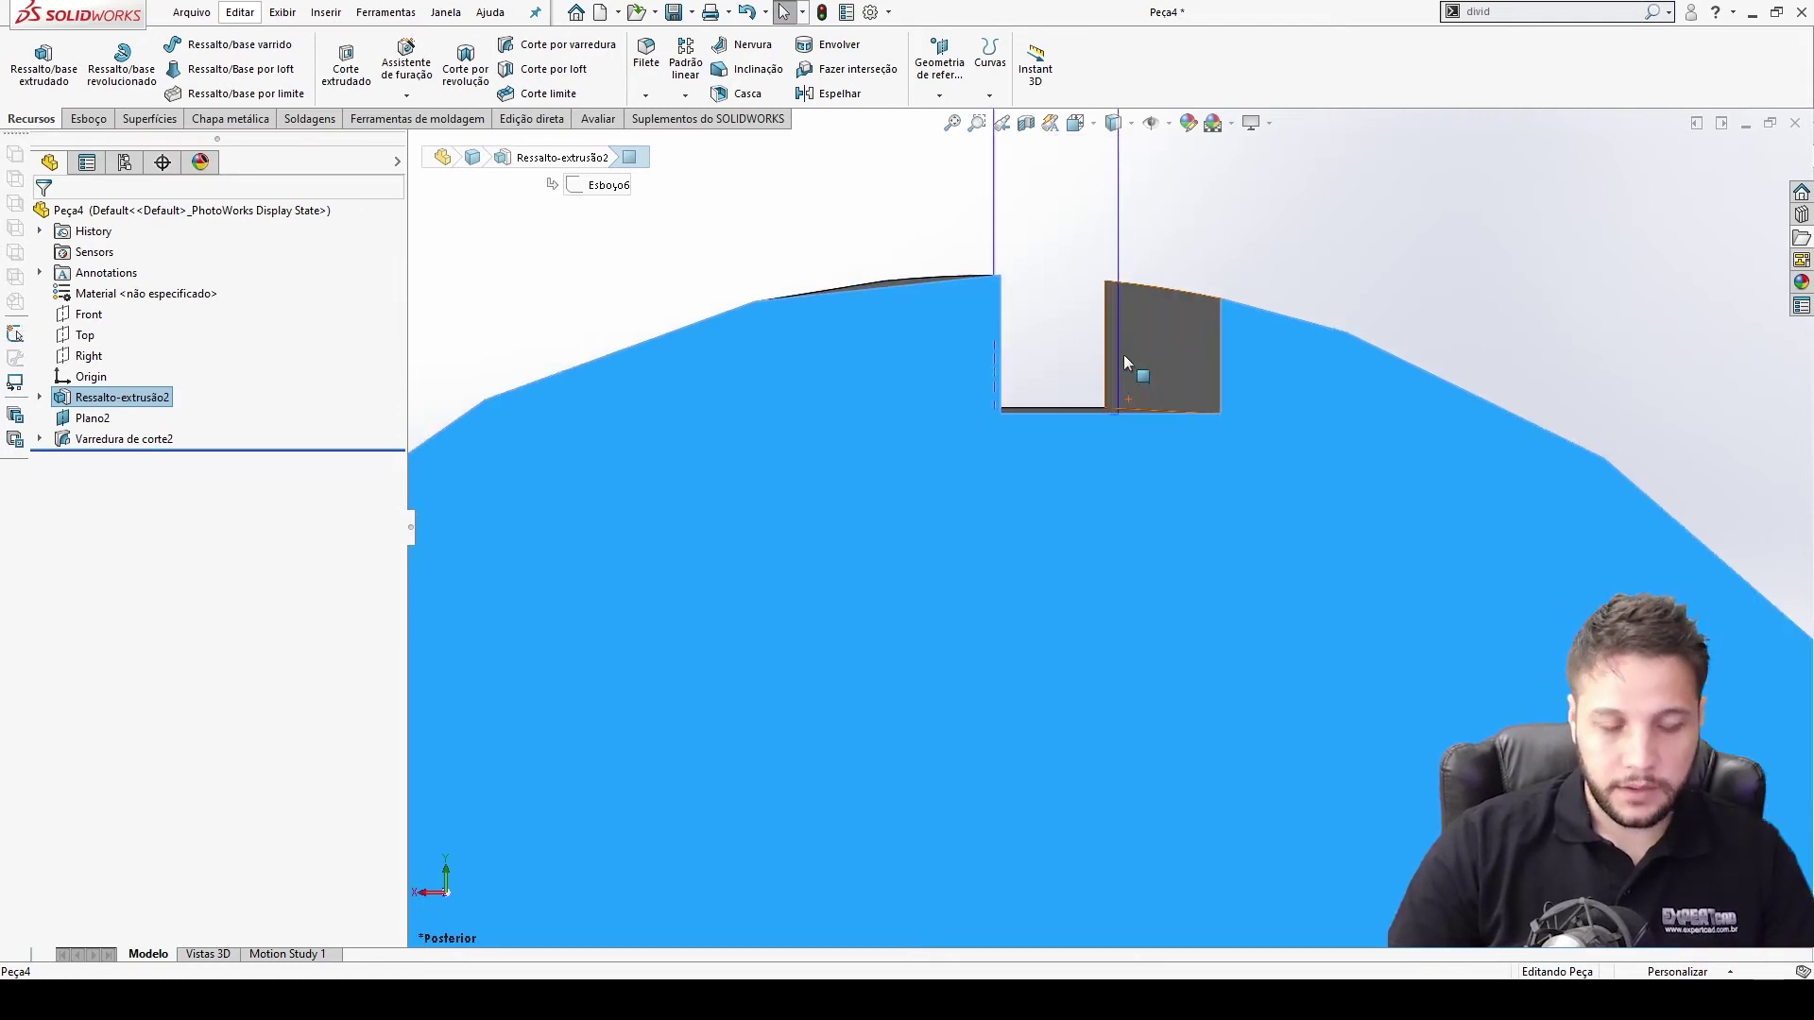
scroll(1157, 415, up, 5)
middle_drag(1096, 491, 1098, 379)
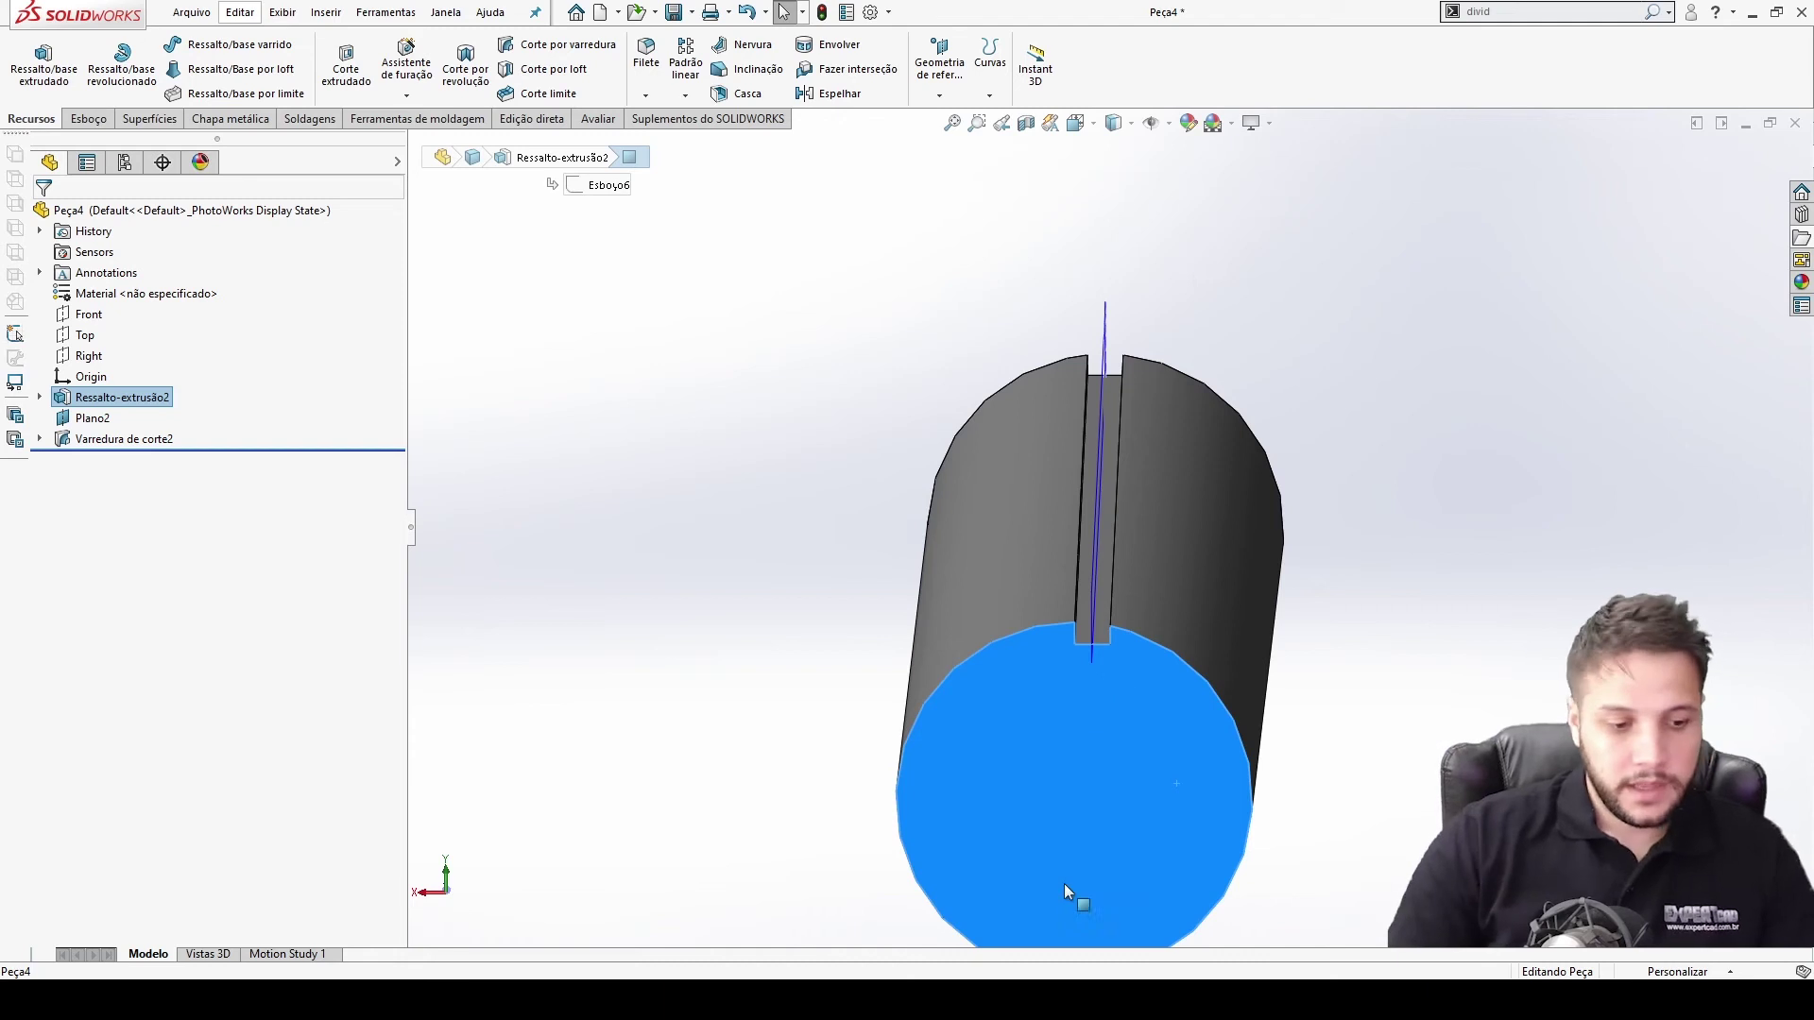
key(alt+Tab)
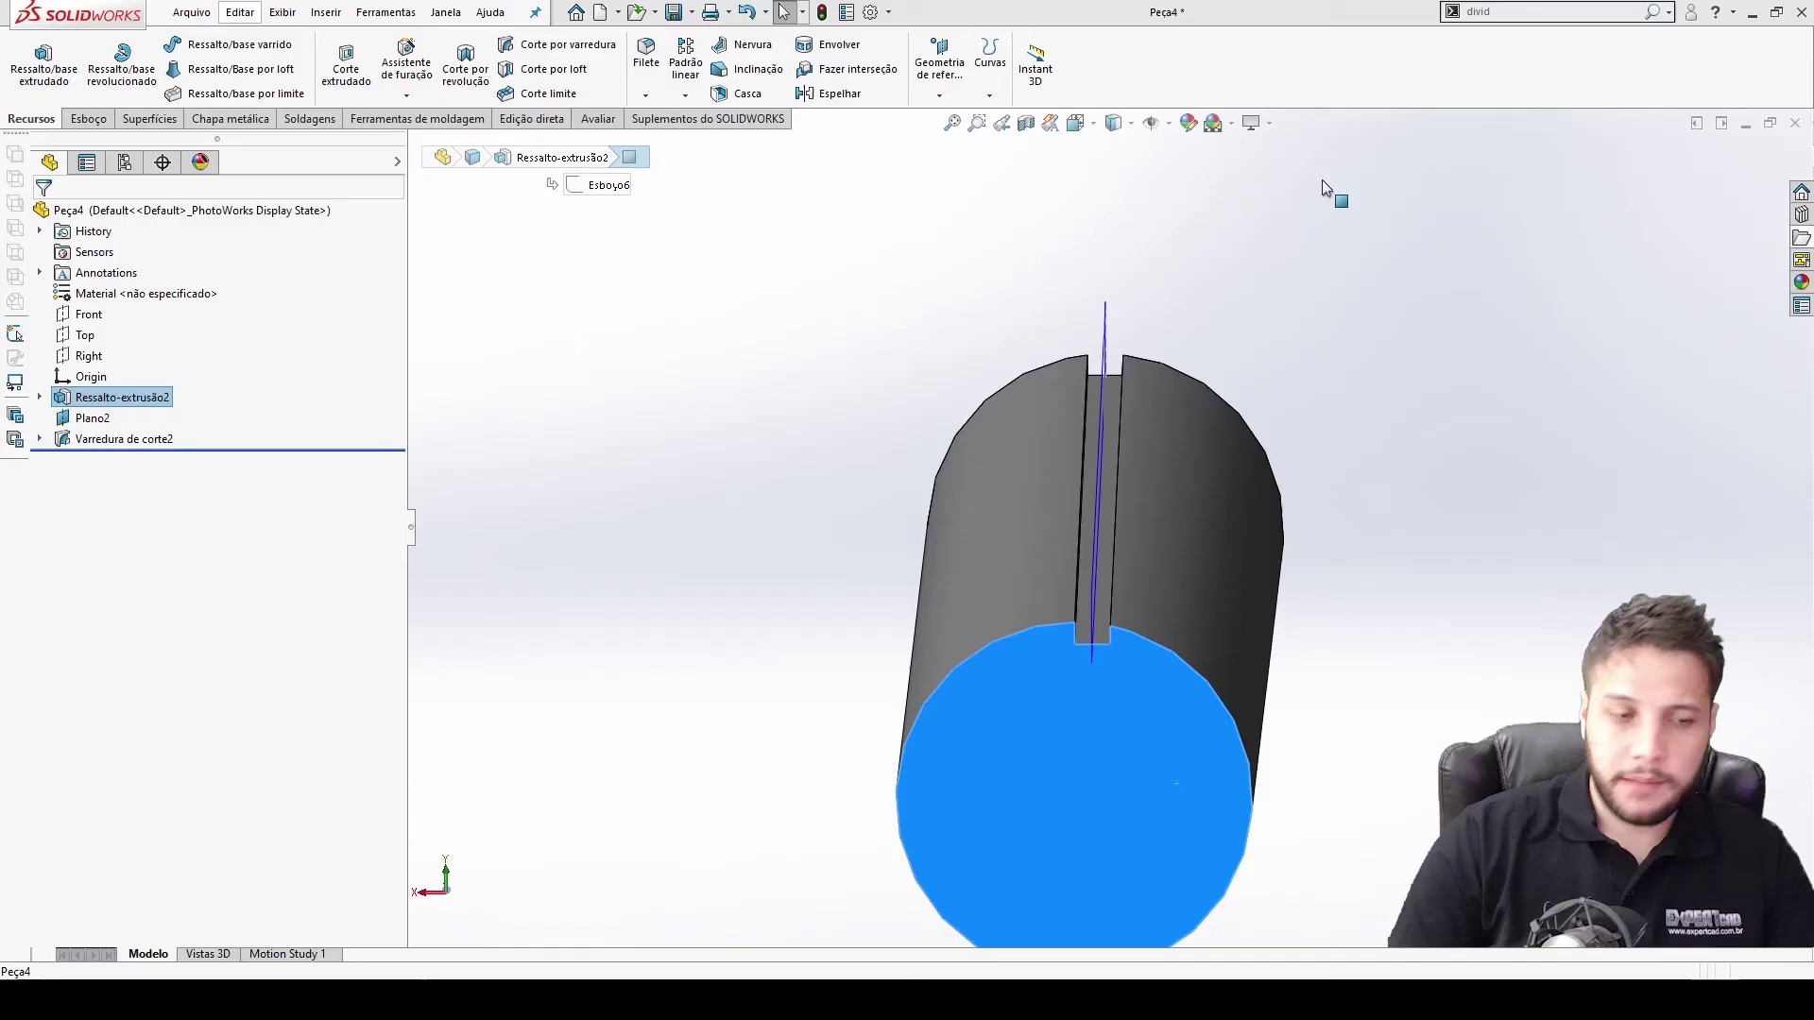
Start a sketch on the shaft's rear end face and show the swept cut's sketches Esboço7 and Esboço8
click(1102, 728)
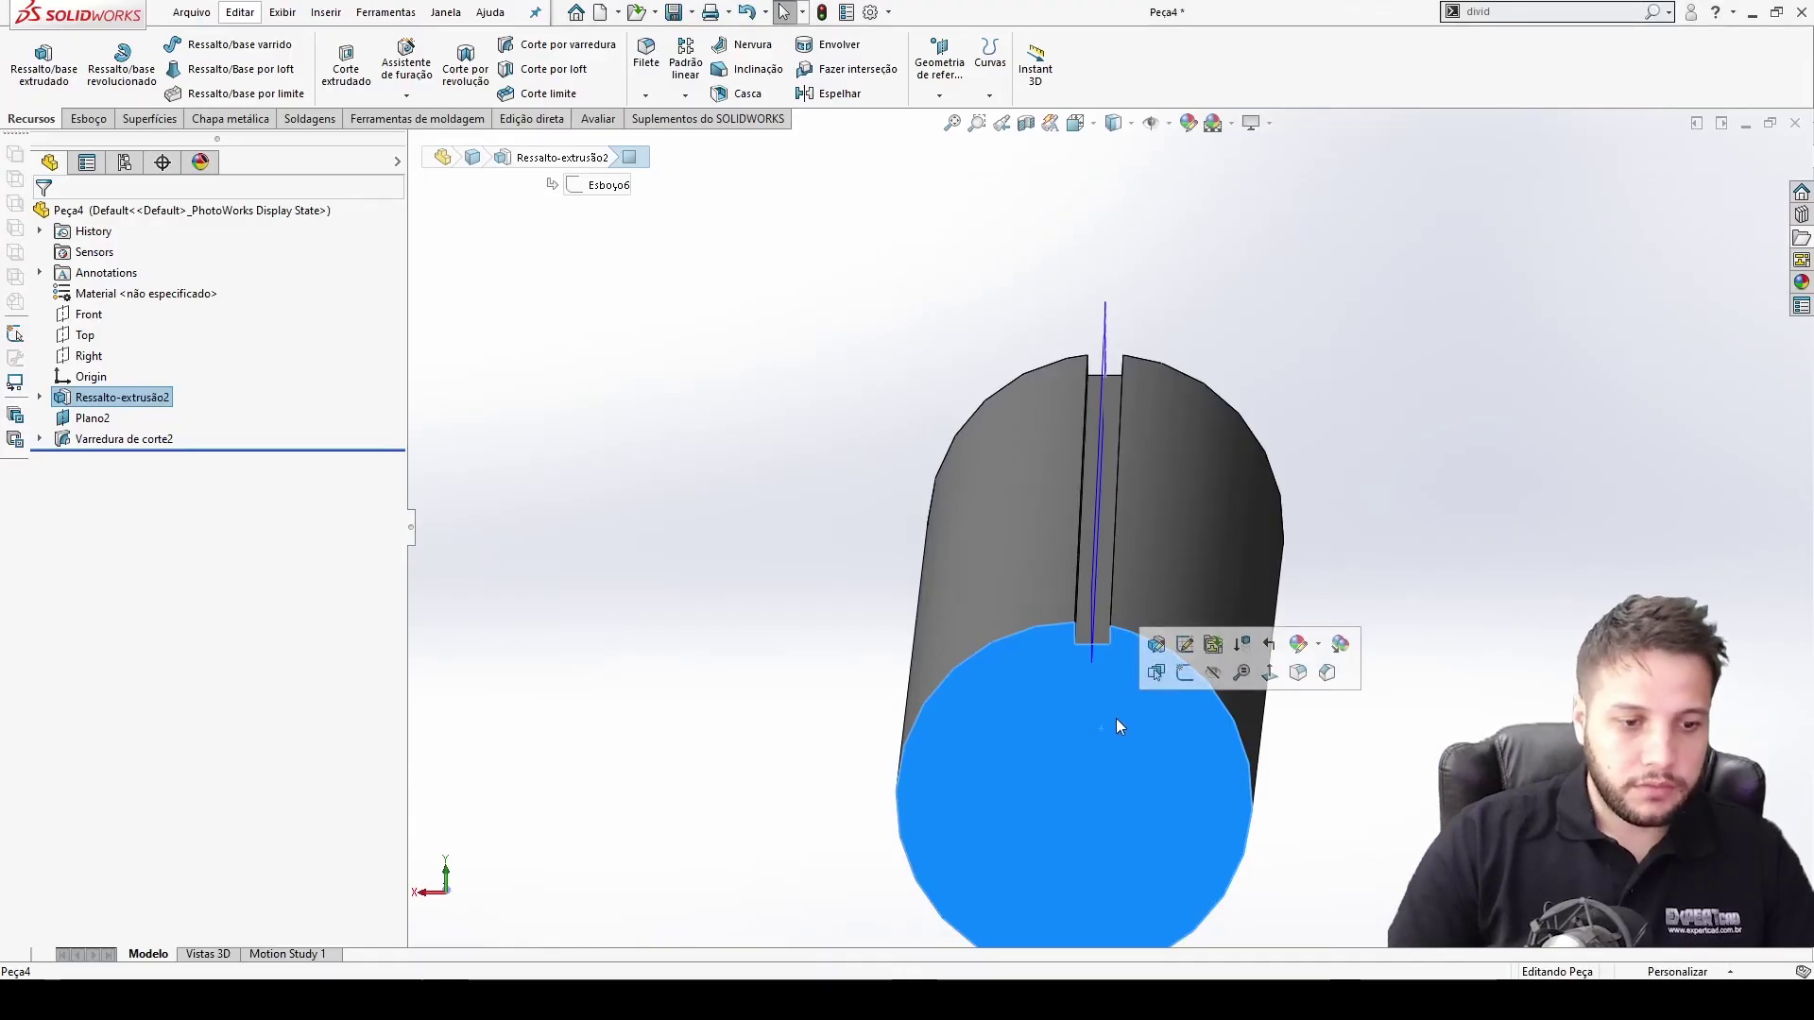
click(1185, 673)
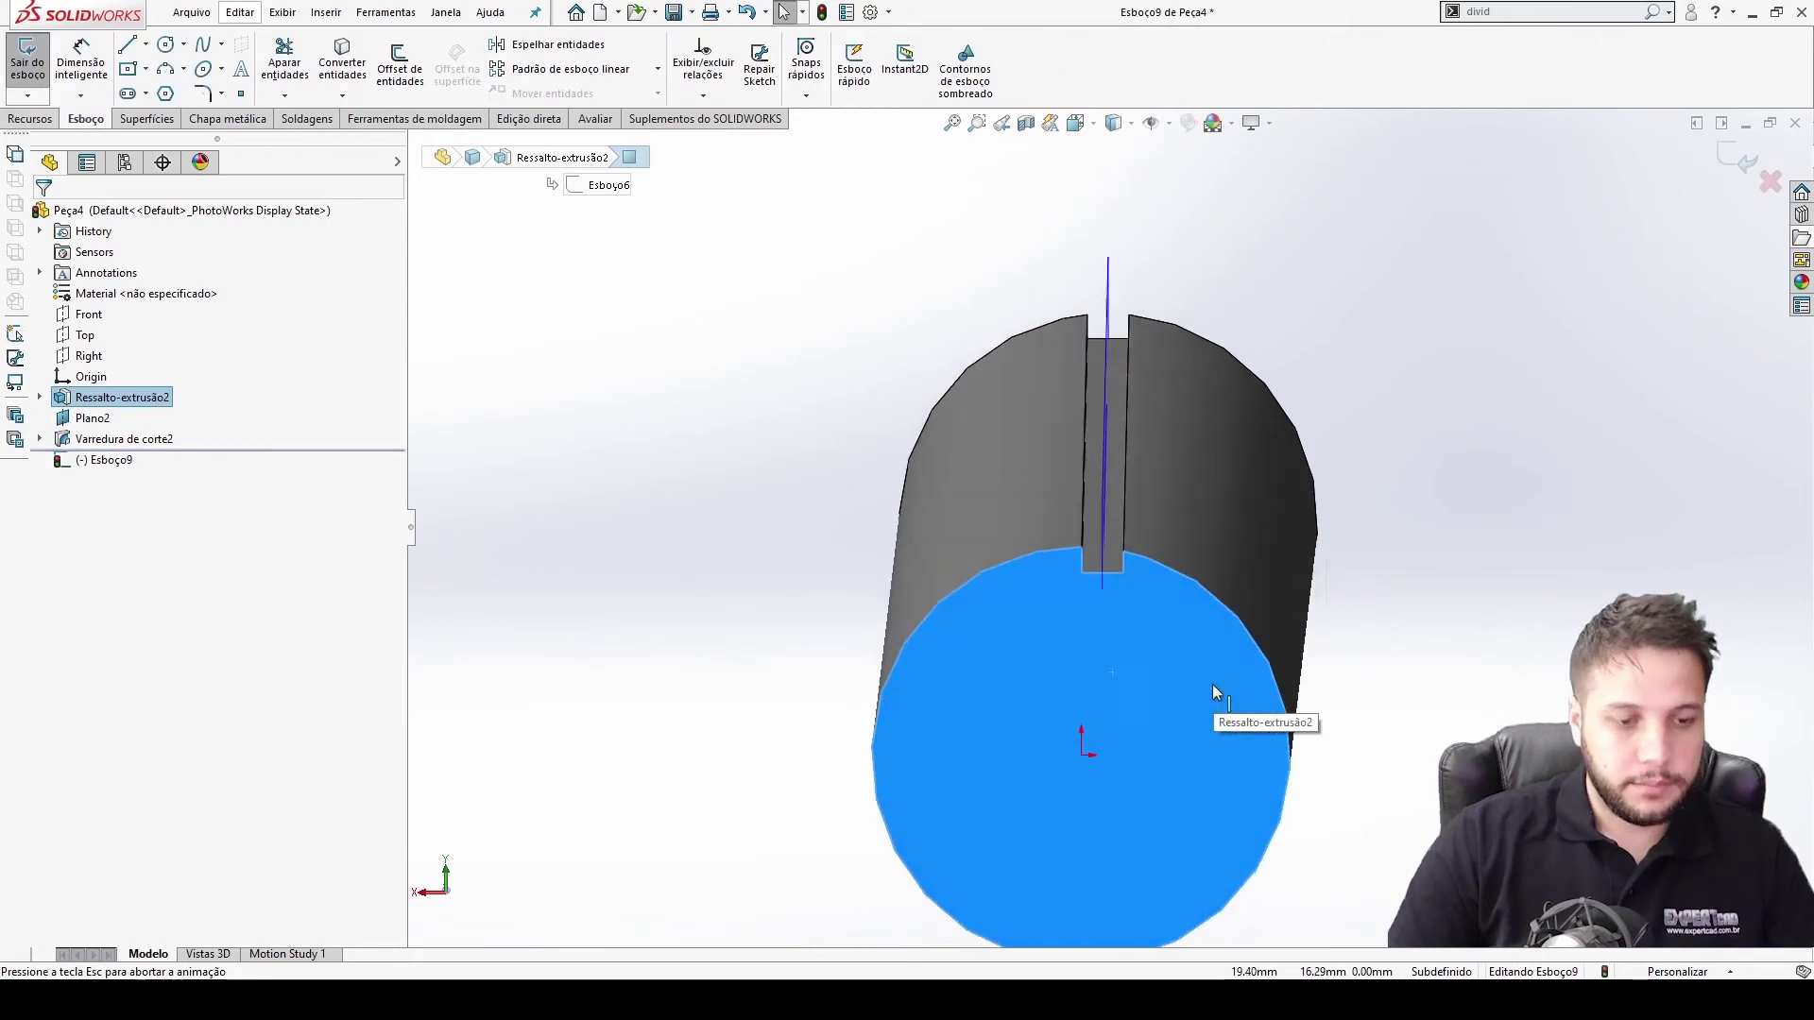
click(40, 440)
click(112, 460)
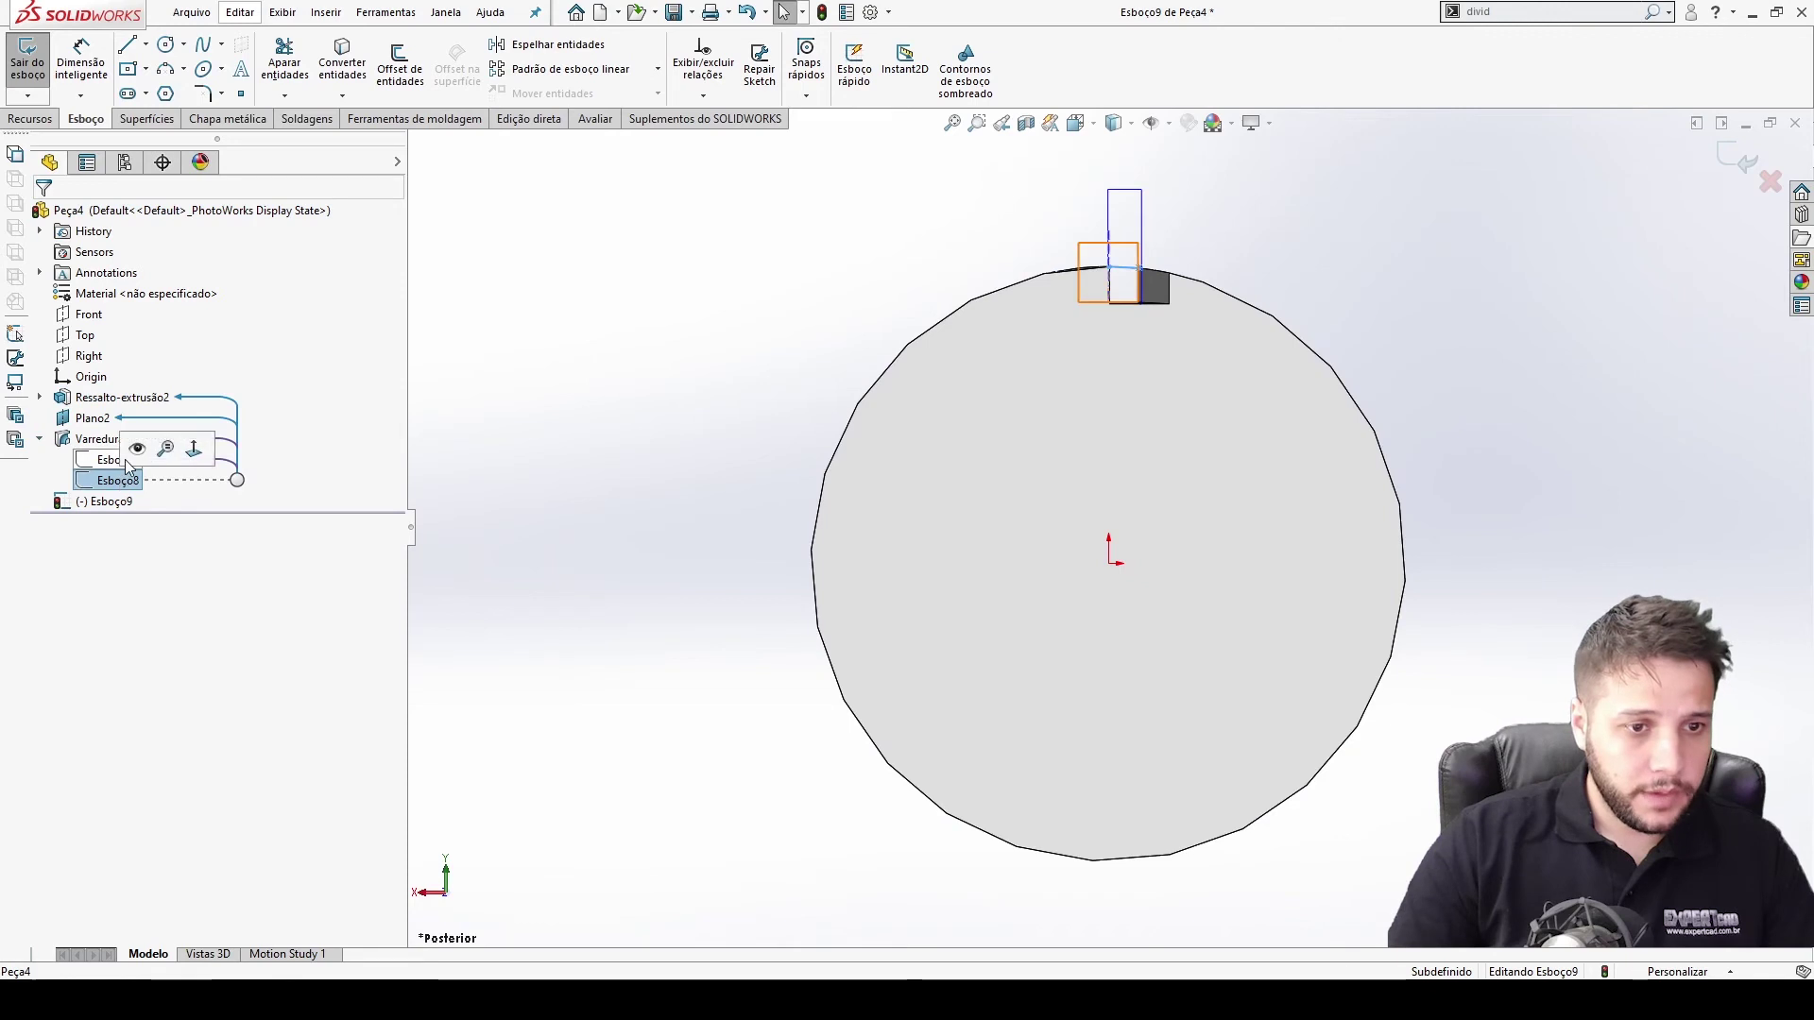
click(269, 470)
click(397, 162)
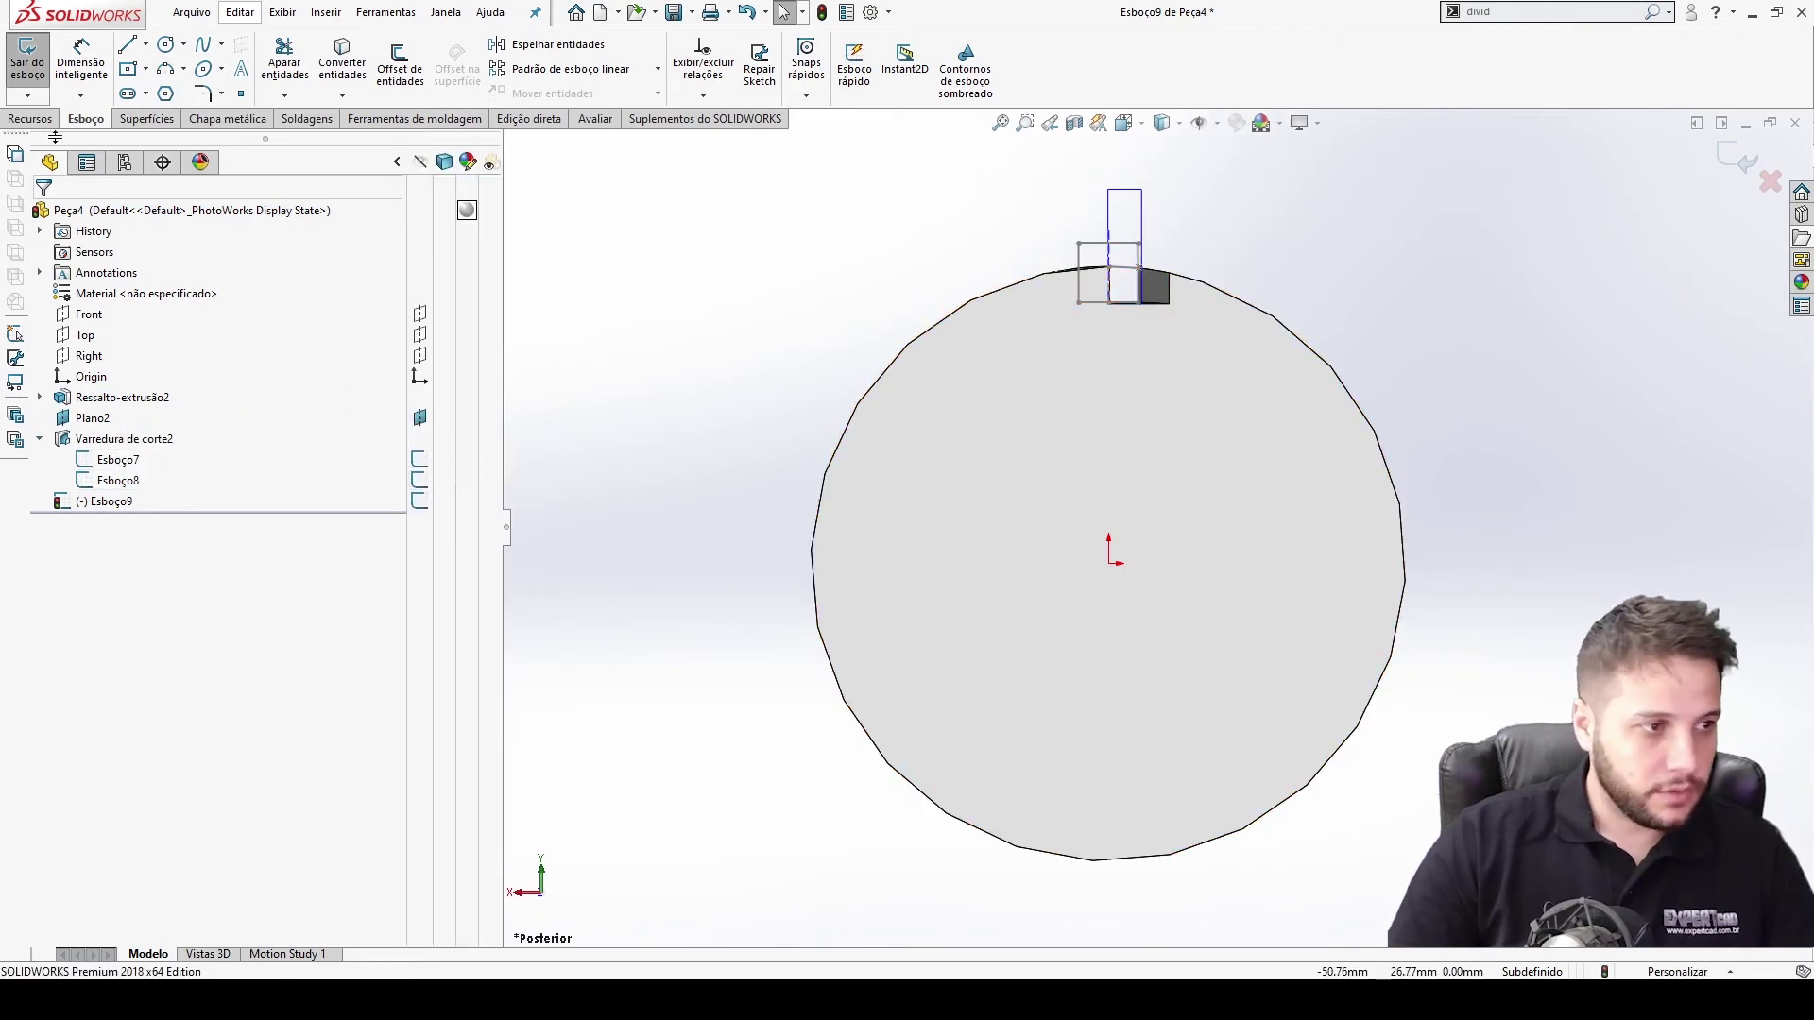
Draw a construction centerline from the groove's lower corner to the origin
click(146, 45)
click(182, 91)
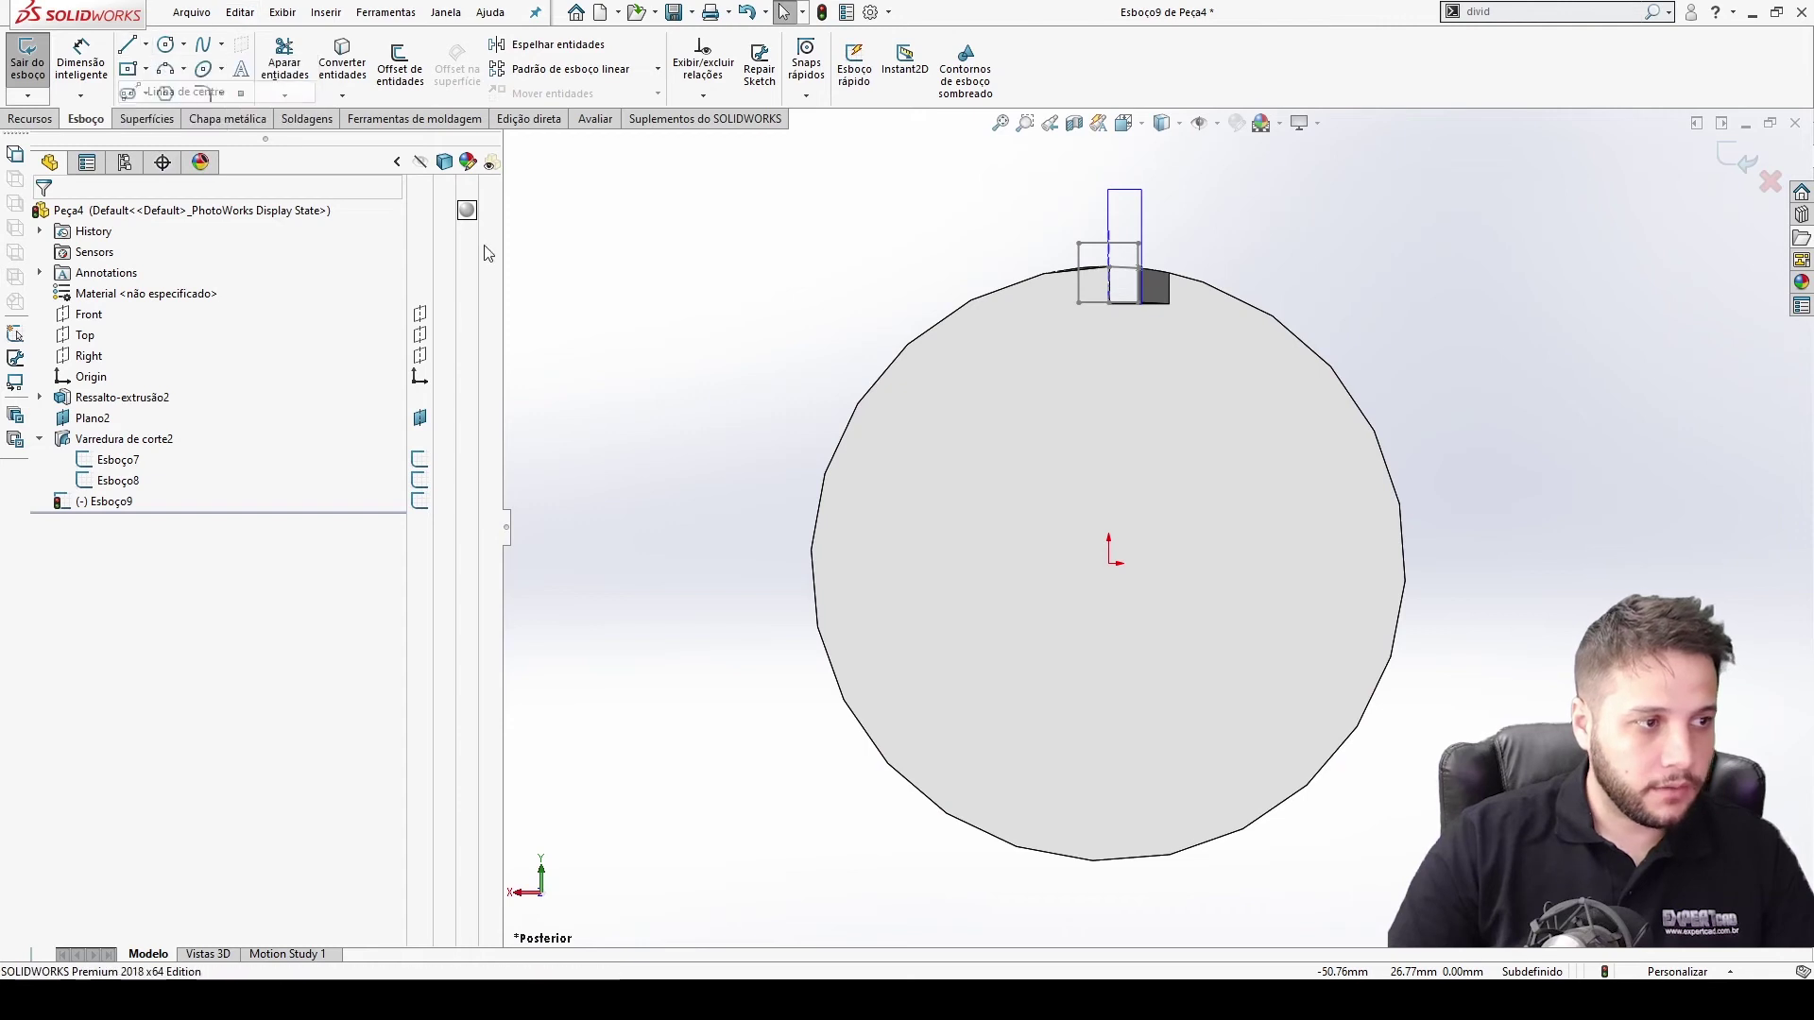
click(1110, 303)
click(1109, 565)
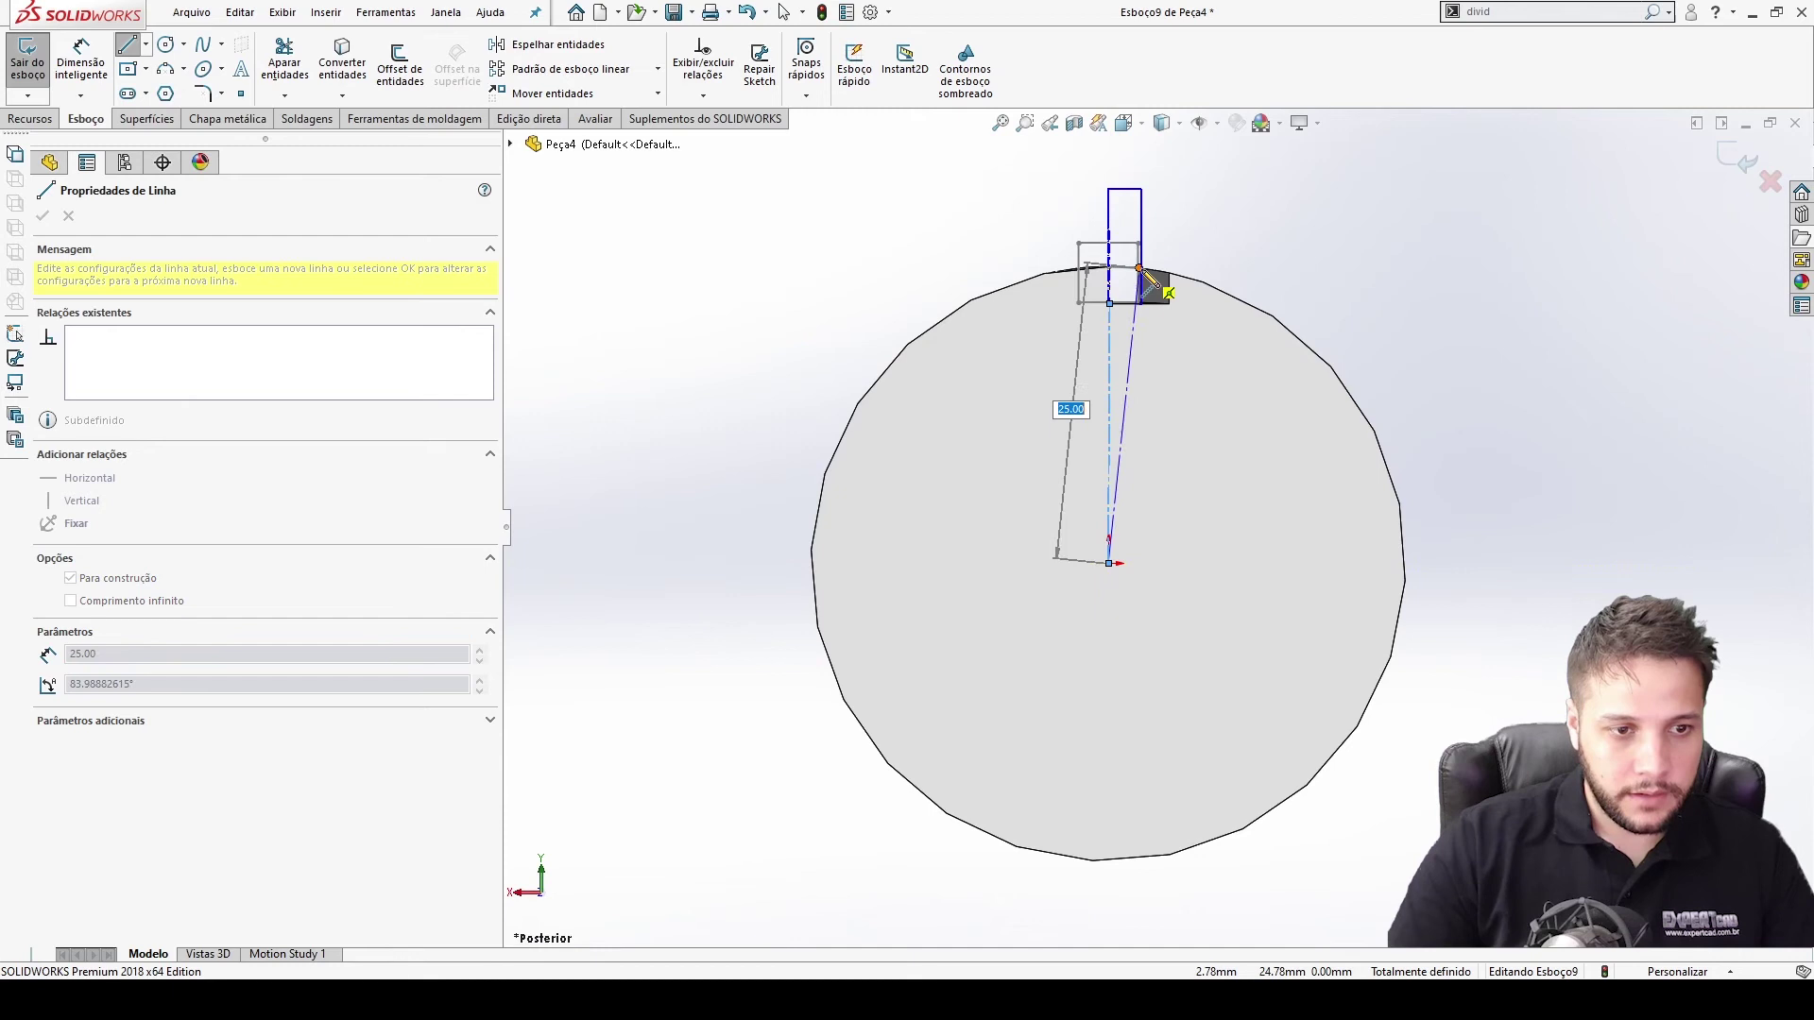
key(Escape)
Move the centerline's upper endpoint onto the shaft's circular edge directly above the origin, at X 0 and Y 25 mm
click(1110, 319)
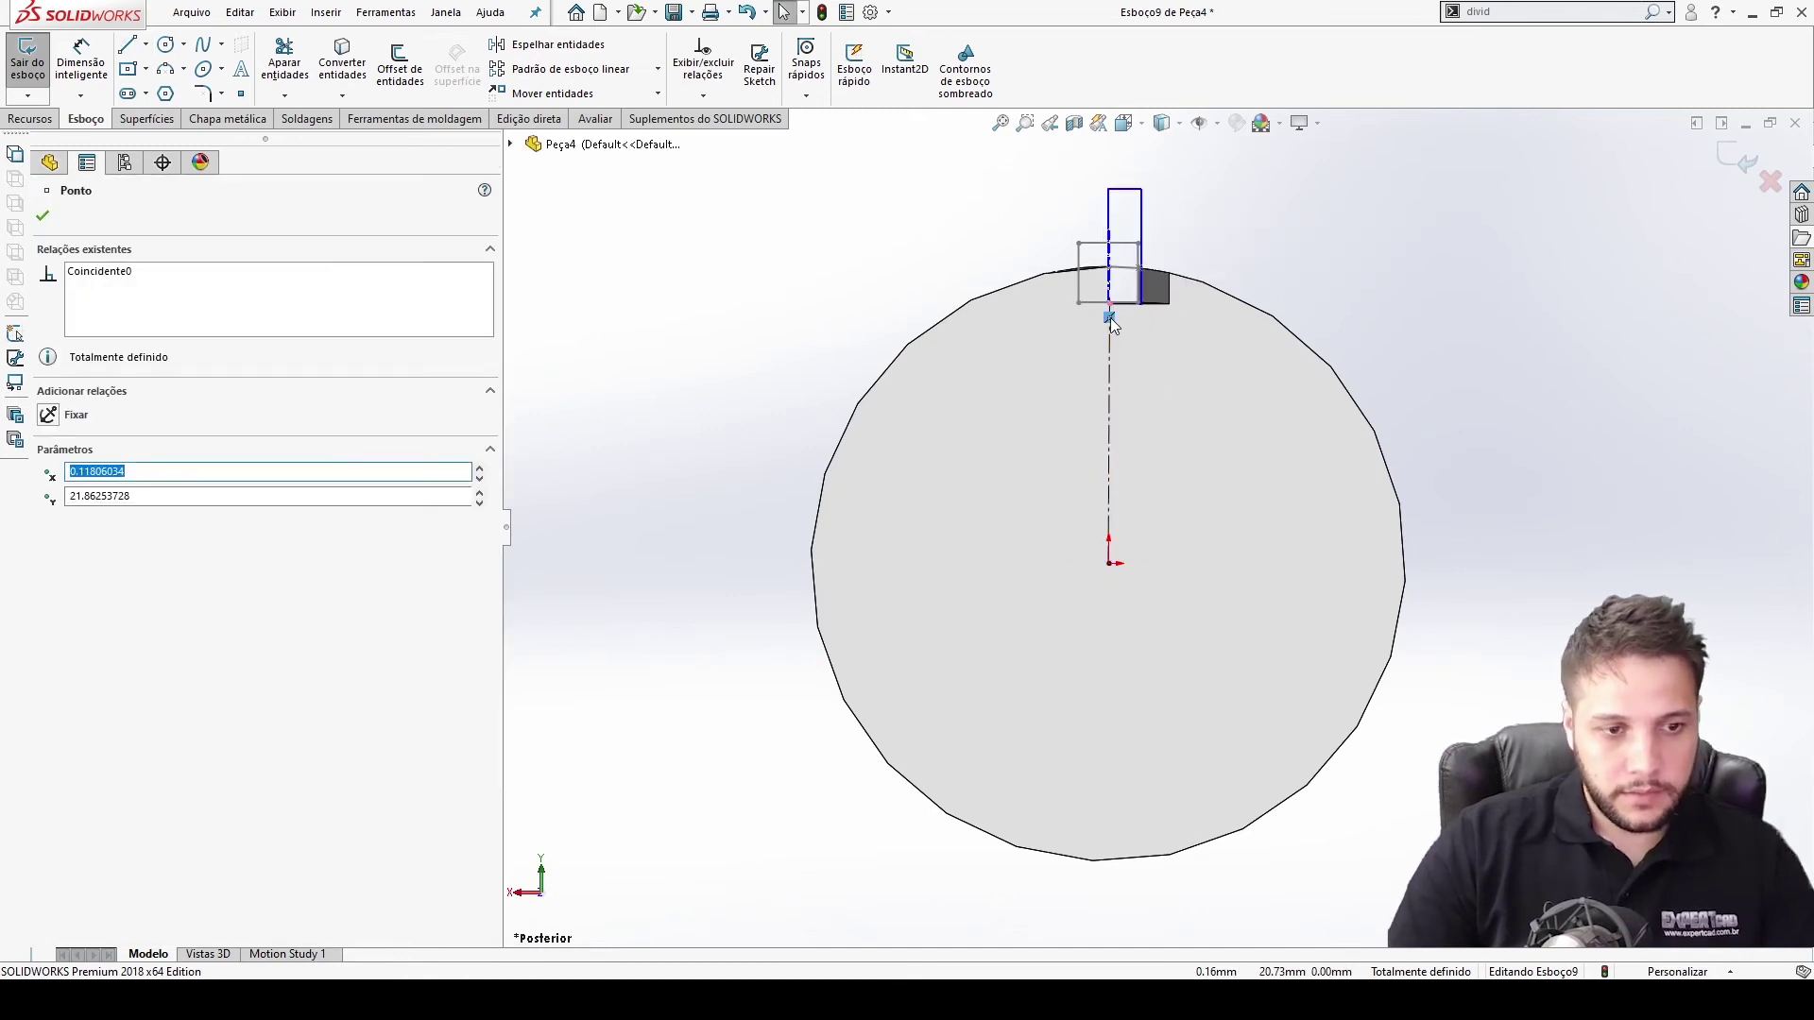
drag(1111, 321, 1111, 270)
key(Escape)
scroll(1111, 212, down, 4)
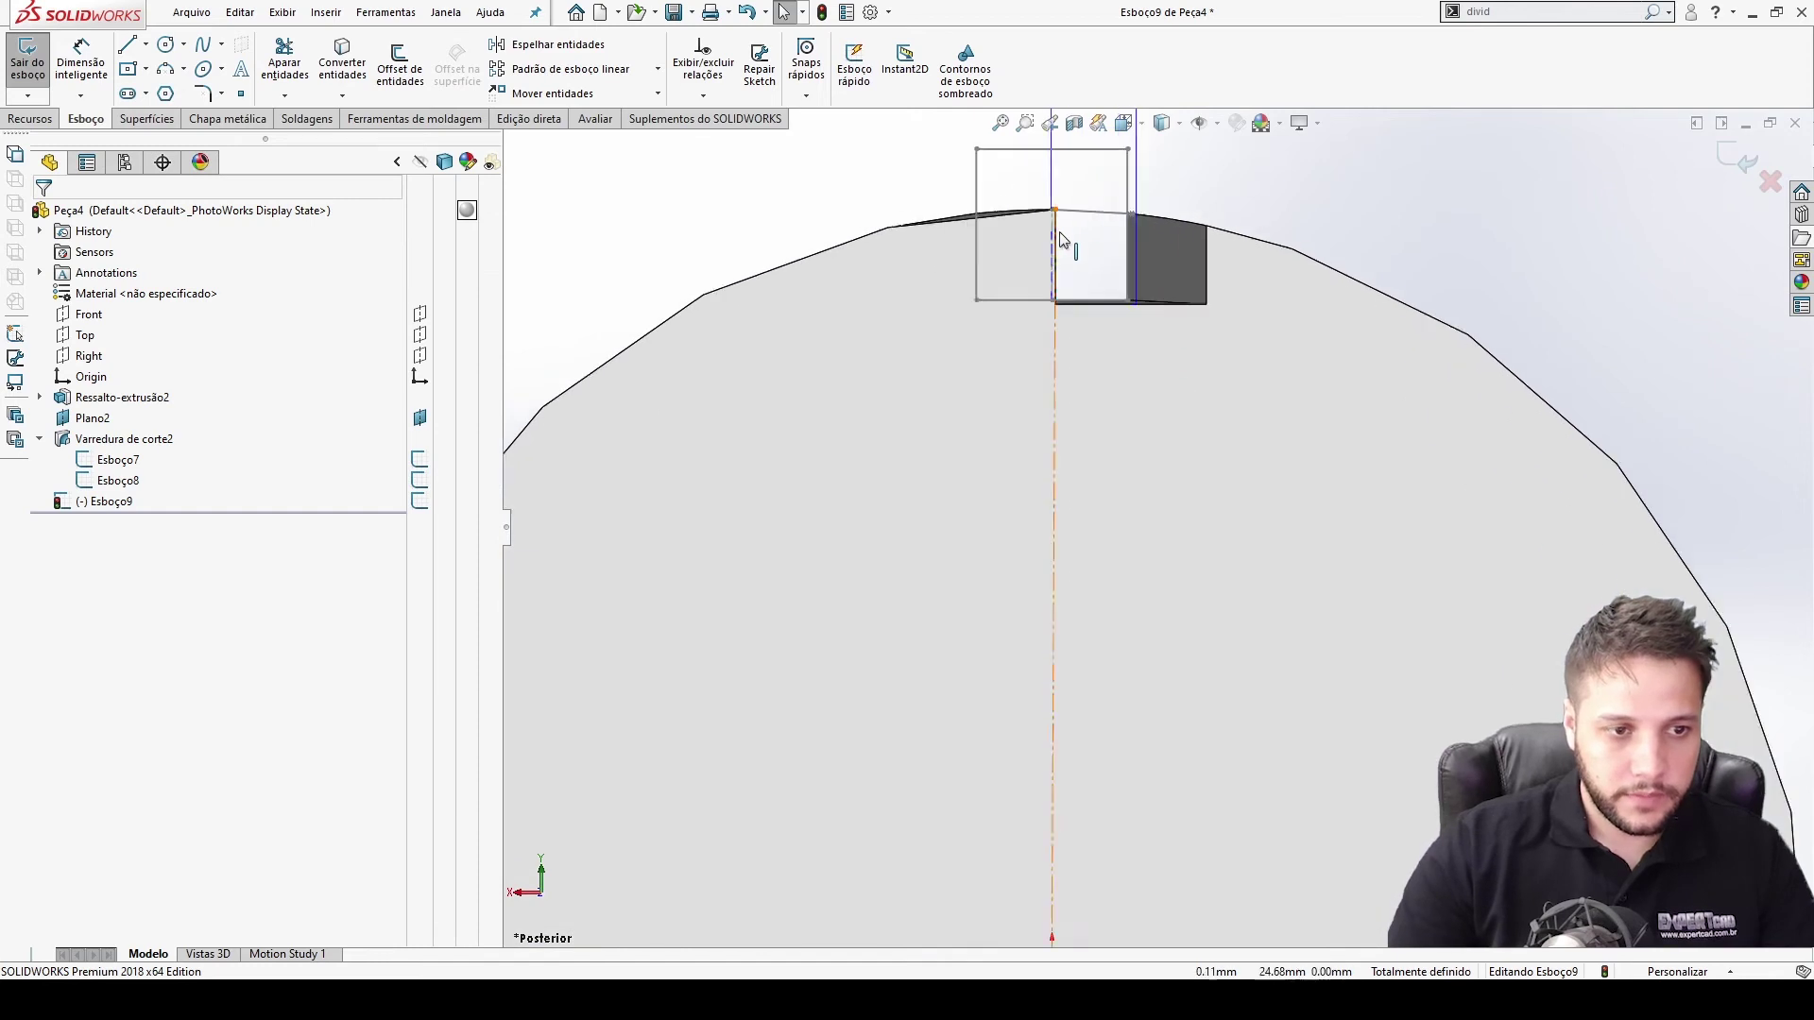
scroll(1060, 237, down, 5)
click(1043, 390)
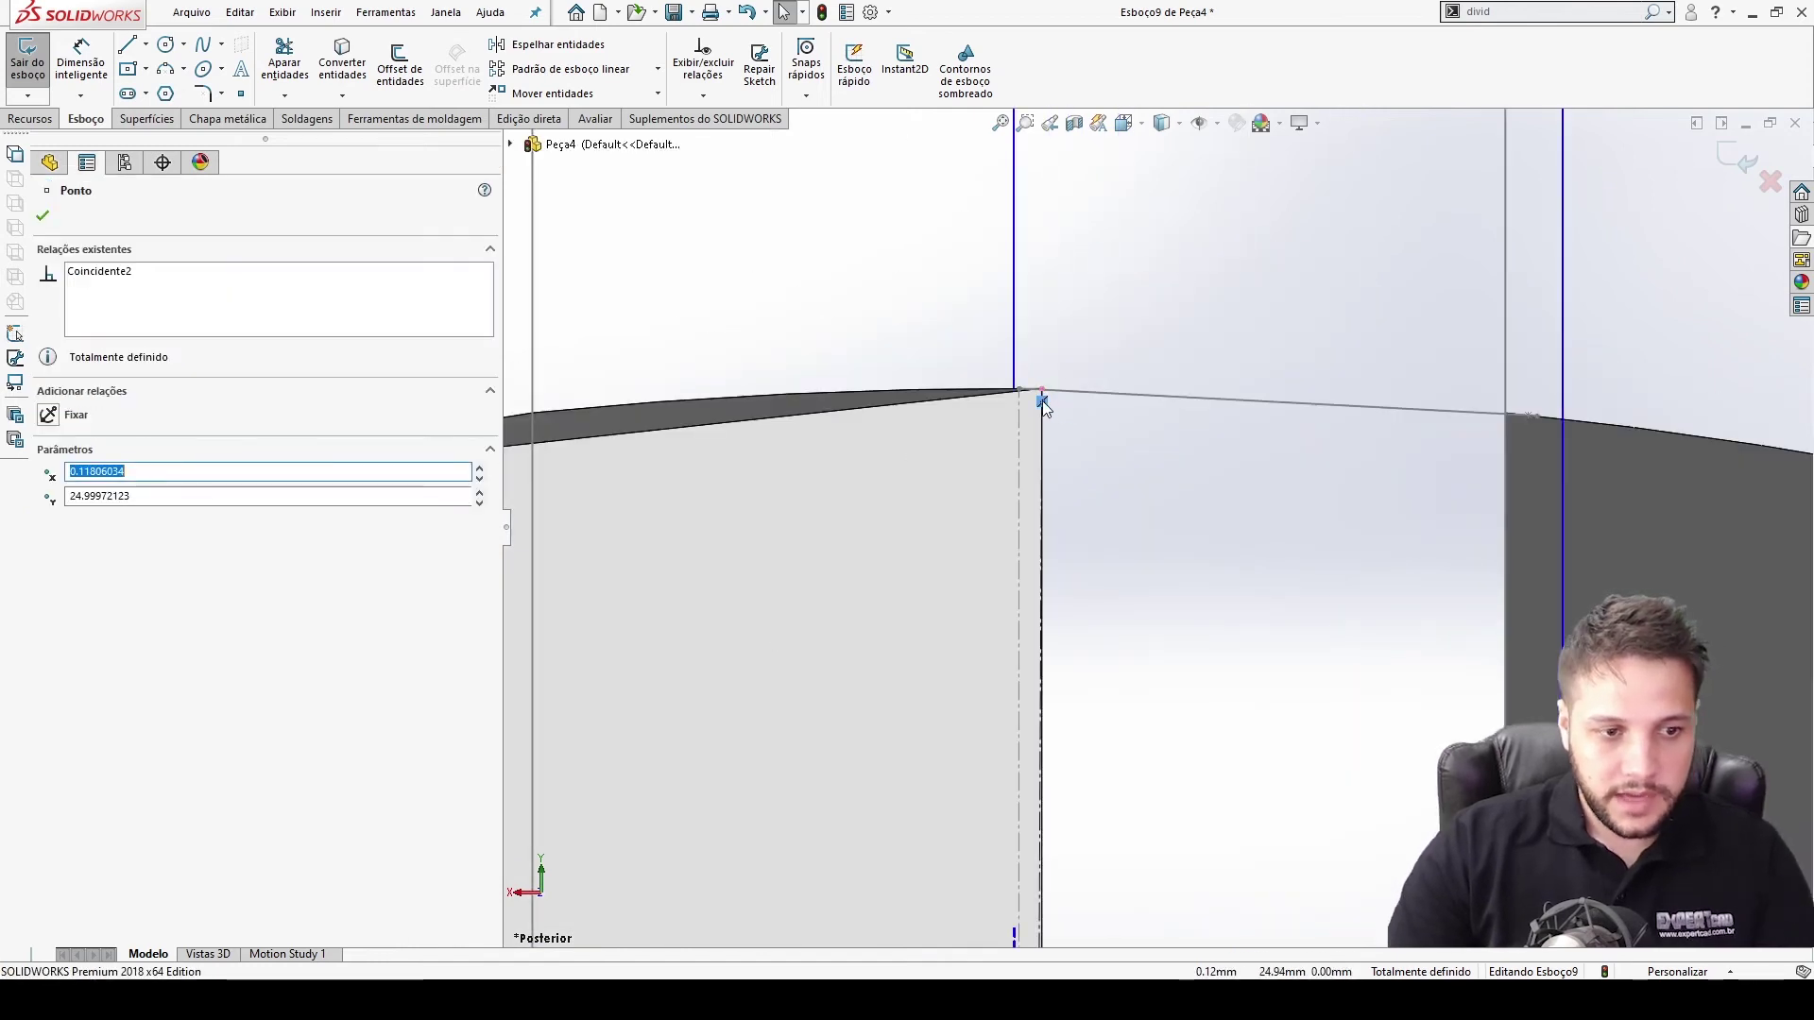
drag(1043, 390, 1016, 391)
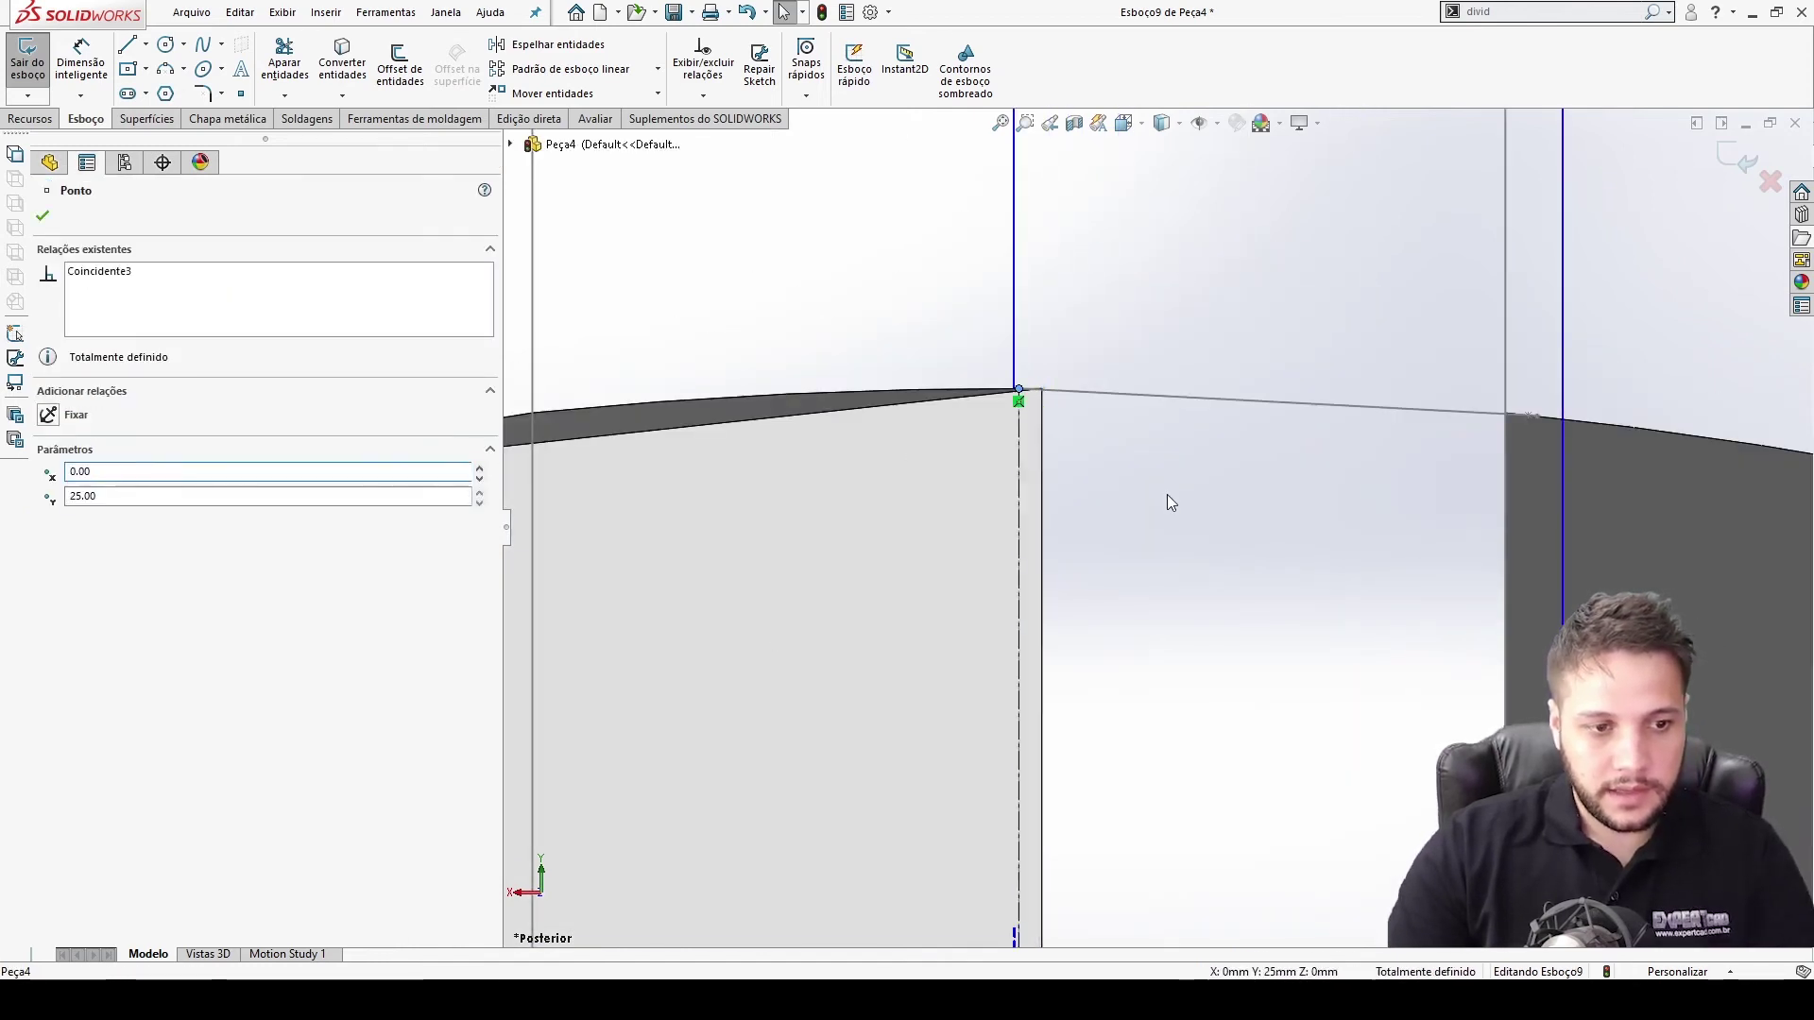
key(Escape)
Draw a second centerline from the origin to the path line's point on the end face edge, at the middle of the groove
scroll(1194, 682, up, 5)
click(146, 44)
click(165, 89)
scroll(1143, 883, up, 2)
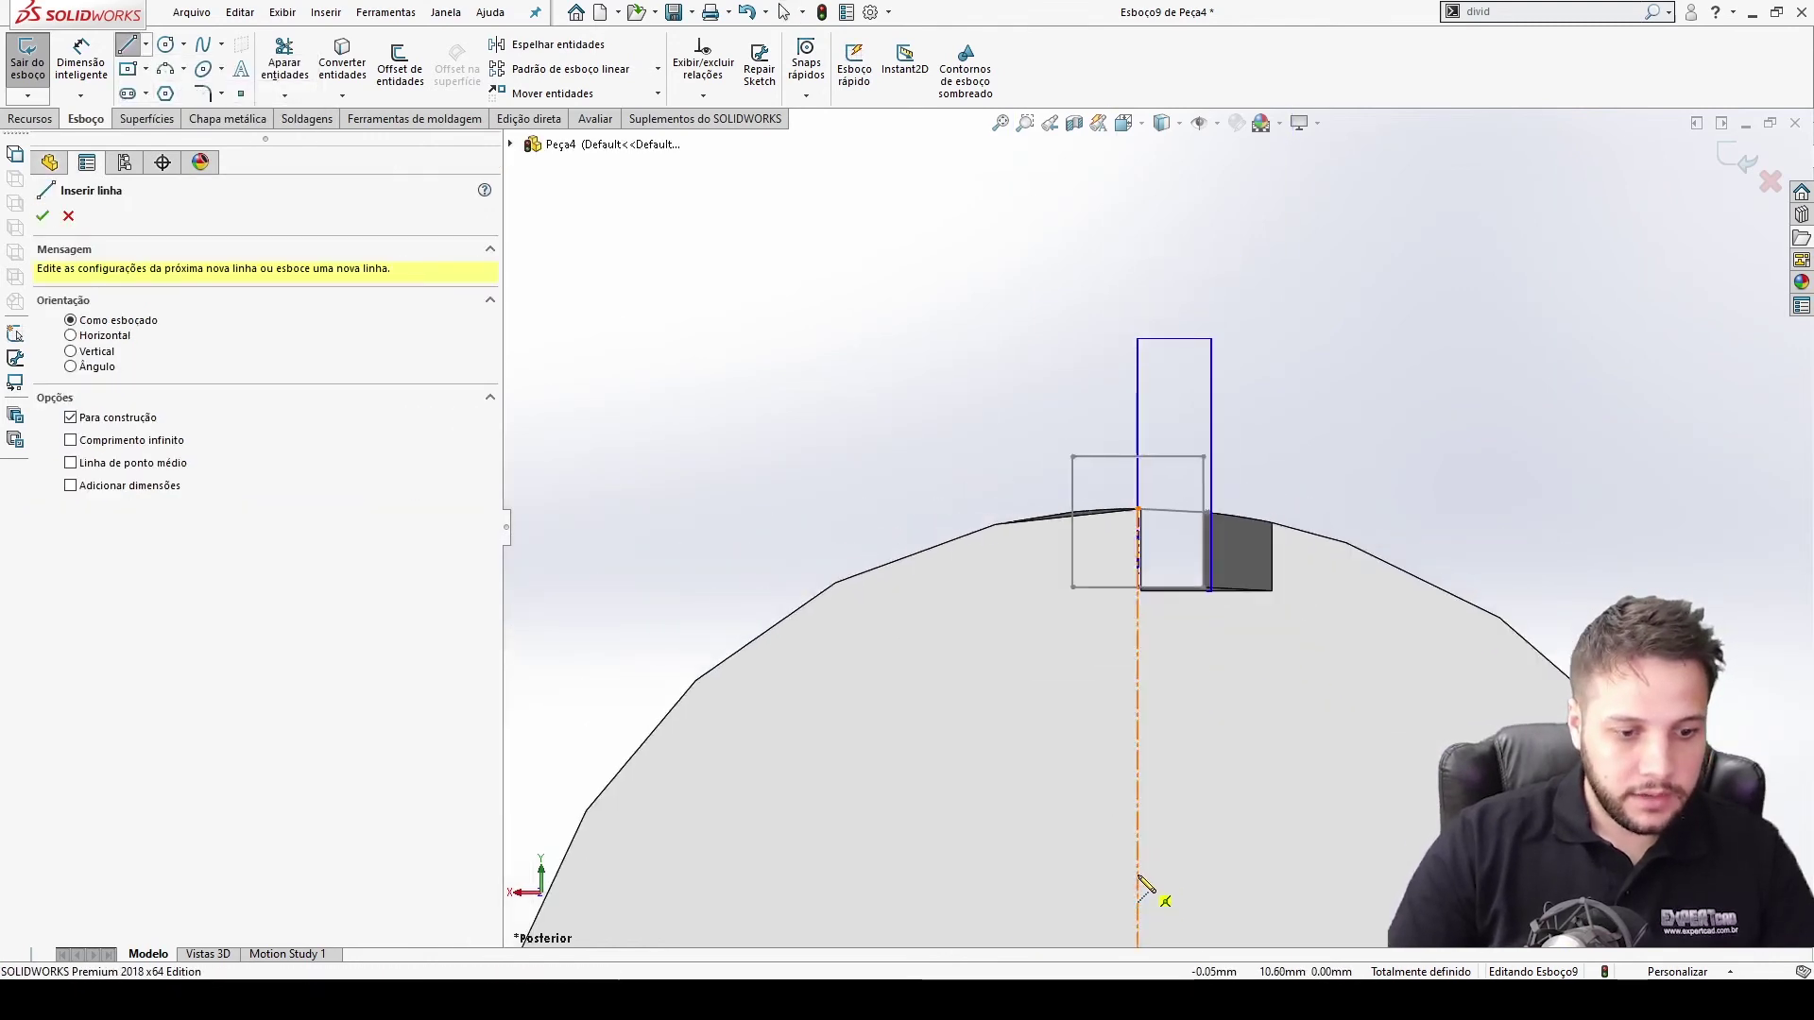
scroll(1162, 879, up, 3)
click(1150, 662)
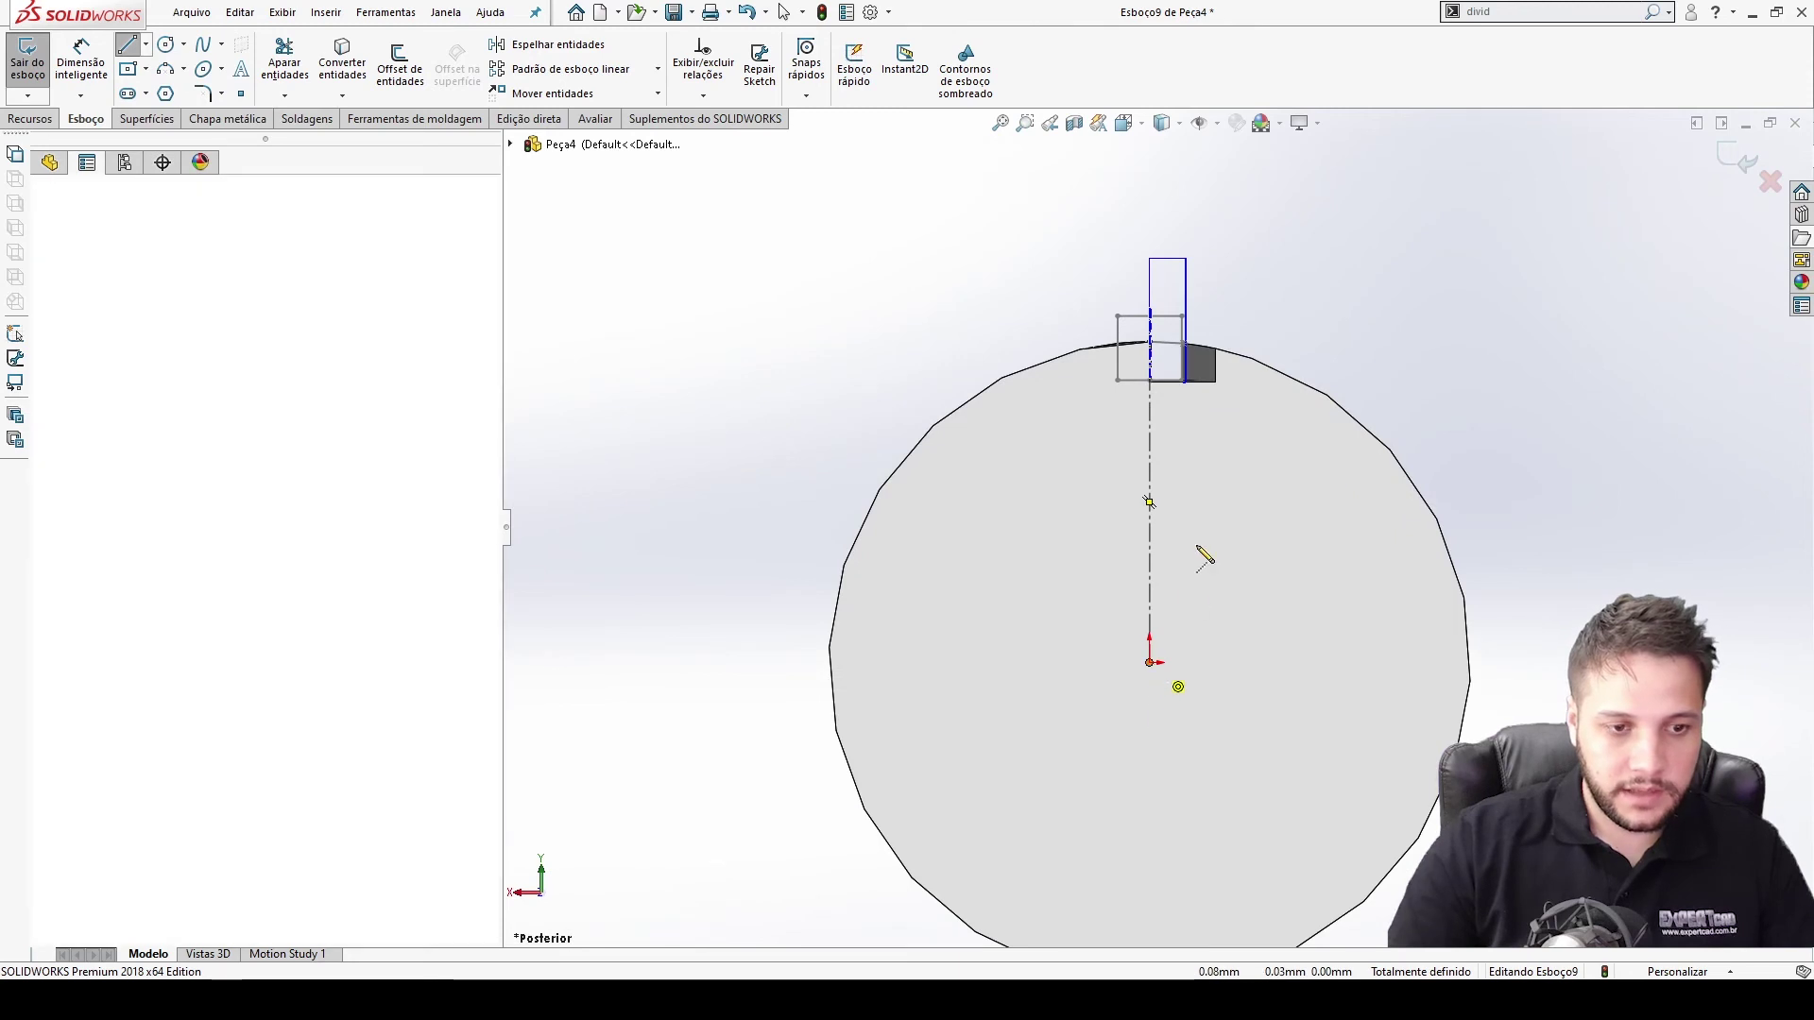
click(1204, 558)
scroll(1086, 695, down, 6)
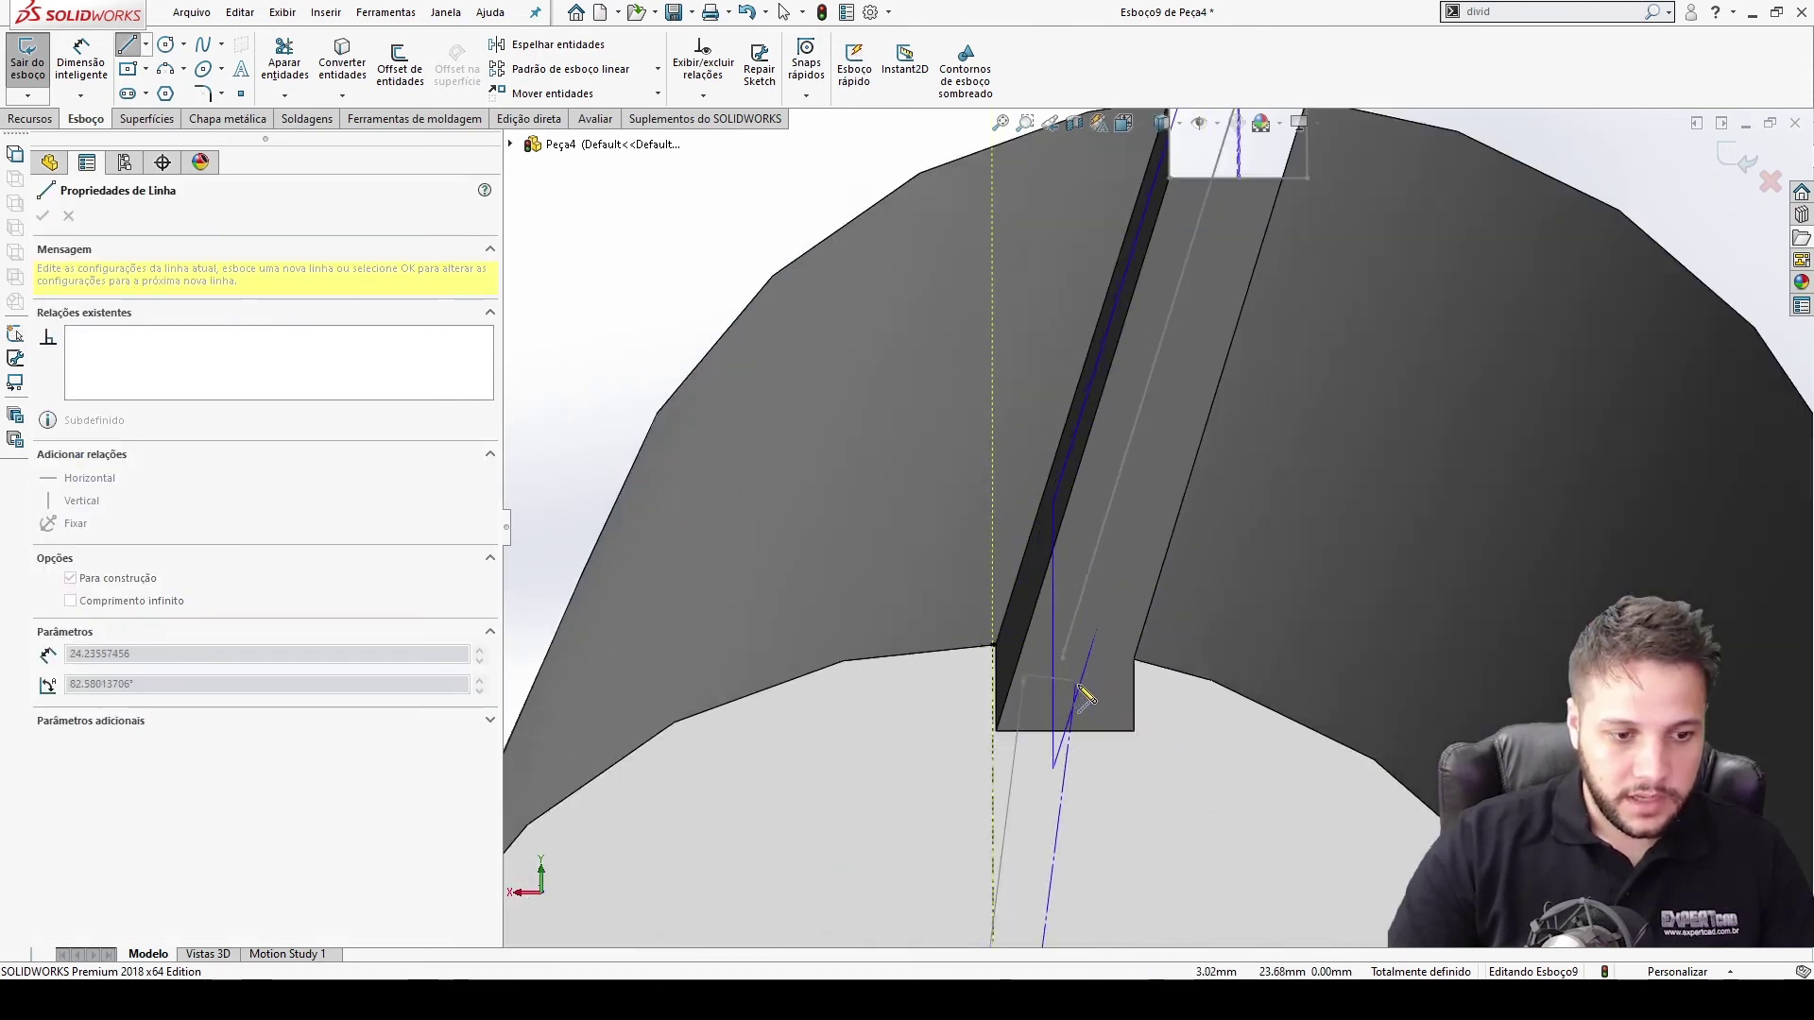
scroll(1085, 694, down, 1)
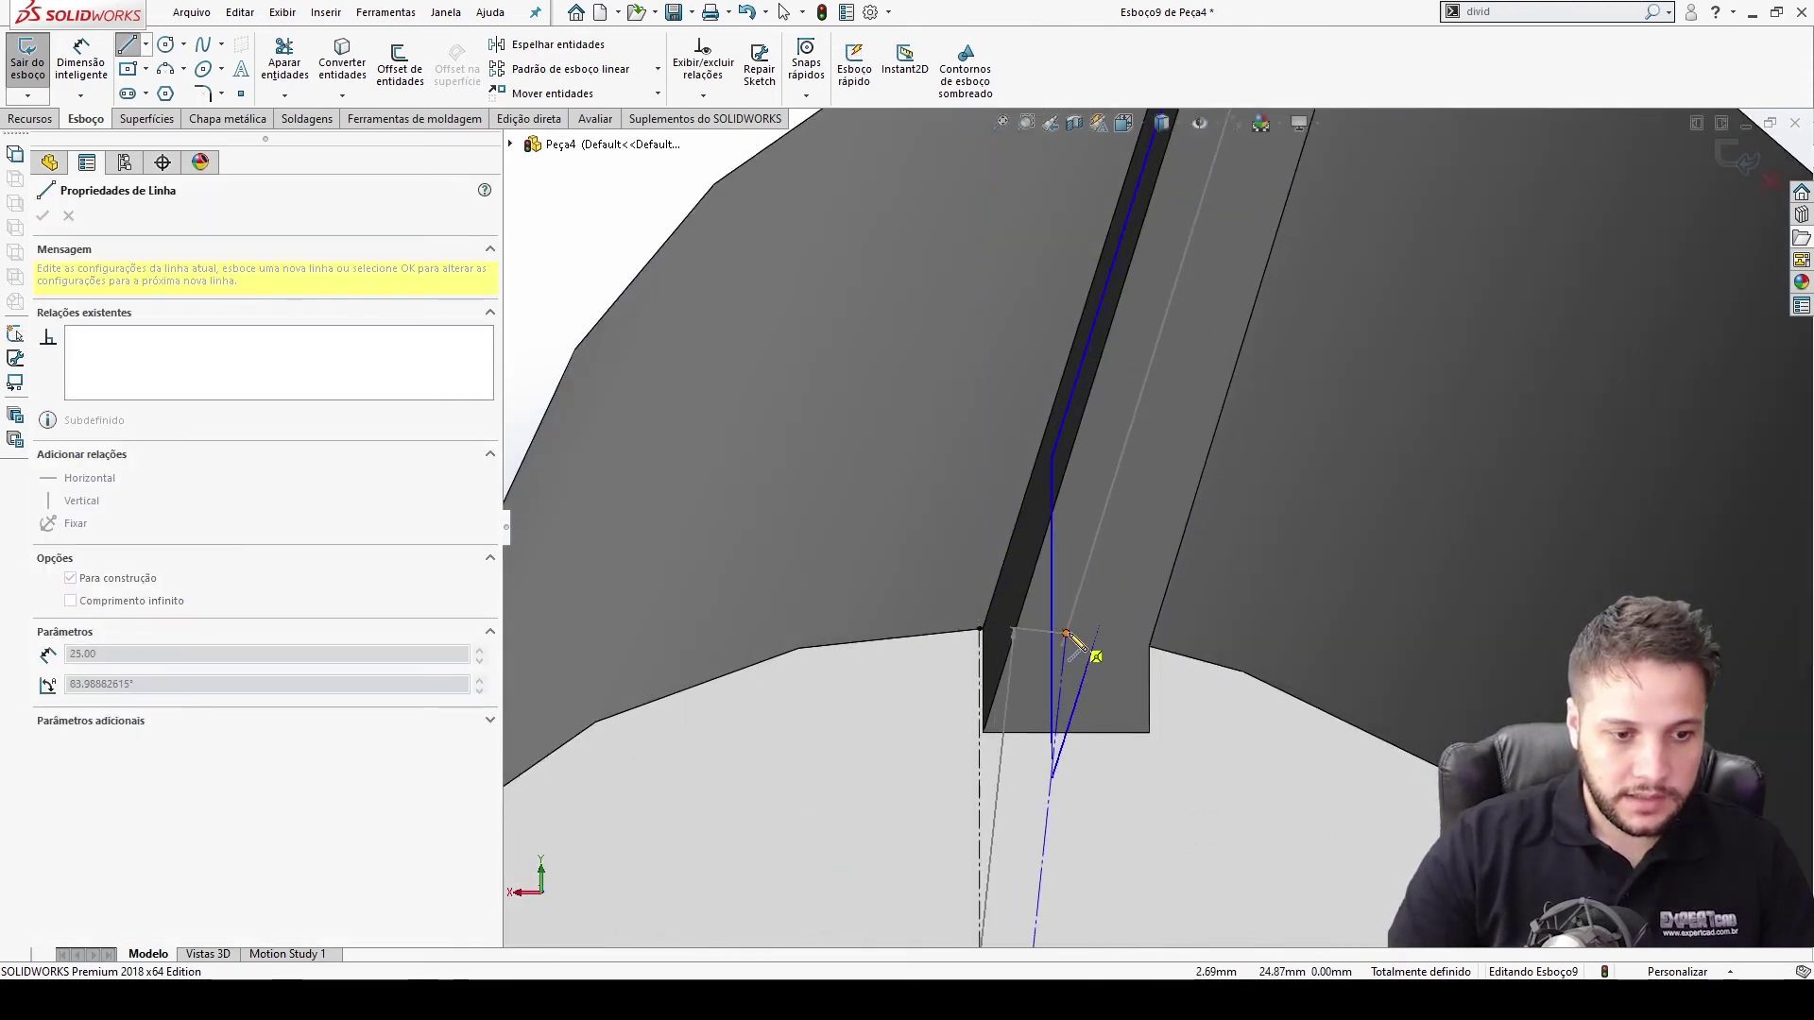
click(1065, 633)
key(Escape)
Measure the angle between the two centerlines without placing a dimension, and exit the sketch
scroll(1077, 614, up, 5)
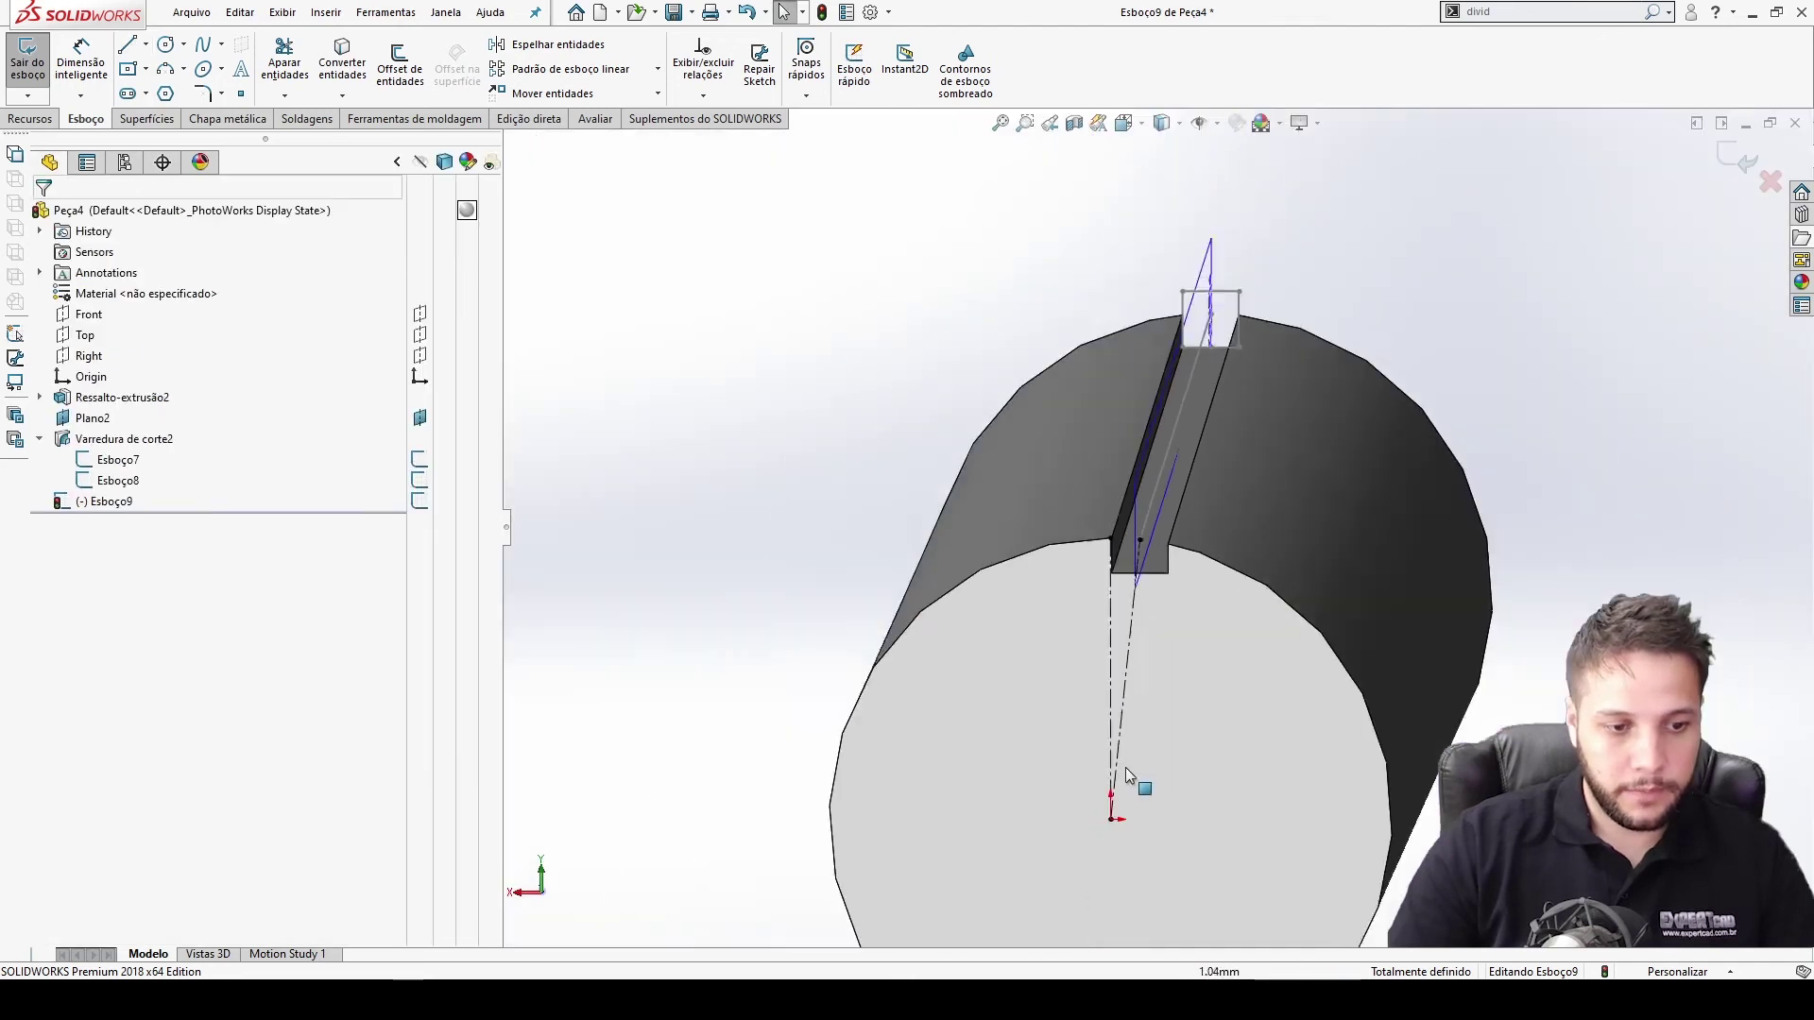
scroll(1204, 649, down, 3)
scroll(1199, 605, up, 1)
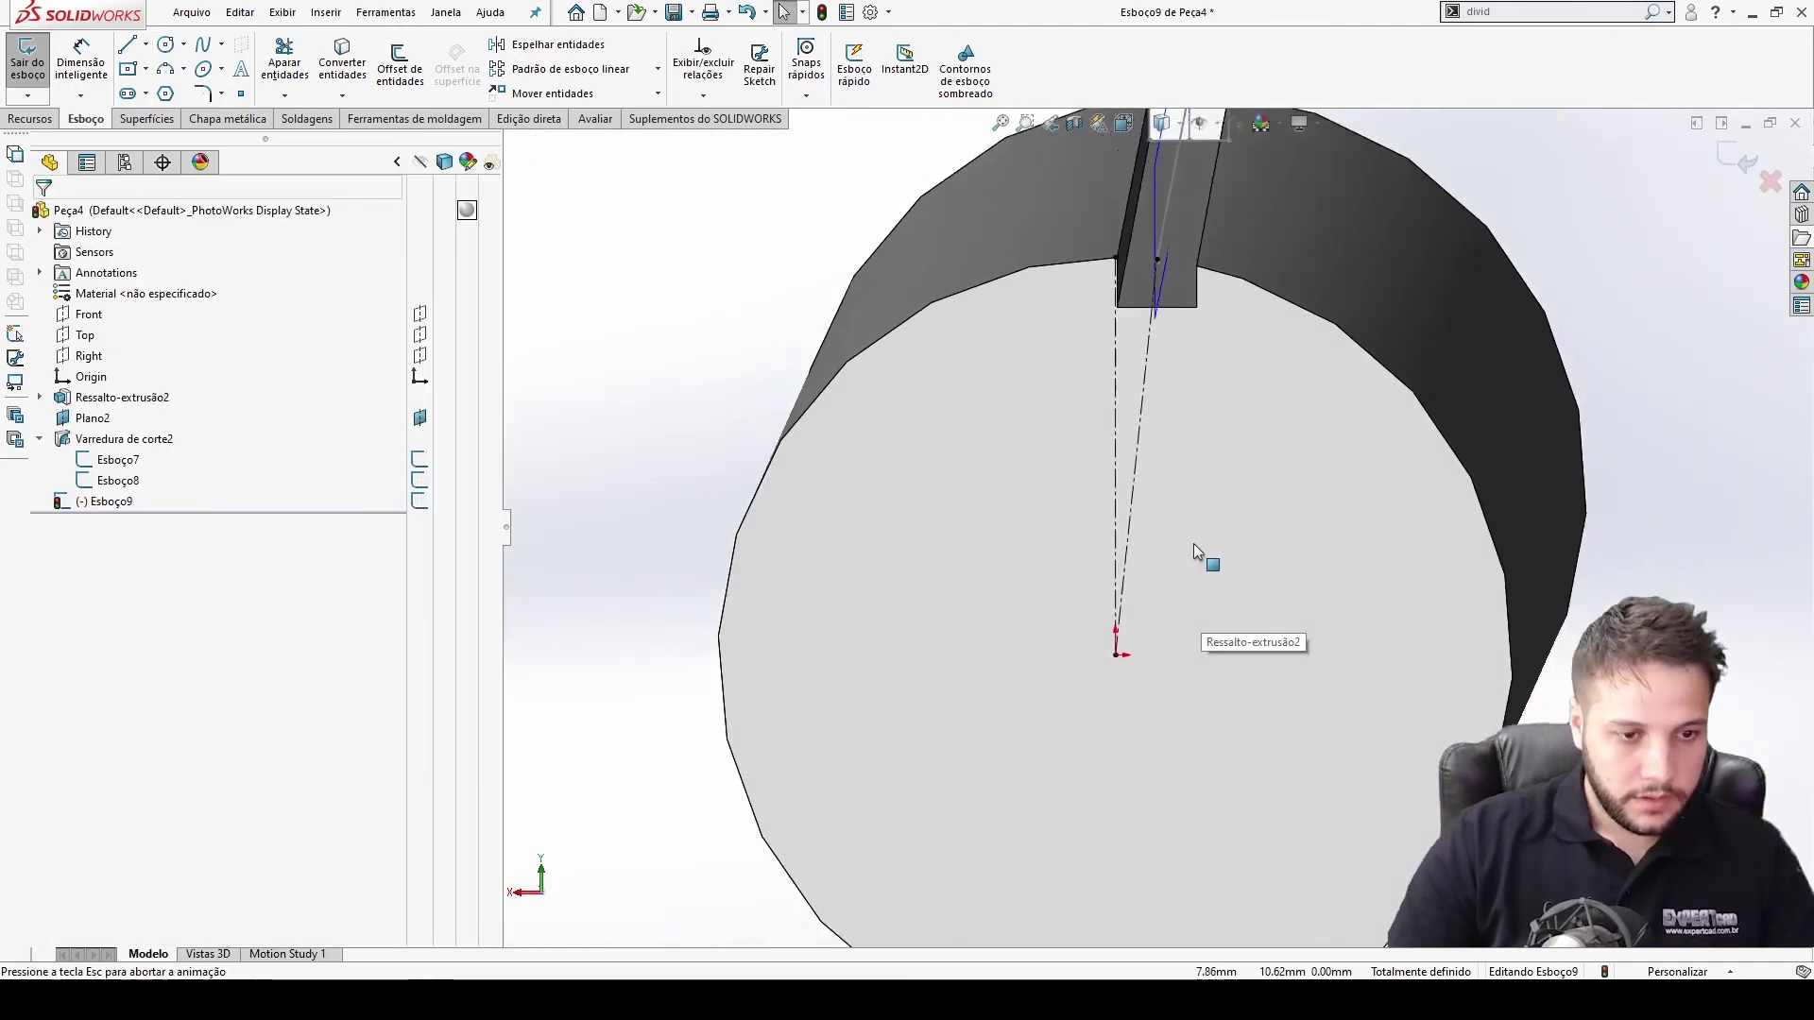
scroll(1192, 454, down, 4)
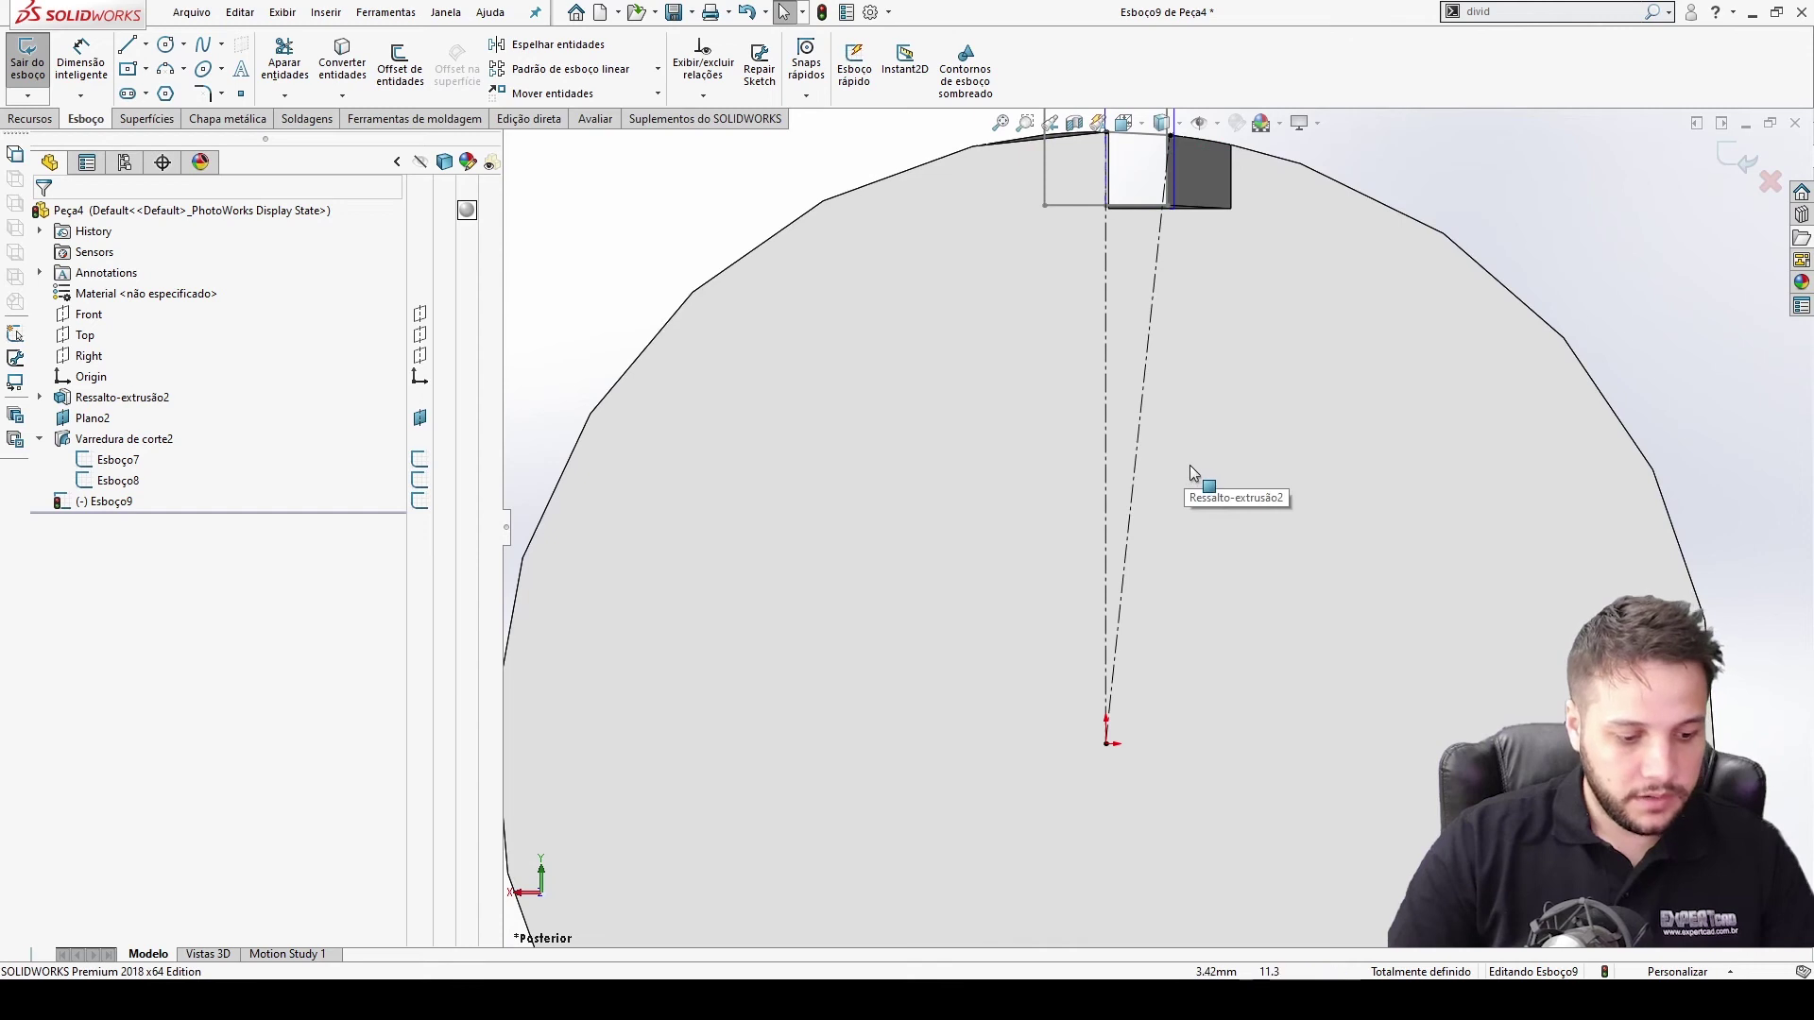
key(d)
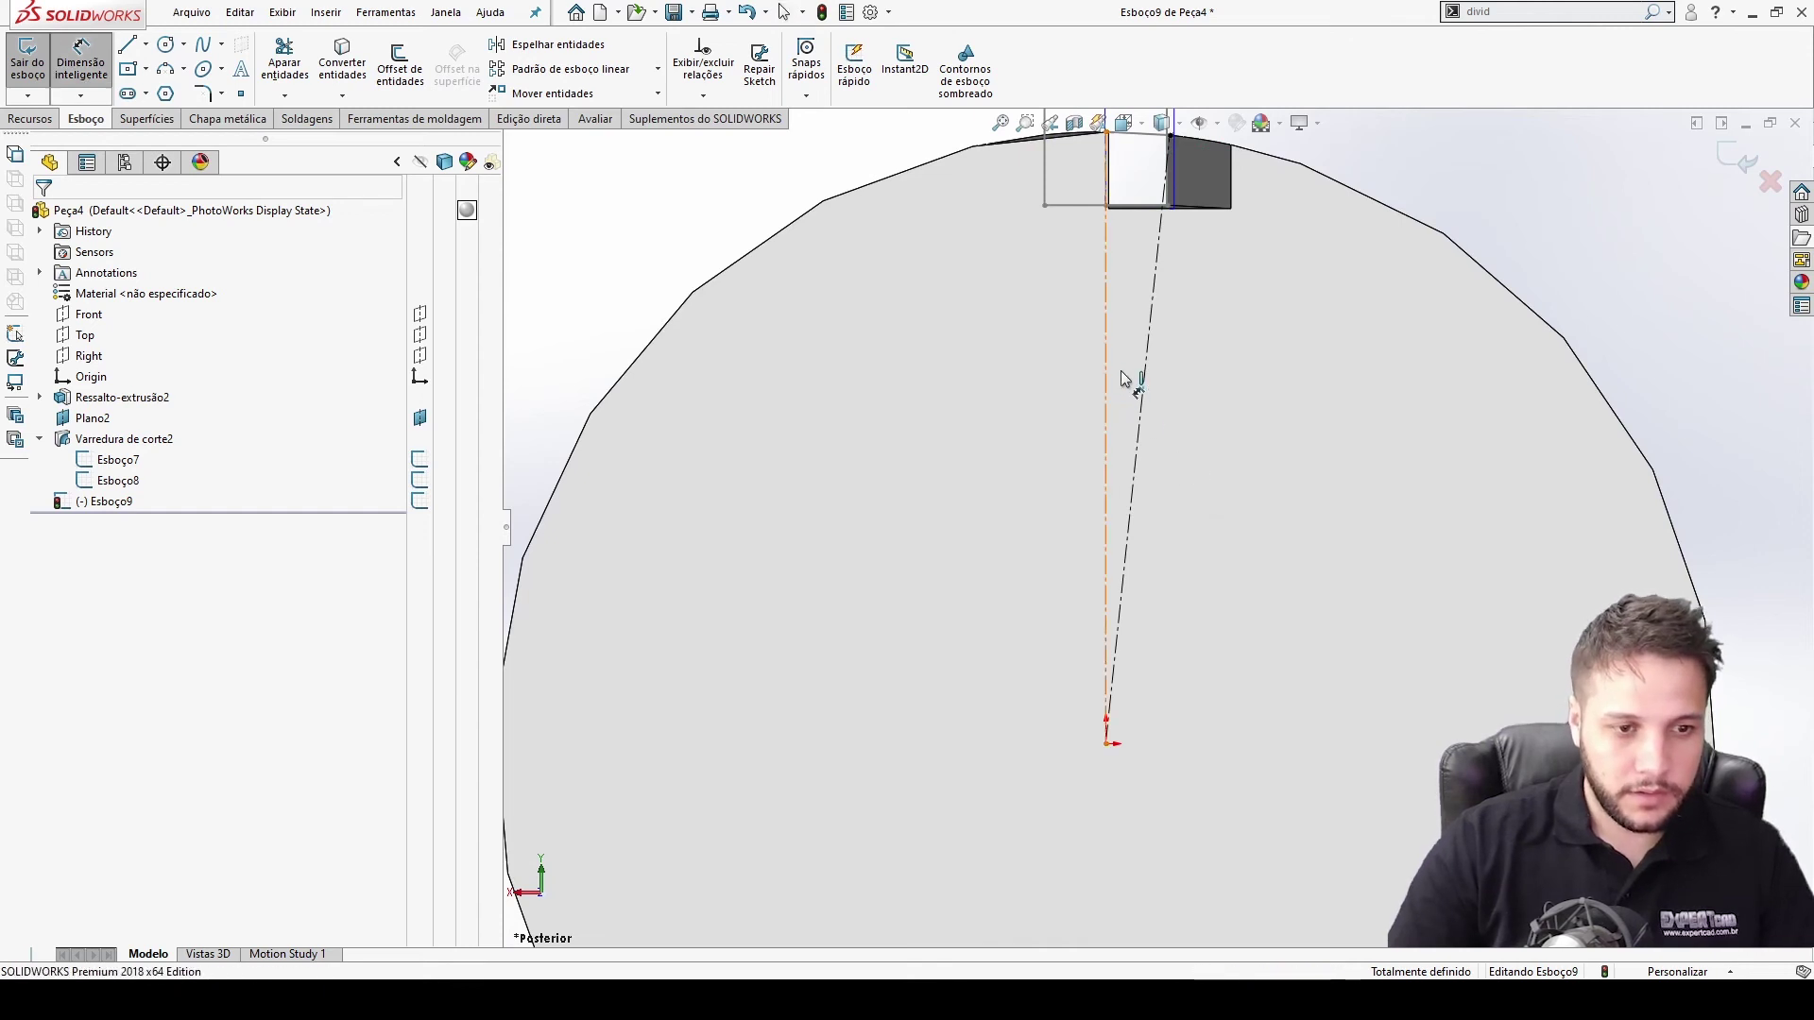
click(1144, 380)
click(1107, 366)
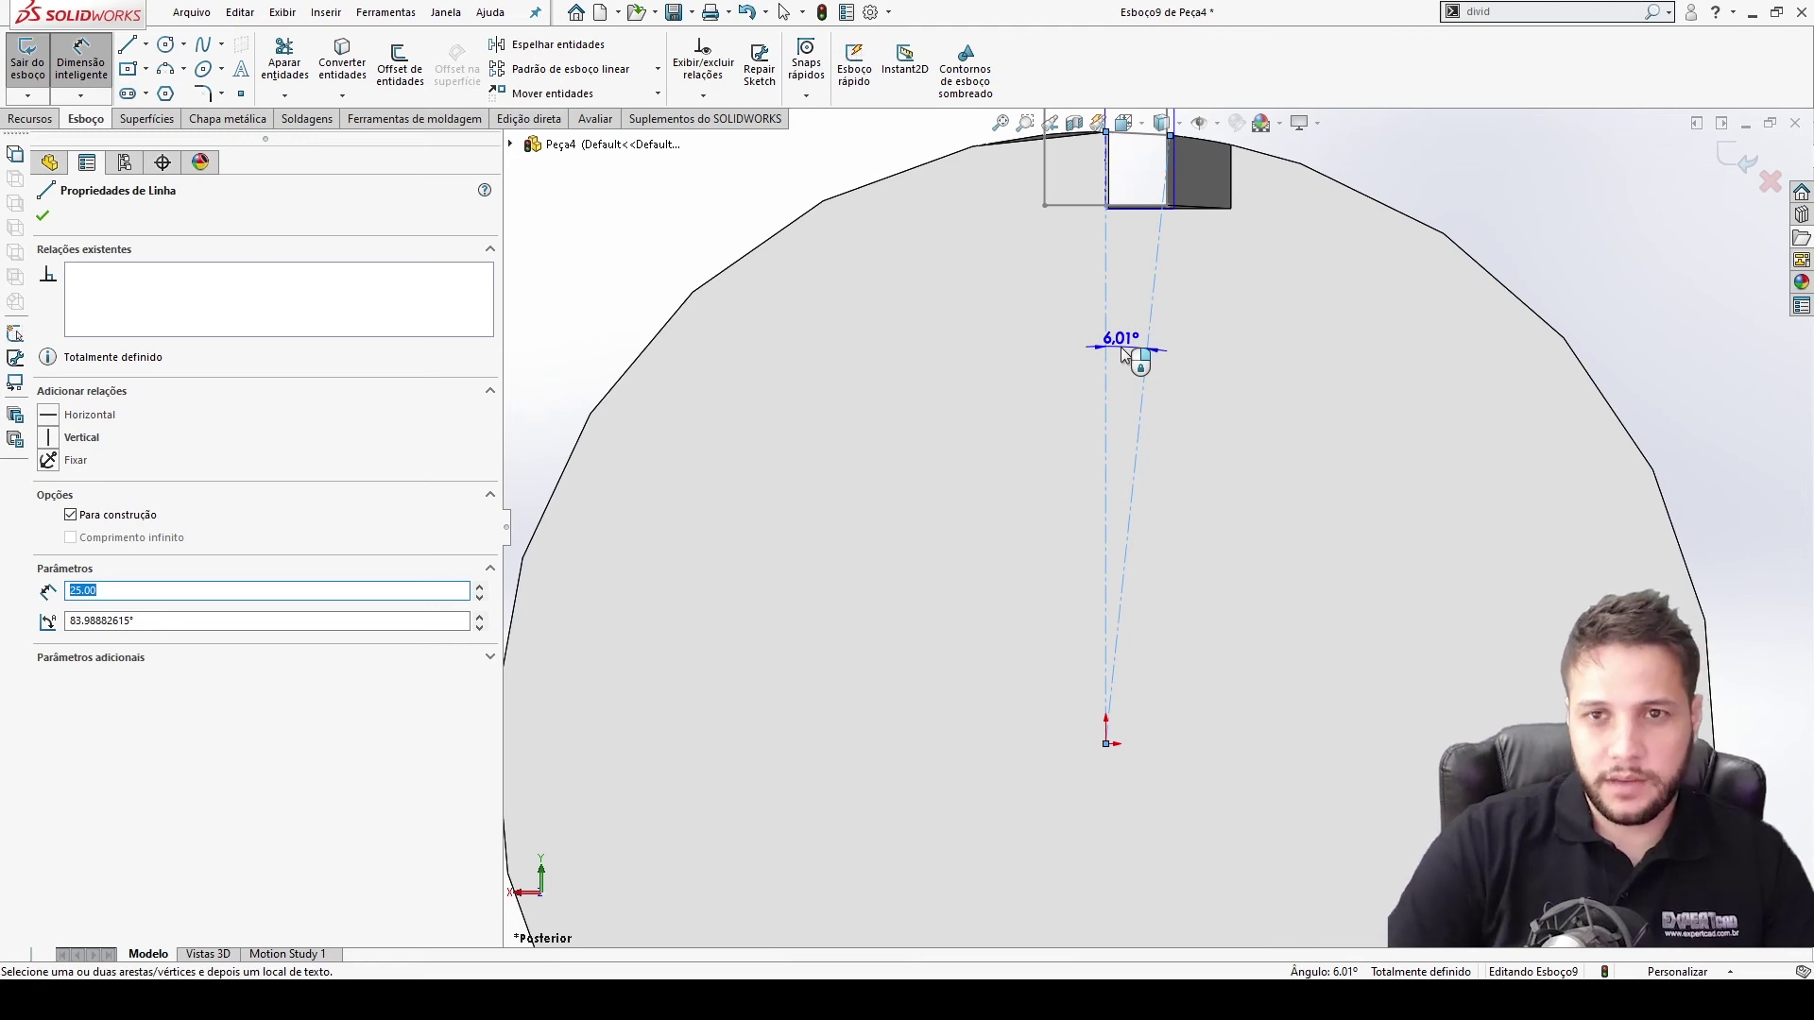
key(Escape)
key(ctrl+7)
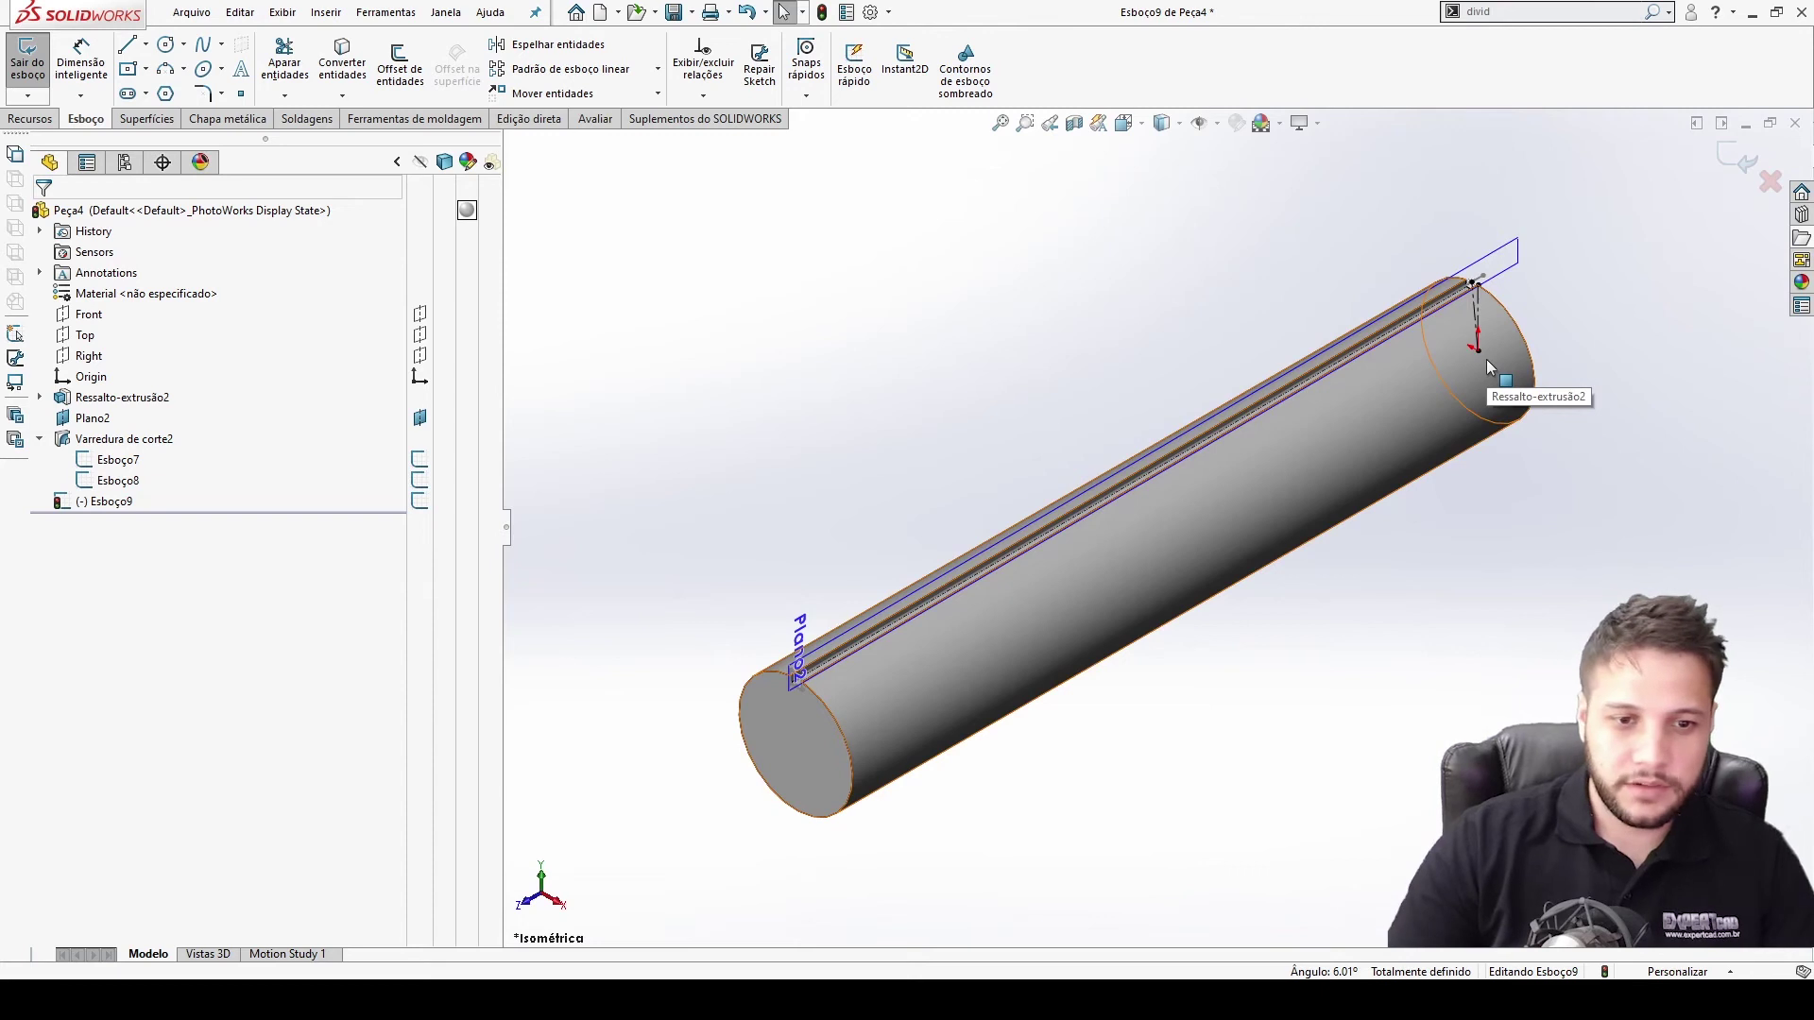
click(1739, 159)
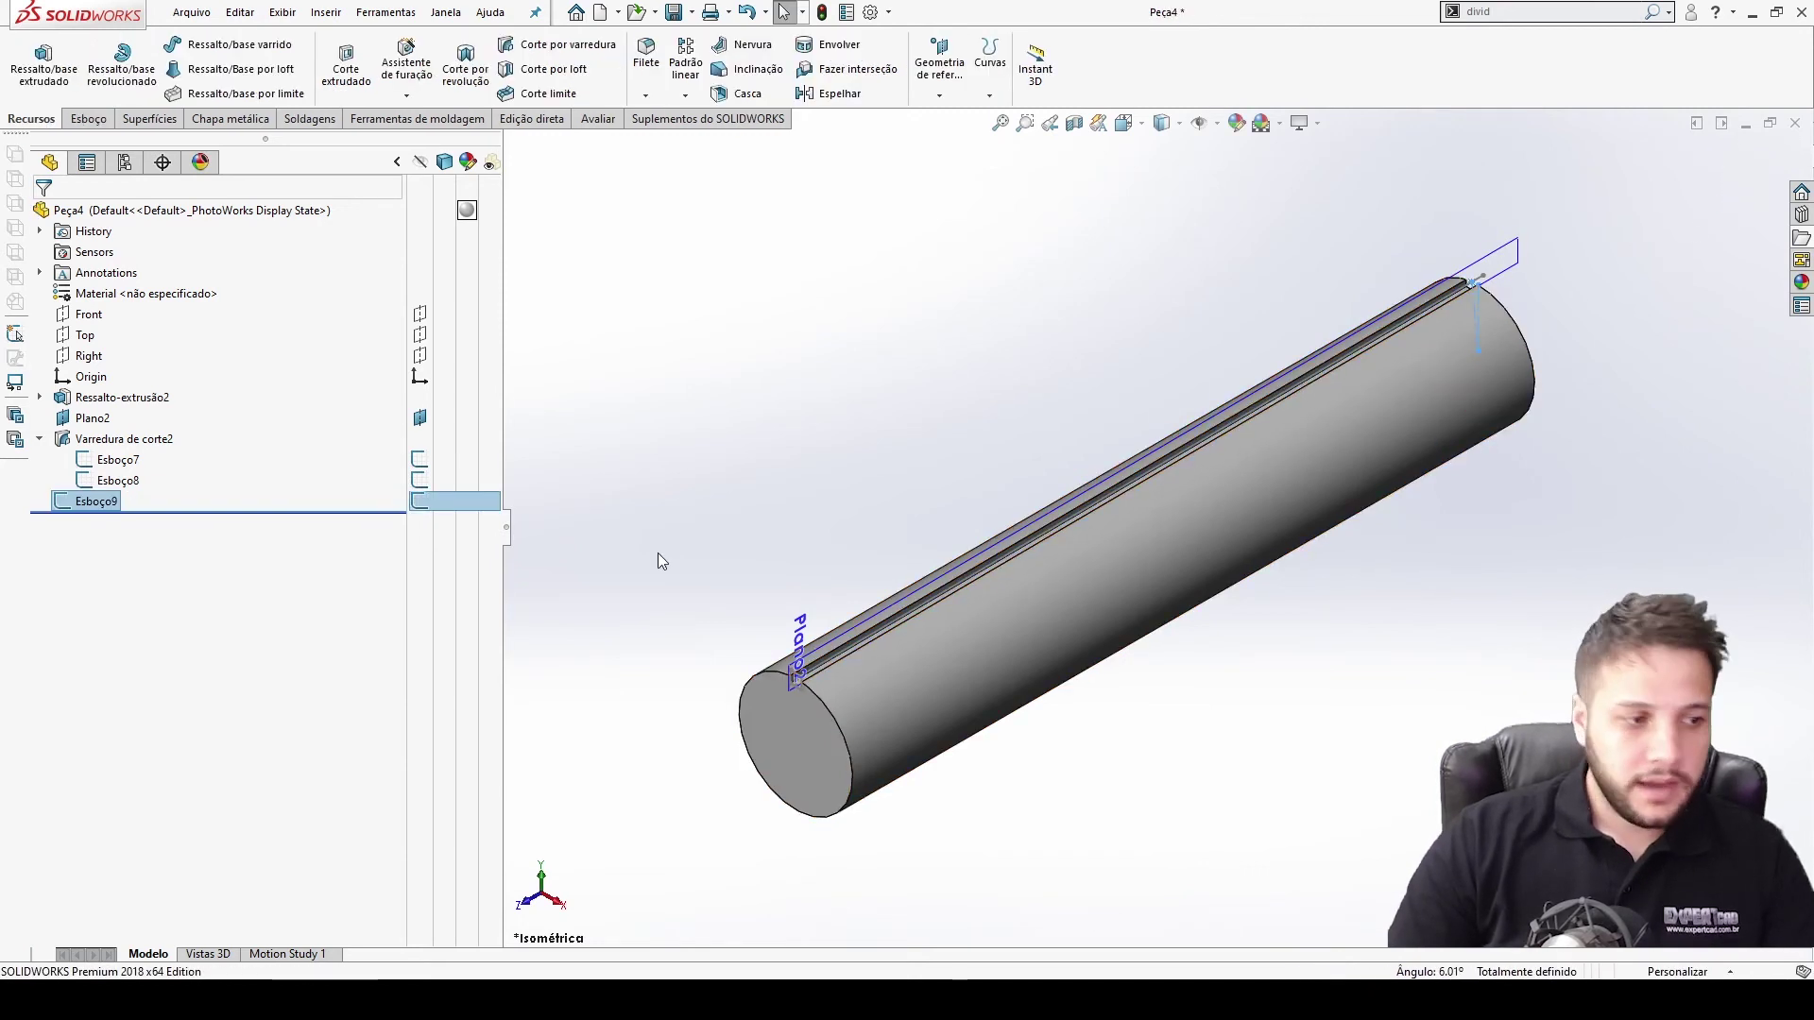
Edit the groove's swept cut and set its profile twist to a specified value of 6.01 degrees along the path
click(39, 438)
click(120, 442)
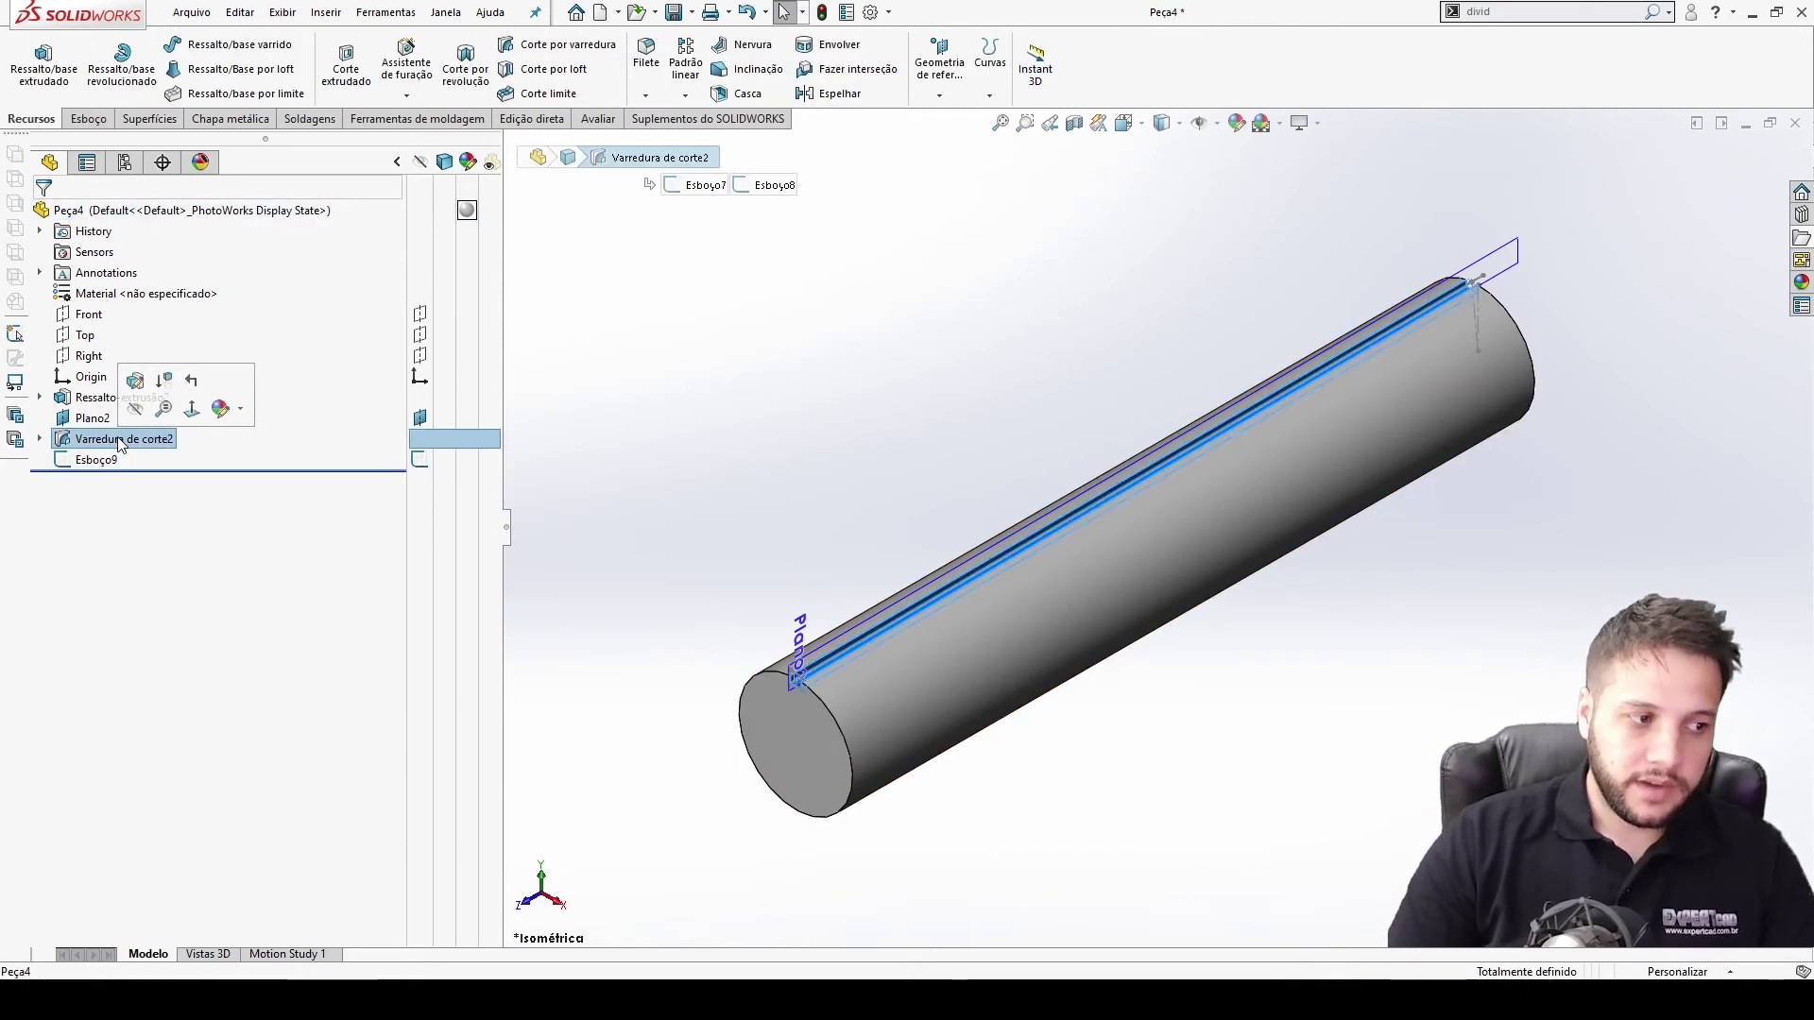
click(135, 380)
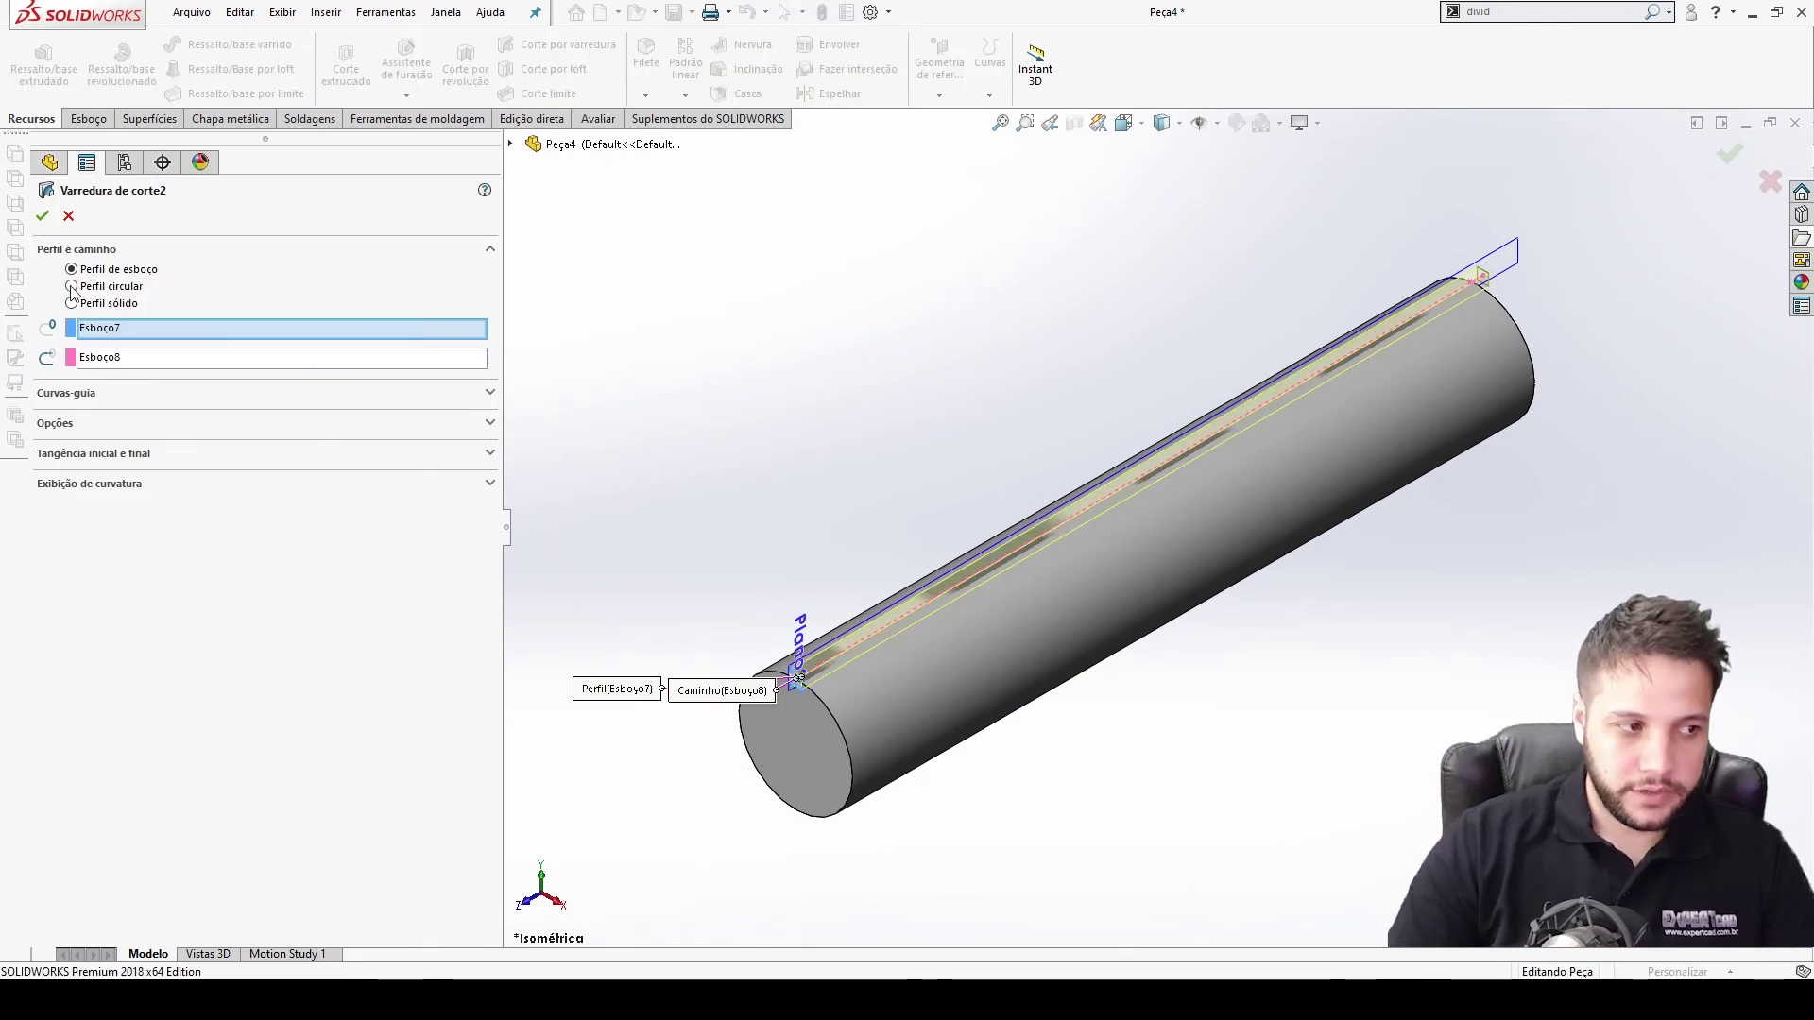
click(73, 426)
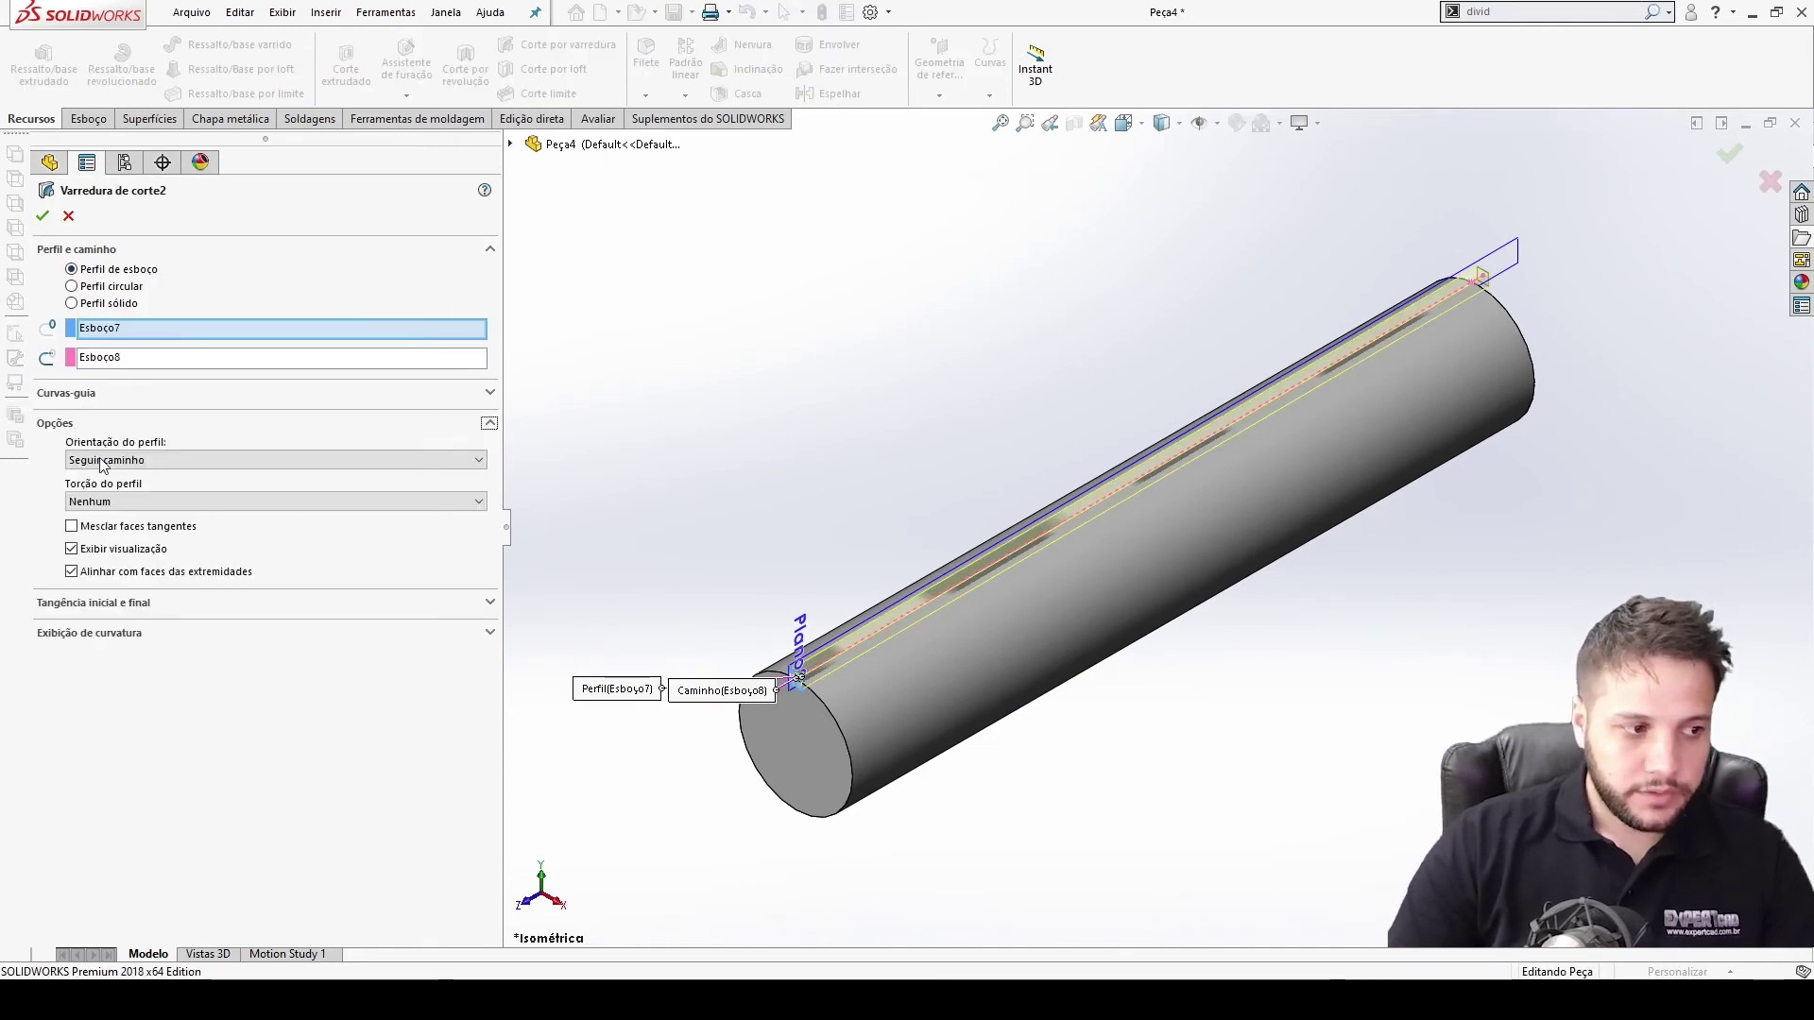
click(103, 461)
click(103, 464)
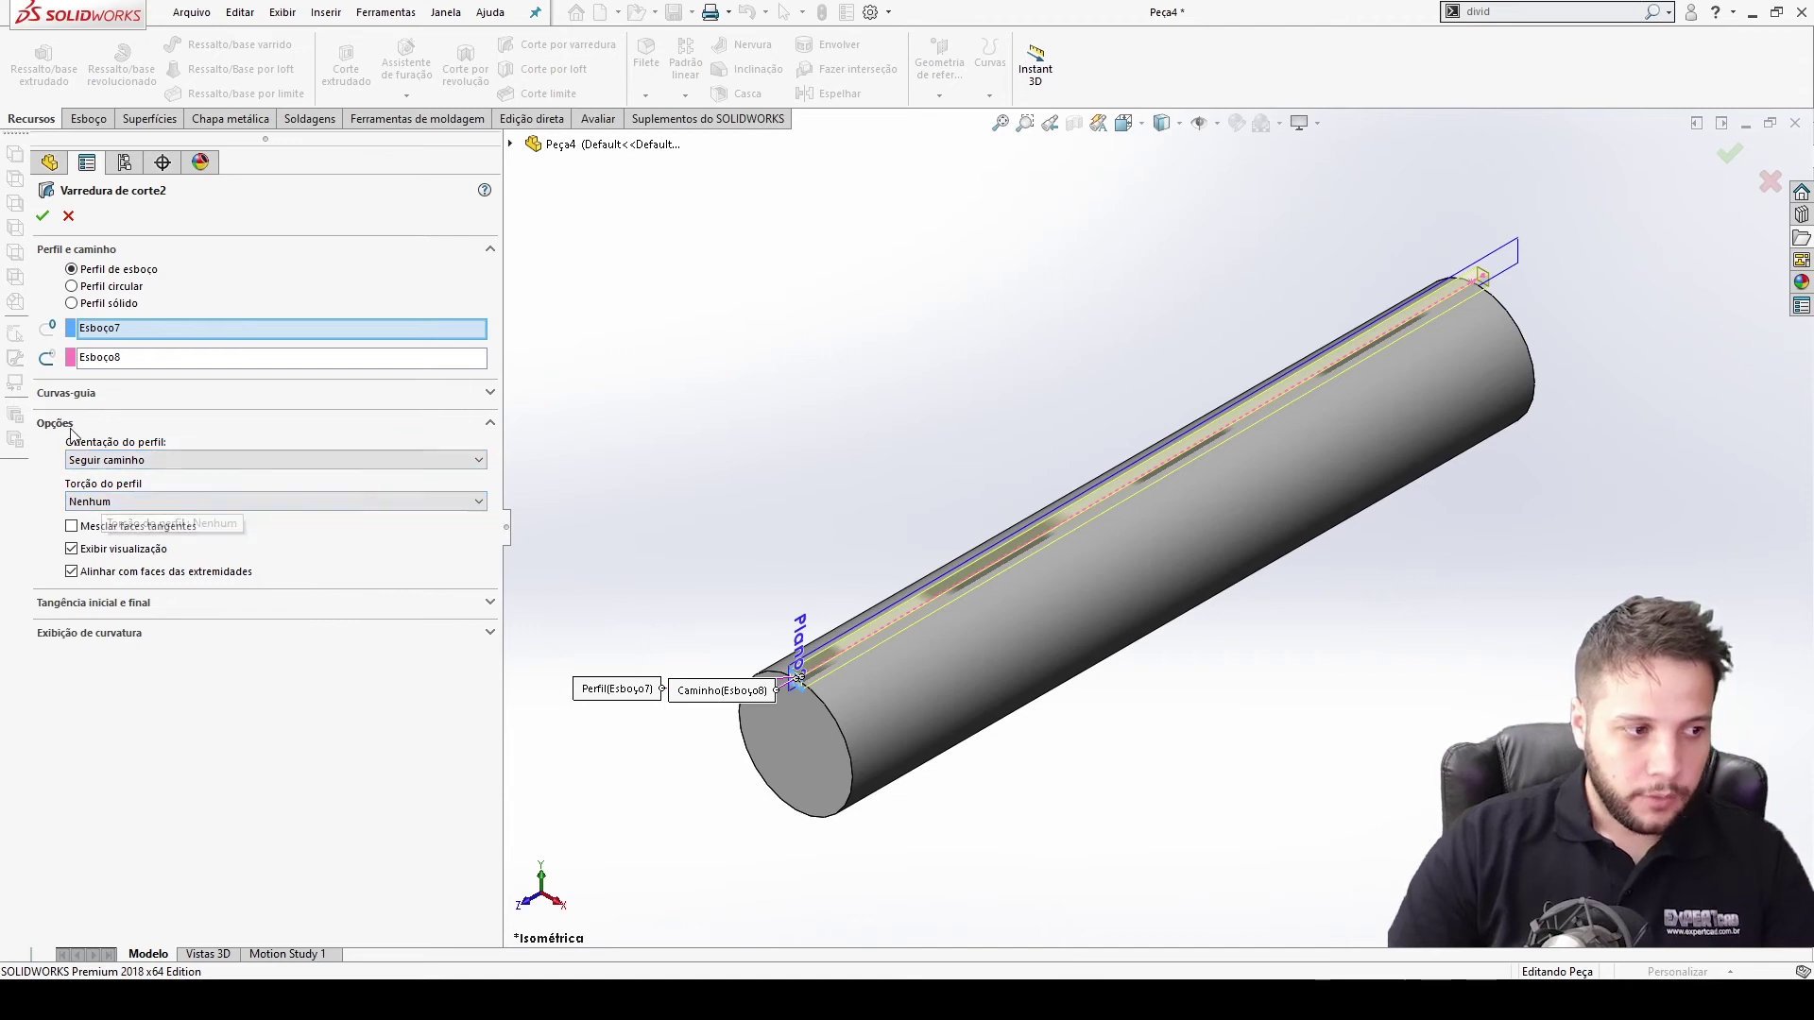
click(120, 505)
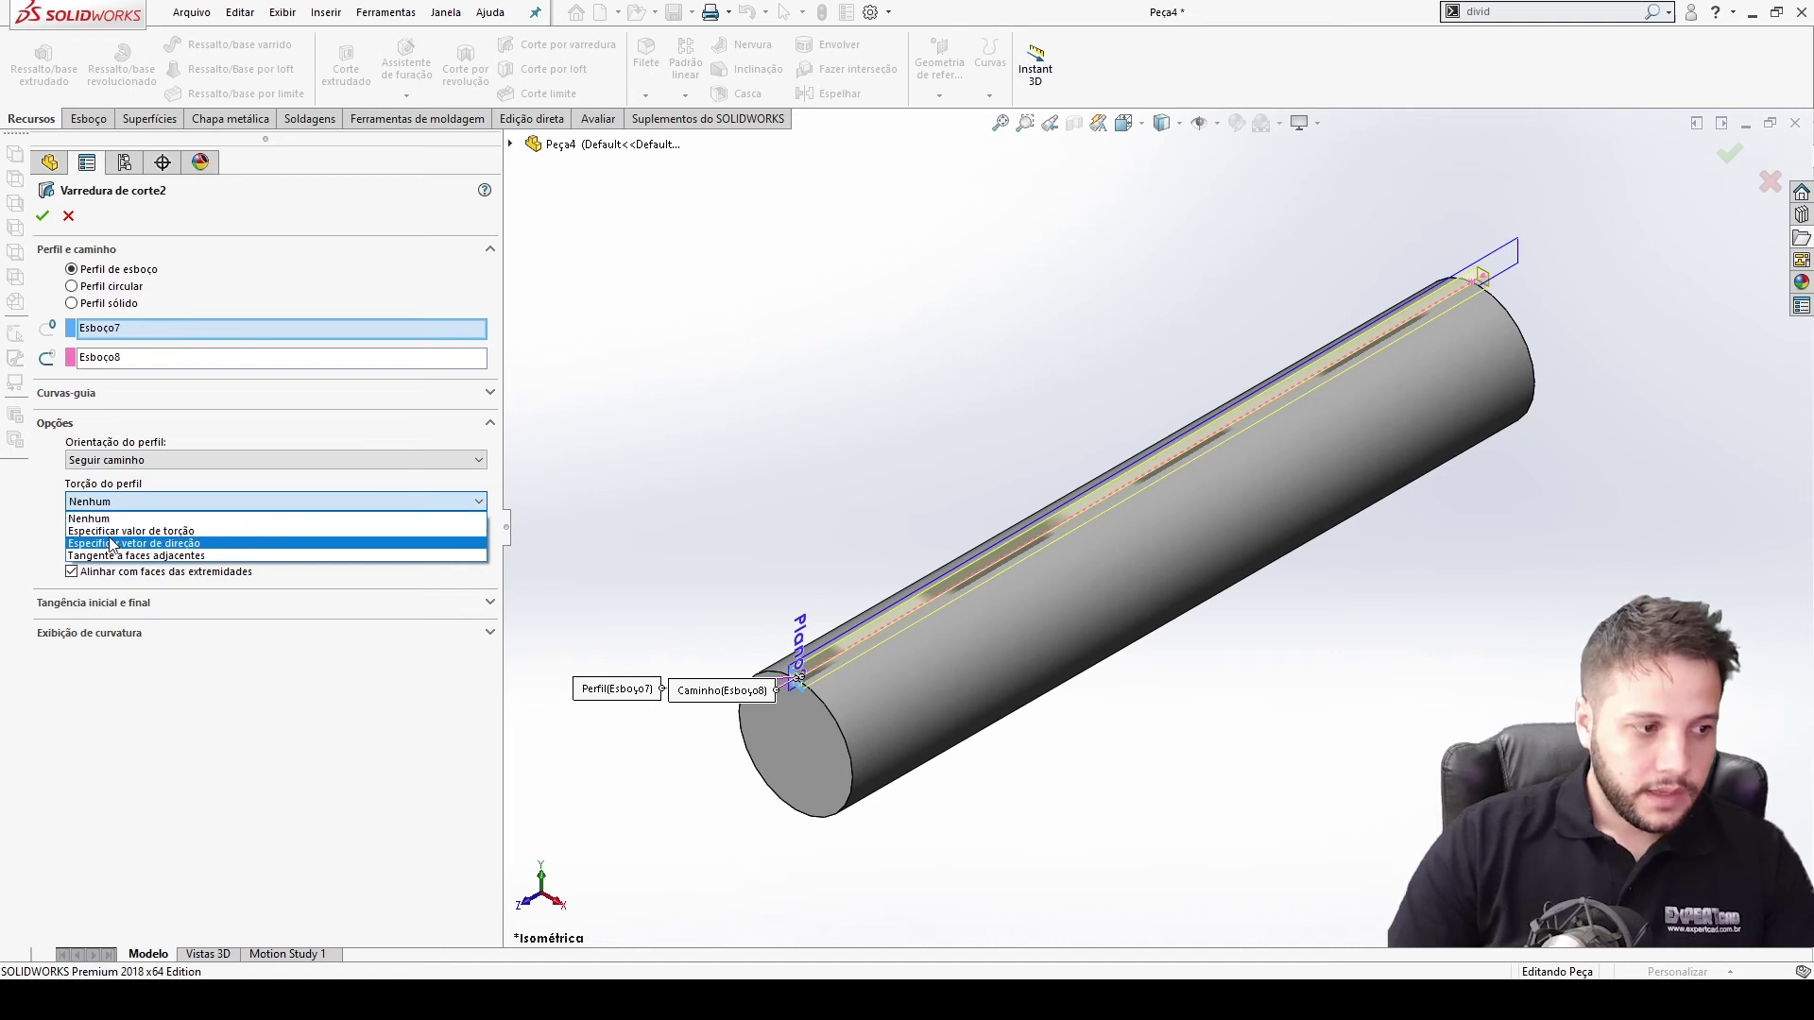
click(124, 532)
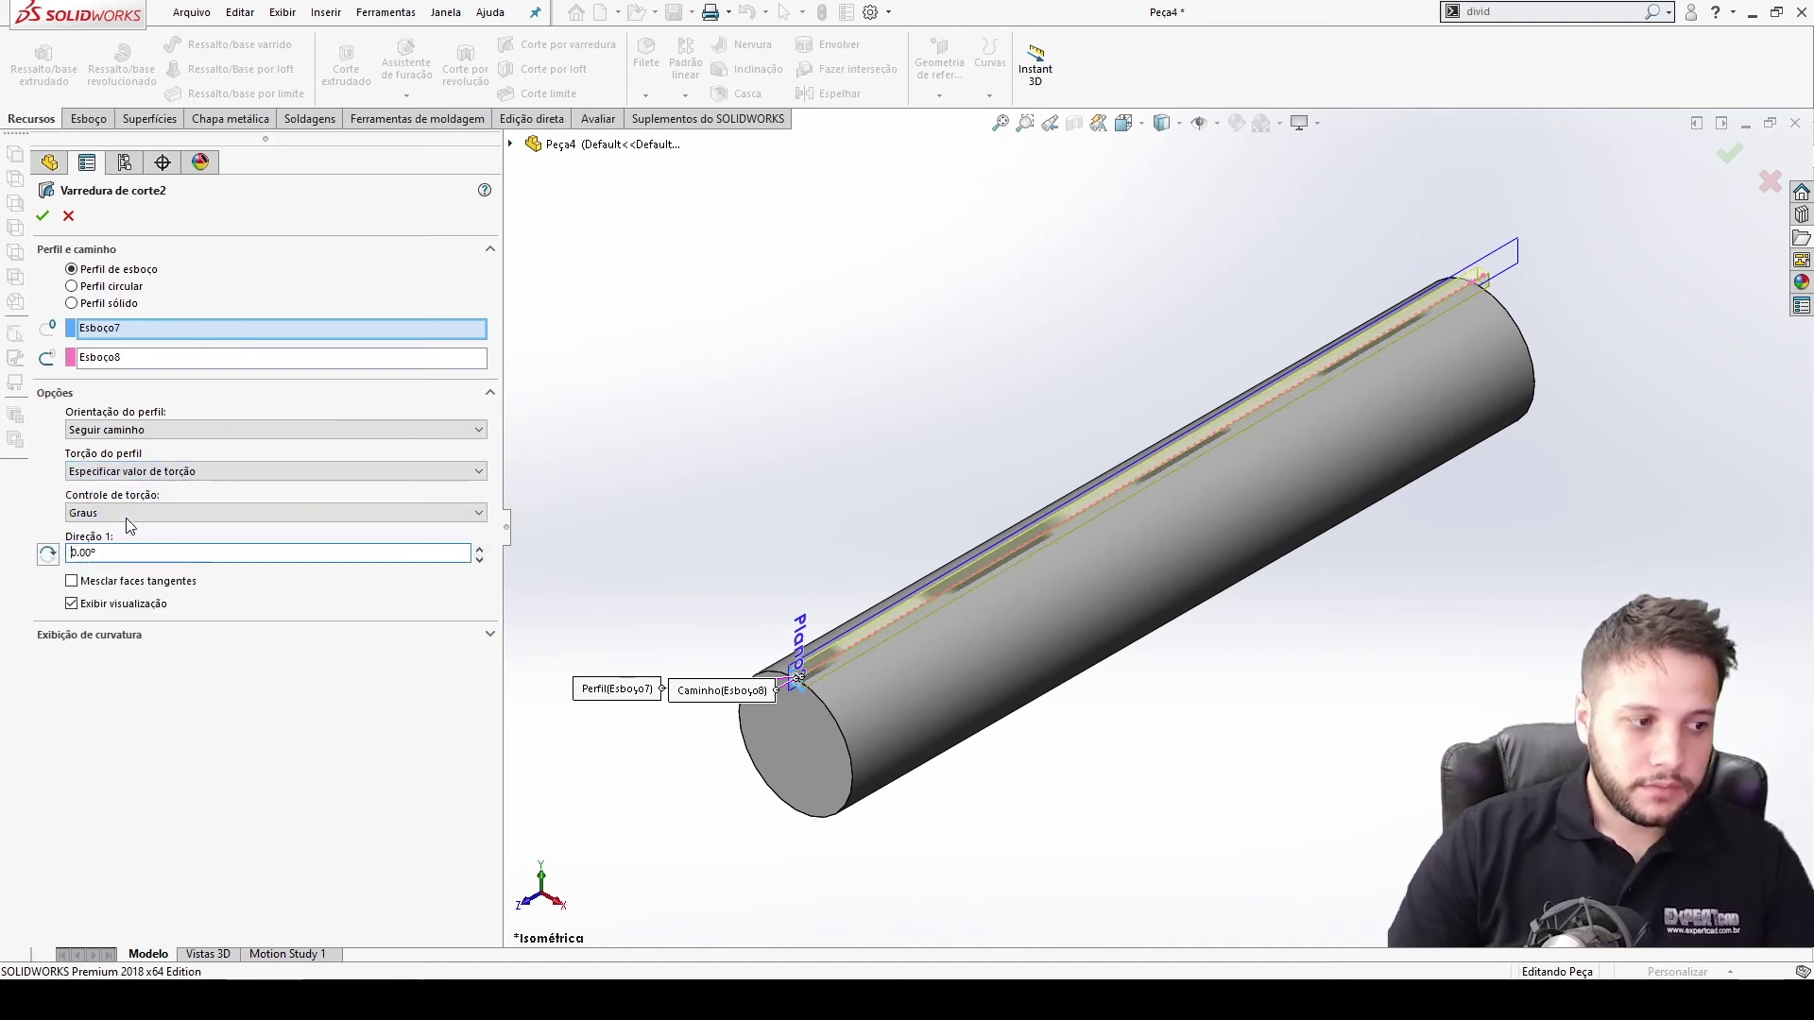
click(108, 554)
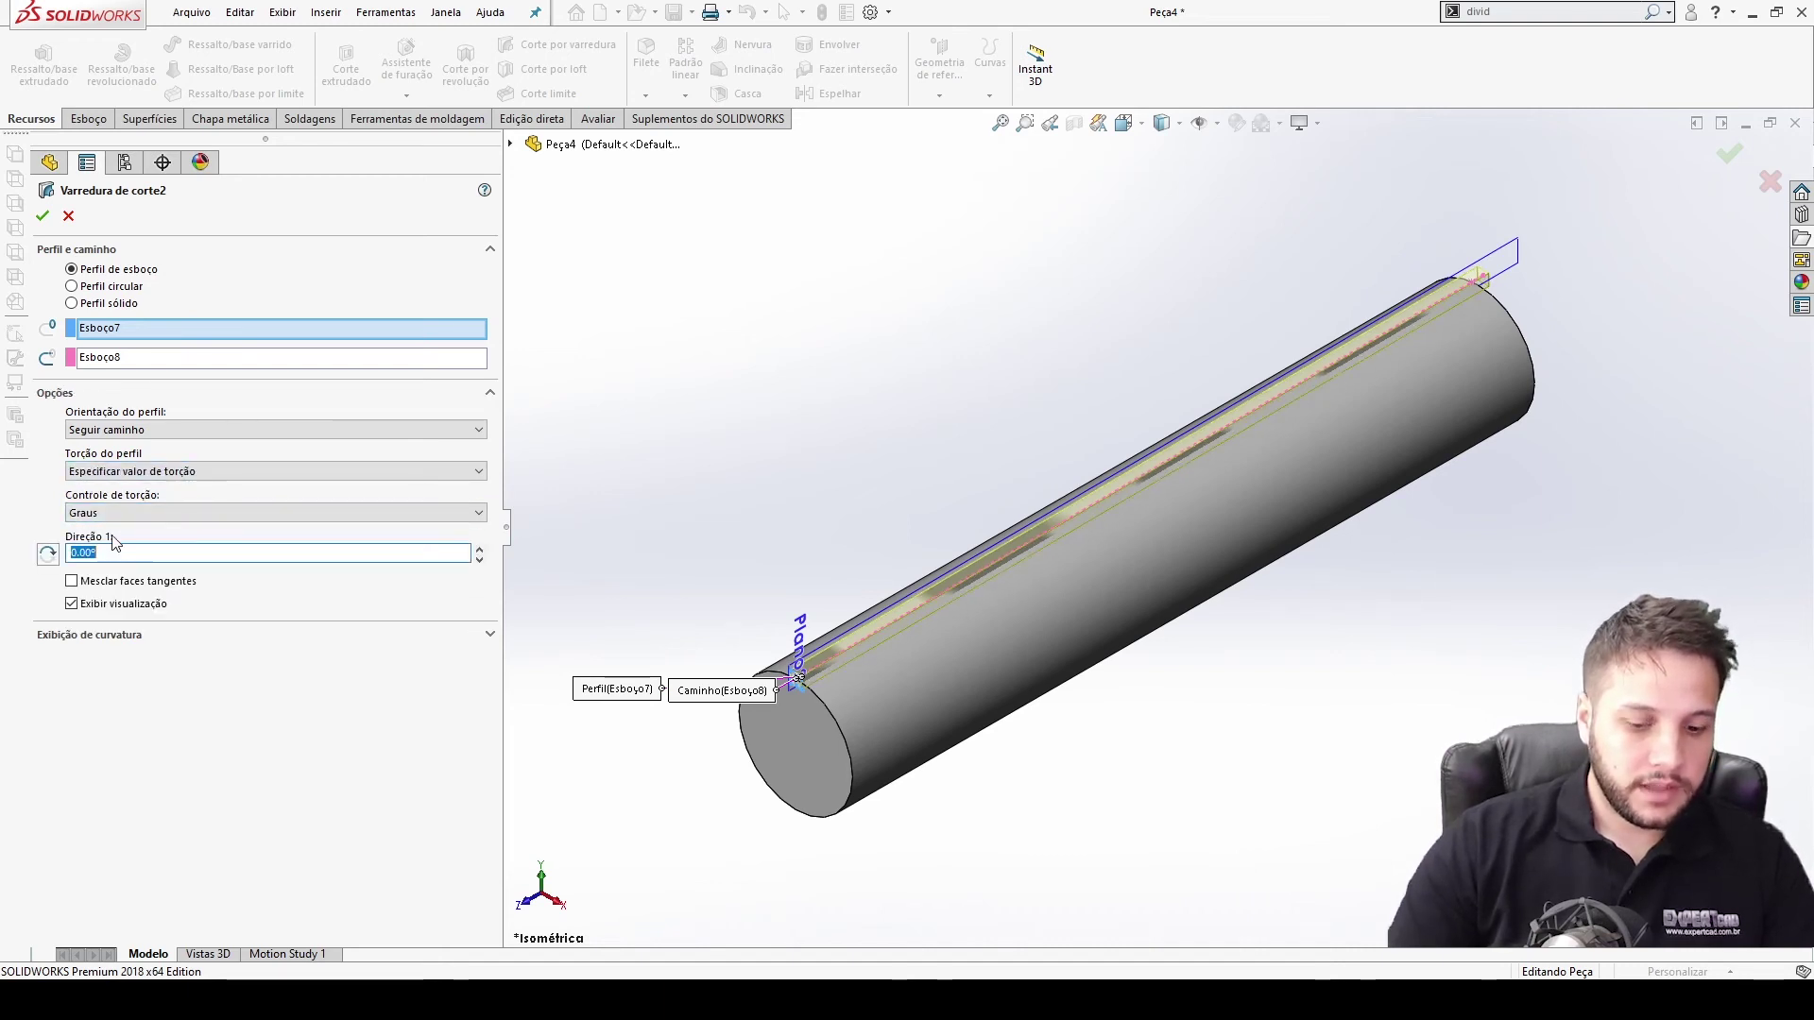
text(6,01)
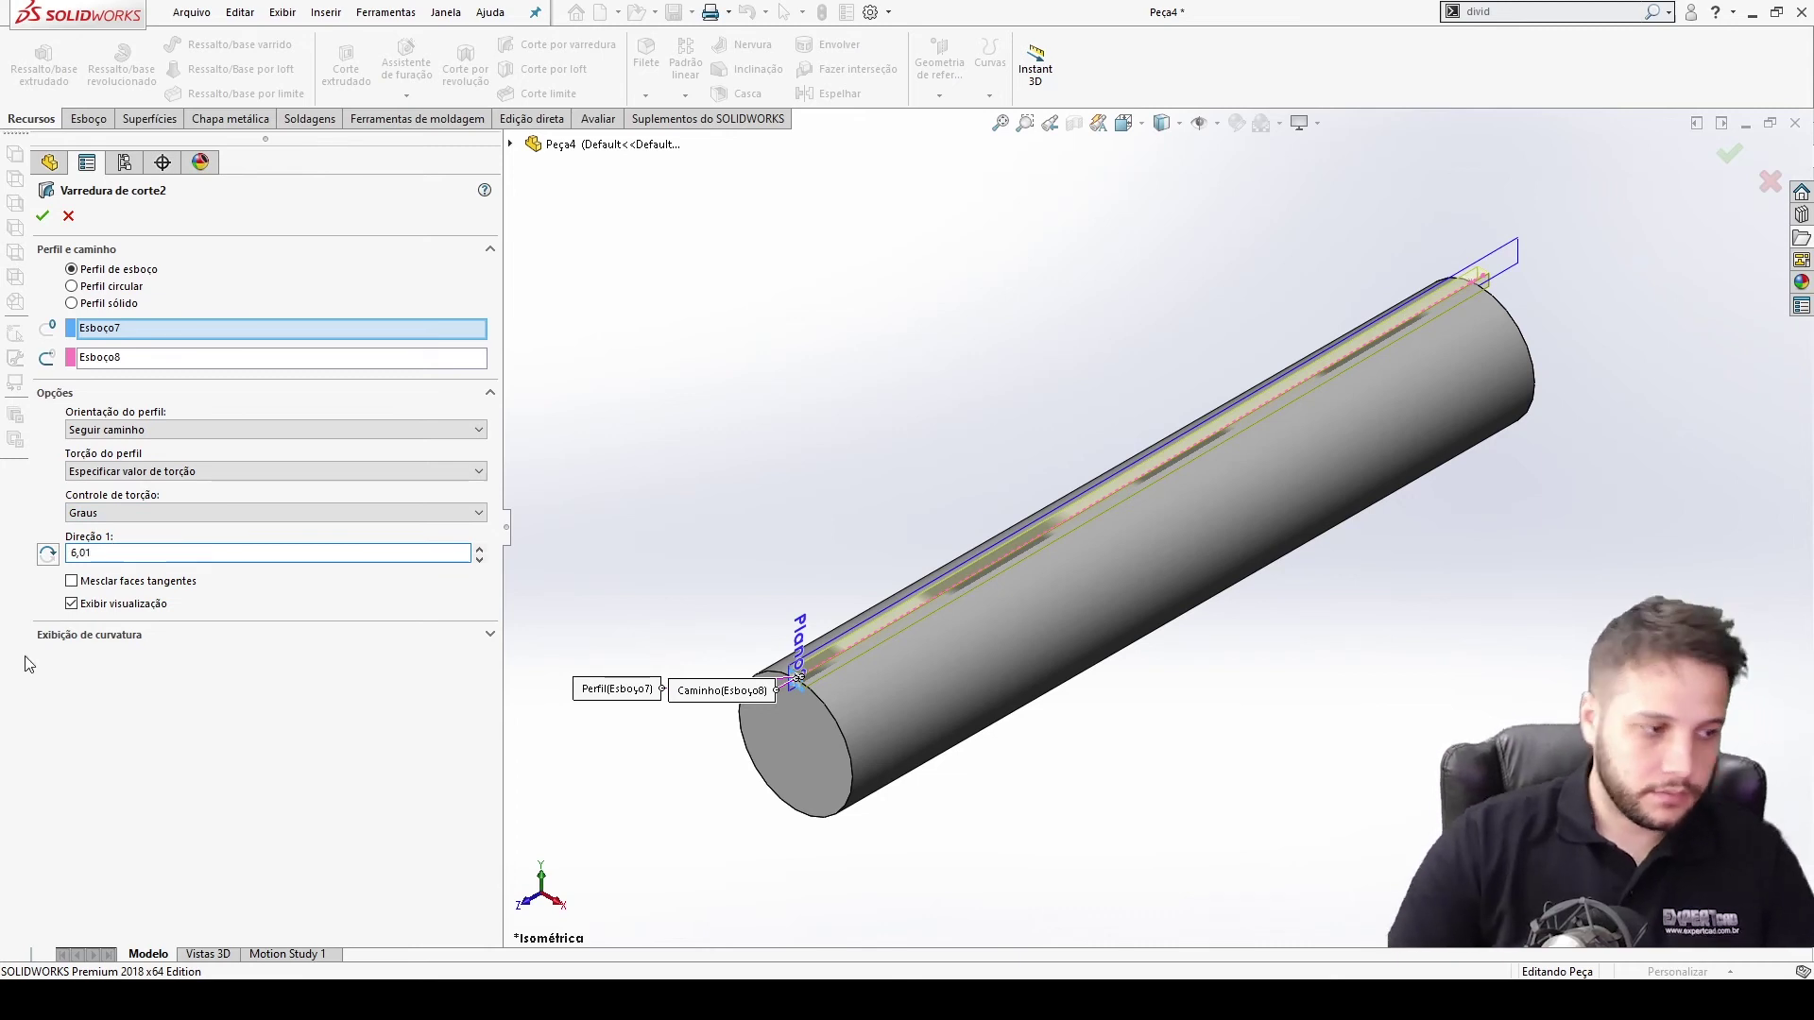
key(Return)
Reverse the twist direction of the groove's swept cut and accept the edited feature
middle_drag(1357, 348, 1220, 438)
scroll(1247, 437, down, 5)
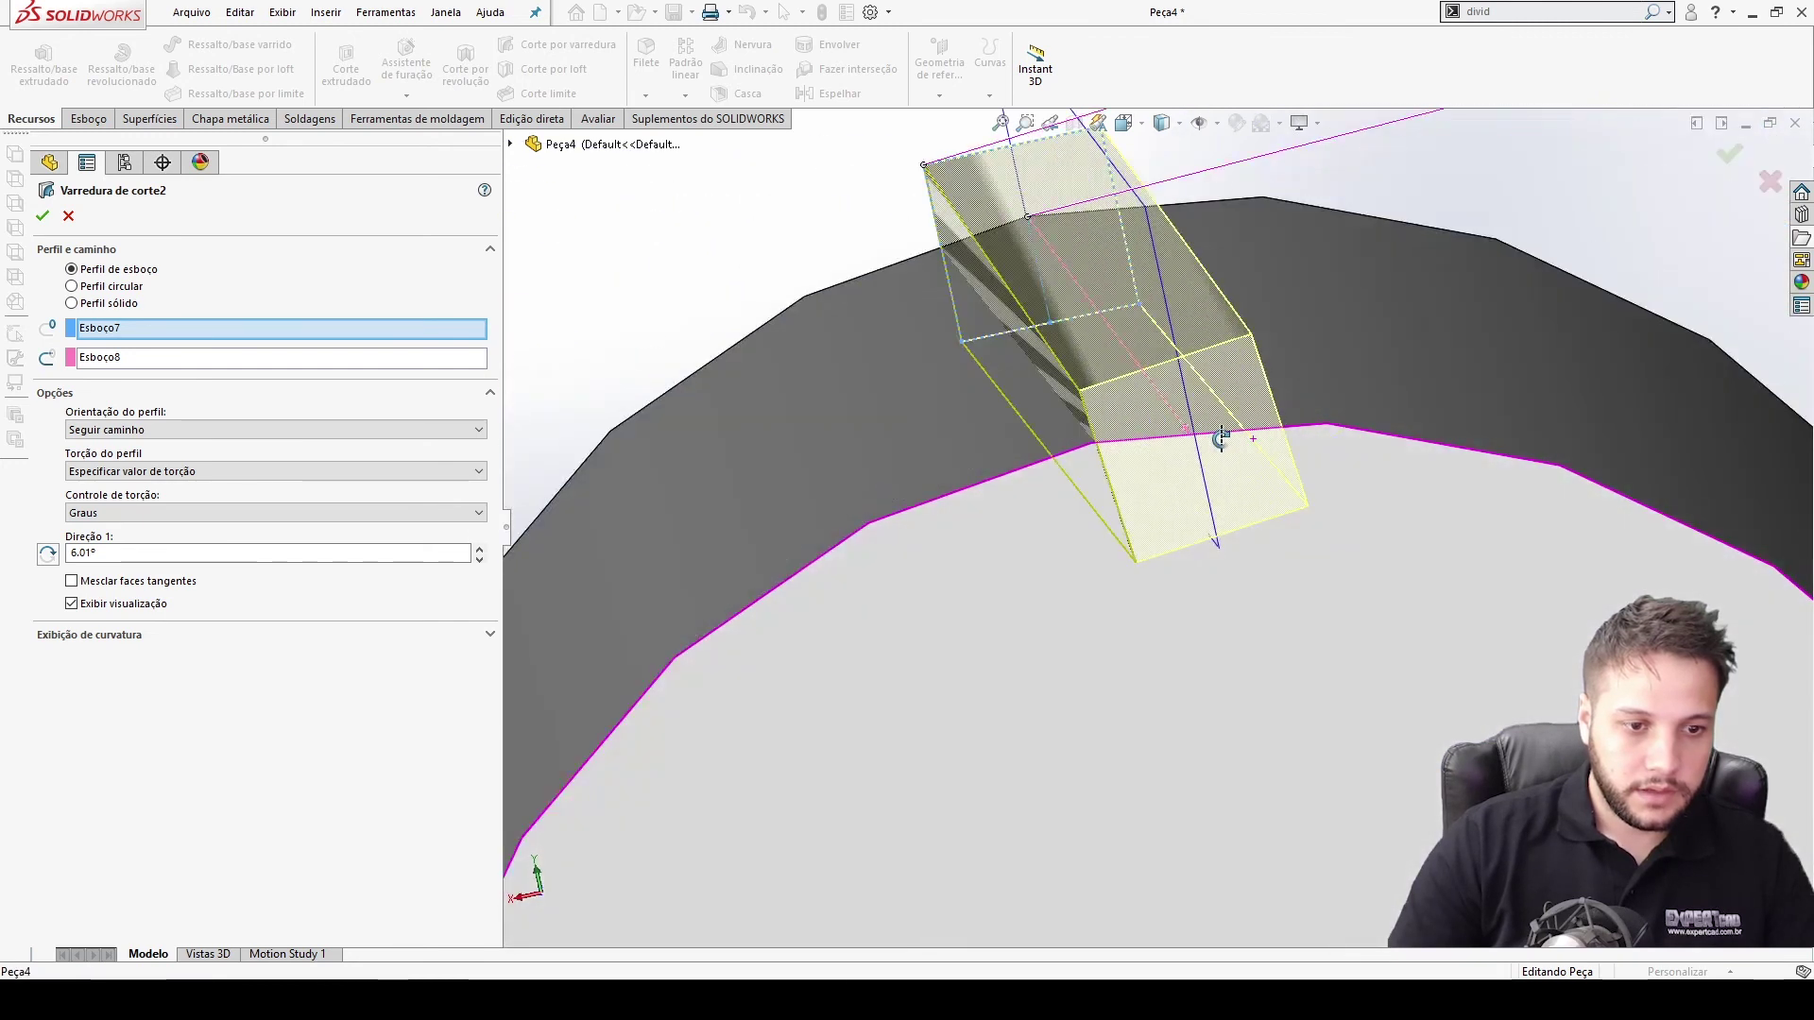
click(55, 556)
click(55, 215)
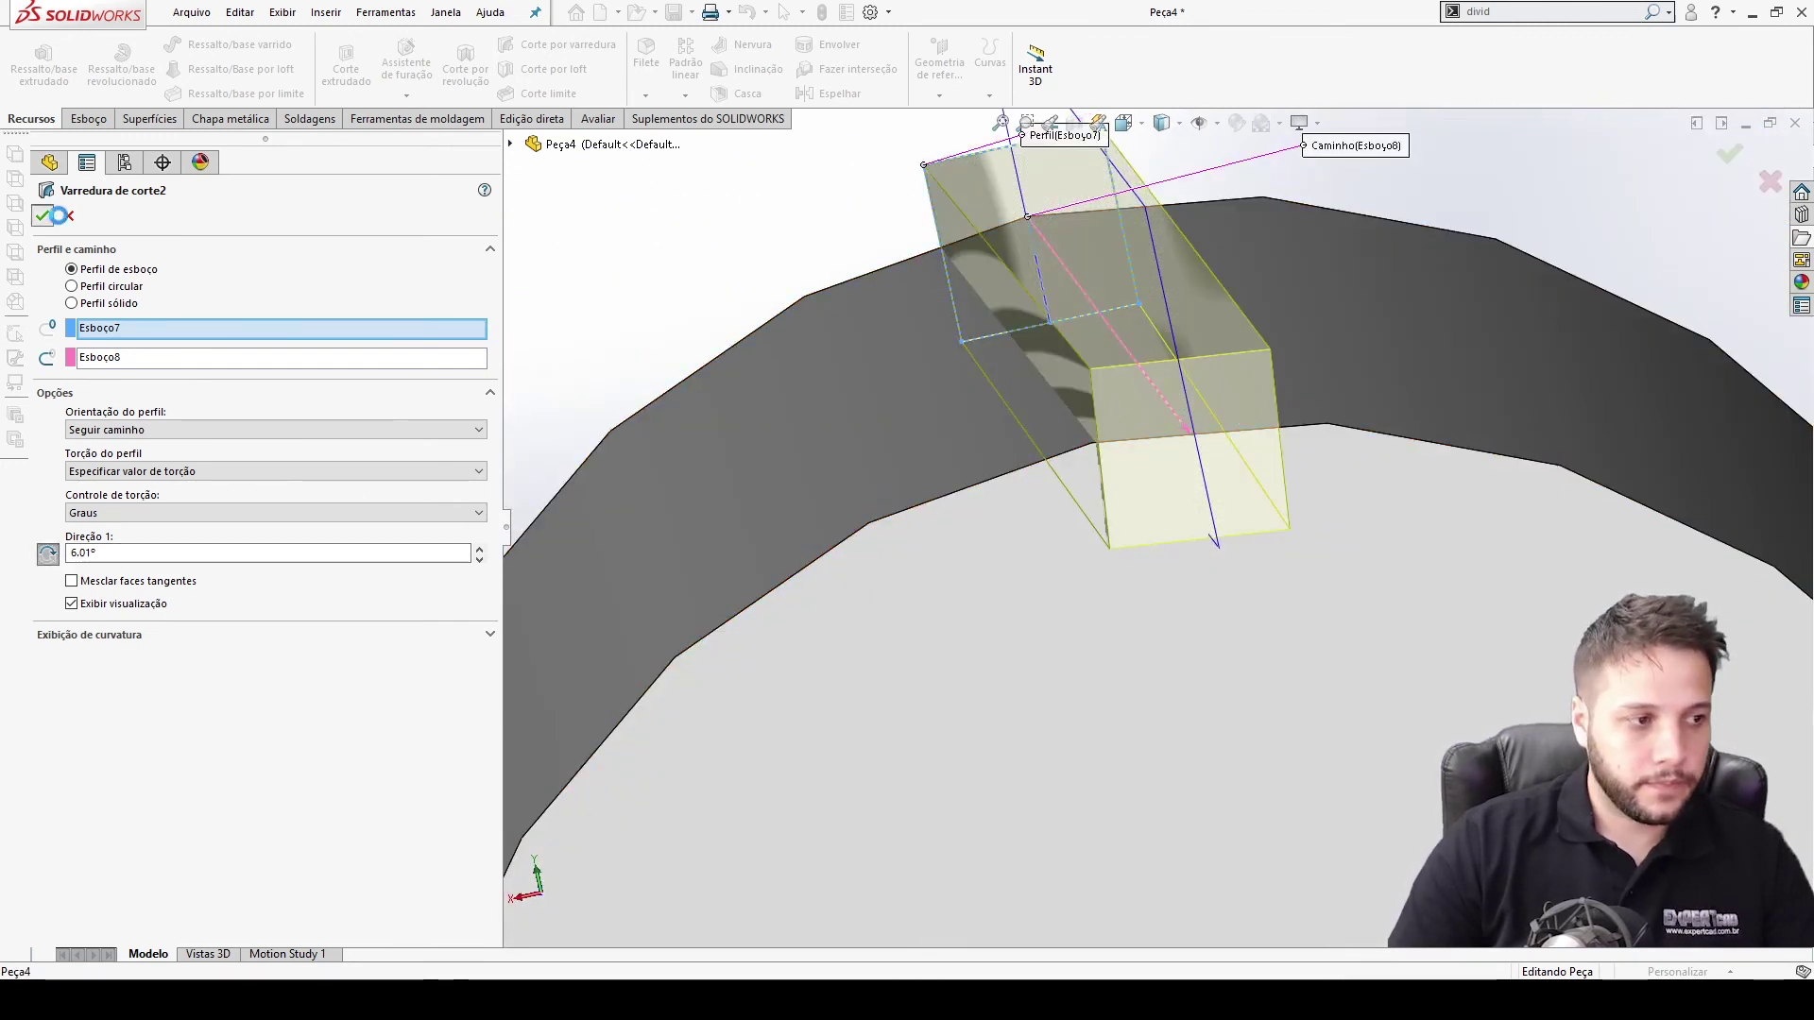
Examine the twisted groove's walls against the profile sketch and construction lines, in end view and along the shaft
scroll(1179, 550, up, 5)
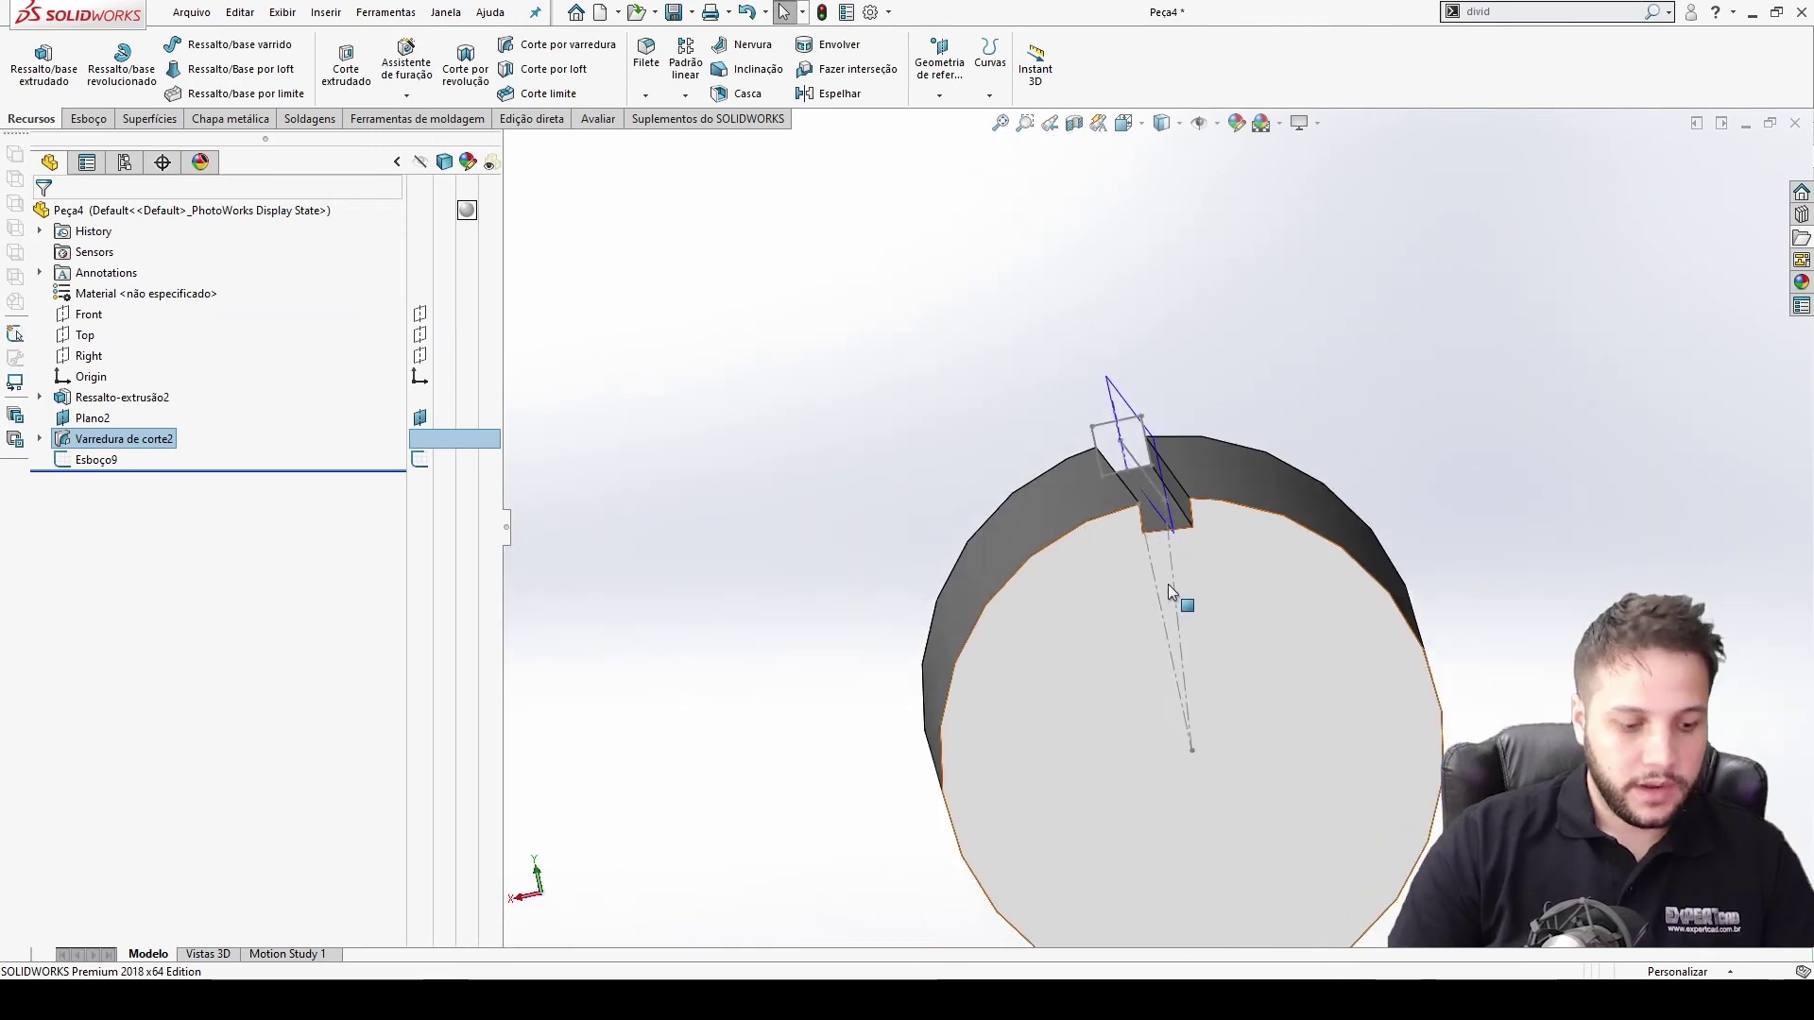
key(ctrl+1)
key(ctrl+2)
scroll(1223, 304, down, 4)
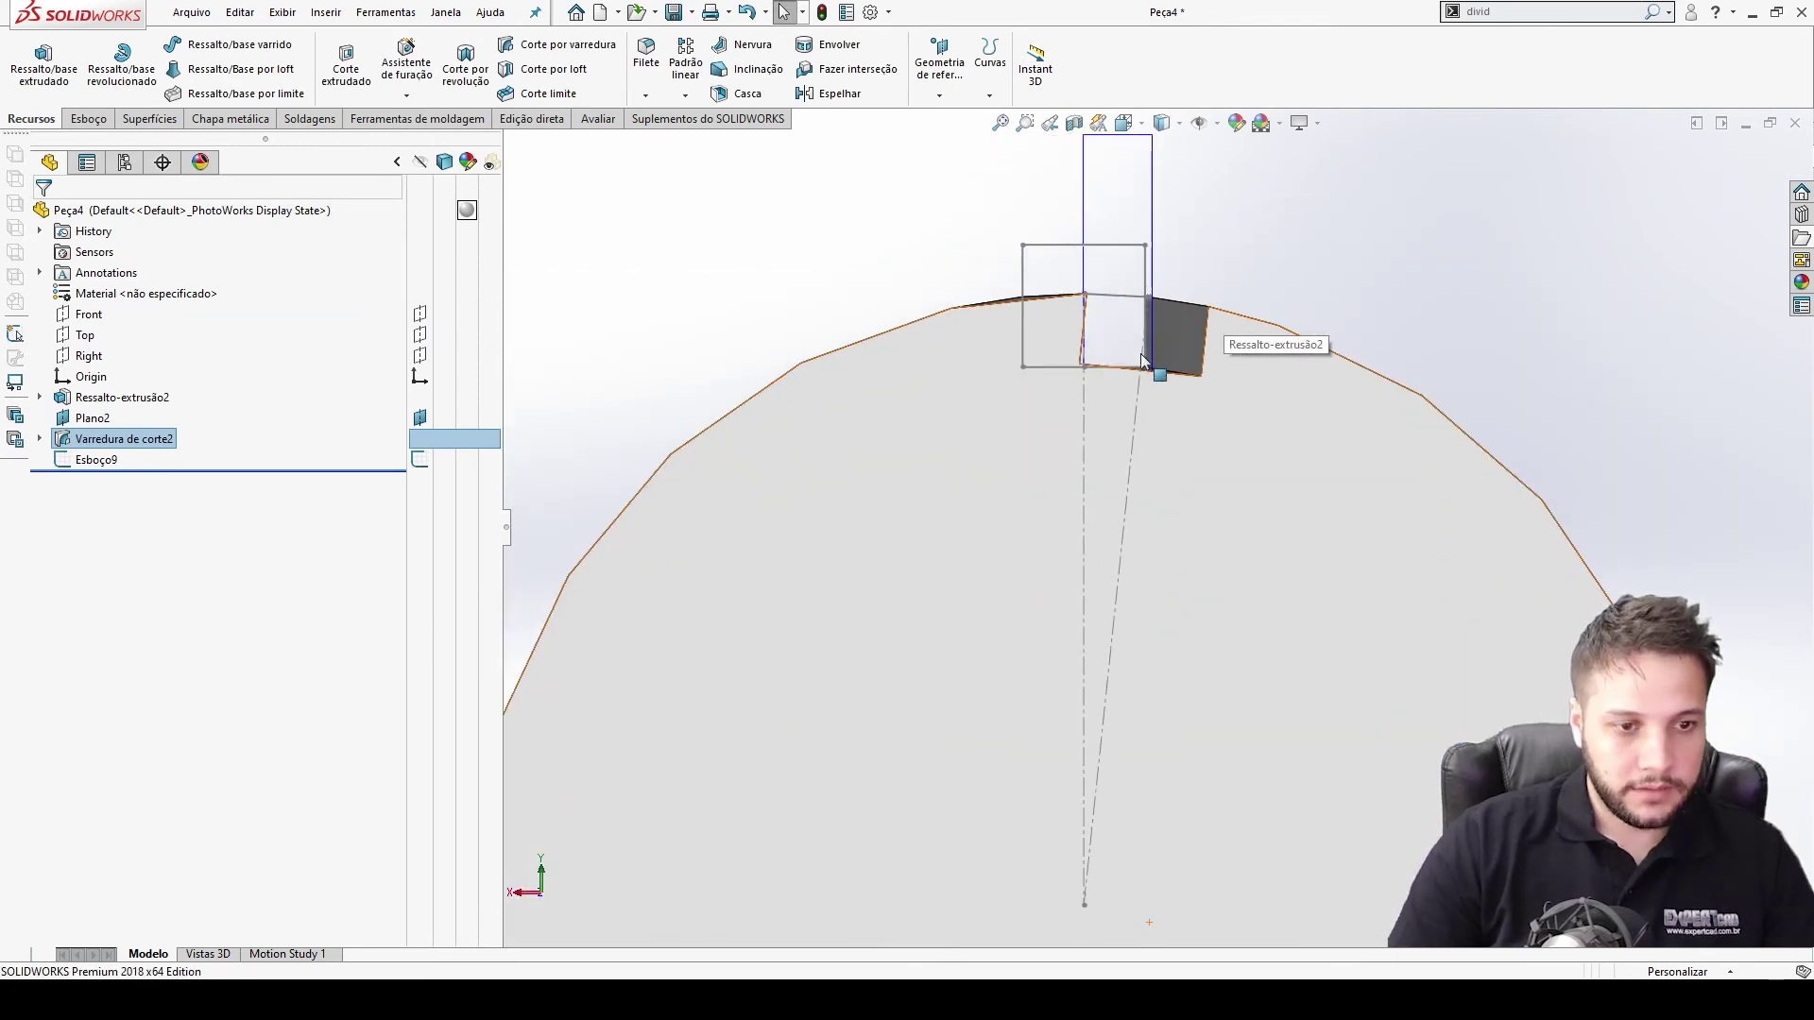
scroll(1142, 353, down, 3)
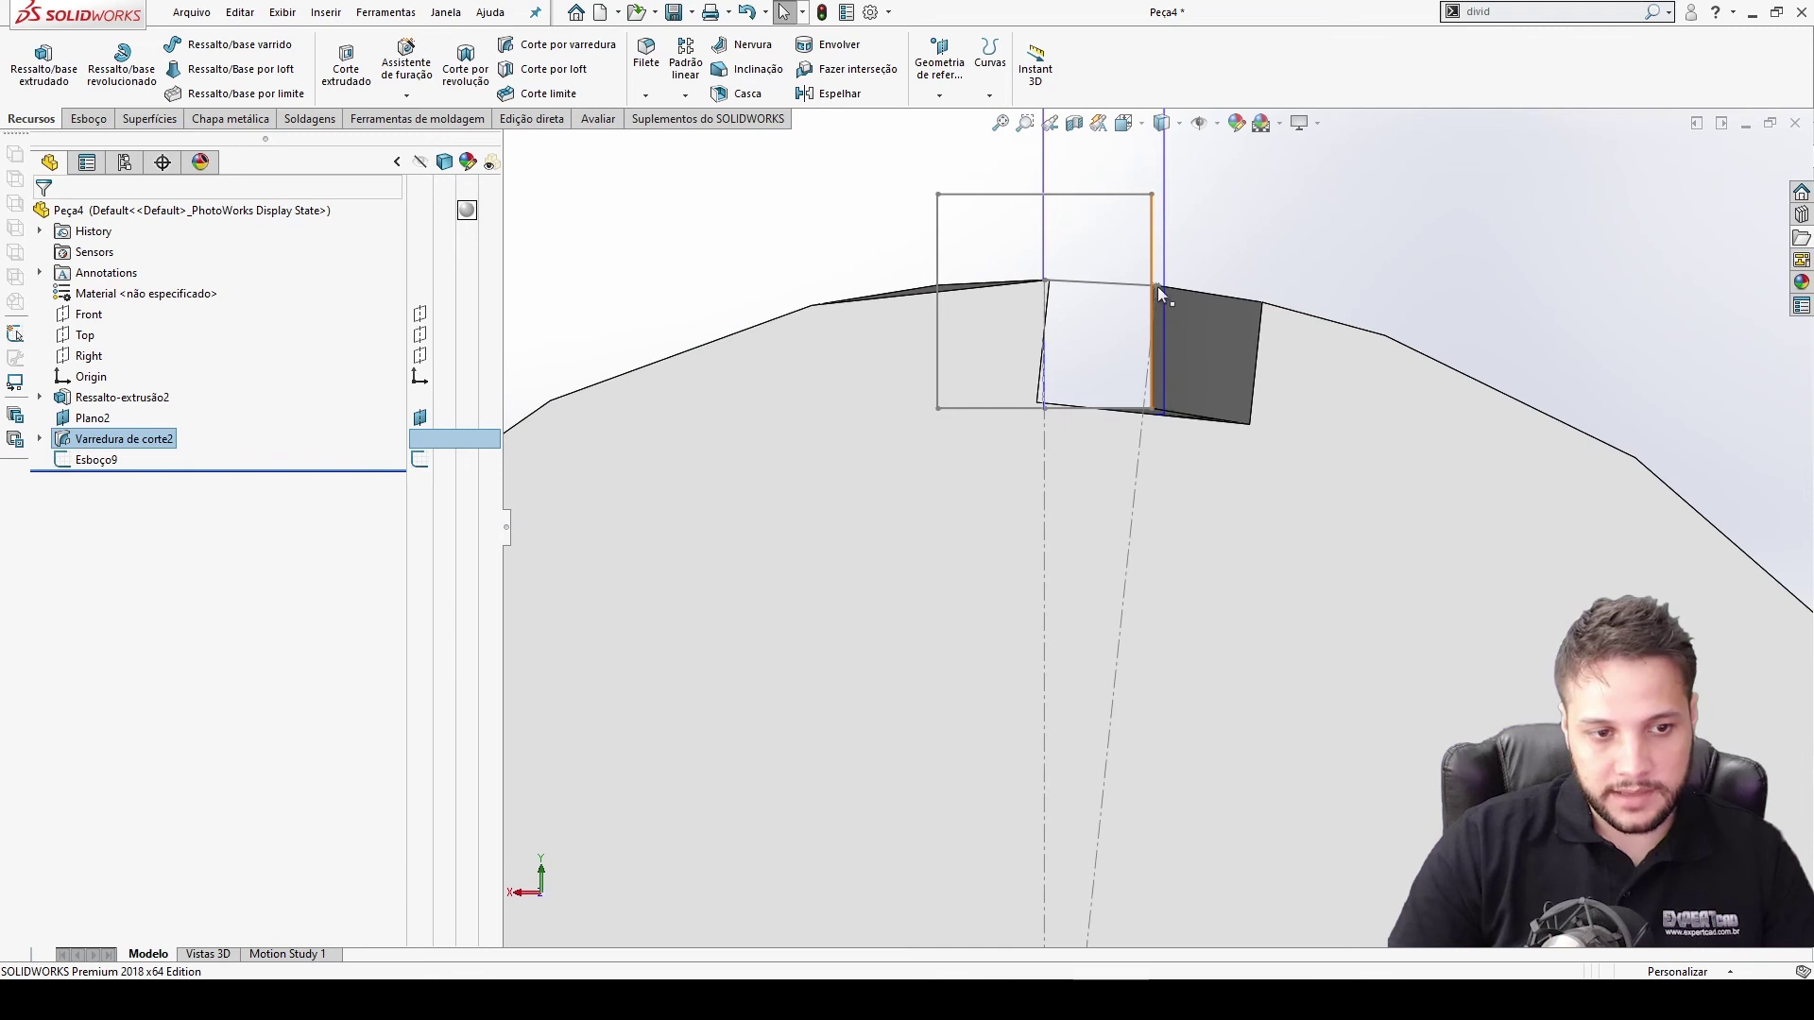
scroll(1115, 508, up, 8)
middle_drag(1177, 434, 1334, 558)
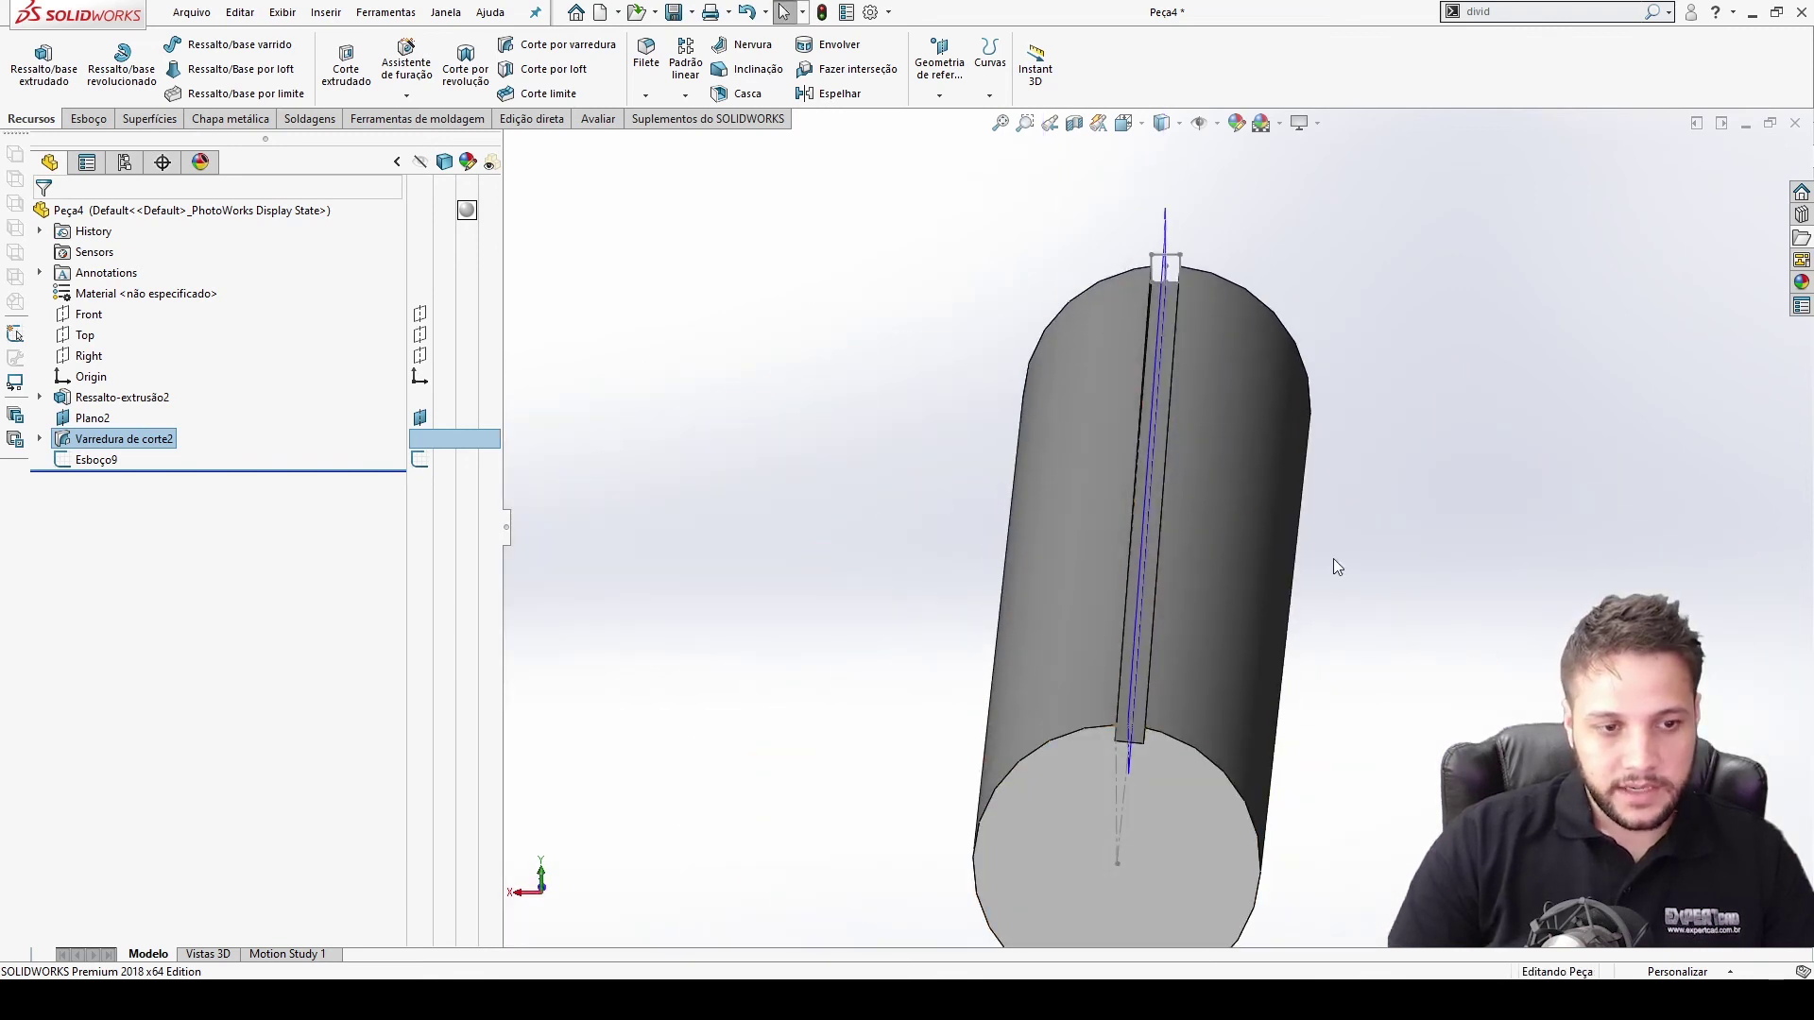
key(ctrl+7)
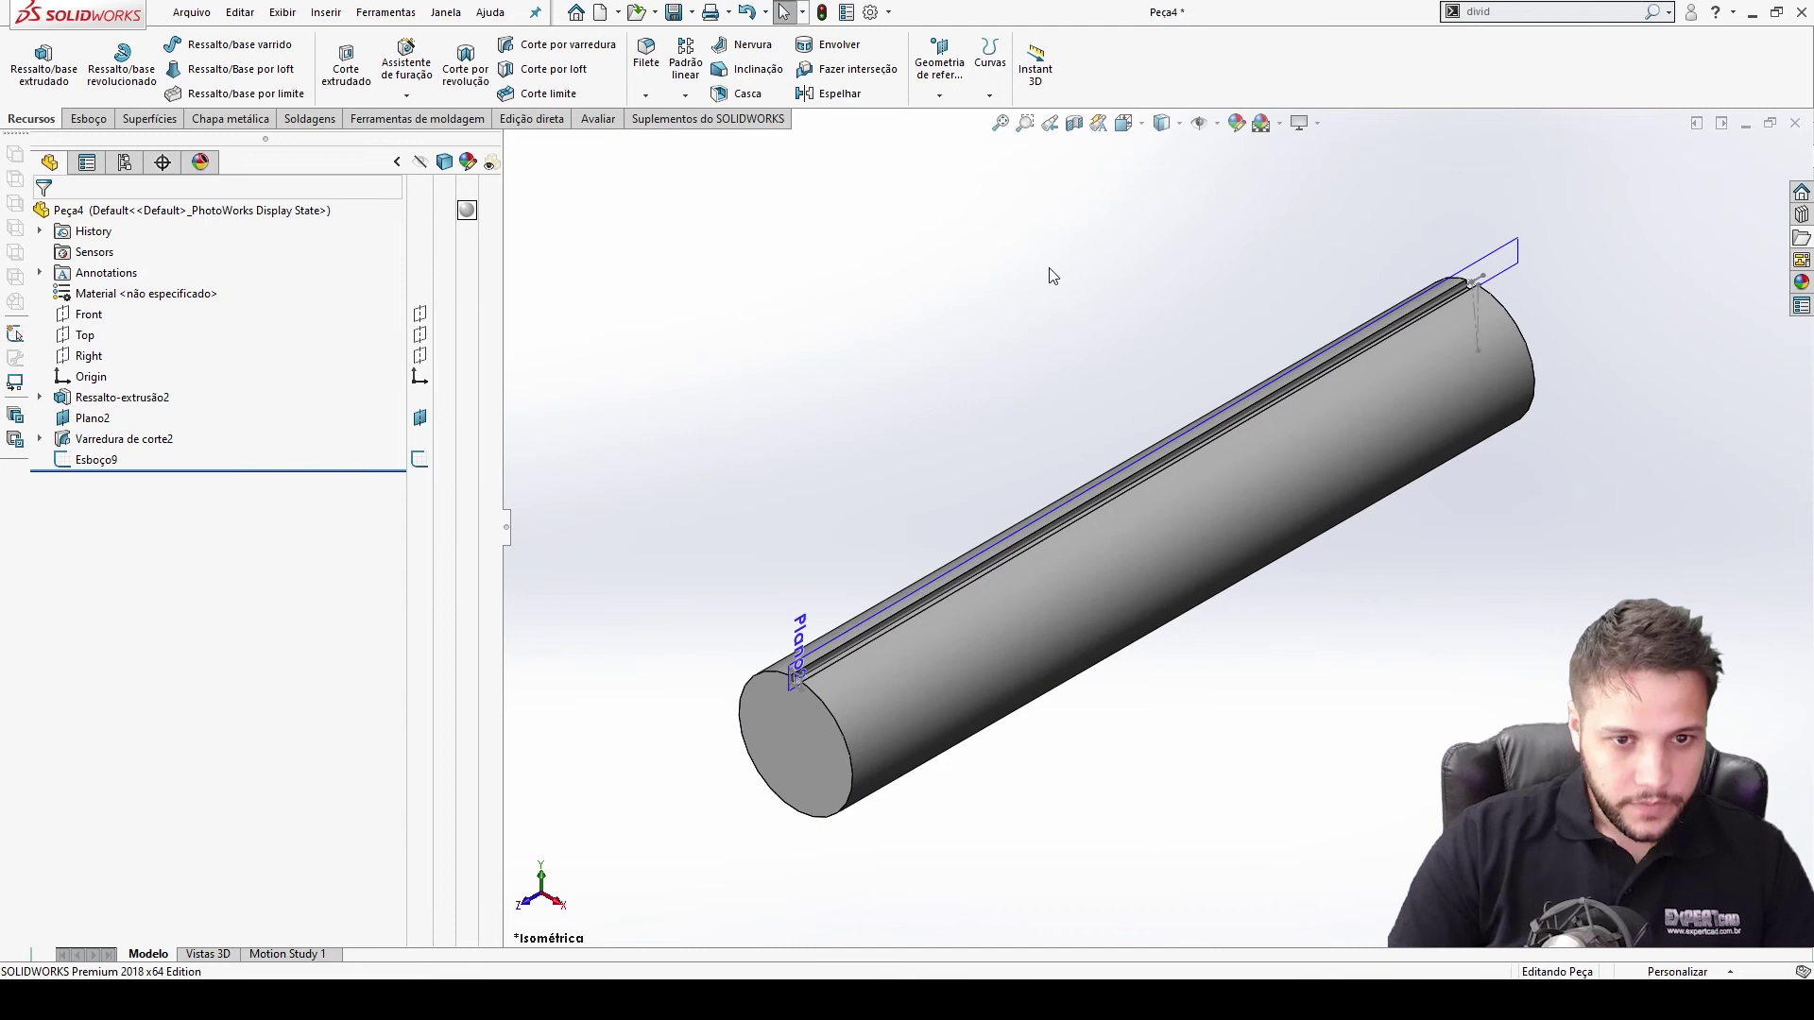
Create a circular pattern of the swept groove cut around the shaft's circular end edge, with 13 equally spaced instances over 360 degrees
click(685, 95)
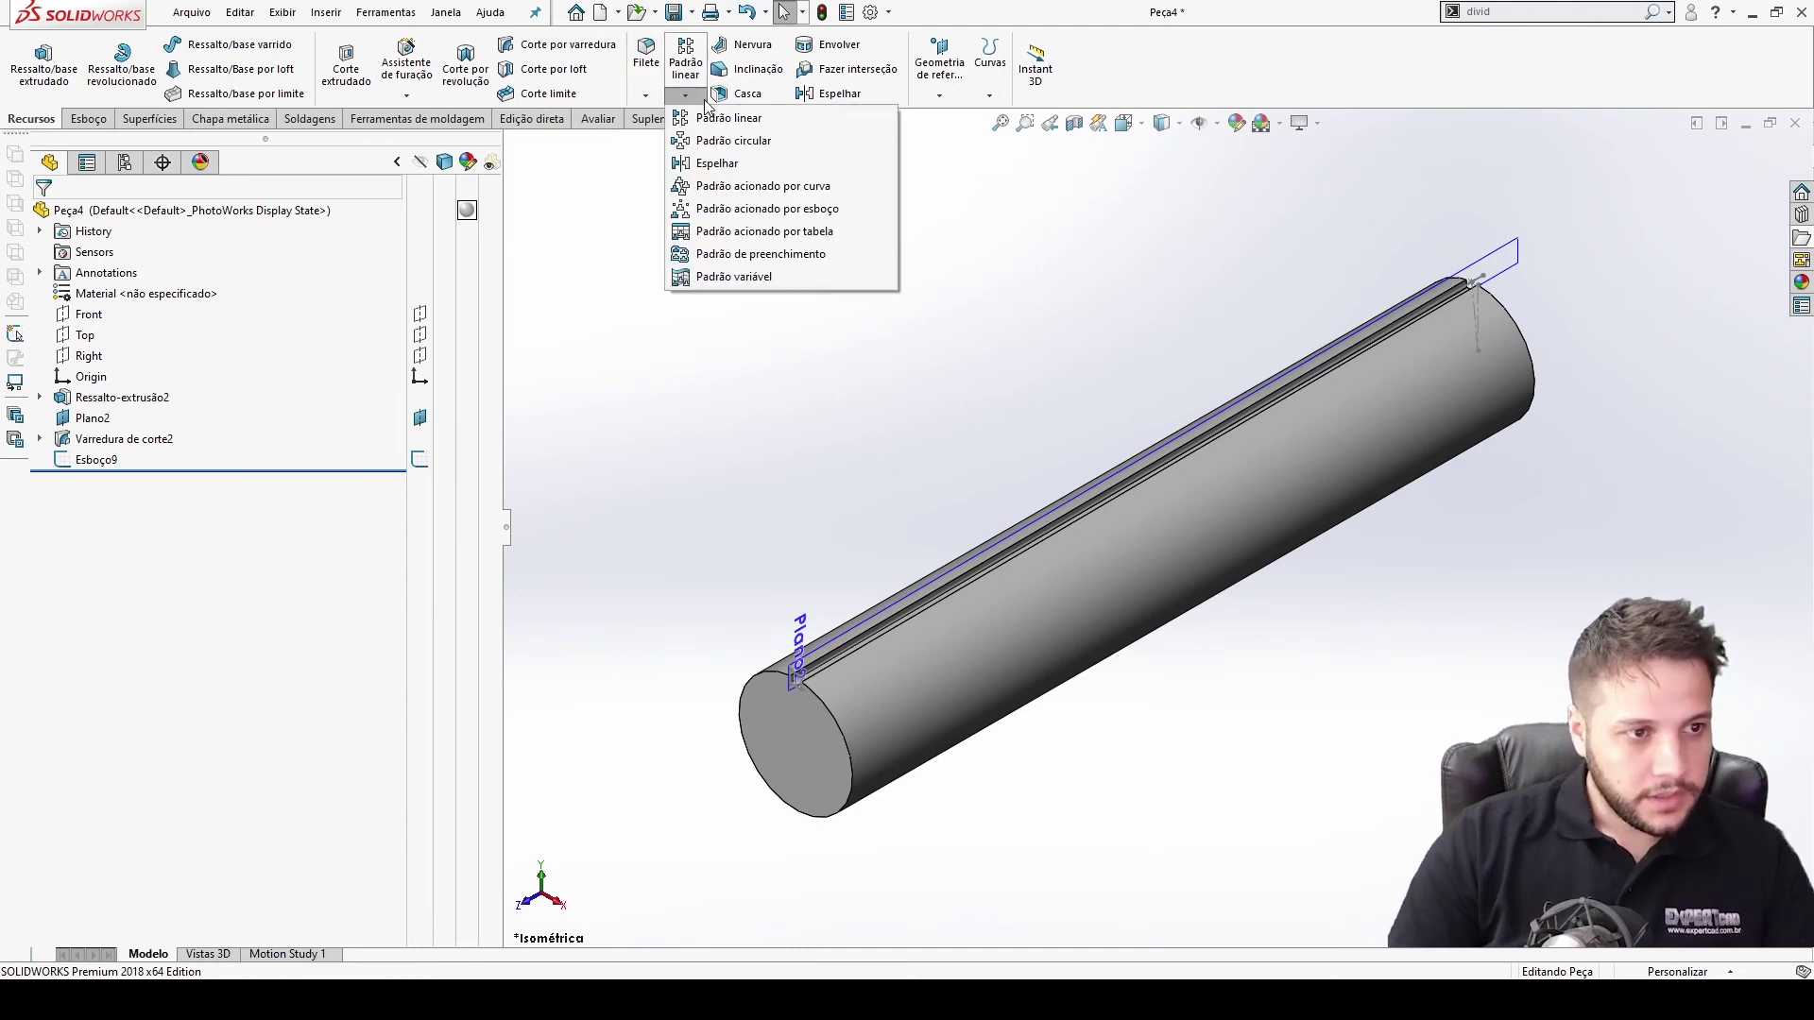
click(733, 141)
scroll(803, 676, down, 5)
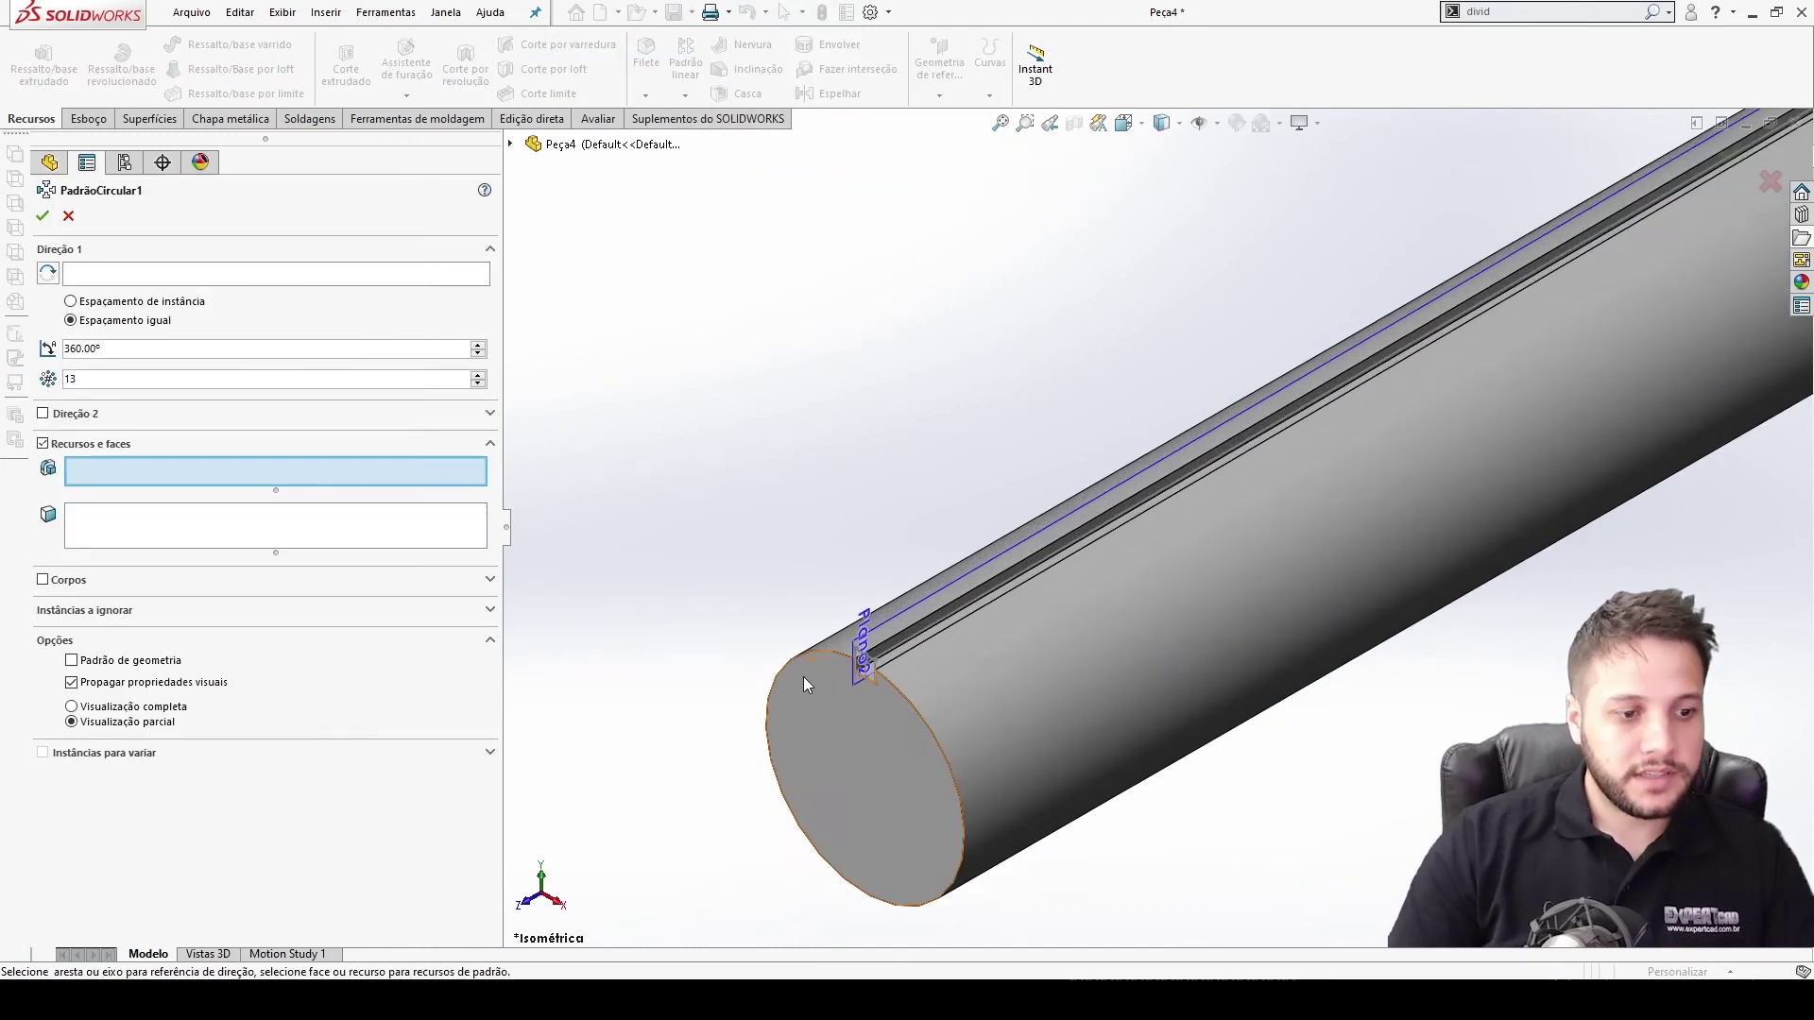
click(98, 275)
click(903, 627)
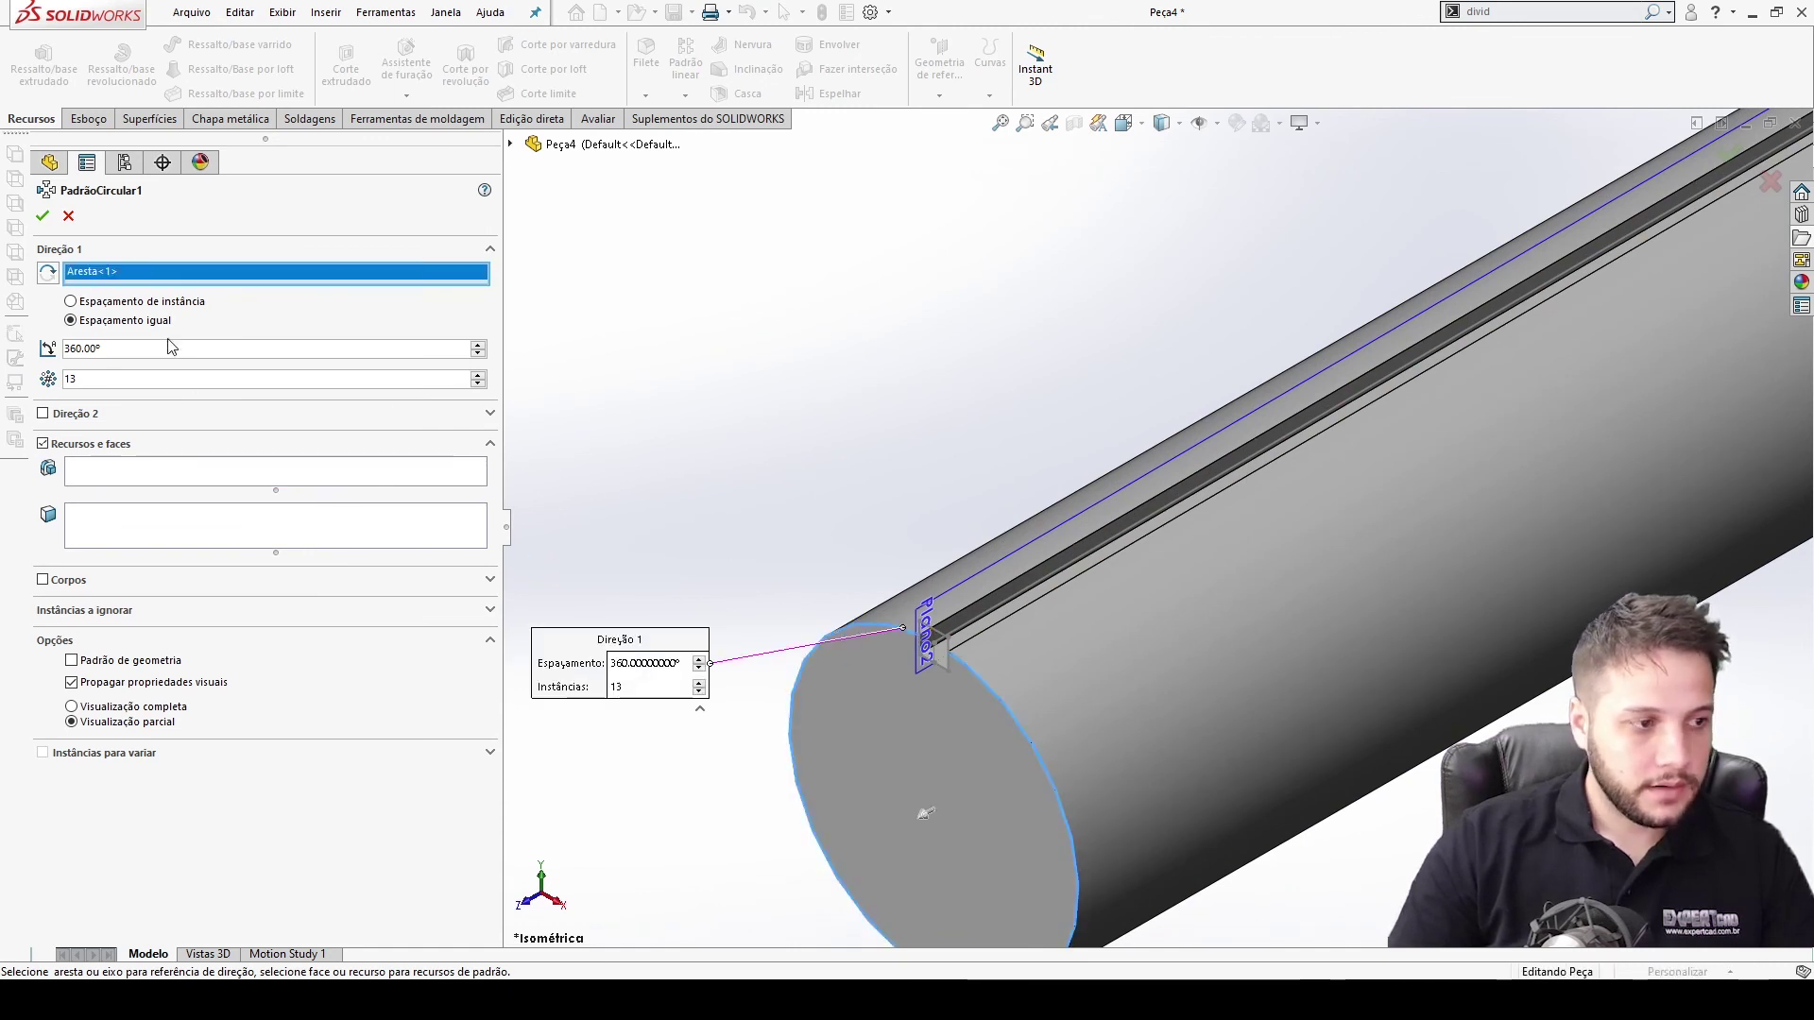
click(120, 484)
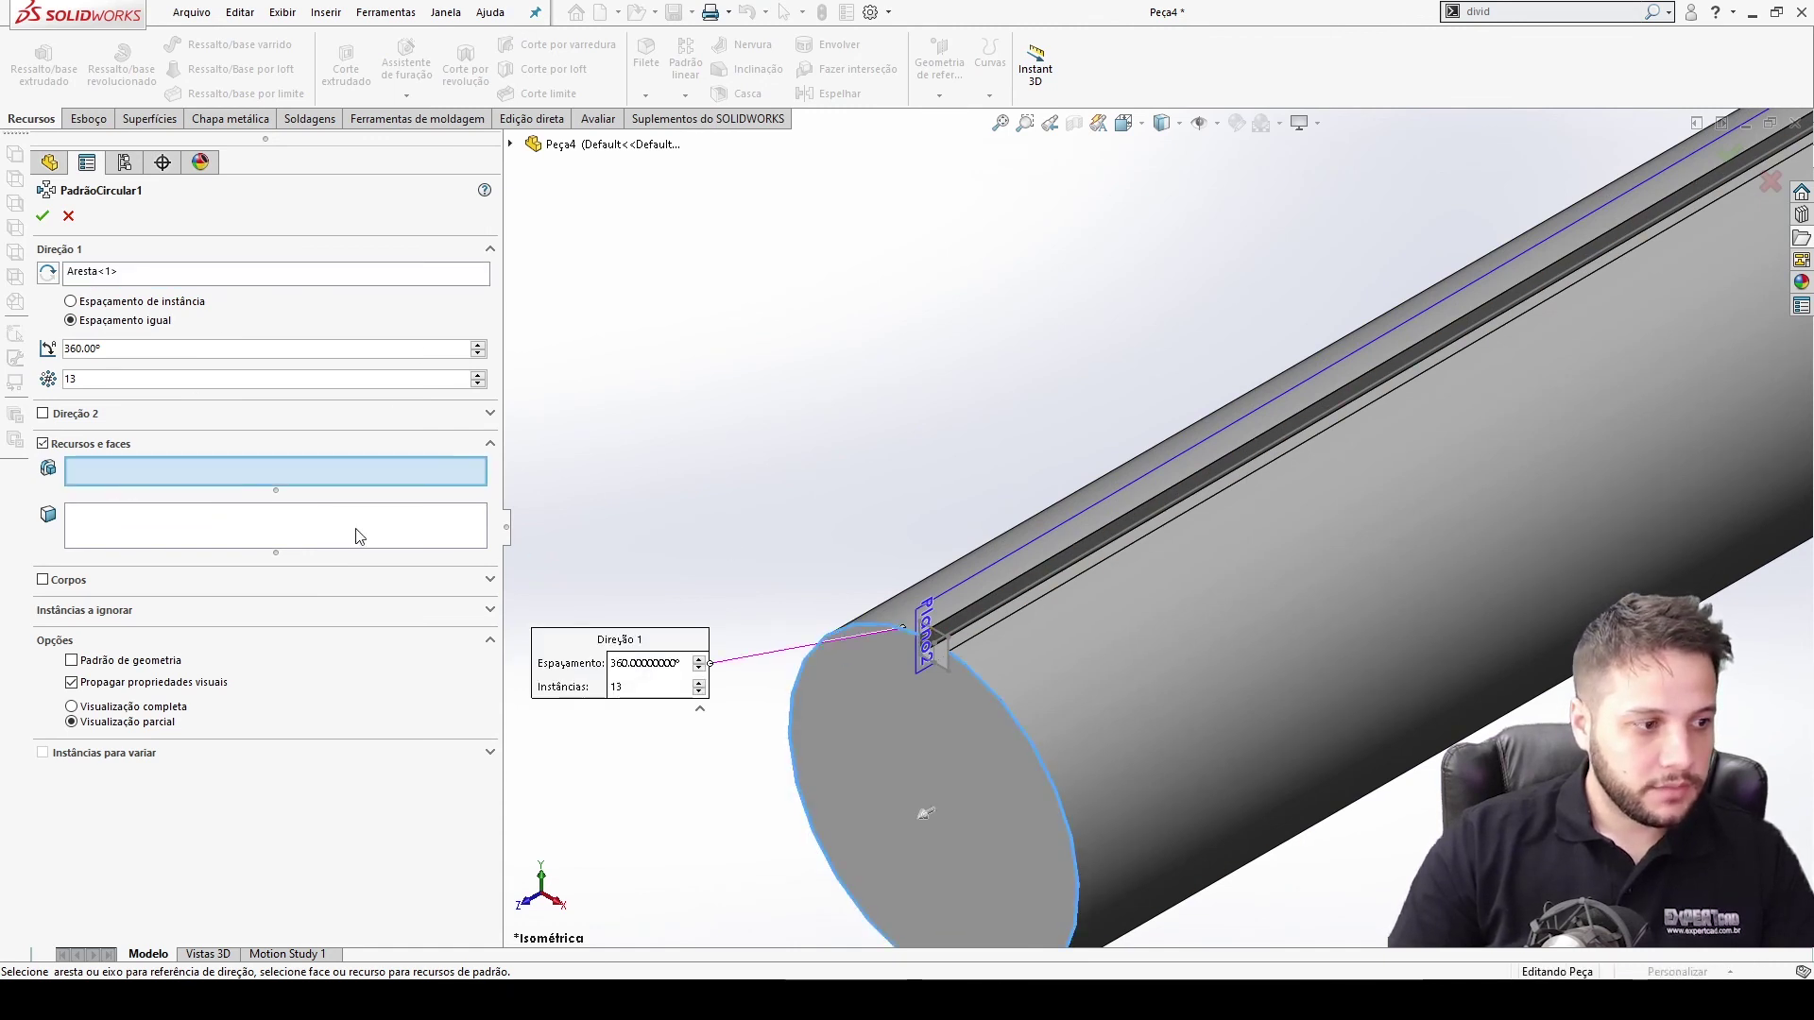
click(1011, 593)
double_click(100, 386)
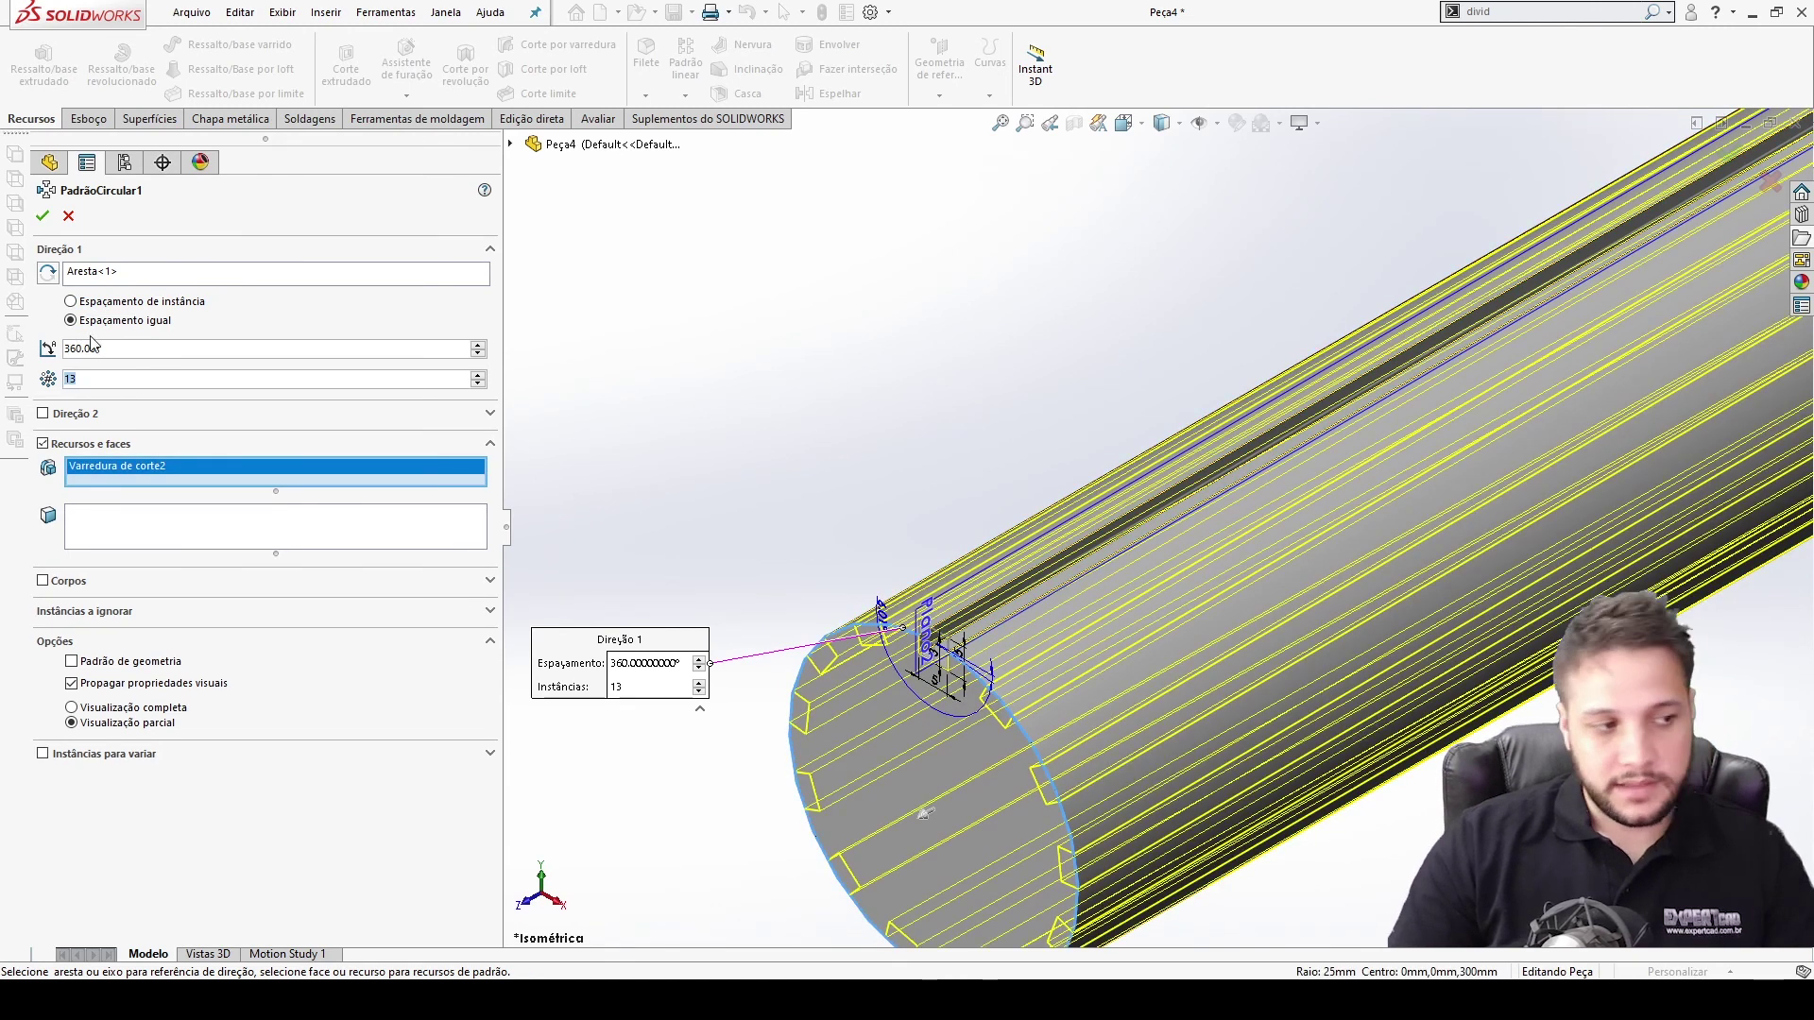
key(Return)
Compare the patterned grooves at the shaft's end face with those of the grooved shaft in the open part Peça2
middle_drag(1073, 688, 1209, 605)
middle_drag(1064, 614, 1342, 540)
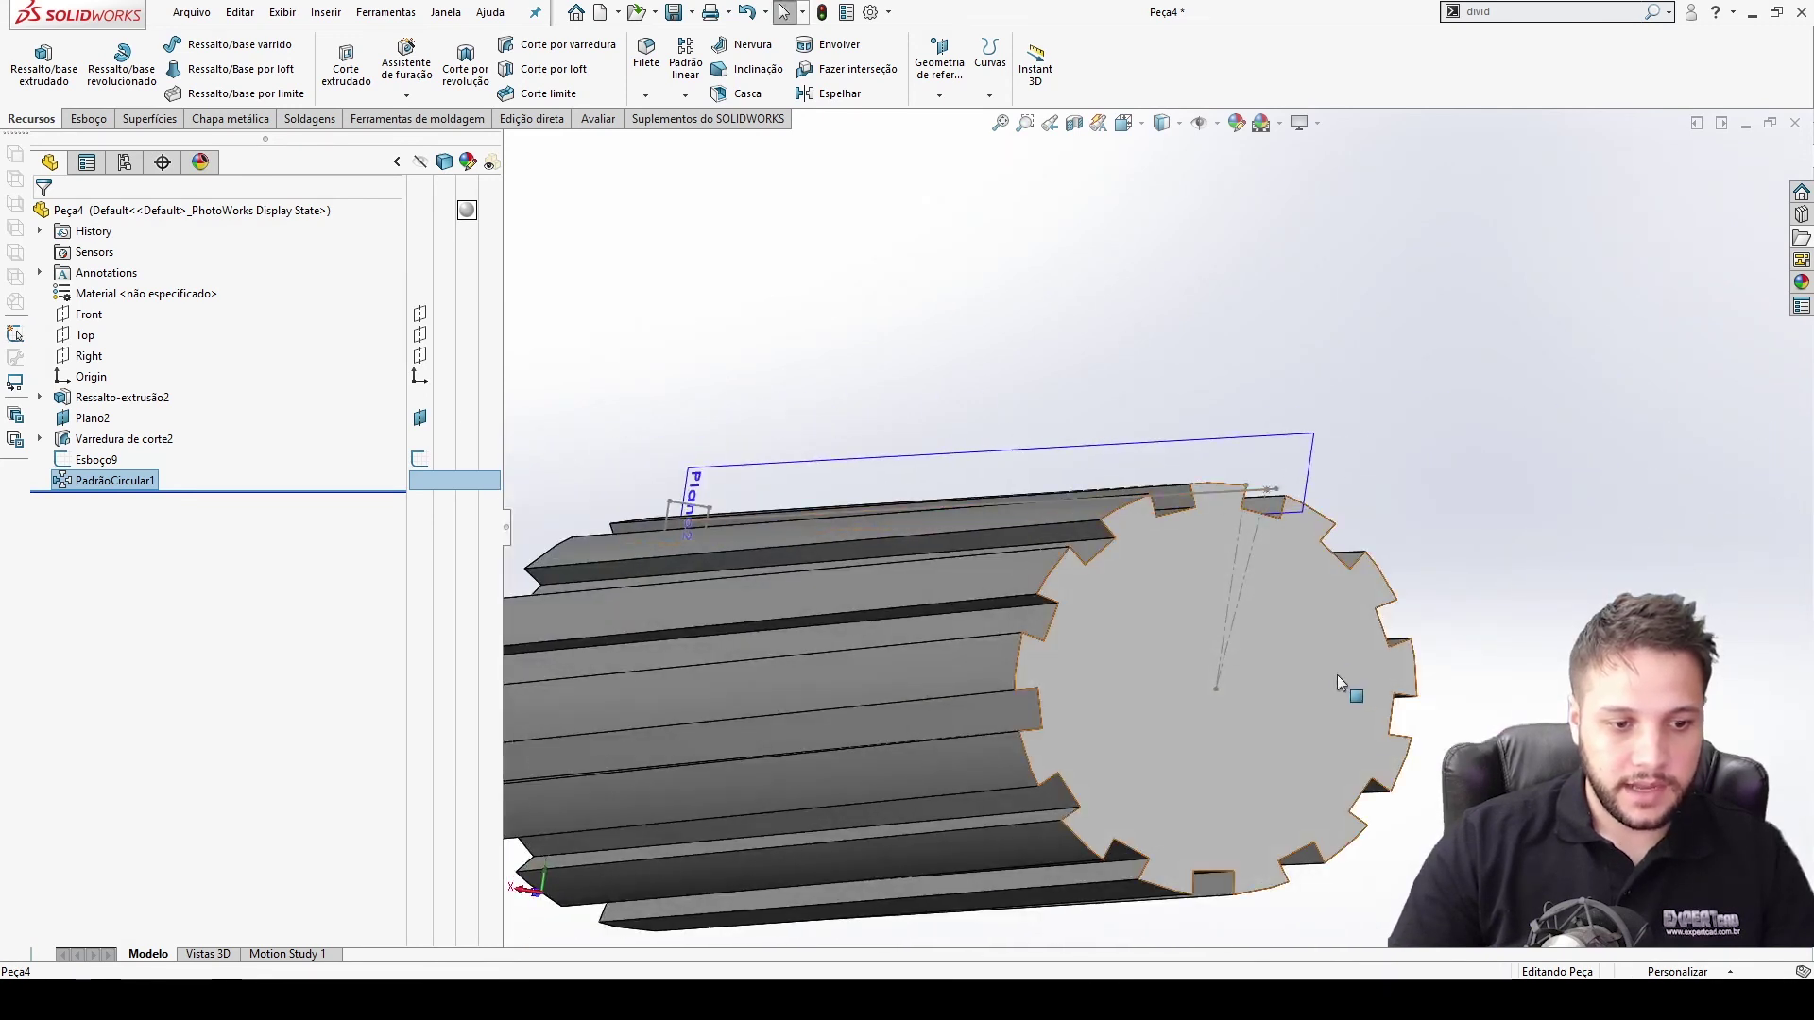
scroll(1336, 675, up, 3)
scroll(1293, 612, down, 2)
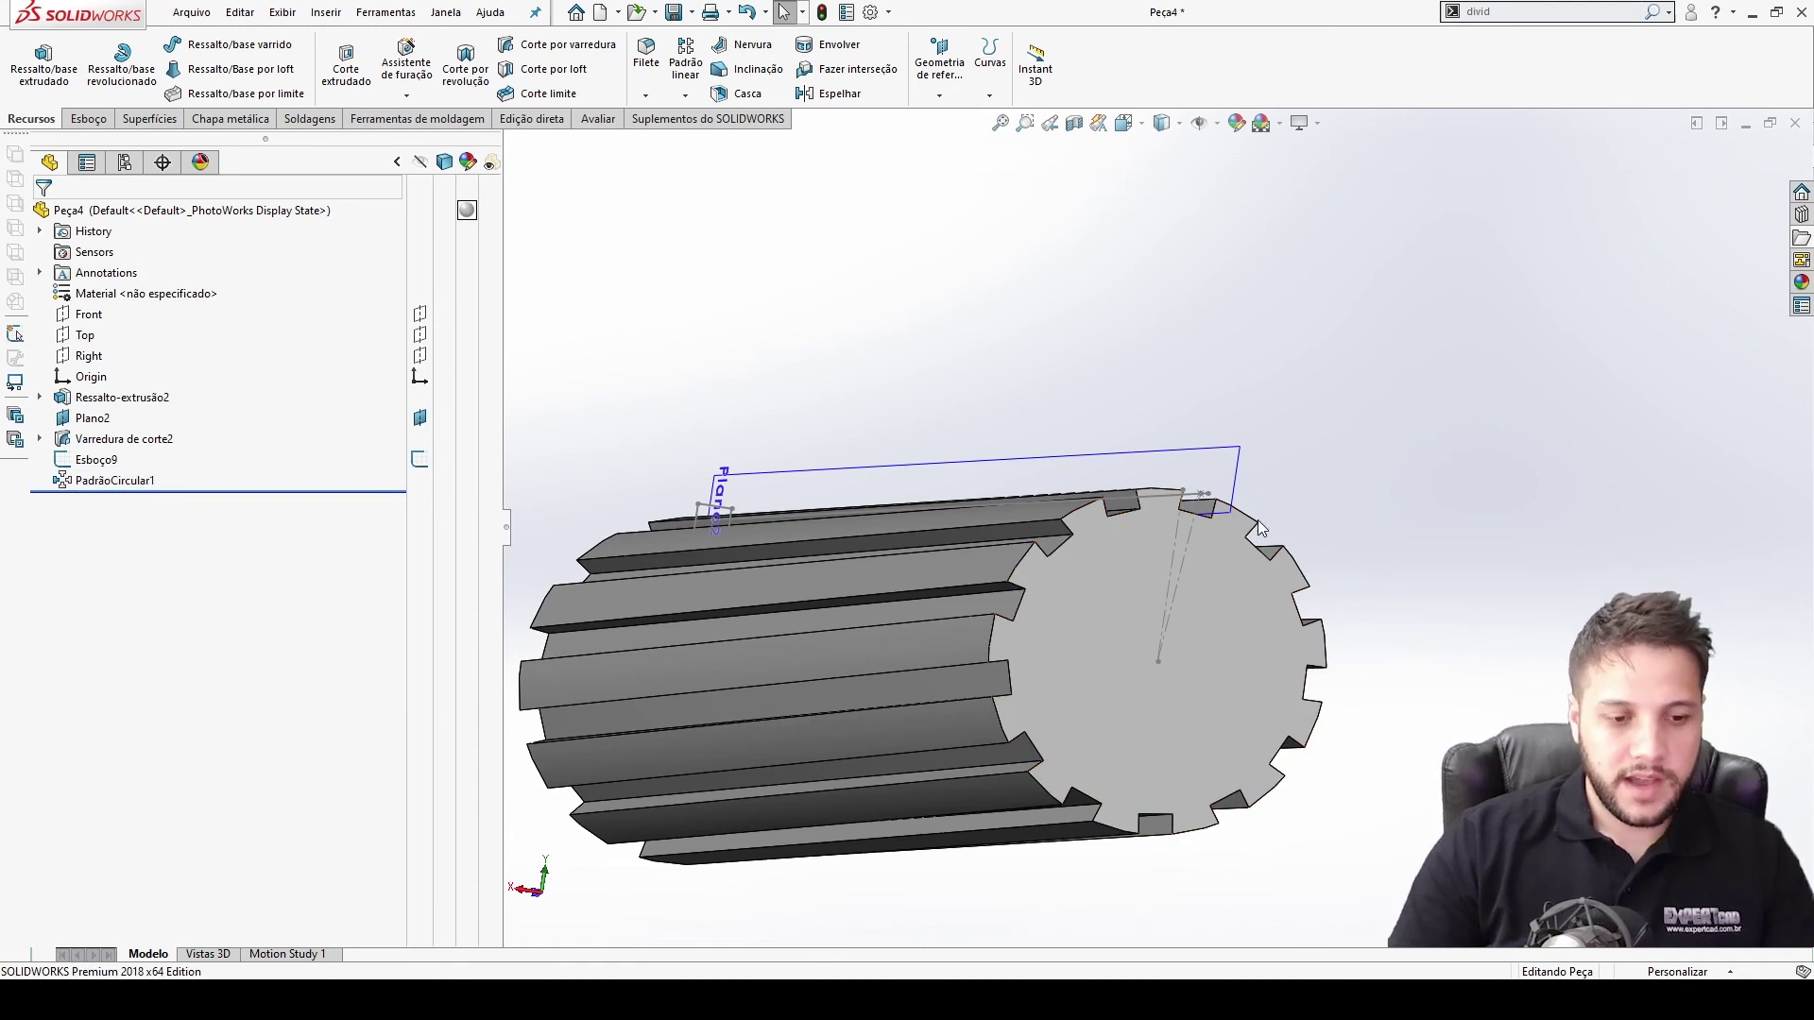
middle_drag(1283, 522, 854, 429)
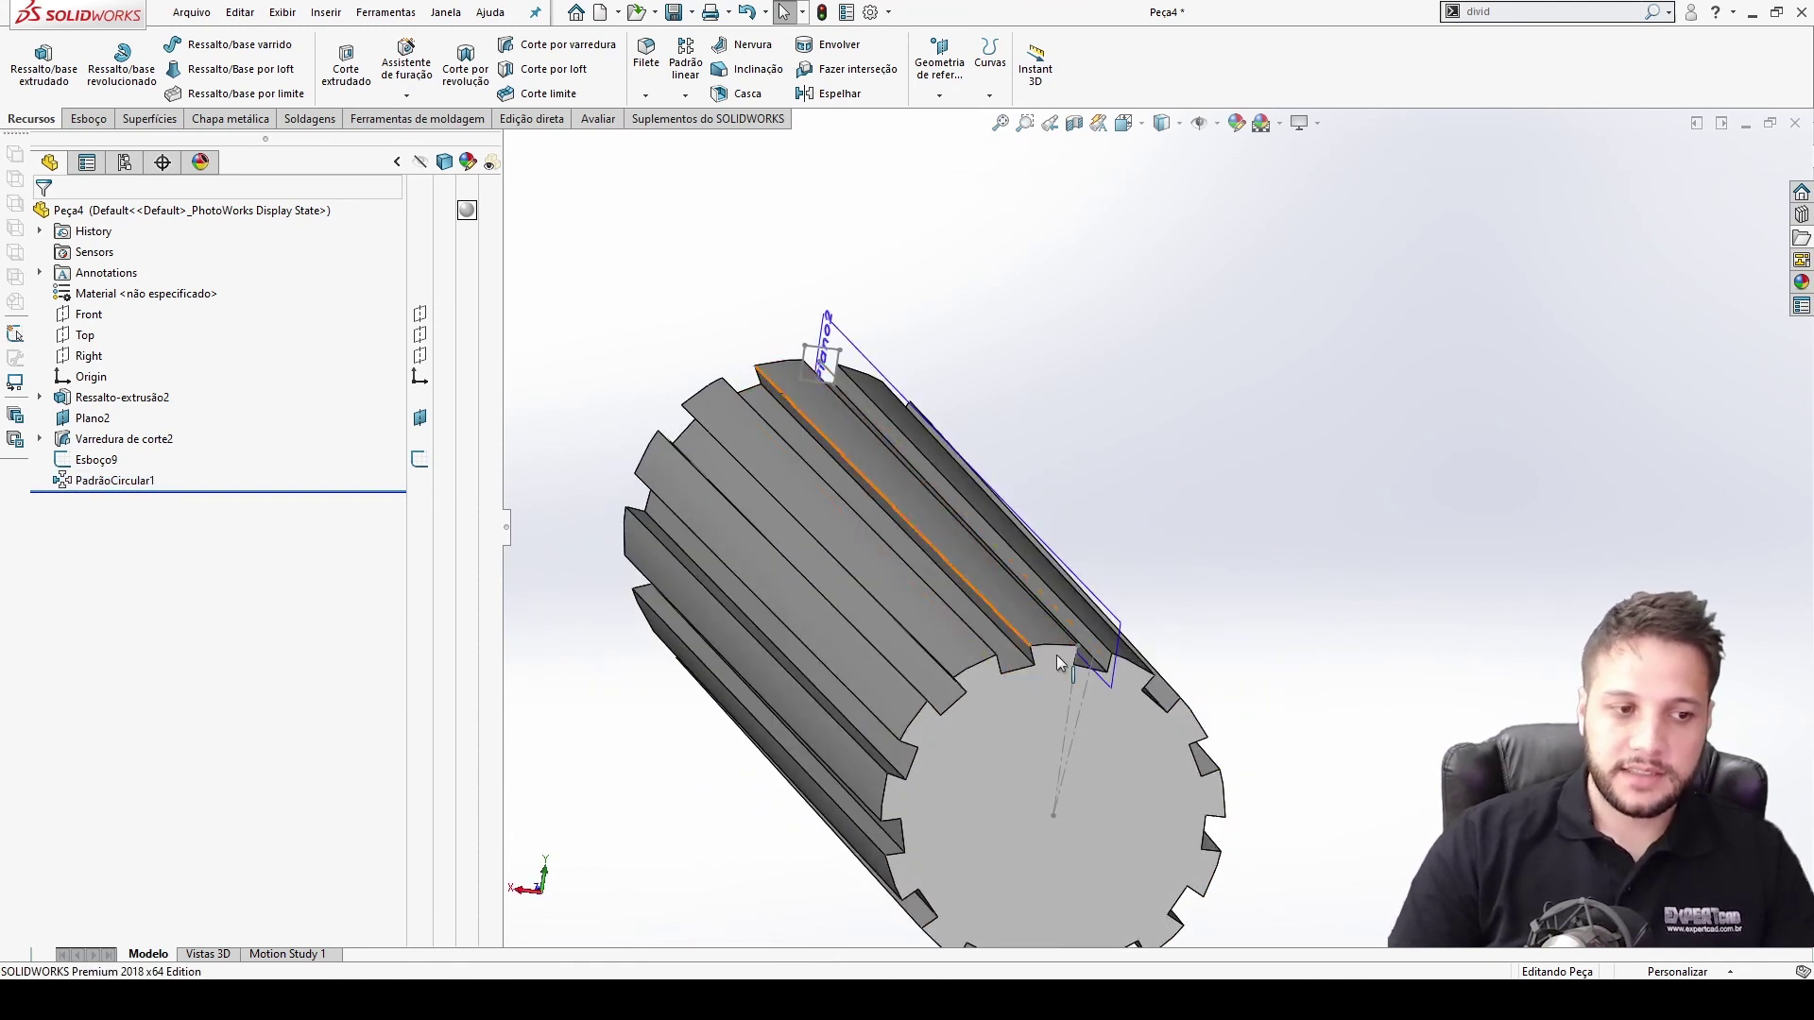
key(ctrl+Tab)
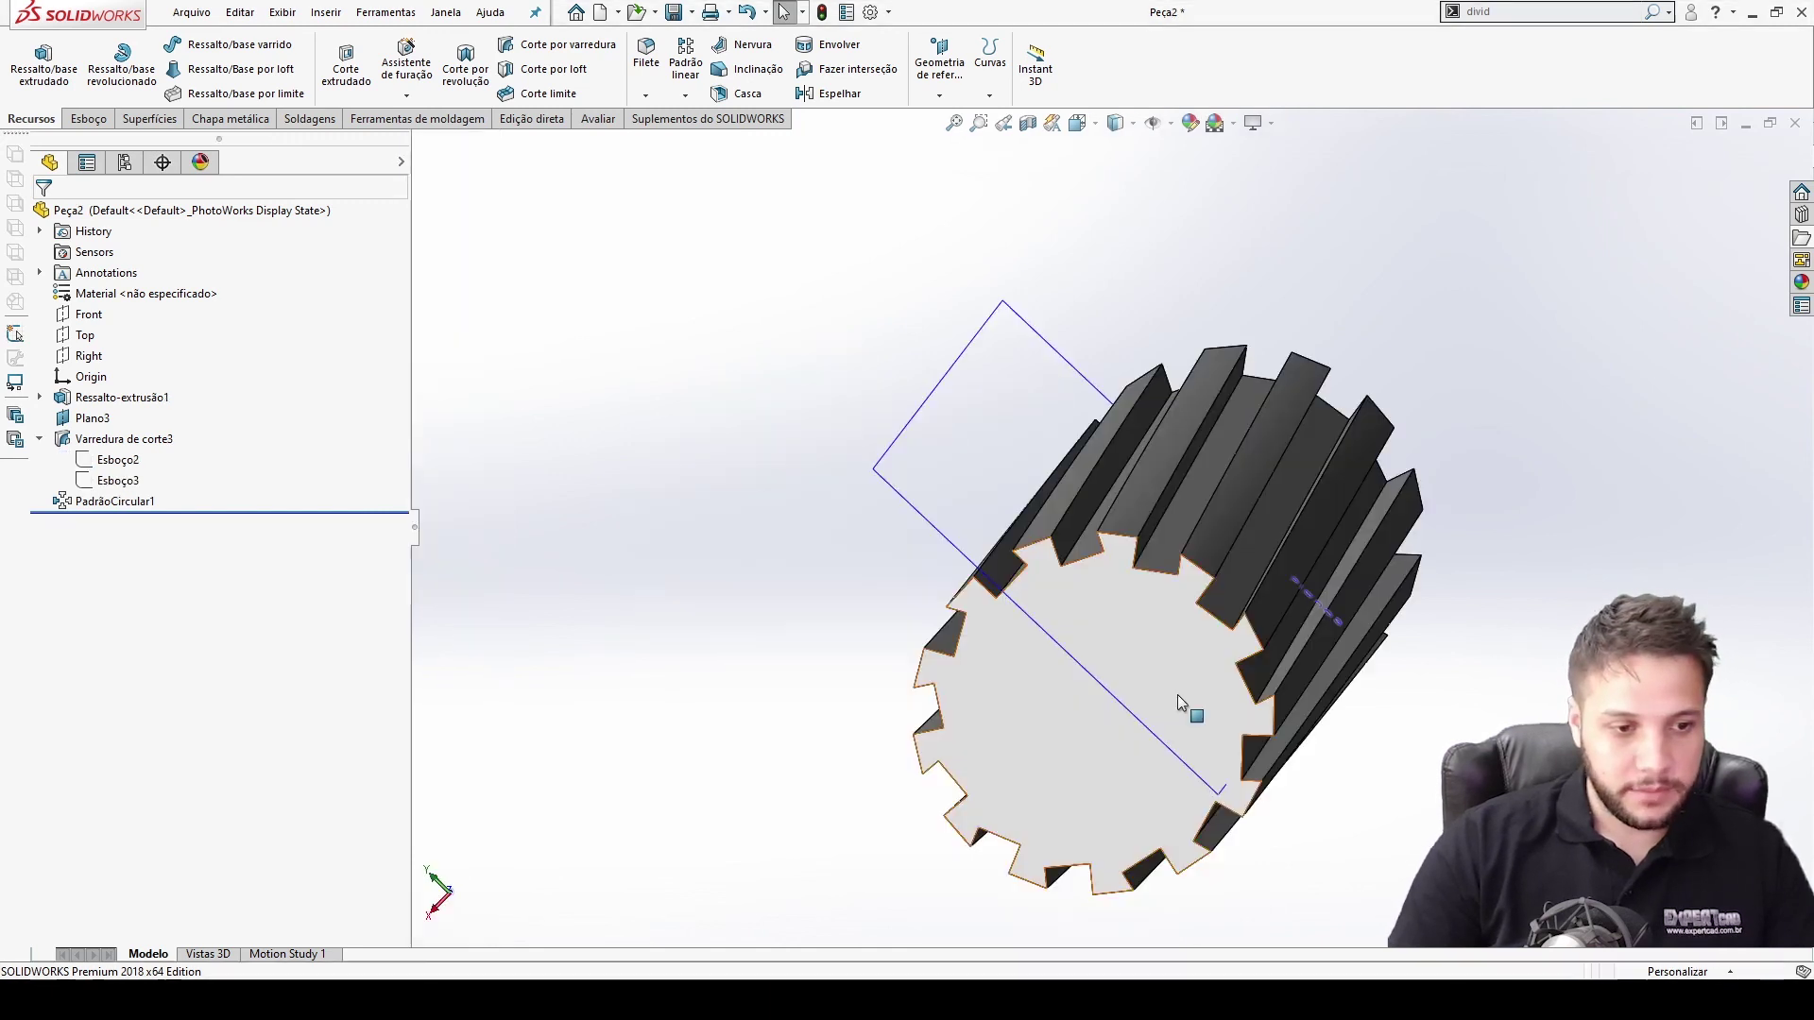
scroll(1093, 579, down, 3)
middle_drag(1093, 579, 1102, 519)
scroll(1299, 545, up, 5)
click(1242, 567)
middle_drag(1243, 567, 1012, 473)
key(Escape)
scroll(1079, 421, down, 5)
scroll(960, 400, up, 5)
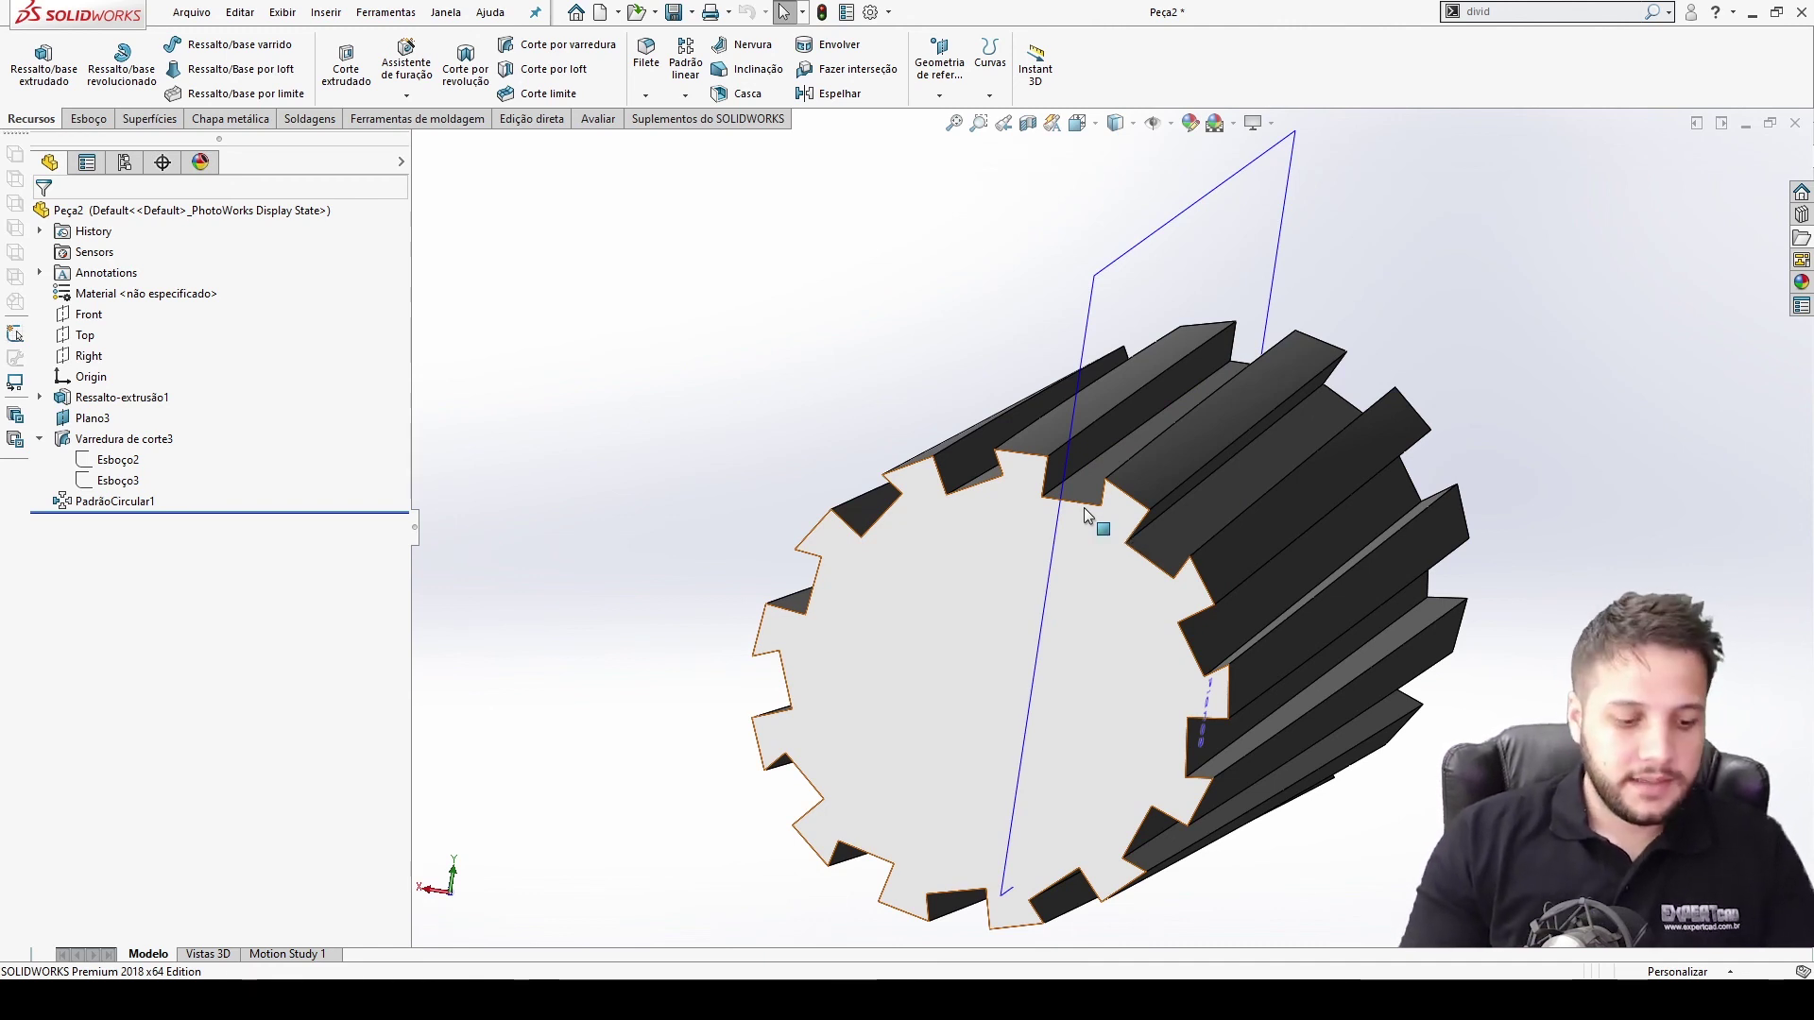
key(ctrl+7)
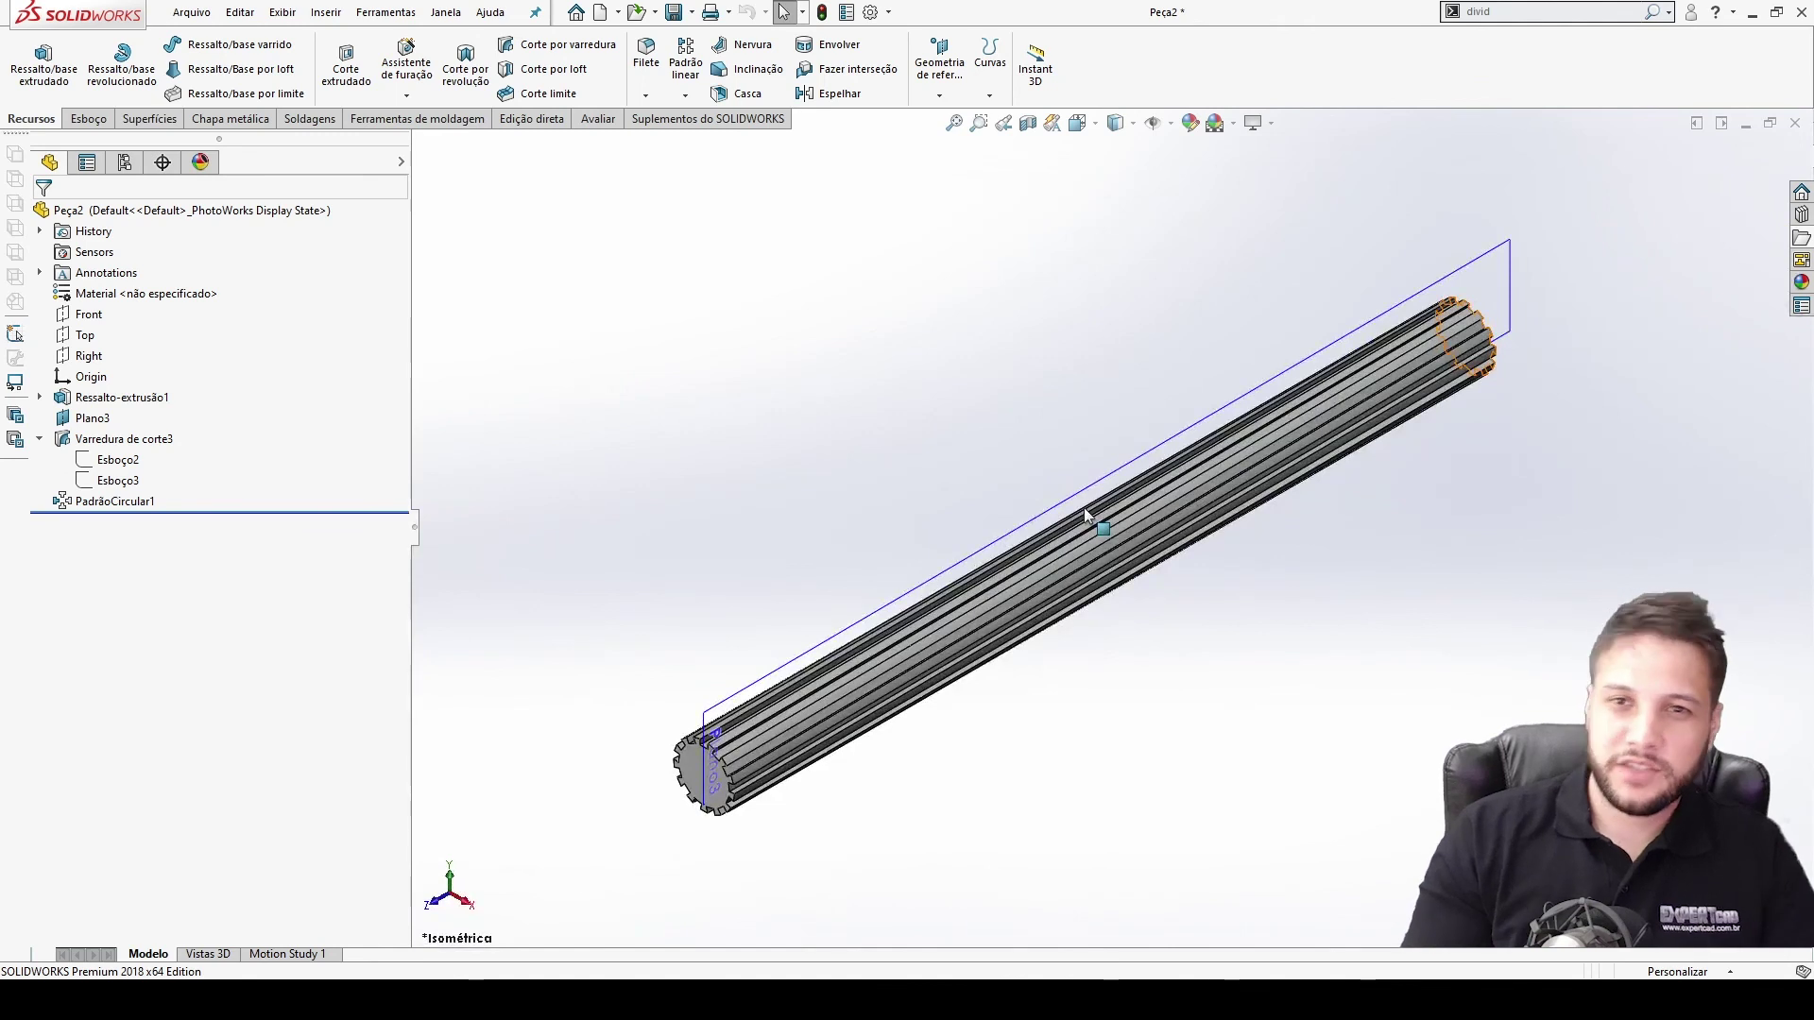